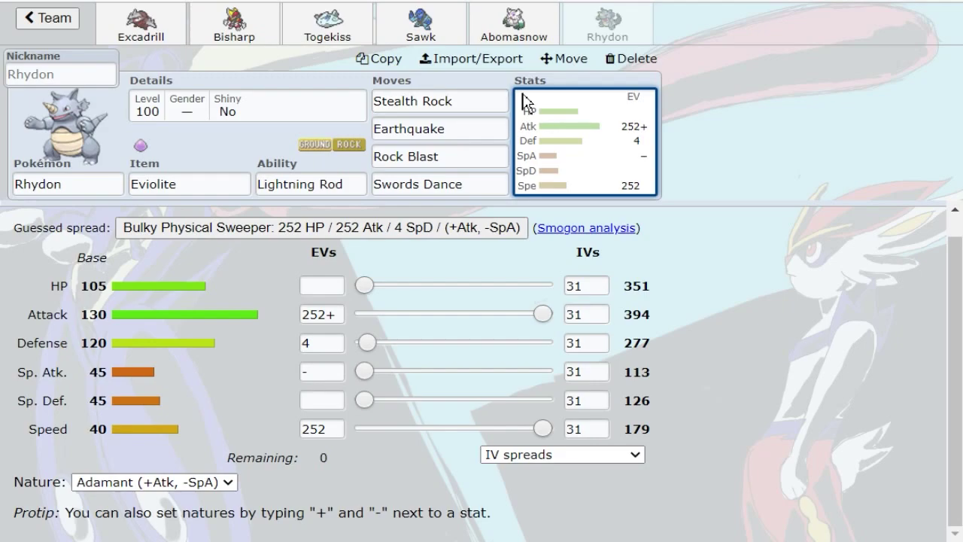
Step: Look over the move options for Rhydon's Rock Blast slot and browse the OU Pokémon list
left_click(477, 158)
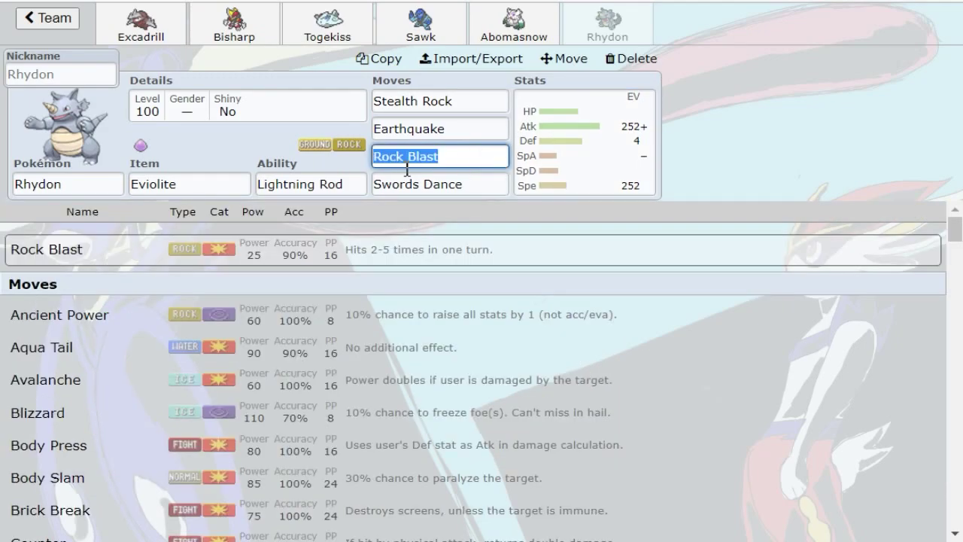
left_click(117, 185)
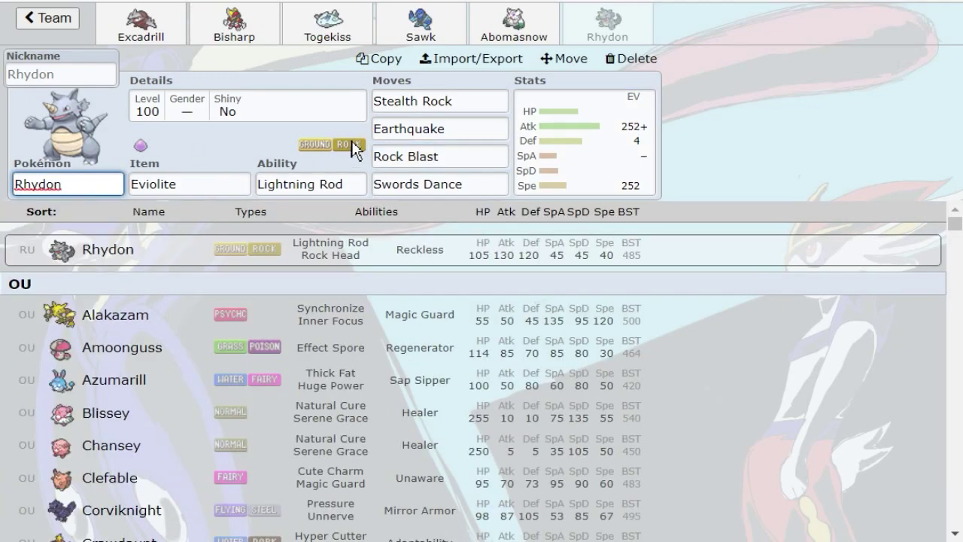
scroll(155, 340, "down", 2)
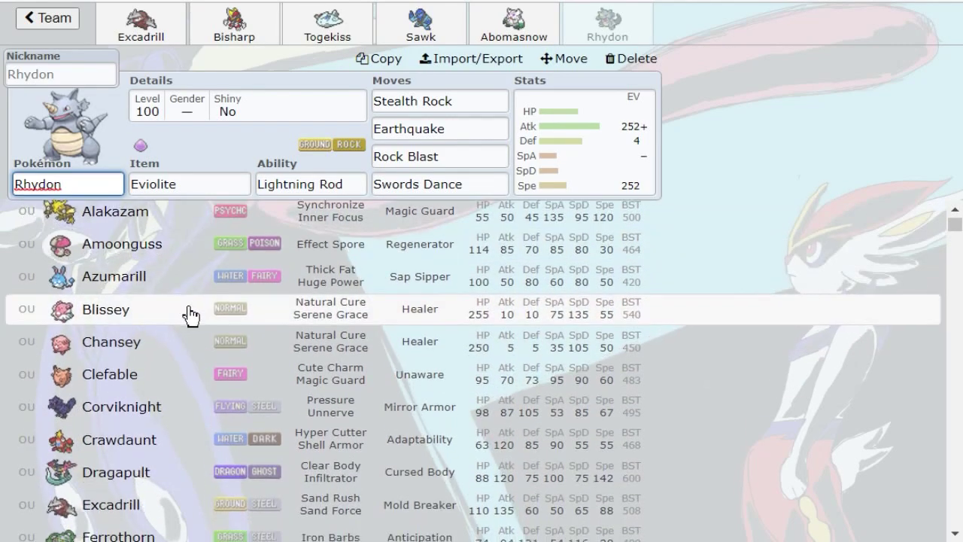
scroll(211, 293, "down", 3)
scroll(230, 273, "down", 9)
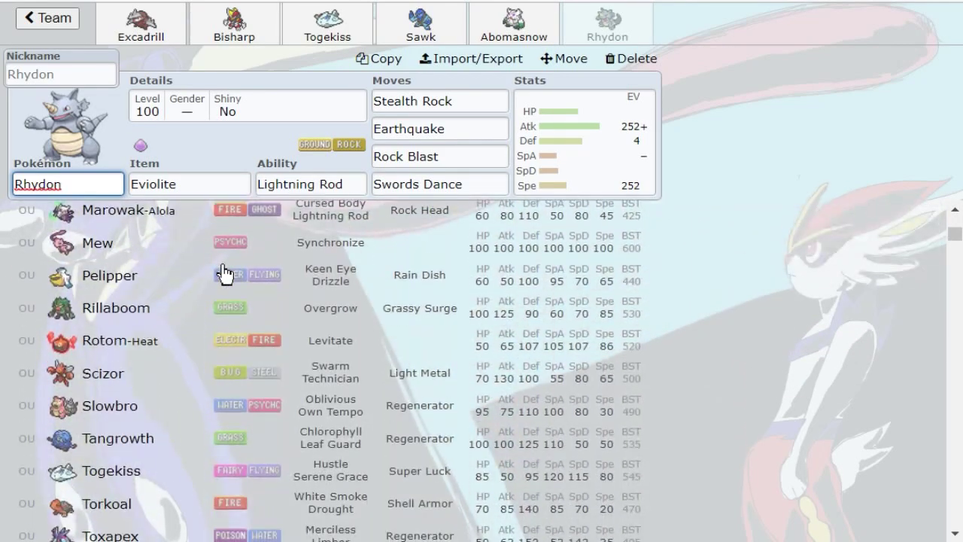
scroll(224, 273, "down", 2)
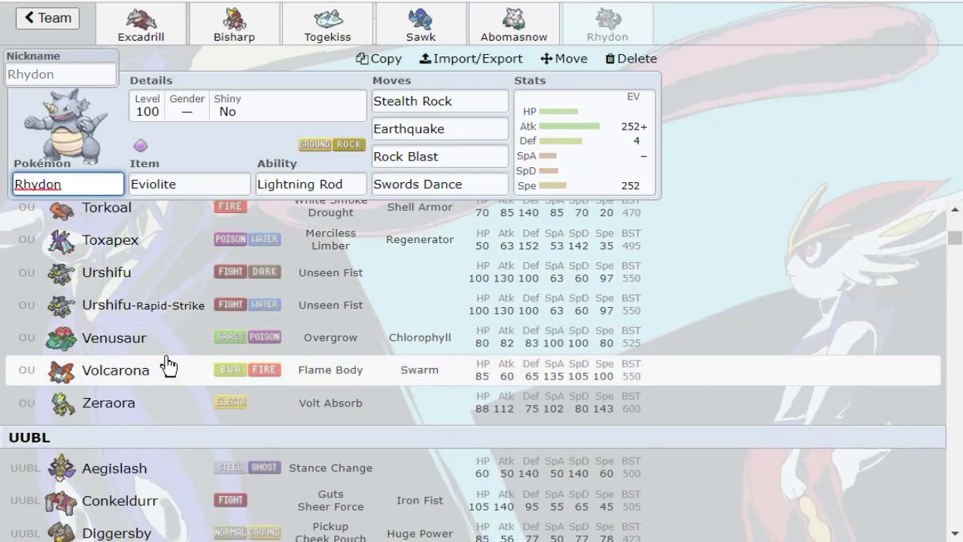
scroll(201, 346, "up", 3)
scroll(211, 338, "up", 6)
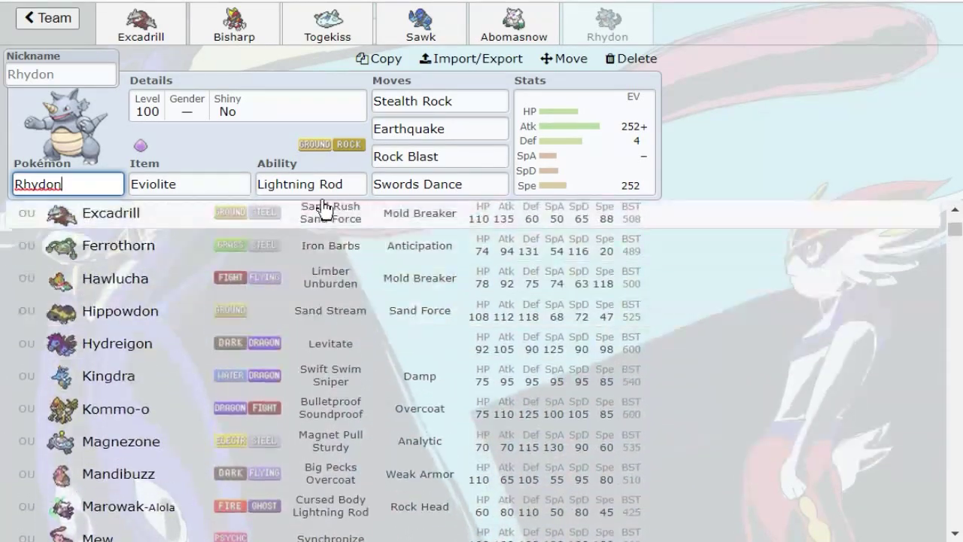
Step: Review Rhydon's EV spread, its ability options and the alternative moves for the Rock Blast slot
left_click(497, 155)
left_click(589, 157)
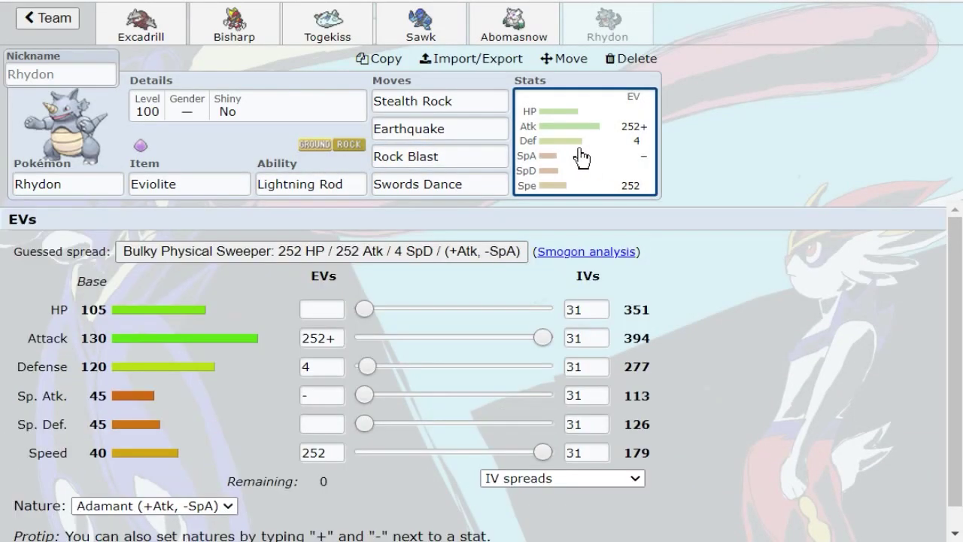
left_click(508, 156)
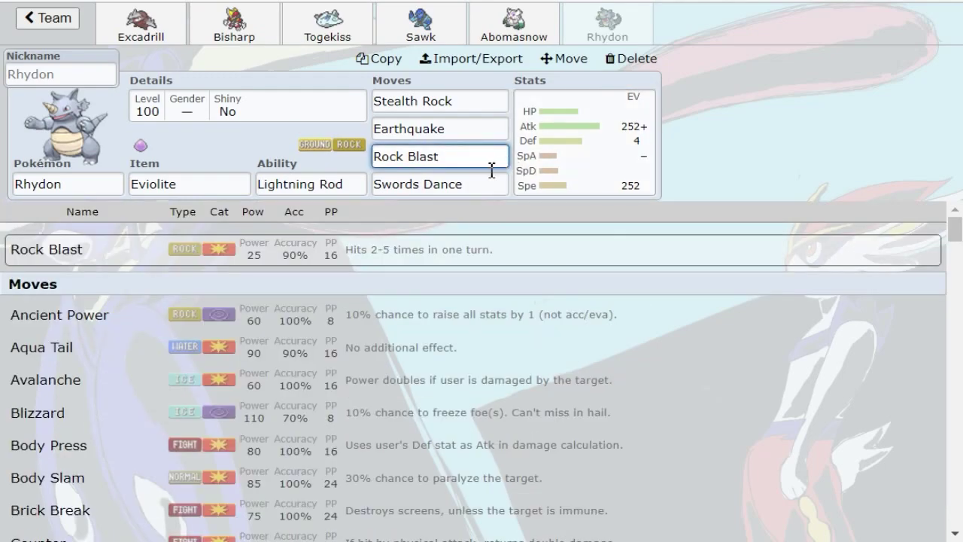
left_click(554, 133)
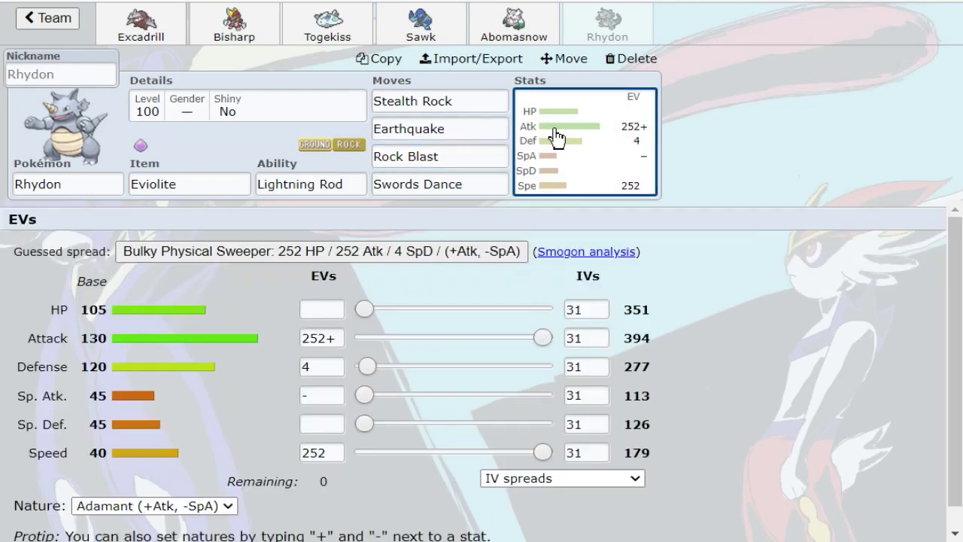
left_click(320, 184)
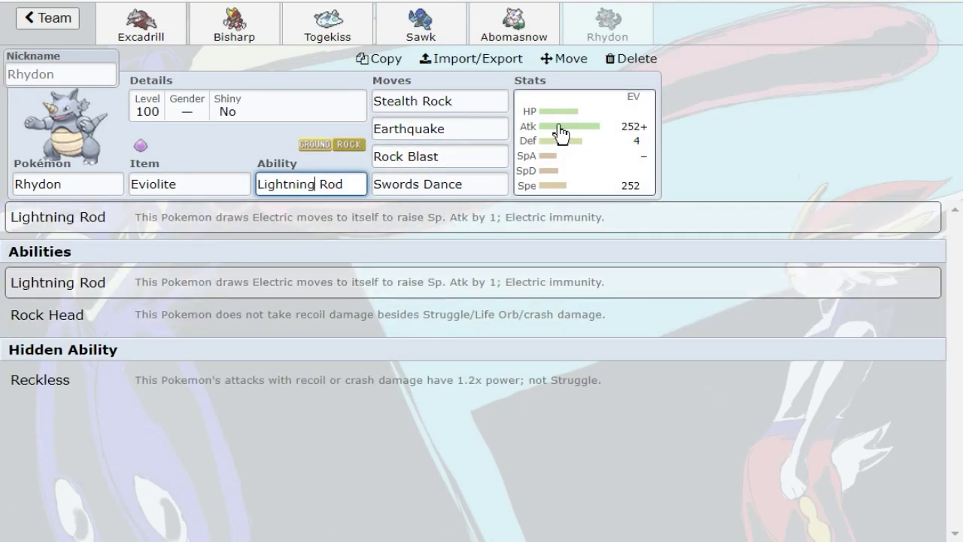
left_click(585, 133)
left_click(483, 156)
scroll(494, 294, "down", 5)
scroll(412, 275, "down", 5)
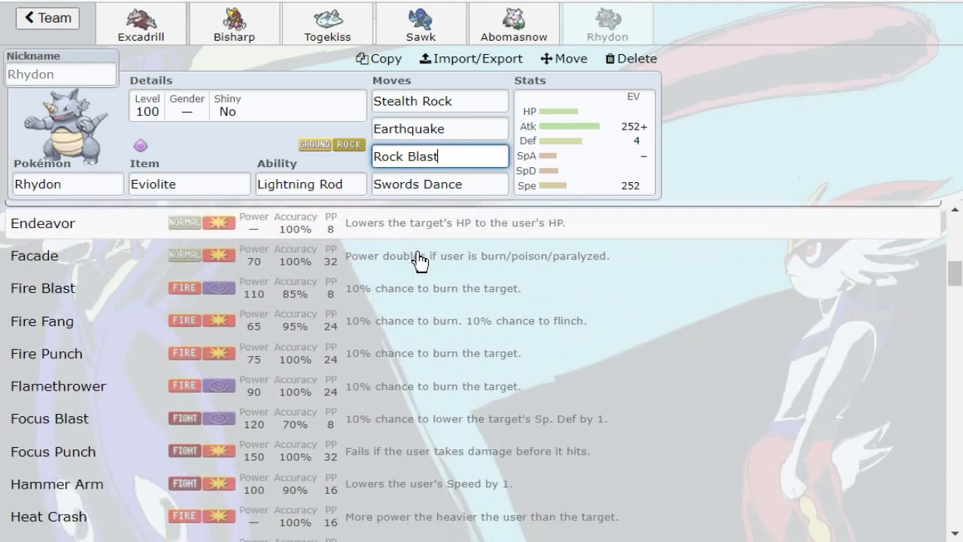
left_click(564, 137)
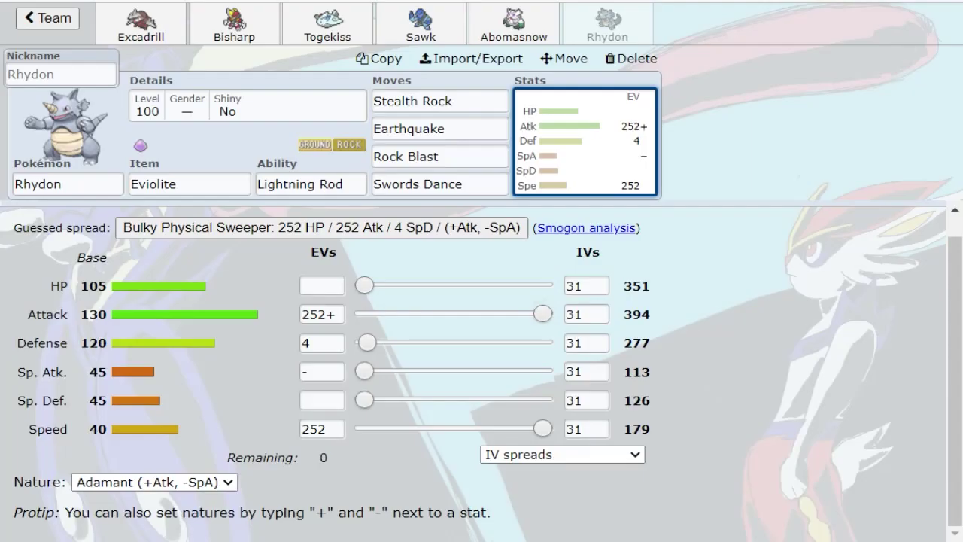
left_click(306, 184)
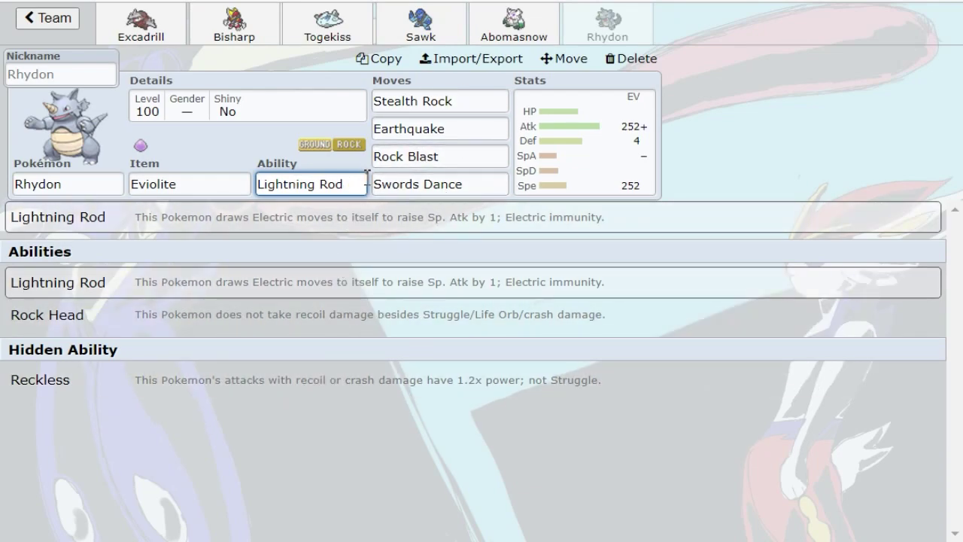
left_click(611, 140)
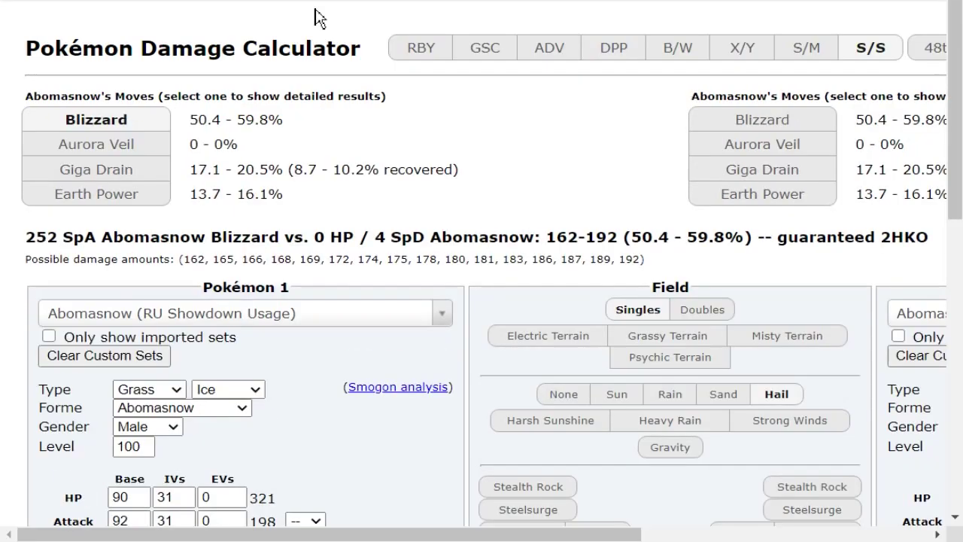
Step: Load the Rhydon RU Offensive Stealth Rock set as Pokémon 1 in the damage calculator
scroll(241, 145, "down", 4)
scroll(208, 251, "down", 1)
scroll(230, 33, "up", 1)
left_click(238, 24)
type("rhyd")
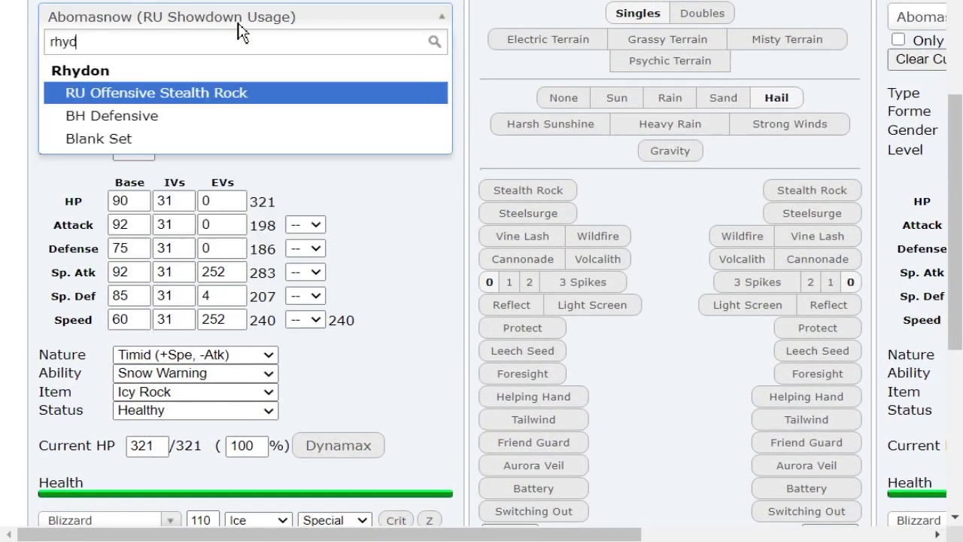
type("on")
key("Return")
scroll(424, 286, "up", 4)
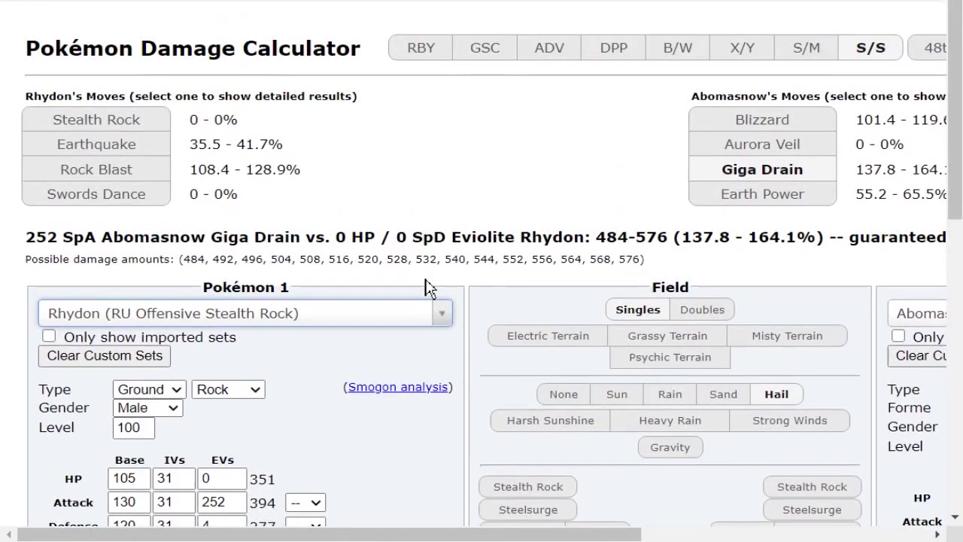
Step: Load the Mandibuzz OU Defensive set as Pokémon 2 and look over its stats
left_click_drag(501, 216, 718, 373)
left_click(770, 318)
type("mandi")
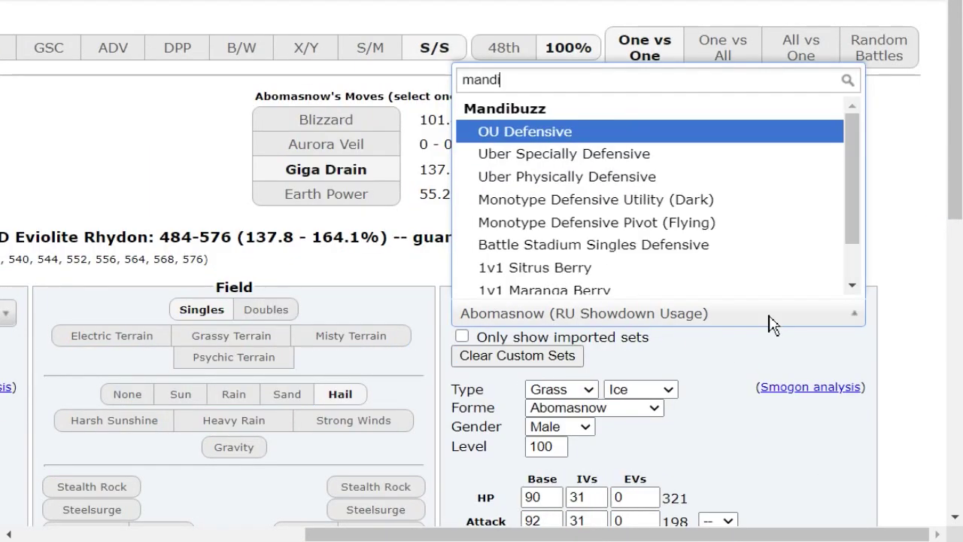
key("Return")
scroll(770, 322, "down", 3)
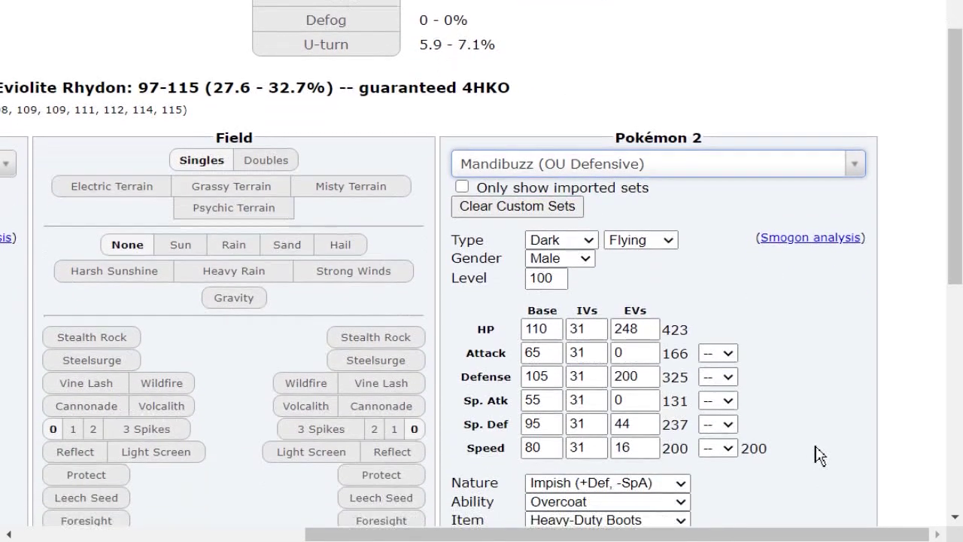
scroll(580, 155, "up", 3)
scroll(580, 155, "left", 3)
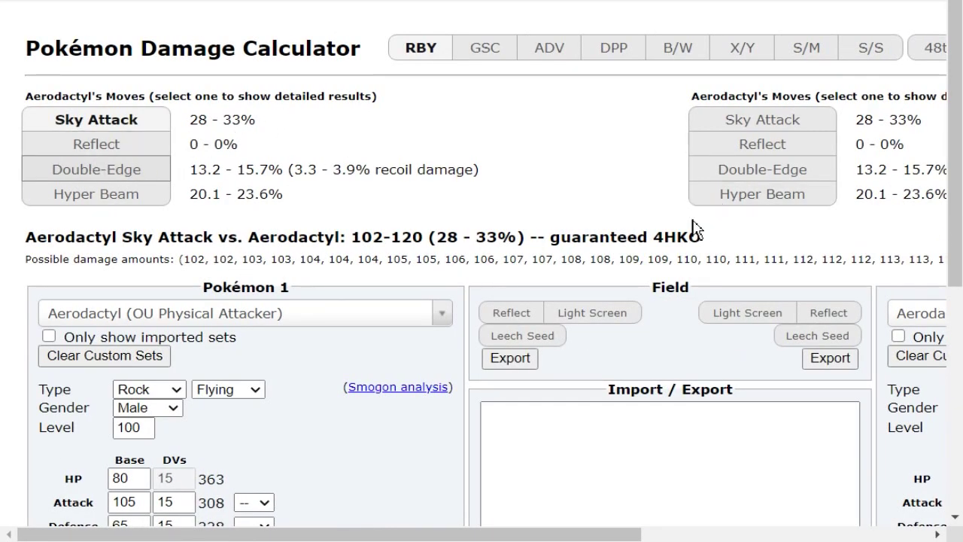
Step: Switch the calculator to the S/S generation and load Rhydon's RU Offensive Stealth Rock set as Pokémon 1
left_click(854, 50)
left_click(286, 312)
type("rhydon")
key("Return")
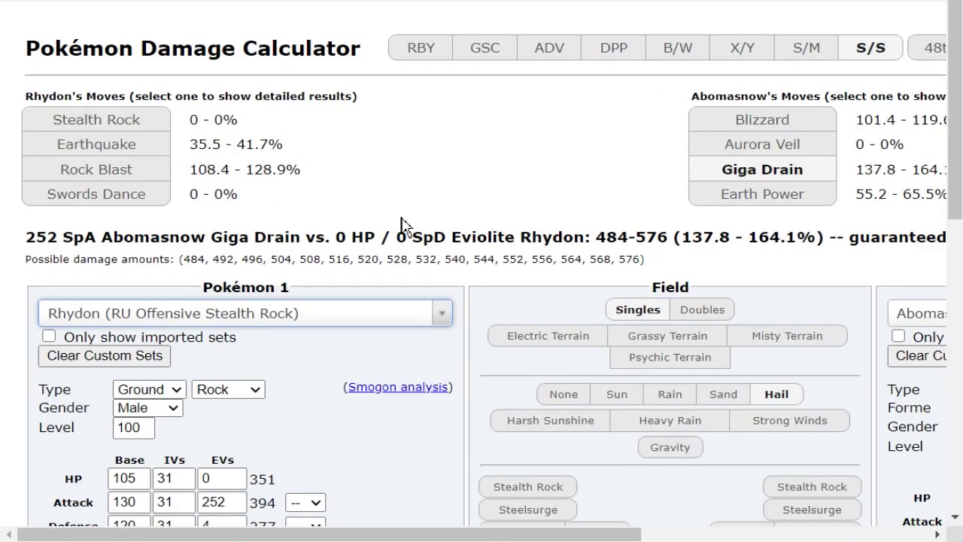
Step: Set Pokémon 2 to Mandibuzz with the OU Defensive set
left_click_drag(587, 237, 940, 260)
left_click(705, 315)
type("mandi")
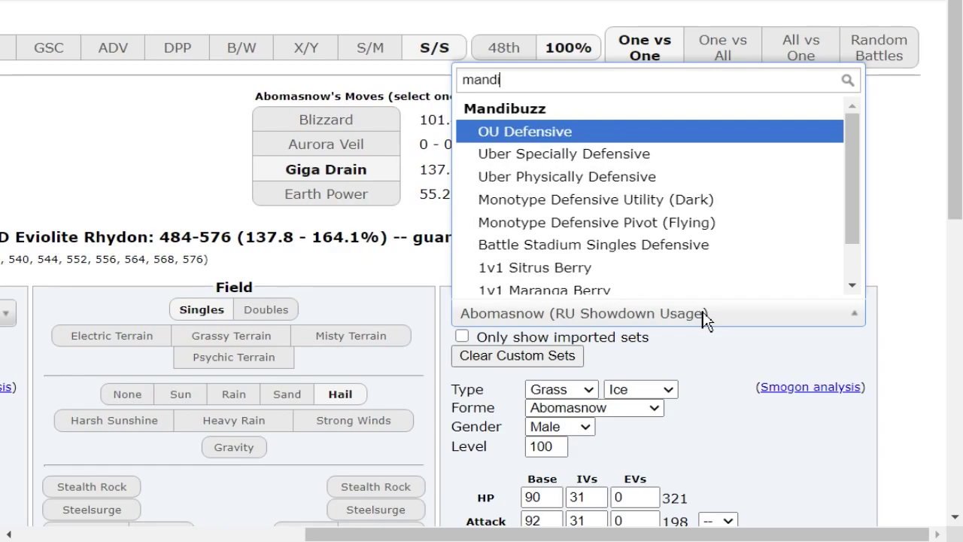
key("Return")
Step: Show the detailed damage result of Rhydon's Rock Blast against Mandibuzz
scroll(761, 247, "left", 6)
left_click(310, 194)
left_click(170, 167)
scroll(314, 160, "down", 3)
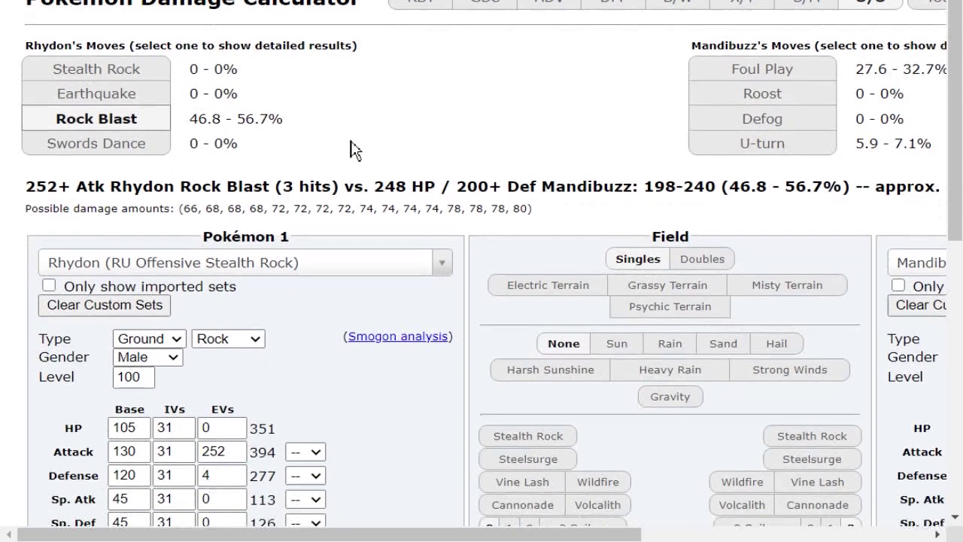
scroll(285, 9, "up", 2)
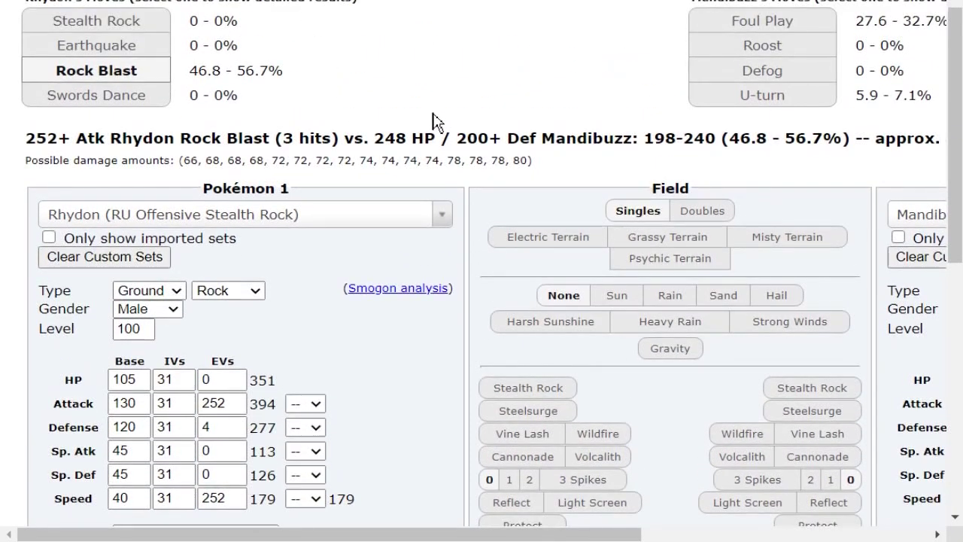
Step: Replace Rhydon's Stealth Rock with Stone Edge and show its detailed damage result against Mandibuzz
scroll(107, 408, "down", 4)
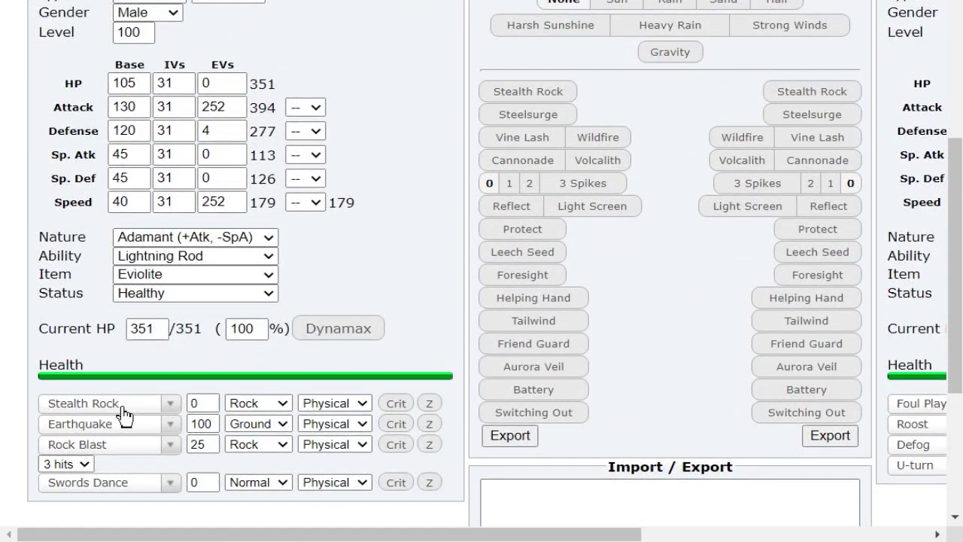
left_click(121, 407)
type("ston")
scroll(122, 410, "down", 2)
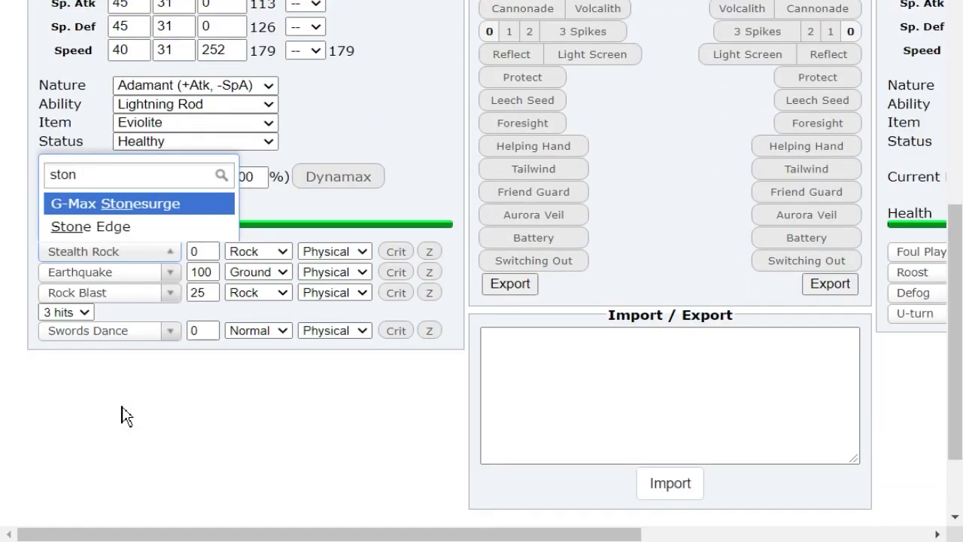
left_click(180, 225)
scroll(337, 172, "up", 6)
left_click(156, 72)
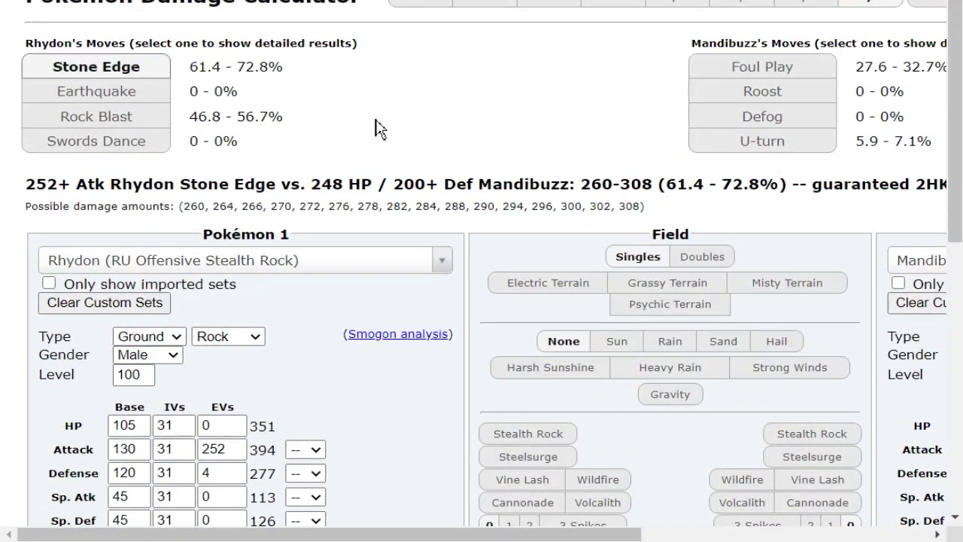
Step: Return to Rock Blast's detailed result and examine the number of hits it assumes
left_click(126, 120)
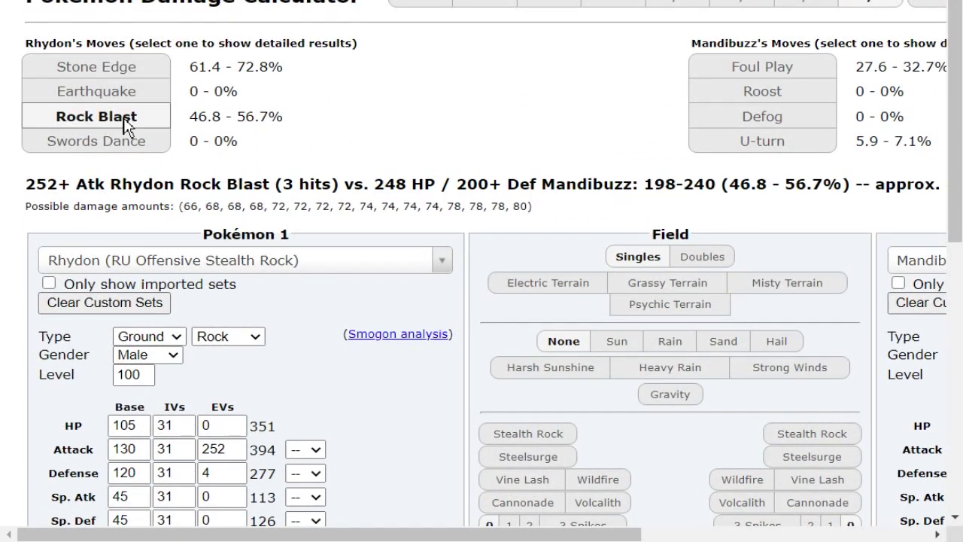
double_click(295, 183)
left_click_drag(315, 186, 280, 189)
left_click(359, 193)
left_click(290, 178)
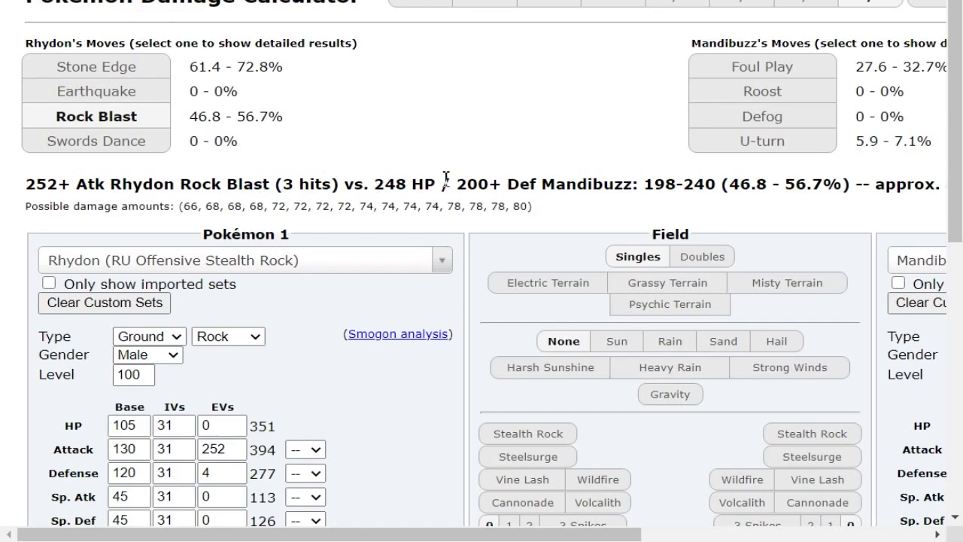
Step: Show the detailed result of Mandibuzz's Foul Play against Rhydon and read the whole damage line
left_click(743, 66)
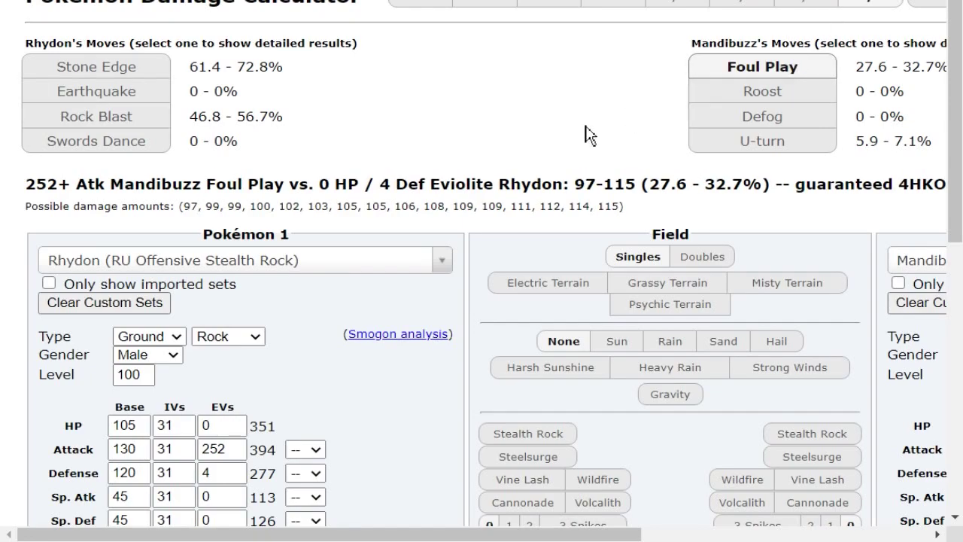
left_click_drag(578, 183, 951, 201)
left_click(529, 195)
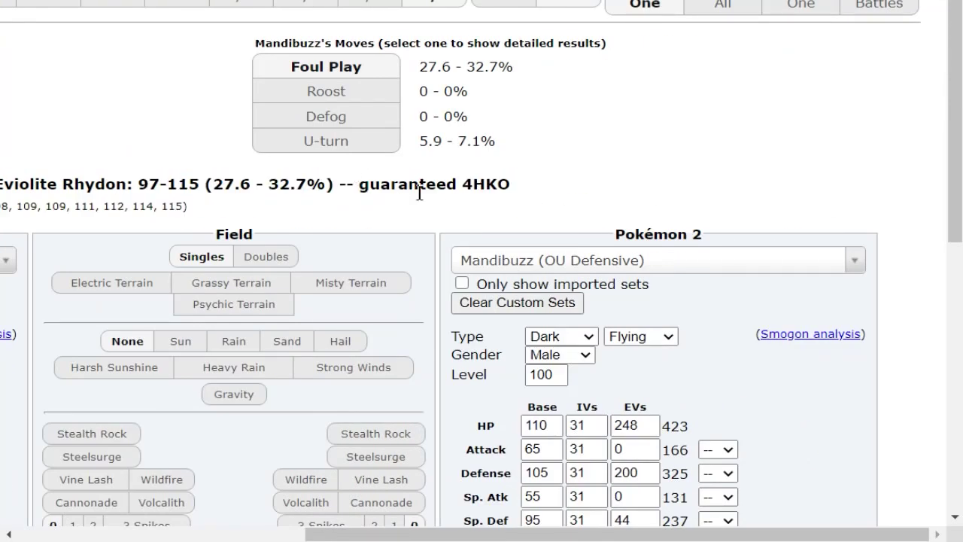
left_click_drag(394, 184, 30, 206)
left_click_drag(623, 205, 548, 204)
left_click(550, 201)
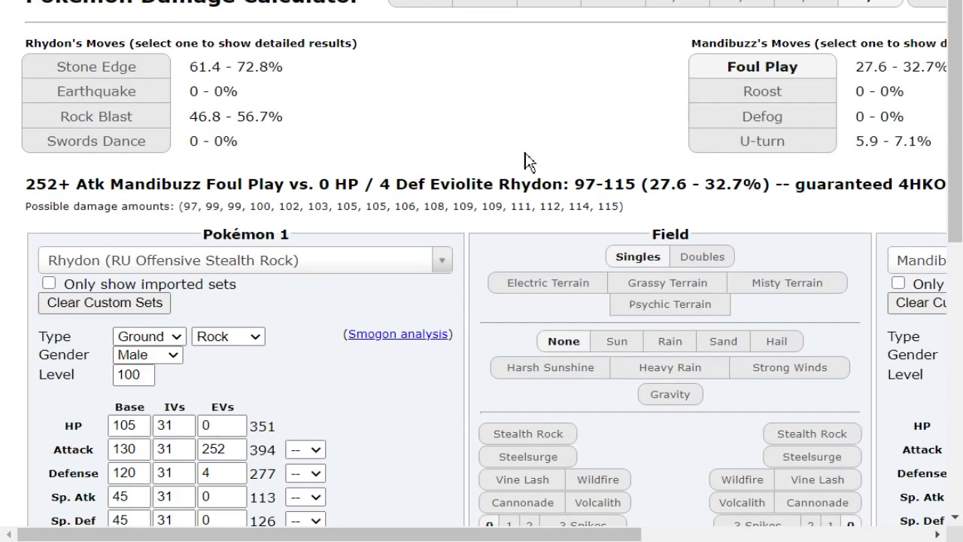
Step: Enter 252 for Rhydon's Attack EVs
scroll(526, 162, "down", 2)
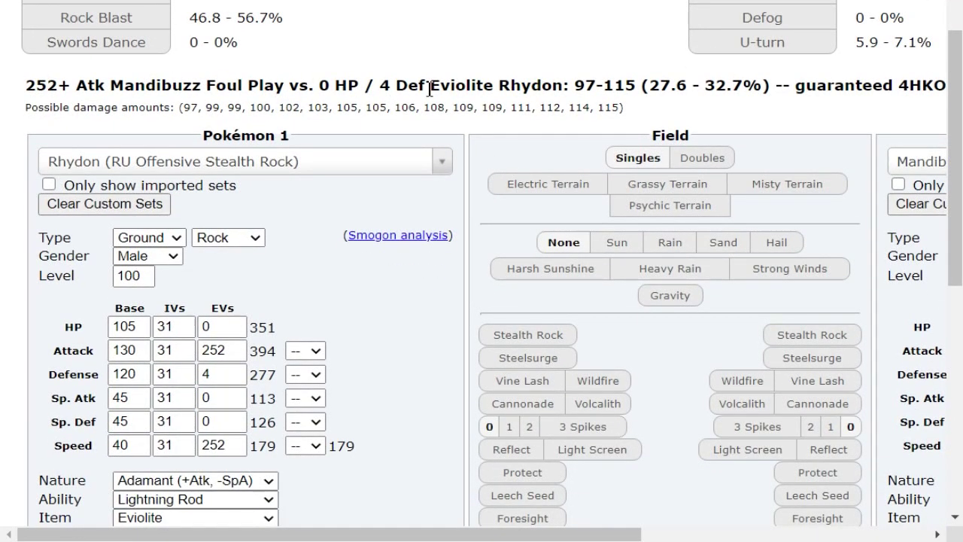
double_click(213, 350)
type("252")
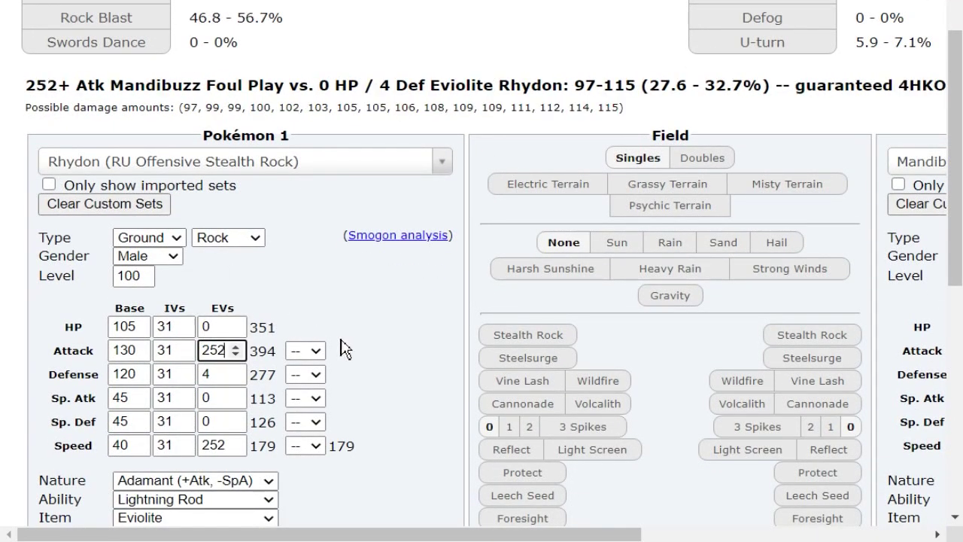
Step: Recheck the Foul Play damage range and KO chance on Rhydon with the entered Attack EVs
scroll(526, 279, "up", 2)
left_click_drag(376, 190, 946, 184)
left_click(559, 184)
left_click_drag(485, 187, 15, 206)
left_click(300, 180)
left_click_drag(288, 187, 15, 184)
left_click(449, 167)
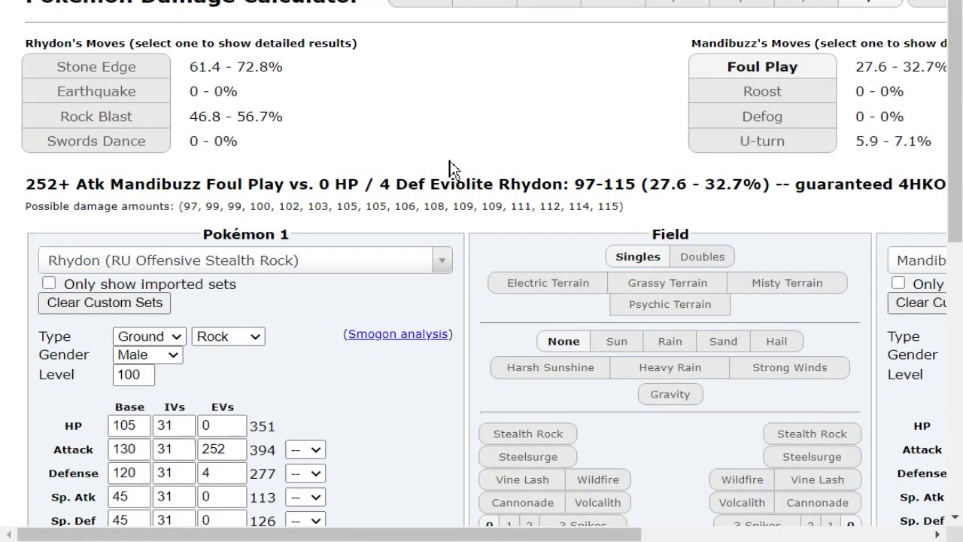
scroll(331, 370, "down", 1)
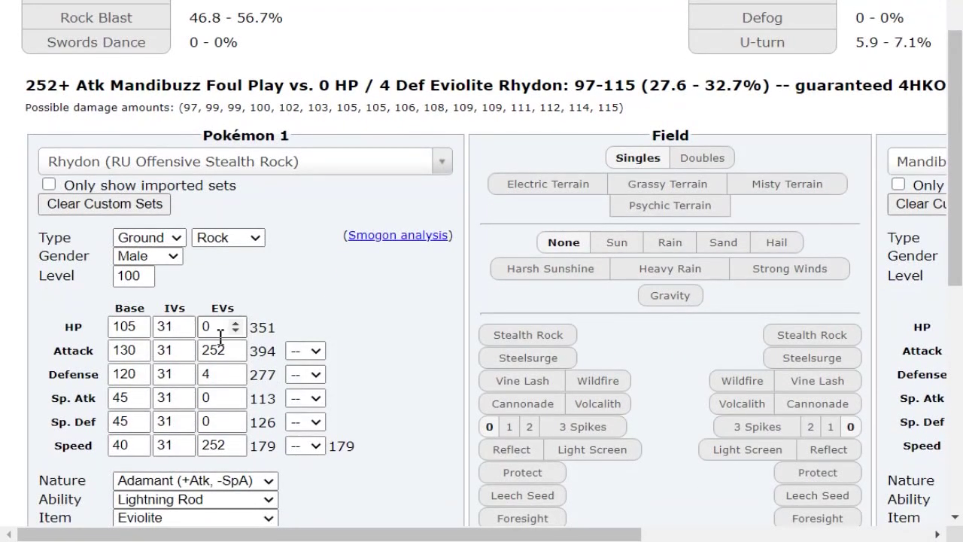
Step: Try 0 Attack EVs on Rhydon to compare the damage, and undo the change
scroll(399, 178, "up", 1)
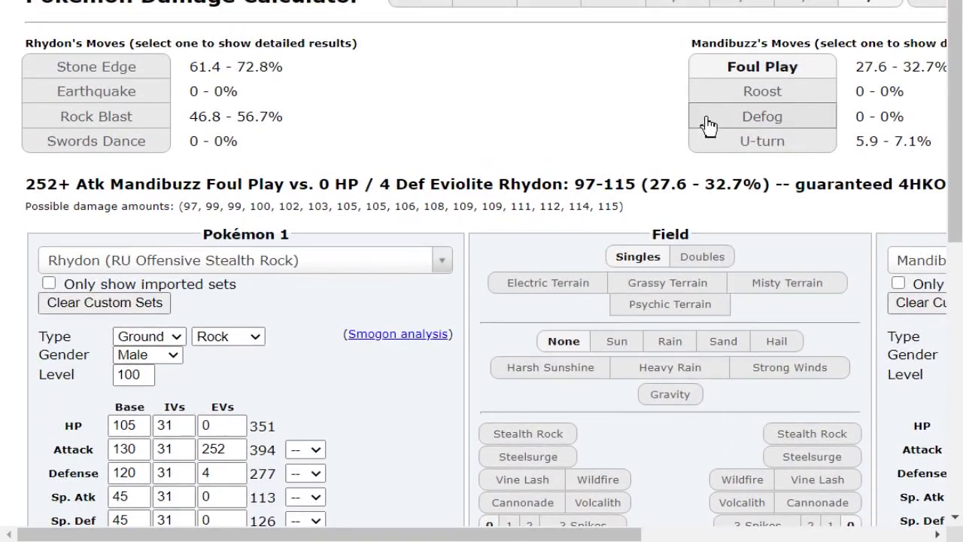
left_click(369, 183)
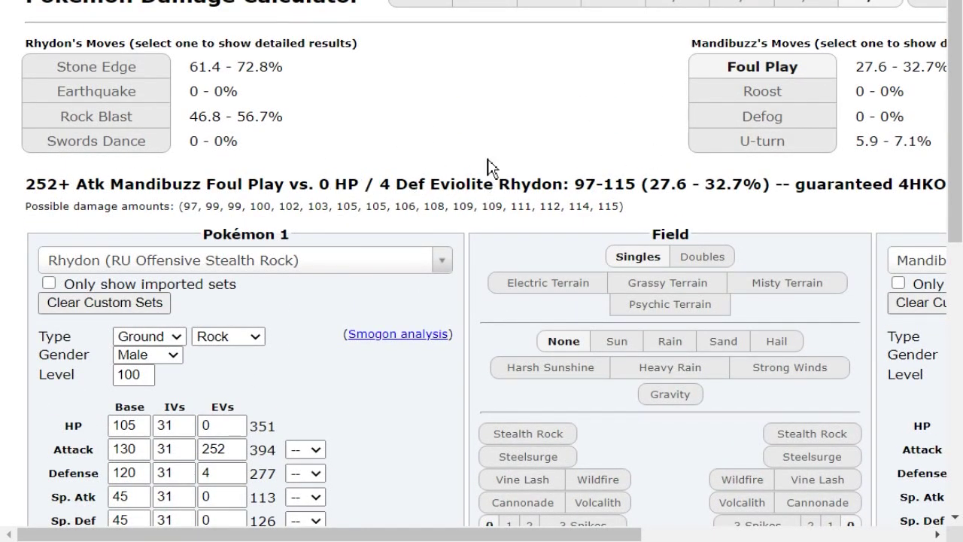
double_click(231, 449)
type("0")
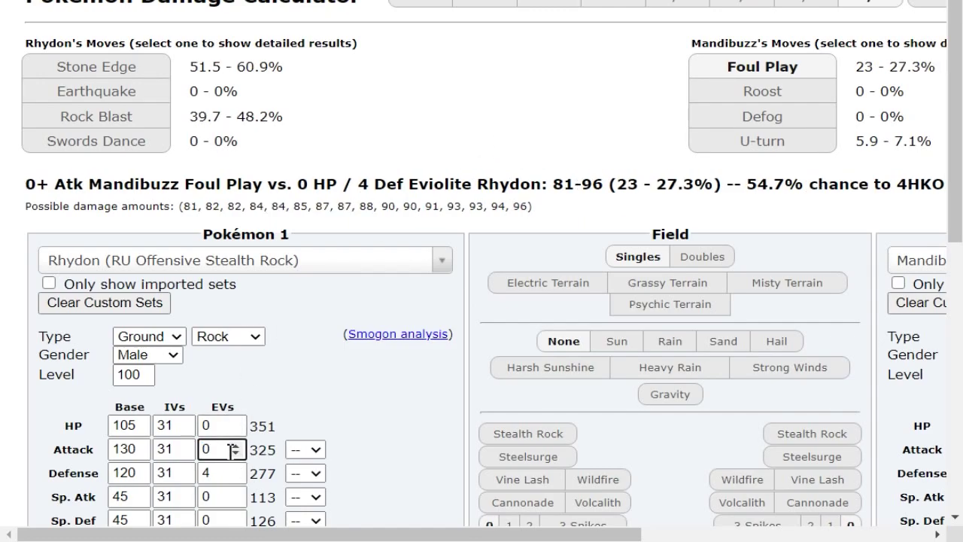
key("ctrl+z")
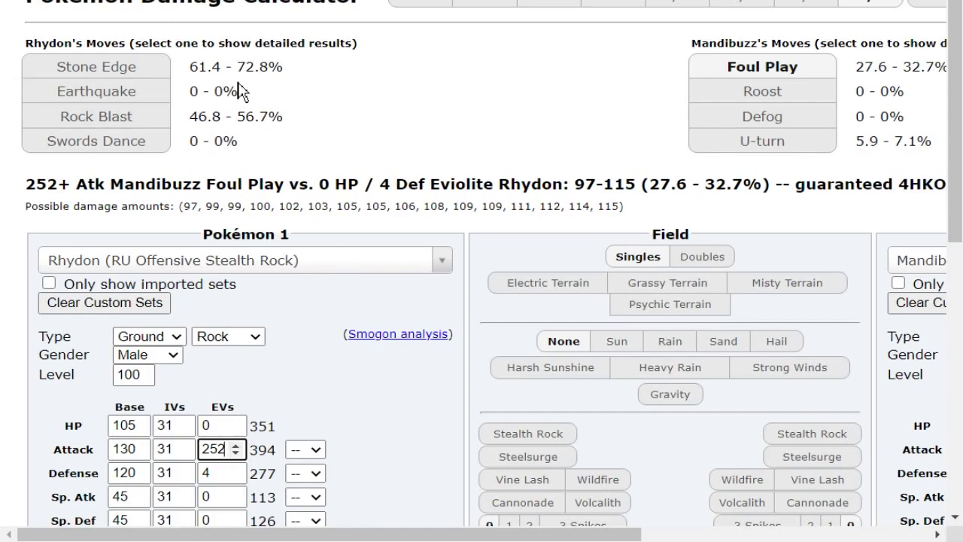
Step: Lower Rhydon's Attack EVs to 0 and show the detailed result of Stone Edge against Mandibuzz
left_click(170, 69)
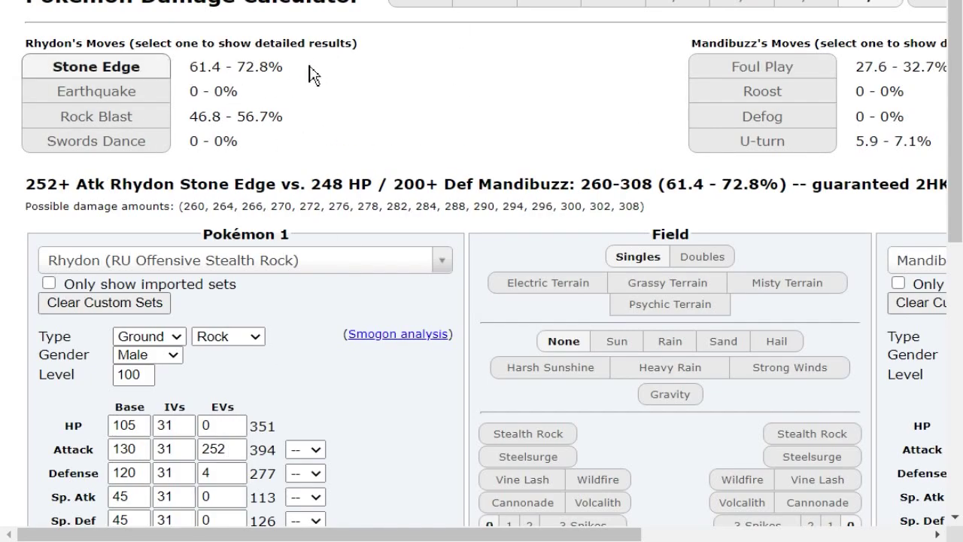
left_click(237, 453)
left_click(236, 453)
left_click(237, 454)
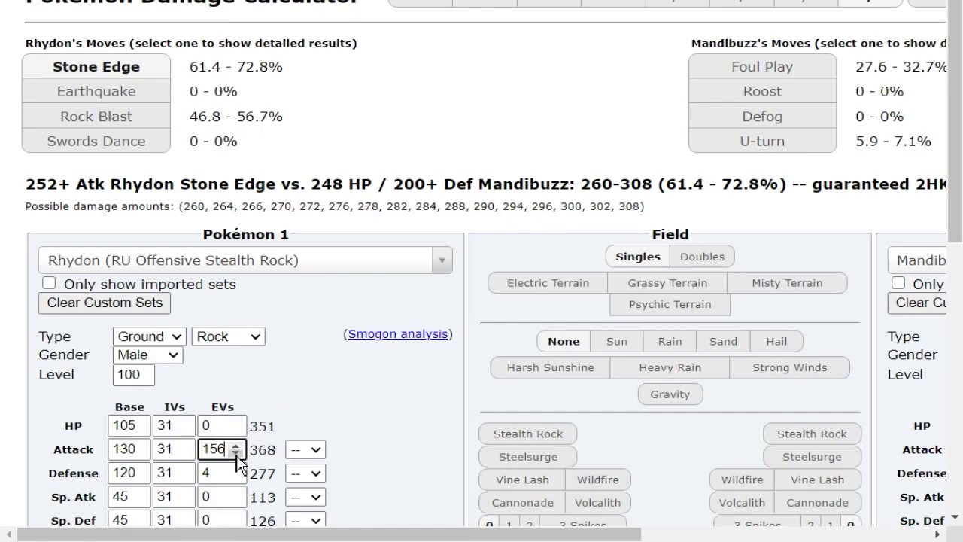
left_click(236, 453)
left_click(236, 454)
left_click(236, 454)
left_click(236, 455)
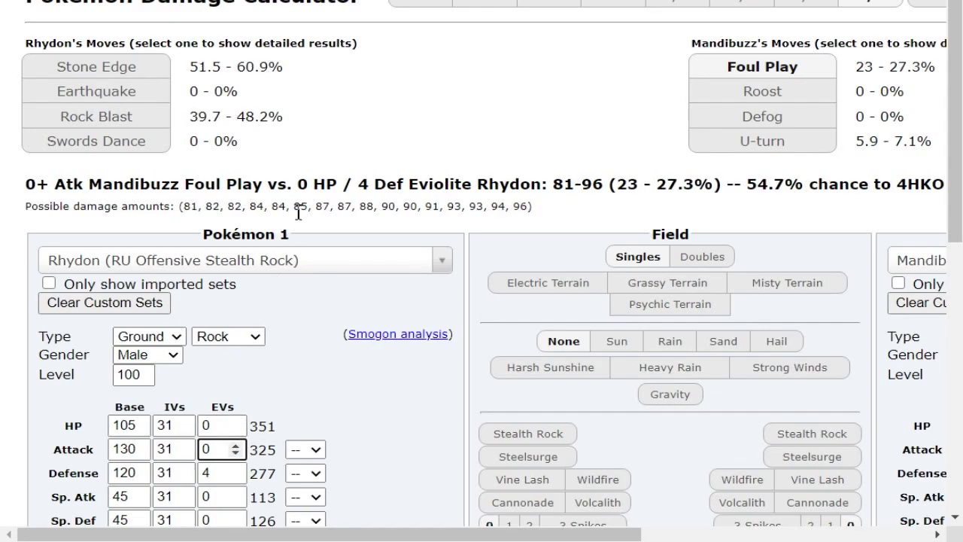
left_click(150, 66)
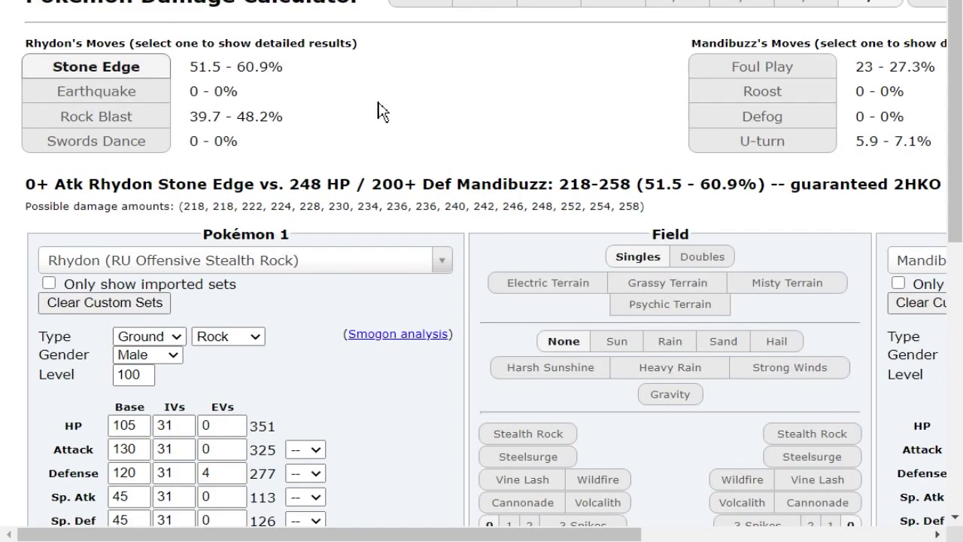
Step: Set Mandibuzz's Defense EVs to 252 and show Stone Edge's detailed result against it
scroll(406, 111, "down", 2)
scroll(406, 111, "up", 2)
scroll(655, 170, "right", 5)
double_click(628, 473)
type("252")
left_click_drag(525, 180, 0, 185)
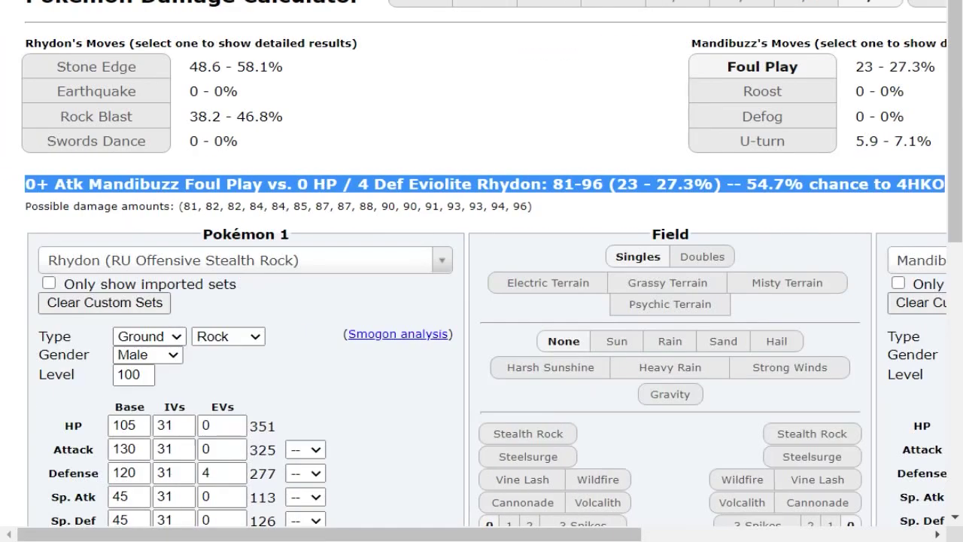
left_click(83, 67)
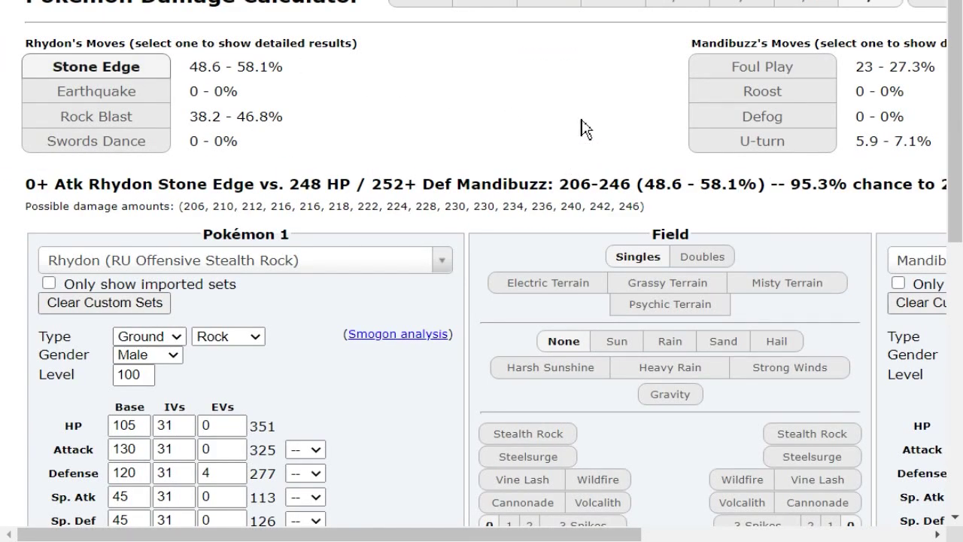
Step: Raise Rhydon's Attack EVs to 20 and show Stone Edge's detailed result with its KO chance
left_click(239, 446)
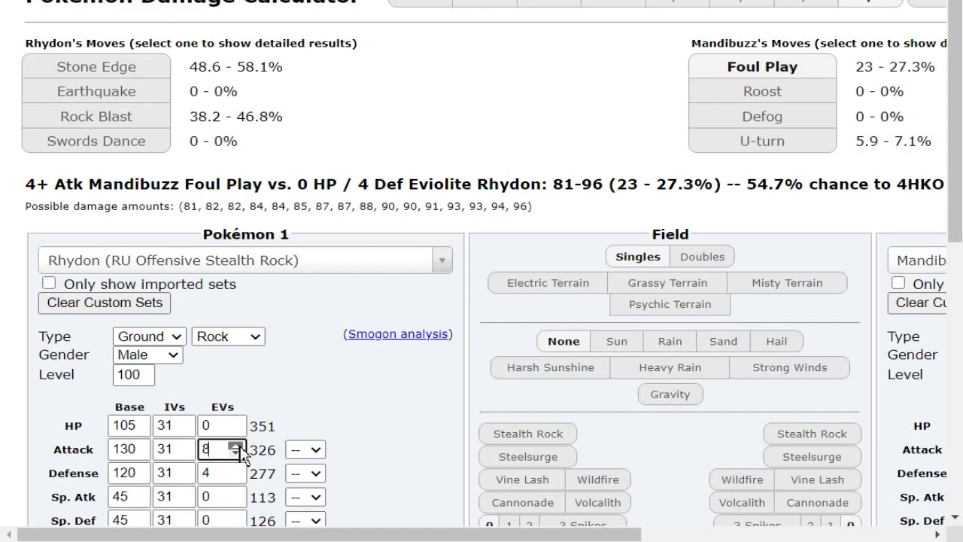
left_click(238, 446)
left_click(238, 446)
left_click(239, 446)
left_click(239, 446)
left_click(238, 452)
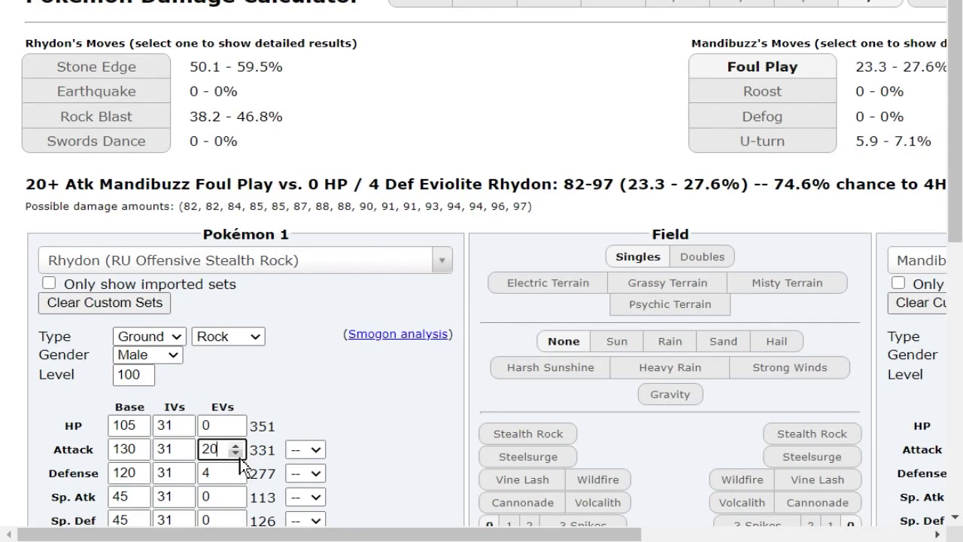
left_click(236, 452)
left_click(236, 445)
left_click(104, 69)
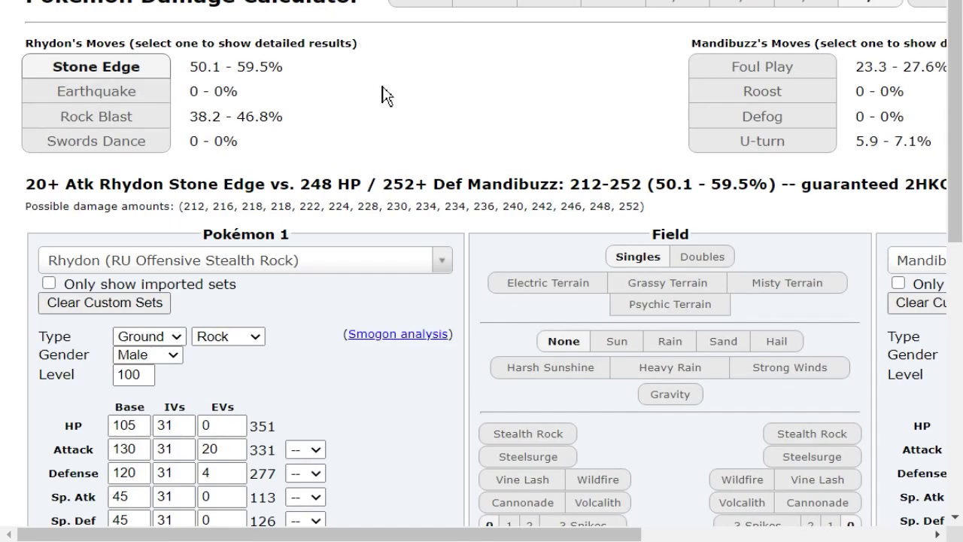
Step: Load Toxapex's OU The Pex set as the opponent and give Rhydon a +2 Attack boost
scroll(527, 204, "right", 6)
left_click(650, 267)
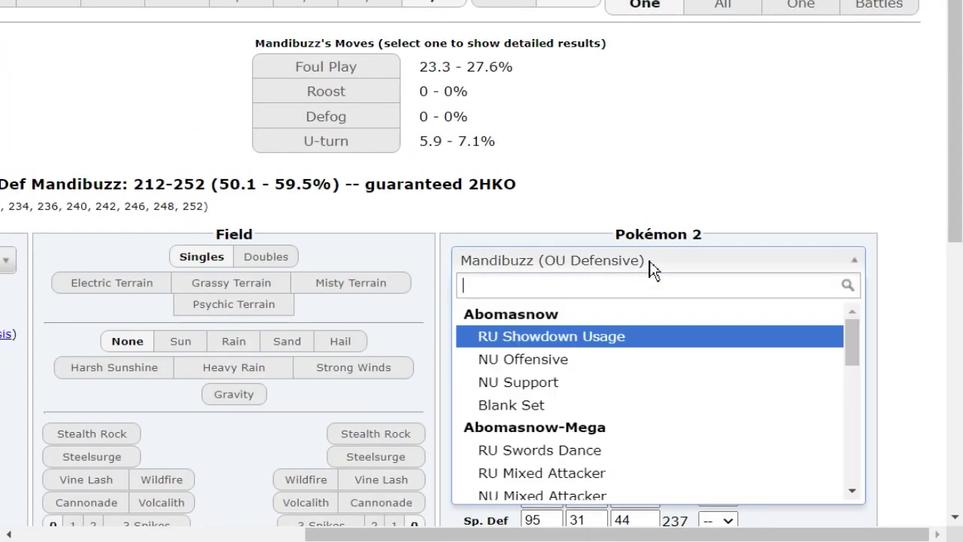
type("tox")
key("Return")
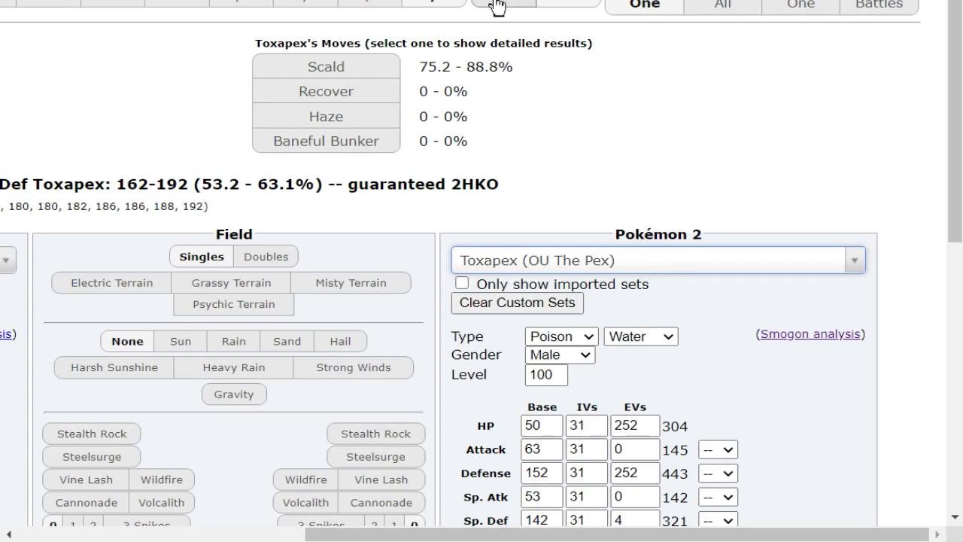
scroll(615, 112, "left", 6)
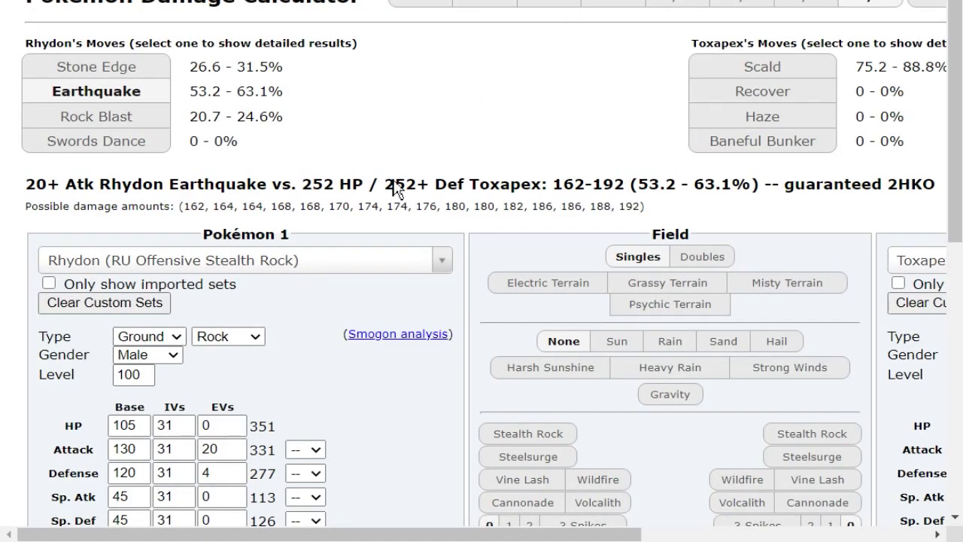
left_click(322, 301)
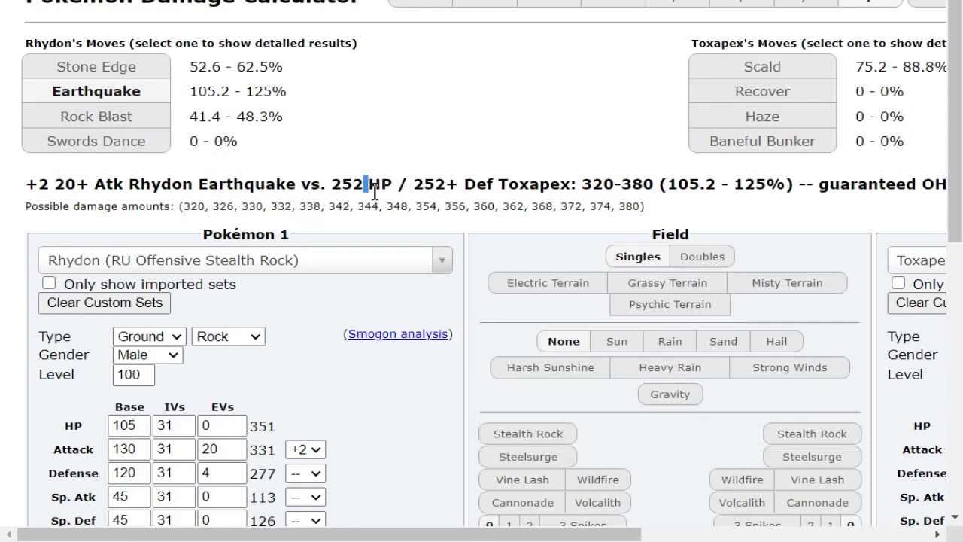
Step: Load Amoonguss's OU Defensive set as the opponent and set its Defense EVs to 252
left_click_drag(367, 187, 812, 263)
left_click(801, 263)
type("ammo")
key("BackSpace")
key("BackSpace")
type("o")
key("Return")
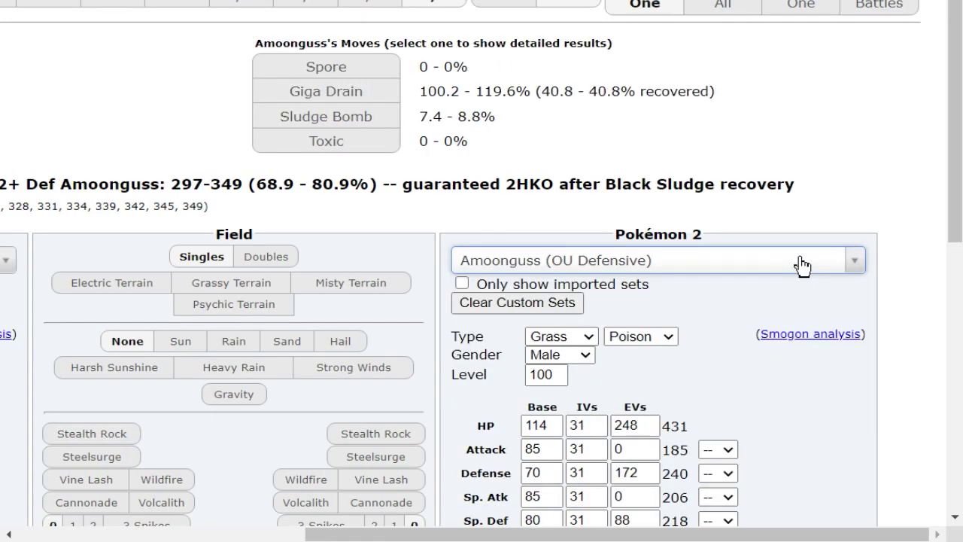
double_click(630, 471)
type("252")
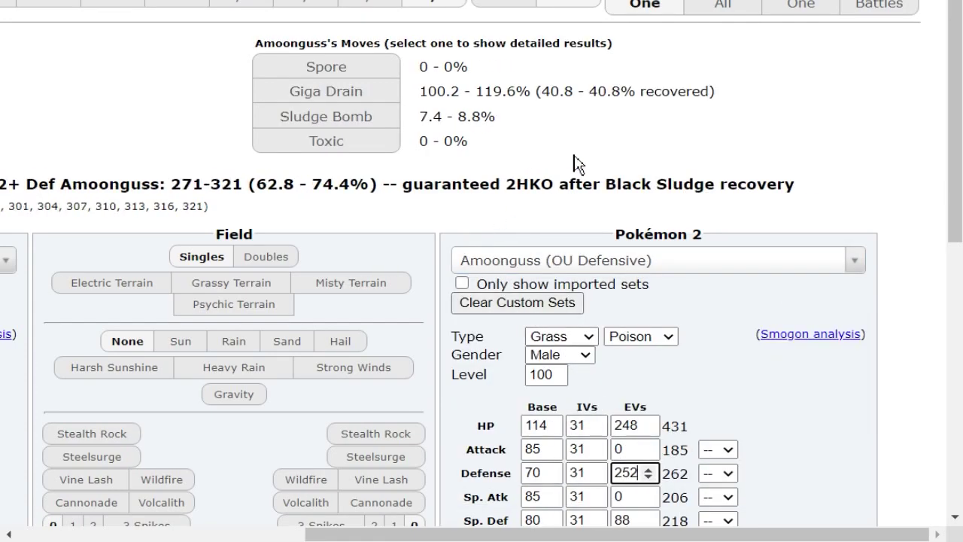
Step: Show Rhydon's Earthquake result against Amoonguss and set Rhydon's Attack EVs to 252
left_click_drag(200, 183, 4, 184)
left_click(260, 90)
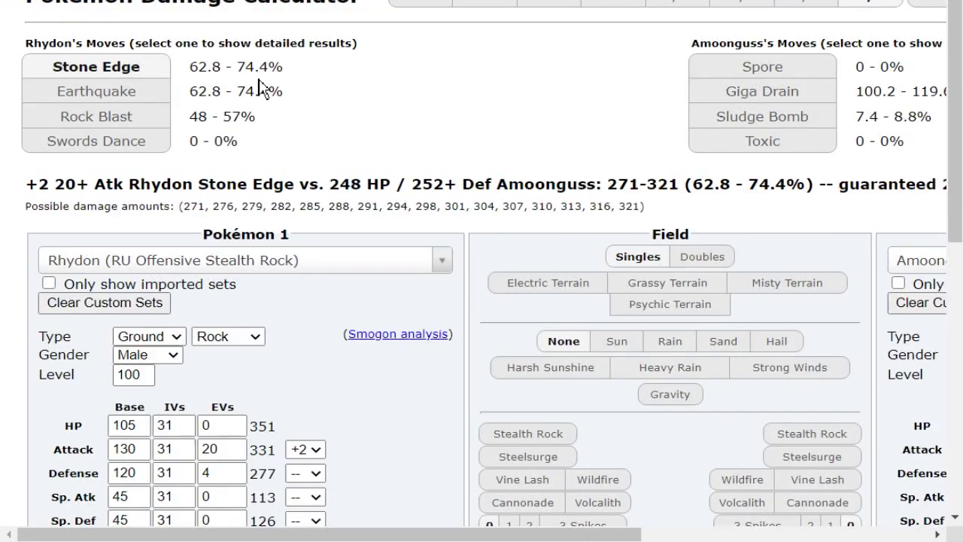
left_click(118, 97)
double_click(214, 449)
type("252")
left_click(252, 86)
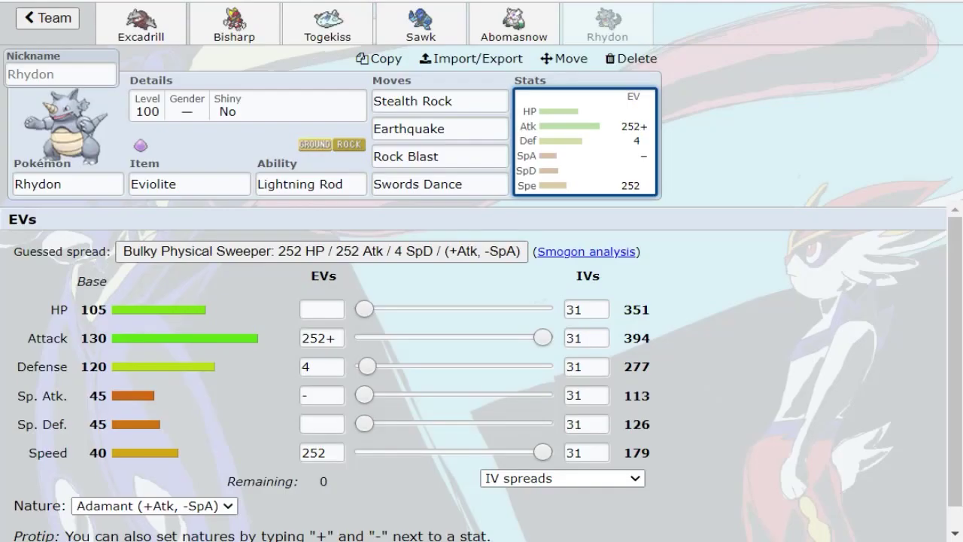
Step: Switch to Rhydon's set in the teambuilder and look through the OU Pokémon list for likely opponents
left_click(113, 184)
scroll(228, 373, "down", 5)
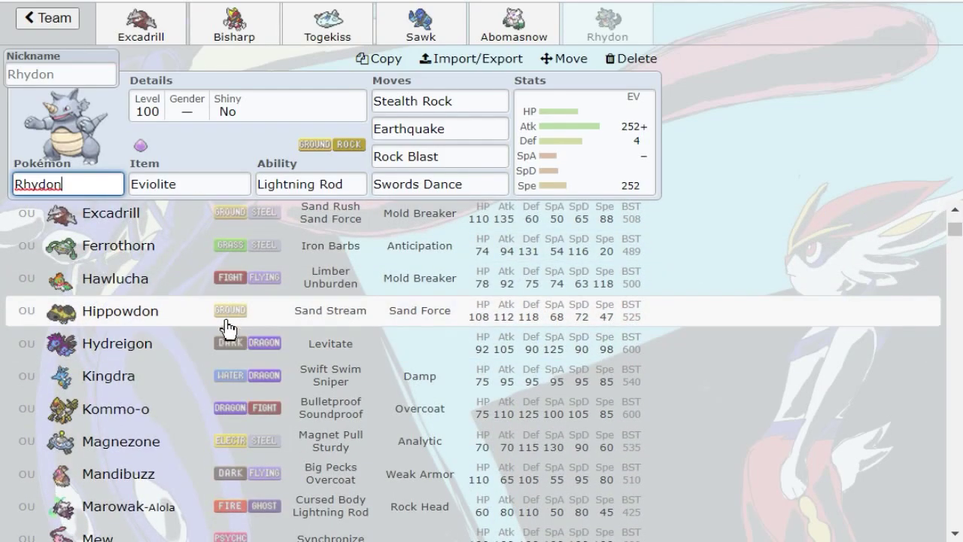
scroll(245, 301, "down", 4)
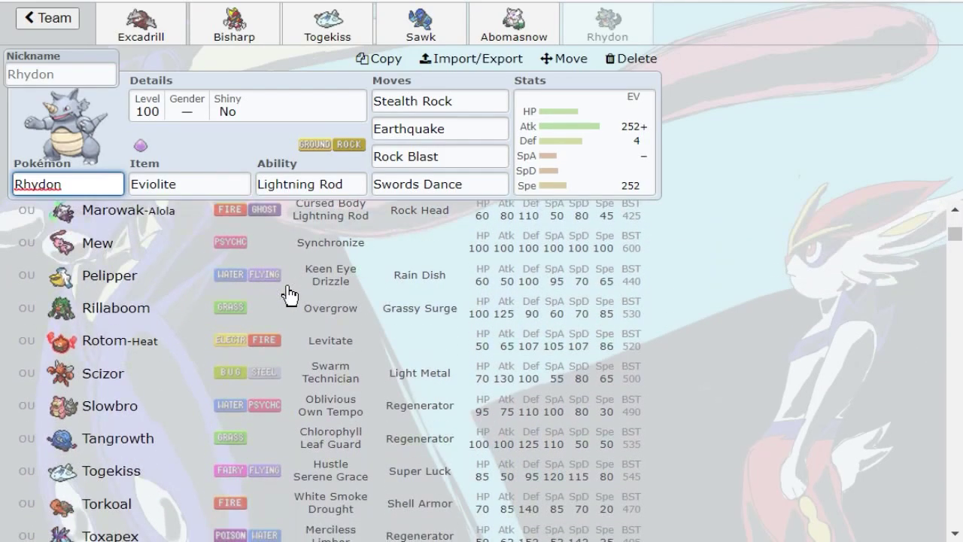
scroll(236, 326, "down", 3)
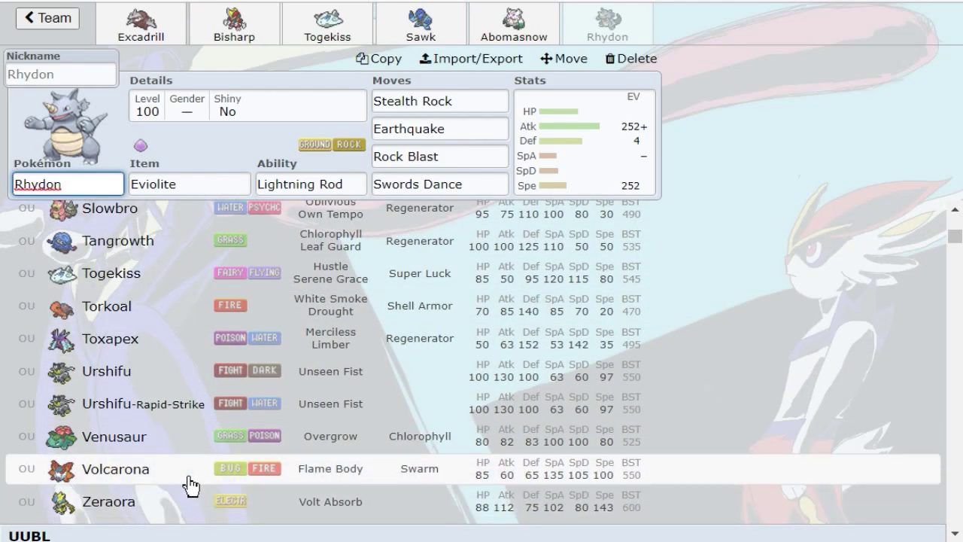
scroll(190, 487, "up", 4)
scroll(148, 460, "up", 5)
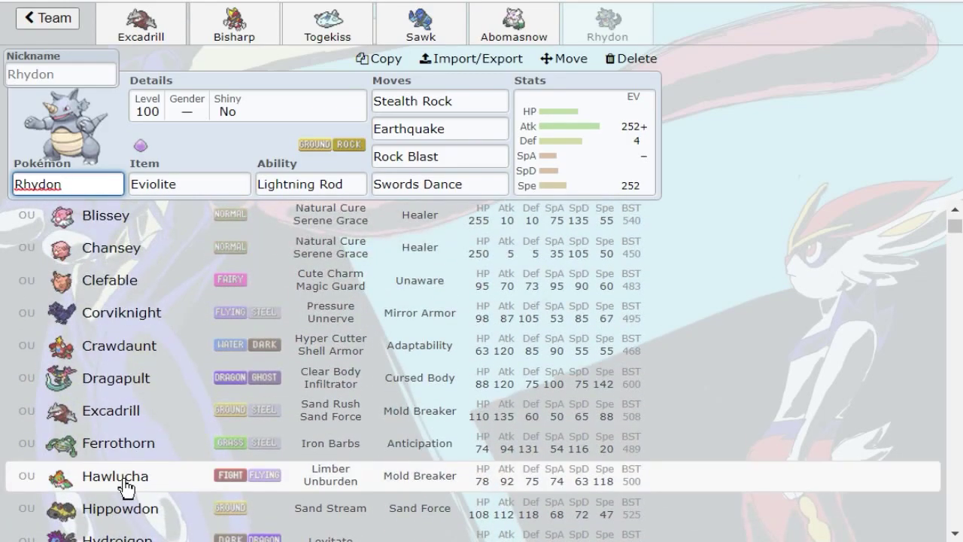
scroll(131, 489, "up", 2)
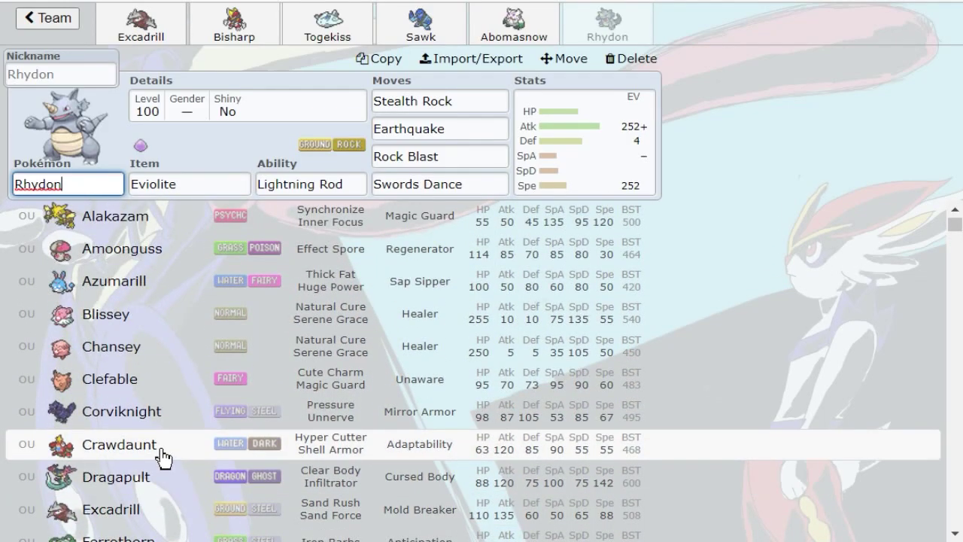
scroll(161, 454, "up", 2)
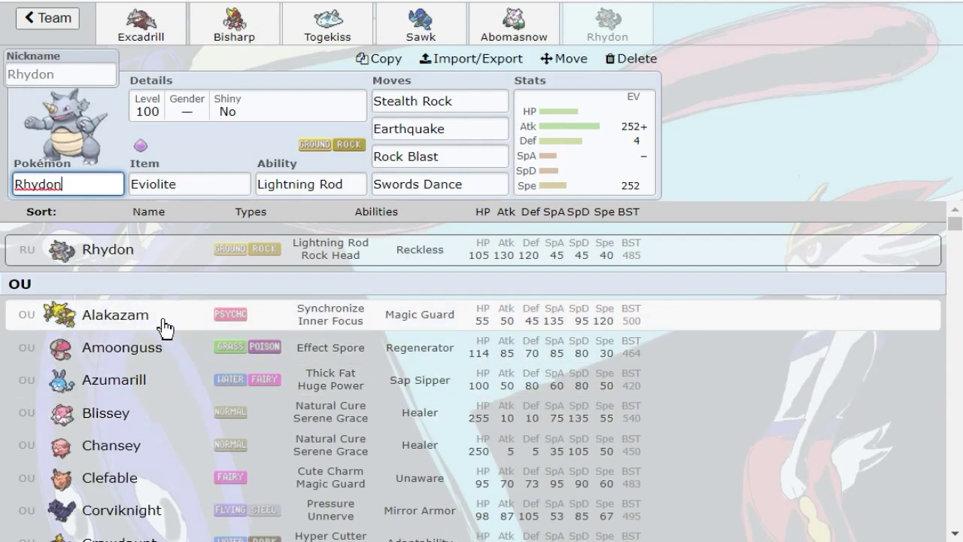
scroll(161, 354, "down", 2)
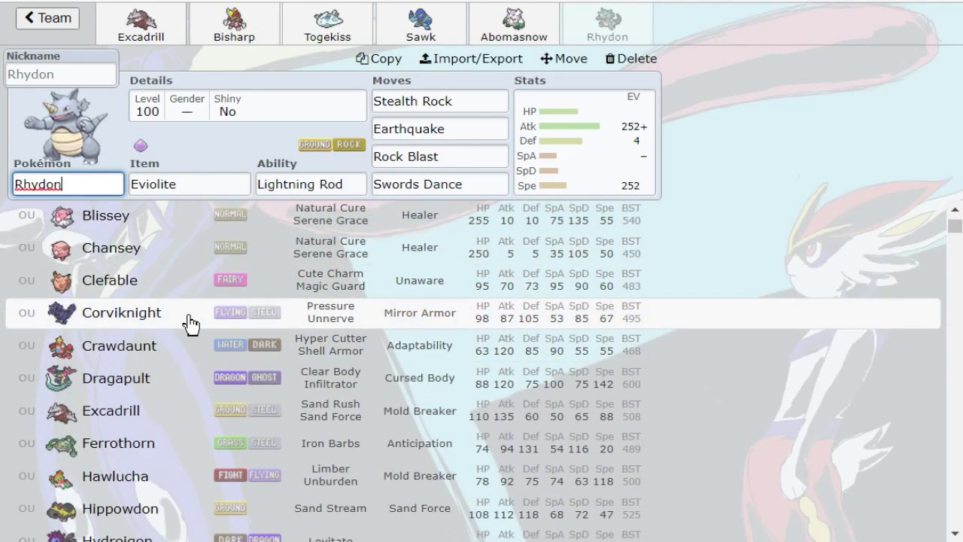
scroll(192, 323, "down", 3)
scroll(217, 314, "down", 1)
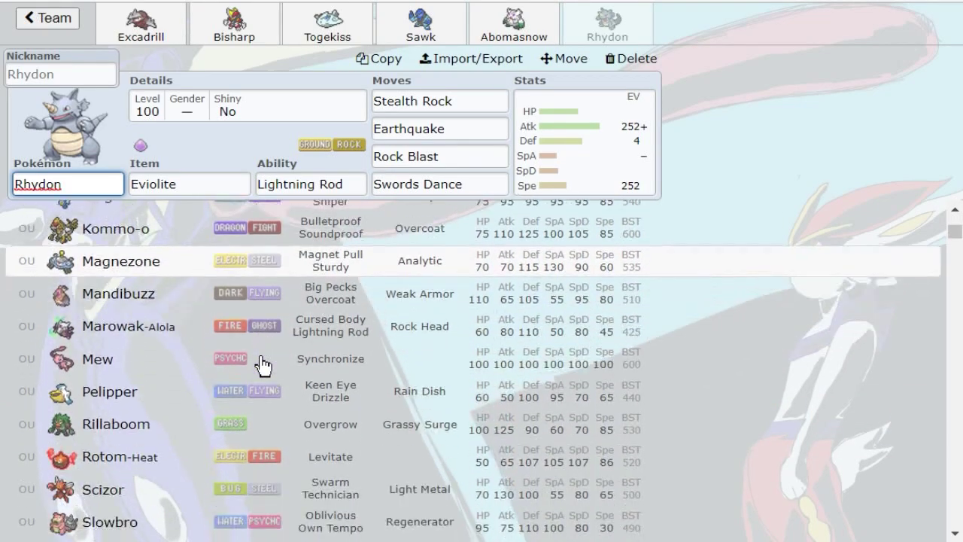
scroll(189, 387, "down", 1)
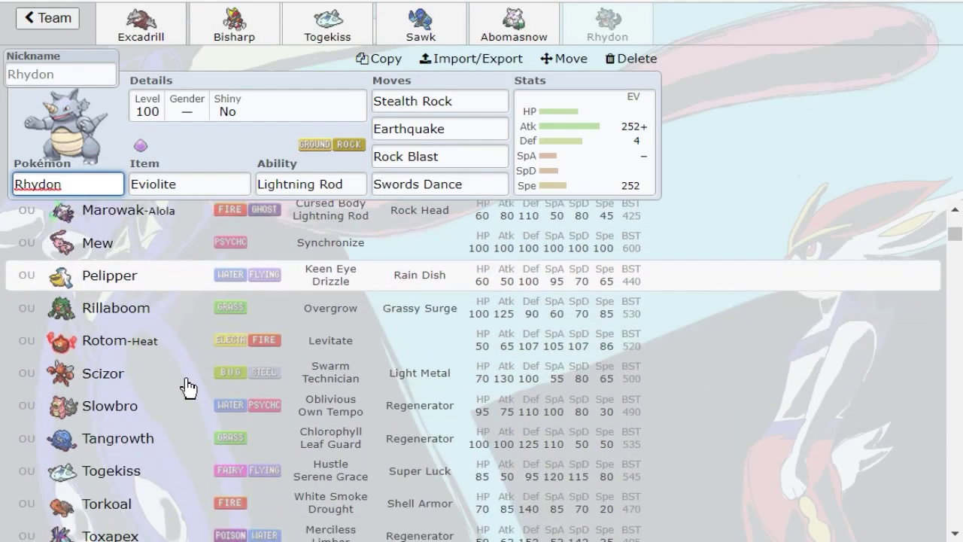
Step: Open the stats of Rhydon's team set and reduce its Attack EVs to 20
left_click(572, 194)
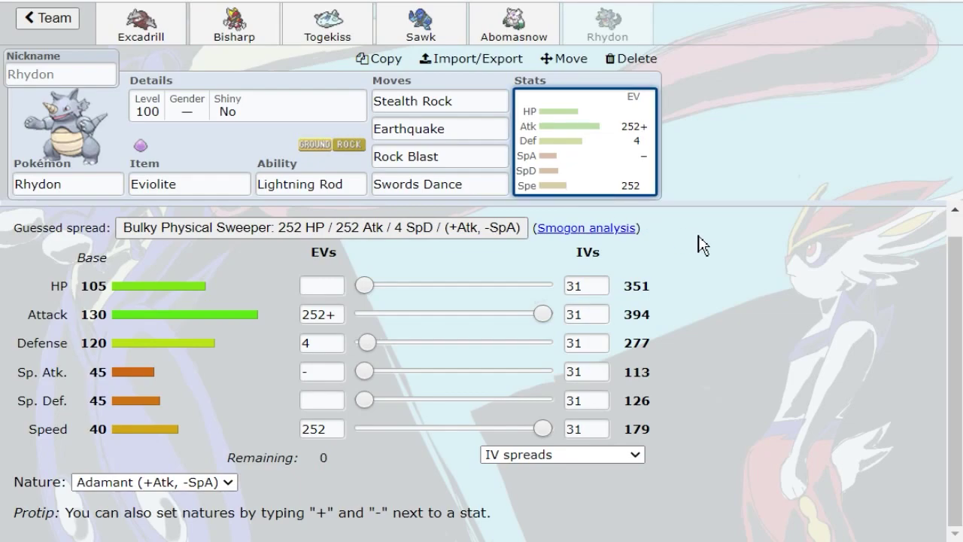
left_click_drag(543, 314, 380, 330)
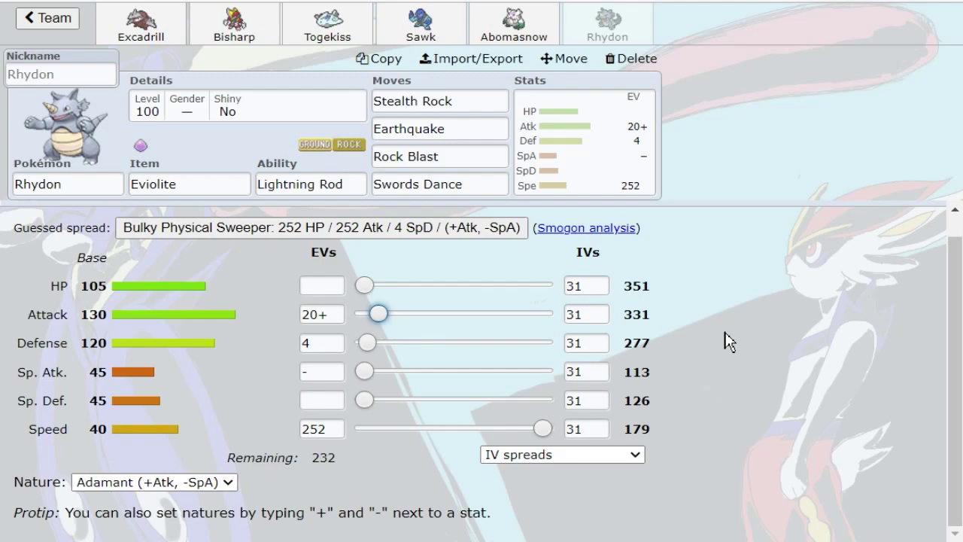
left_click(53, 18)
left_click(60, 21)
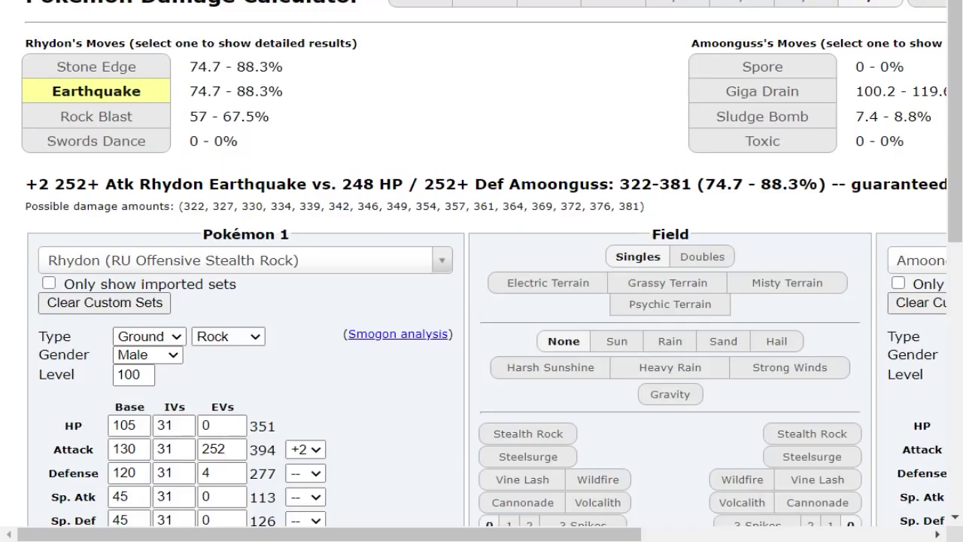
Step: Return to the damage calculator and load Hippowdon's OU Physical Wall set as the opponent
scroll(378, 98, "right", 5)
left_click(651, 263)
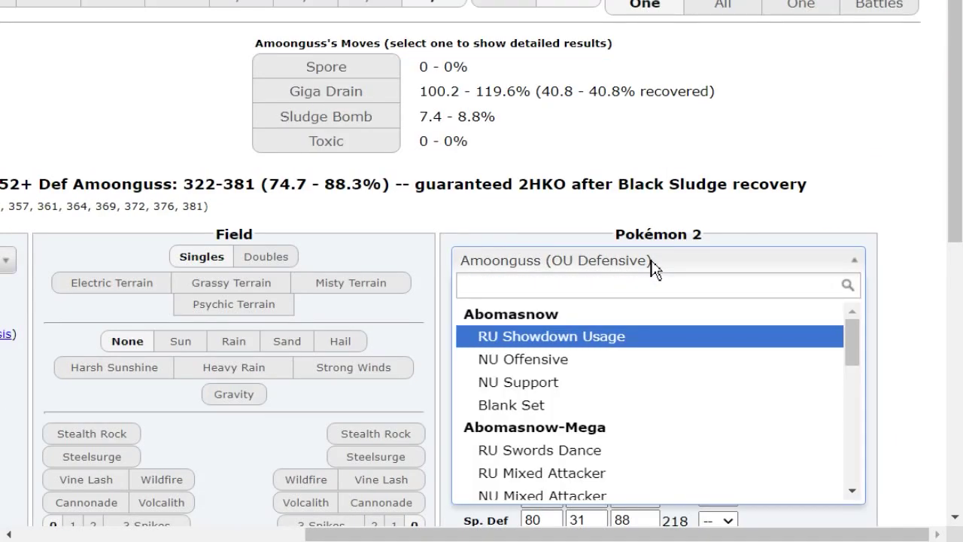
type("hippow")
key("Return")
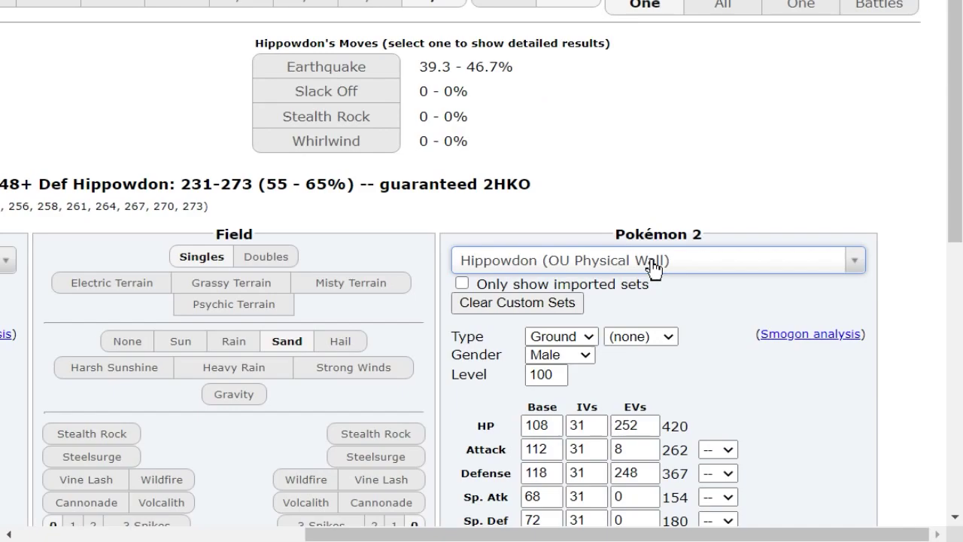
Step: Set Rhydon's Attack EVs to 20 in the calculator and check its Earthquake result against Hippowdon
double_click(549, 369)
left_click_drag(681, 199, 7, 192)
left_click(284, 94)
double_click(215, 448)
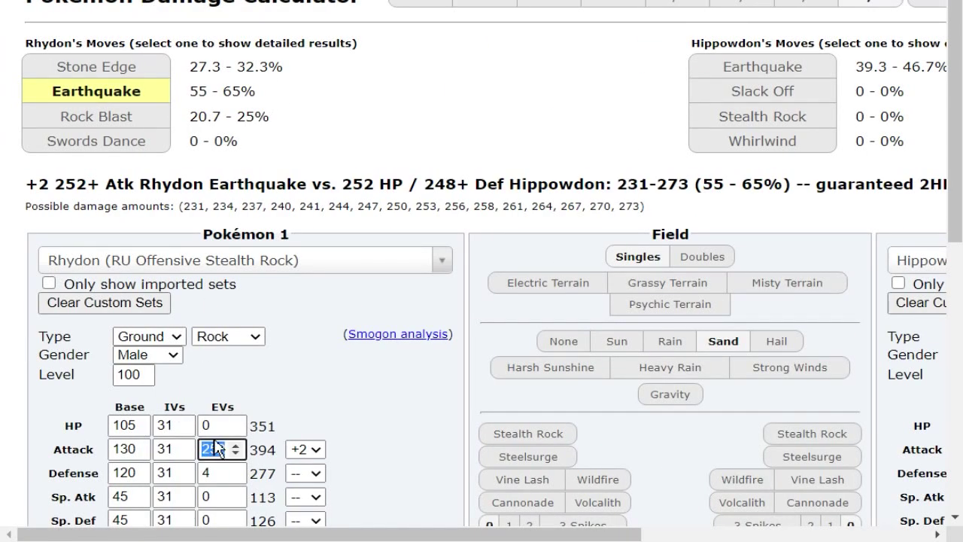
type("20")
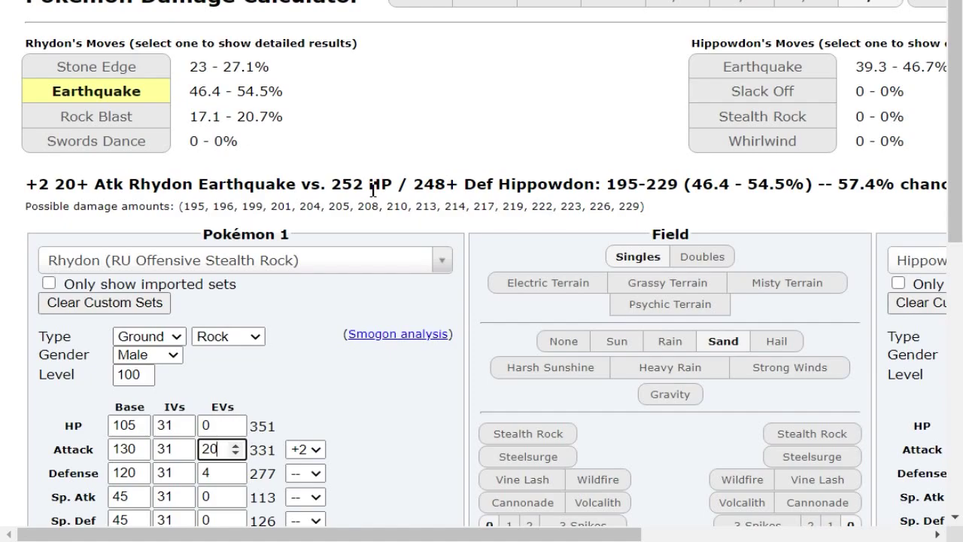
left_click_drag(373, 190, 166, 146)
left_click(232, 141)
triple_click(484, 185)
left_click(527, 181)
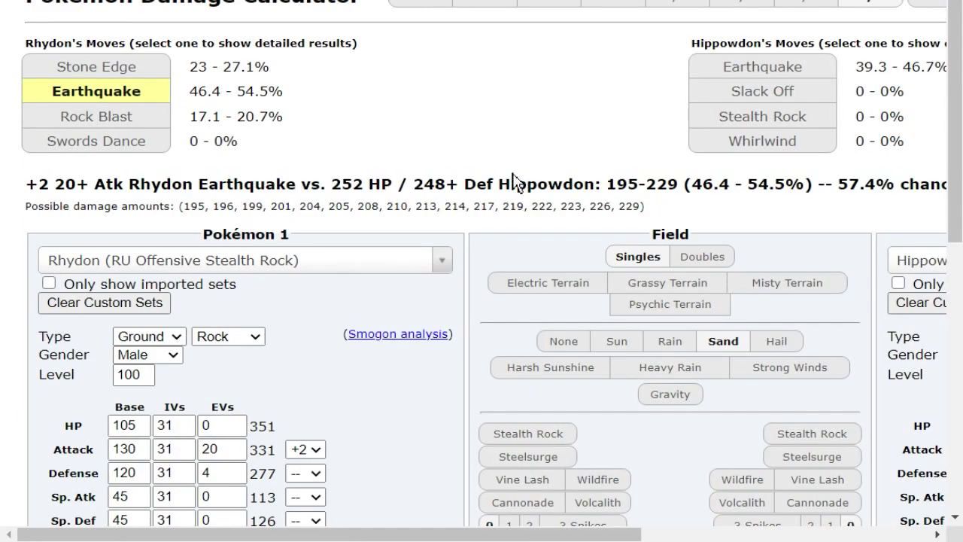
triple_click(513, 182)
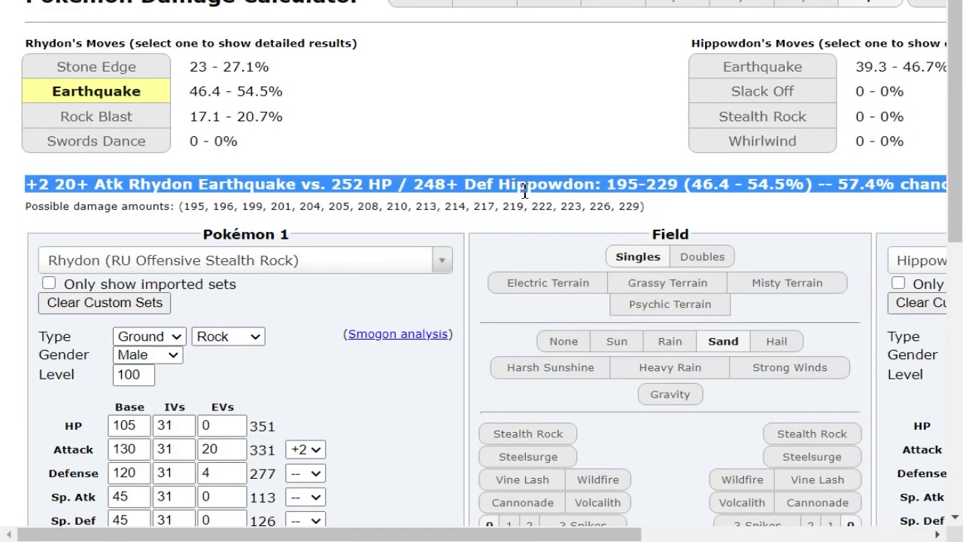
left_click(554, 179)
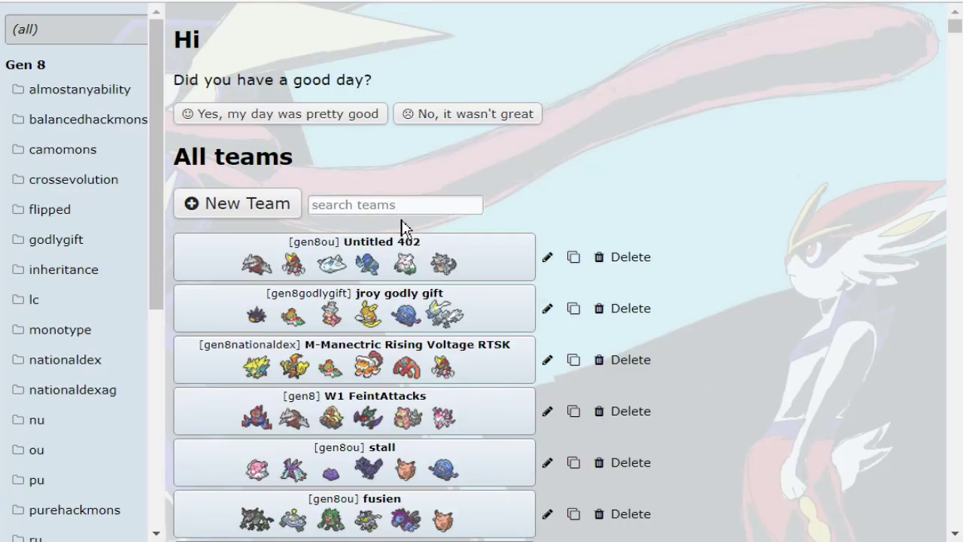
Step: Switch to the teambuilder, open the stats of Rhydon in the team Untitled 402 and remove its Defense EVs
left_click(416, 249)
scroll(610, 222, "down", 3)
scroll(615, 207, "up", 3)
scroll(615, 204, "down", 2)
scroll(610, 207, "down", 5)
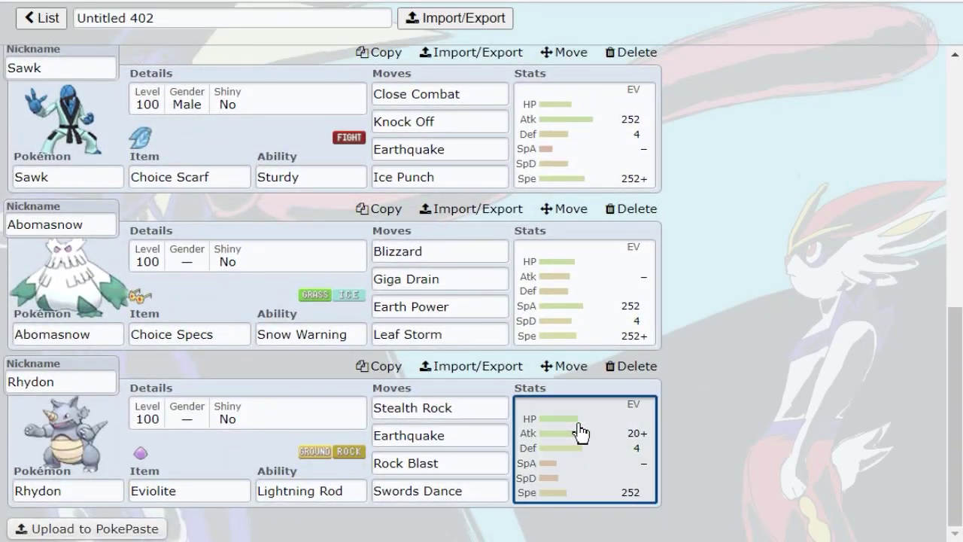
left_click(579, 432)
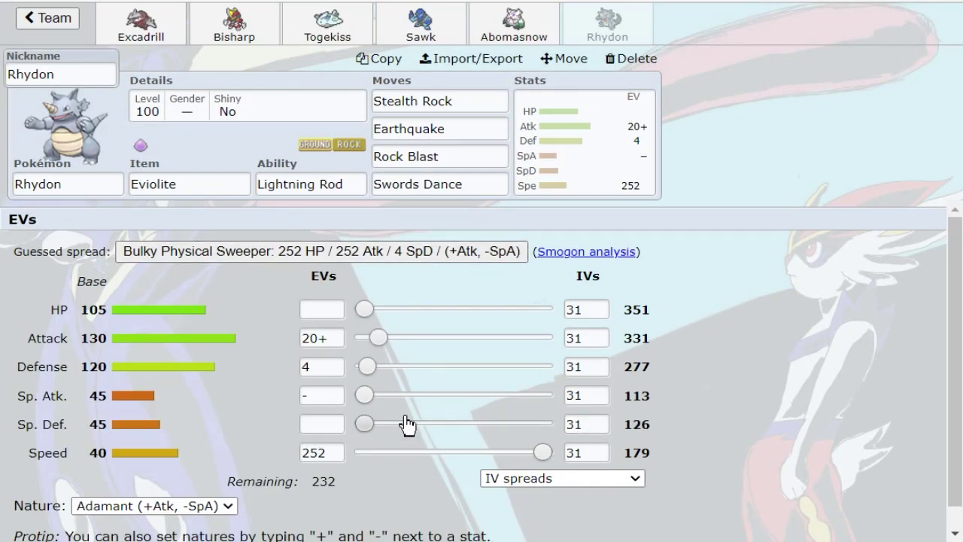
left_click_drag(367, 366, 327, 363)
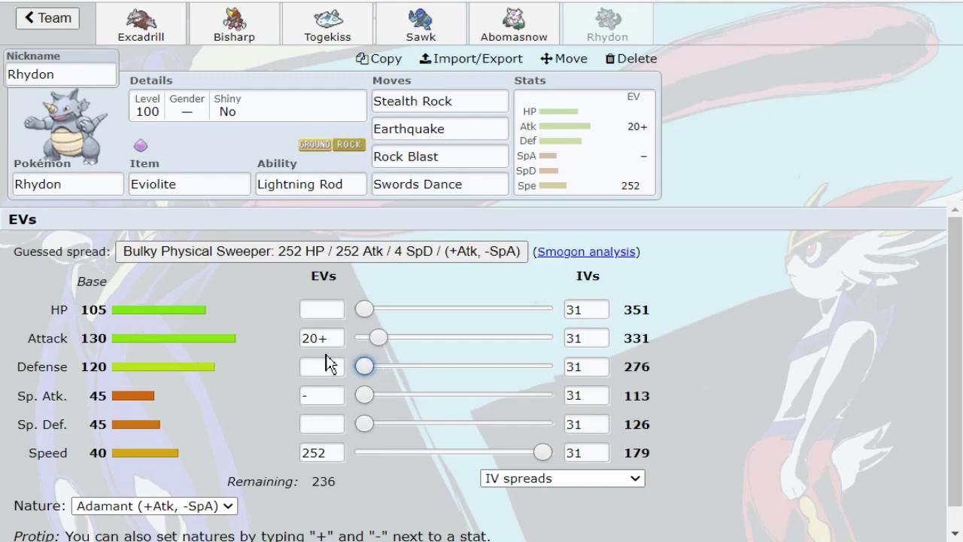
Step: Try Speed EVs of 216 and 164 on Rhydon's set and return them to 252
left_click(547, 452)
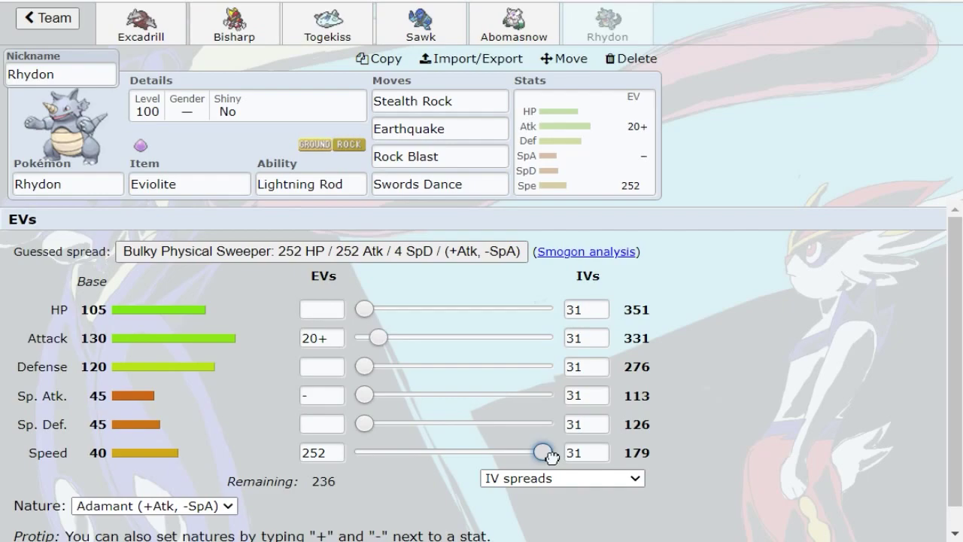
left_click_drag(546, 457, 518, 487)
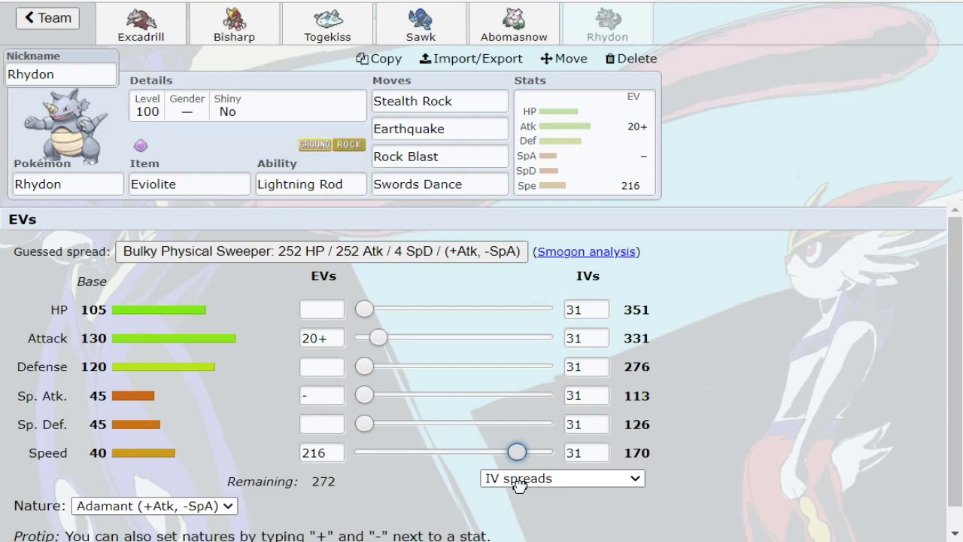
left_click_drag(518, 486, 480, 490)
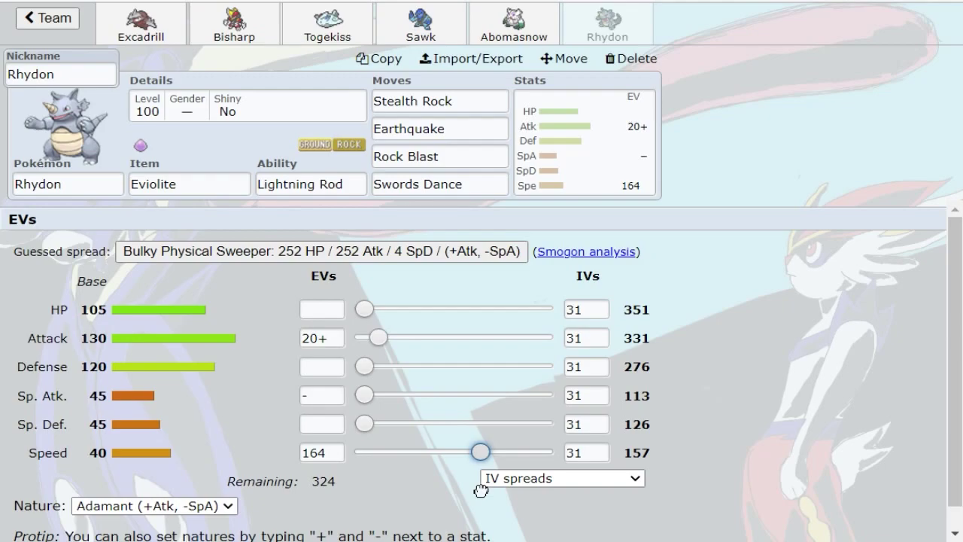
left_click_drag(481, 489, 547, 486)
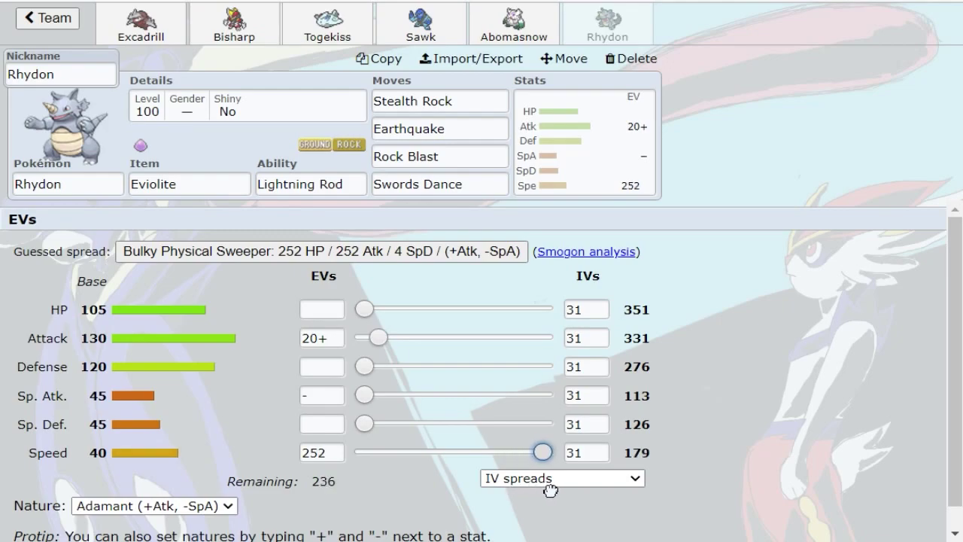
Step: Look through the OU Pokémon list and compare base Speed values to find which opponents Rhydon should outspeed
left_click(95, 183)
scroll(139, 316, "down", 5)
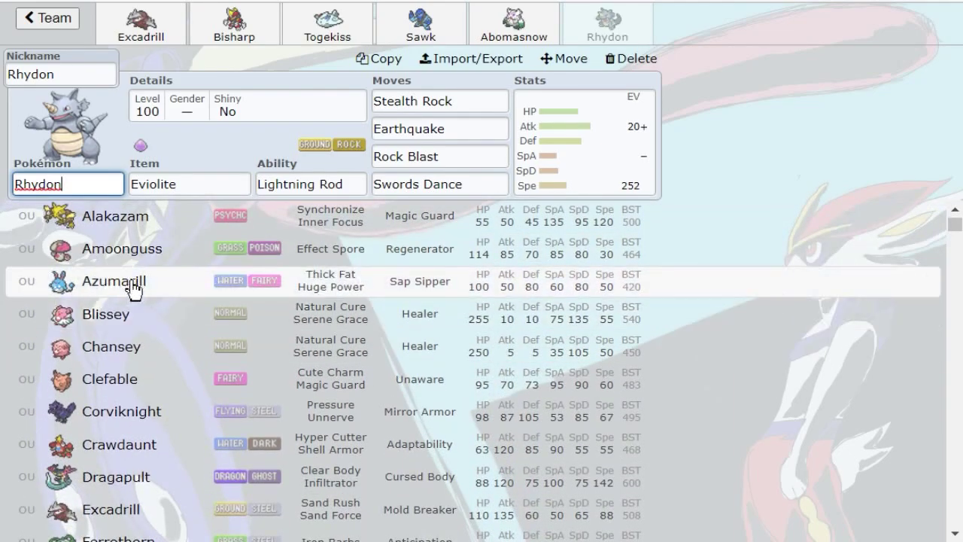
scroll(143, 282, "up", 3)
scroll(184, 312, "down", 3)
scroll(194, 324, "down", 3)
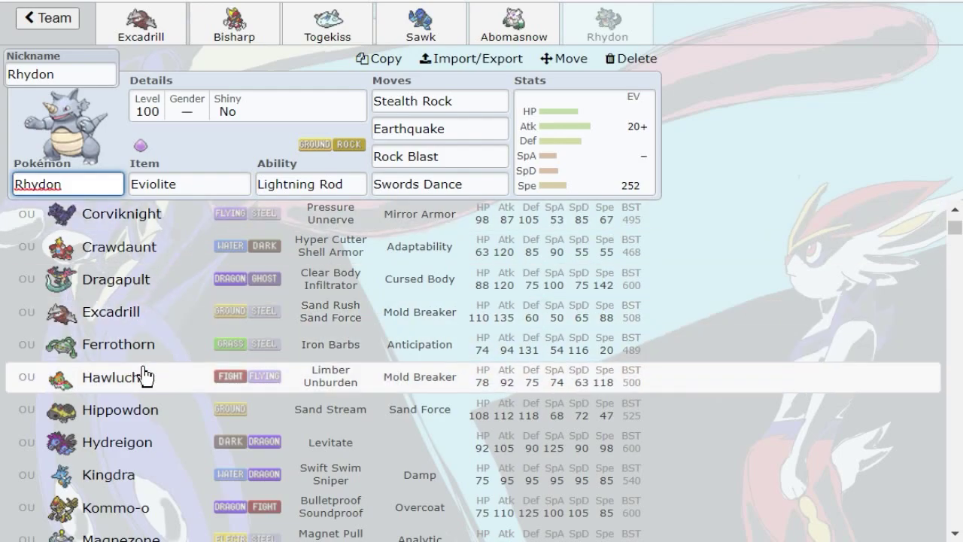
scroll(189, 394, "down", 3)
scroll(207, 353, "down", 6)
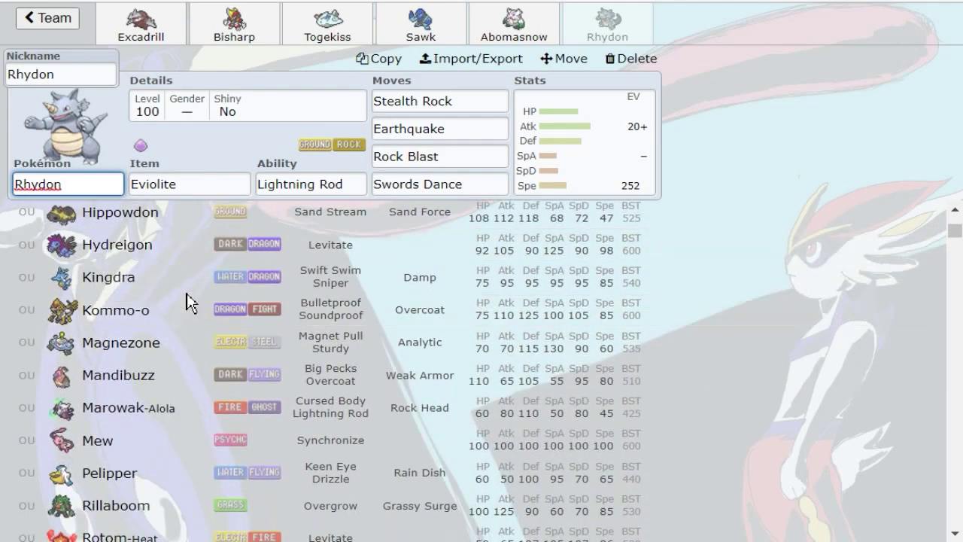
scroll(183, 308, "down", 3)
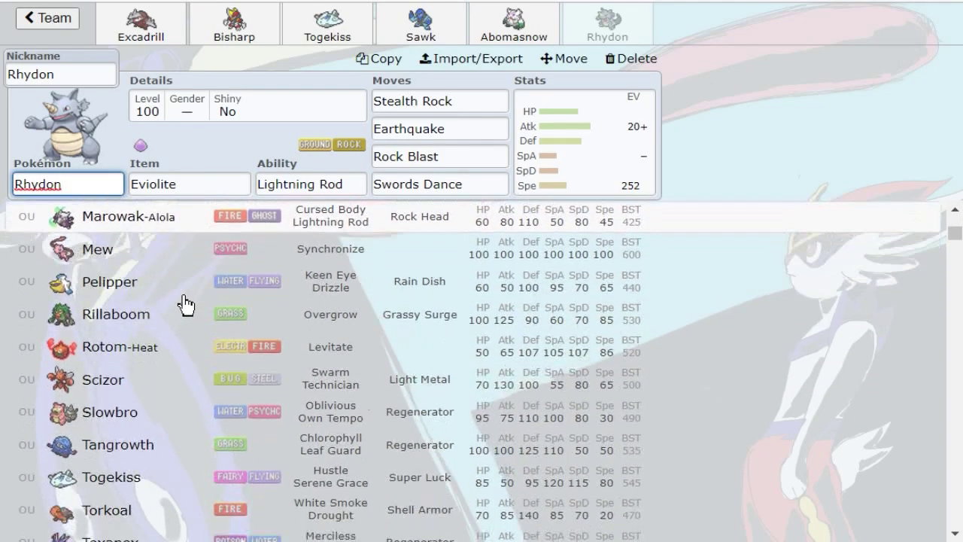
scroll(167, 359, "down", 3)
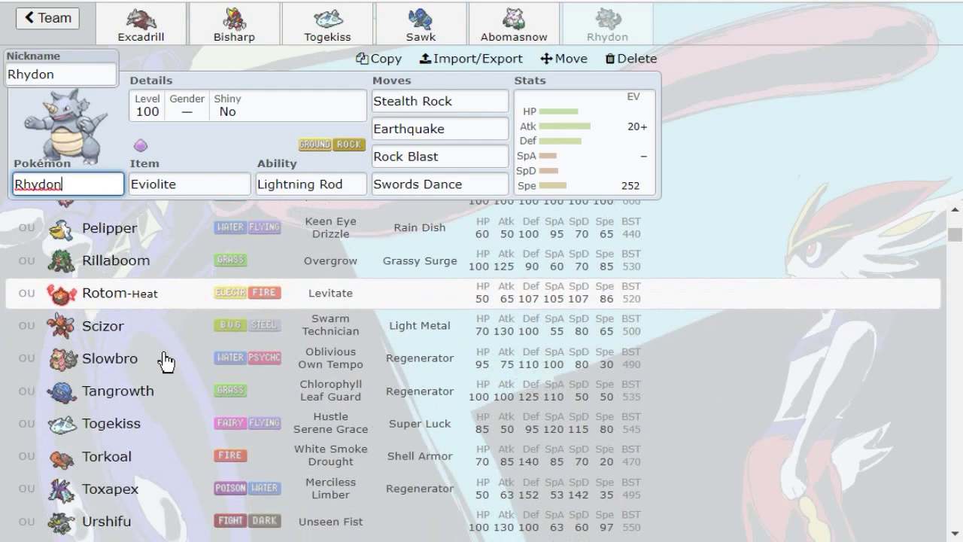
scroll(130, 380, "down", 3)
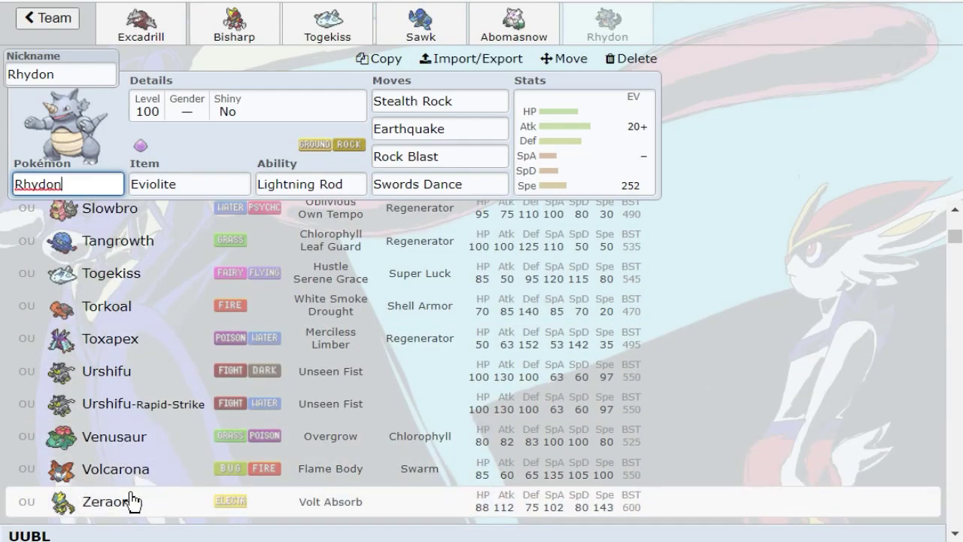
scroll(161, 399, "up", 3)
scroll(156, 425, "up", 20)
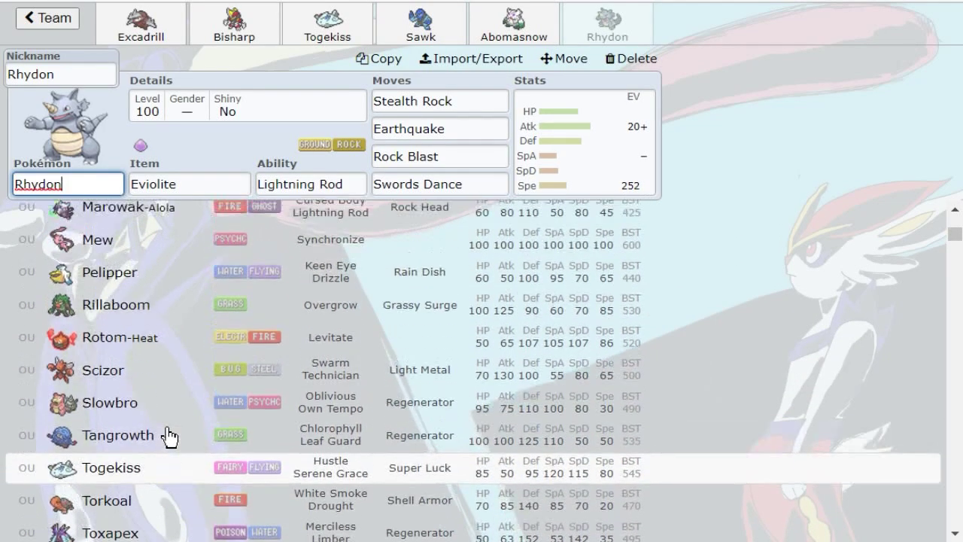
scroll(225, 327, "down", 3)
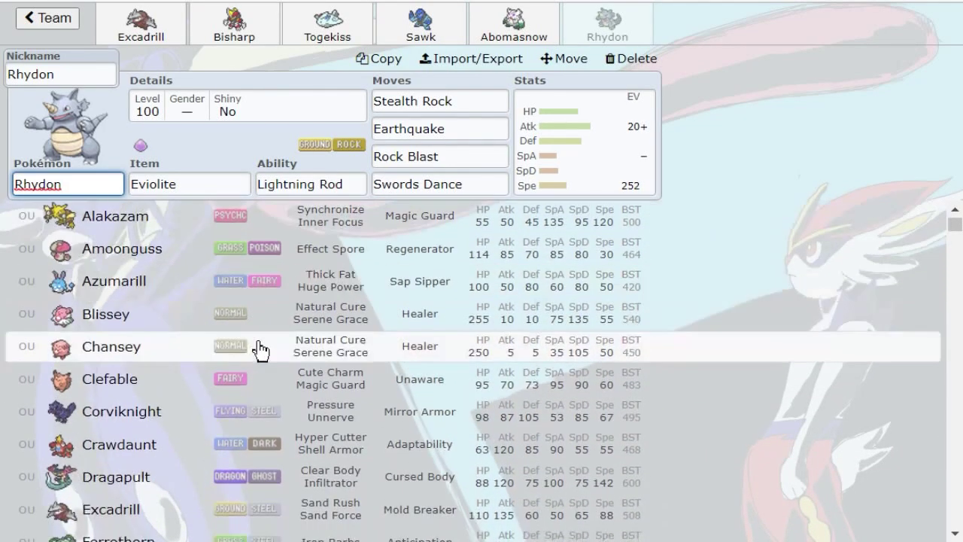
scroll(209, 423, "down", 6)
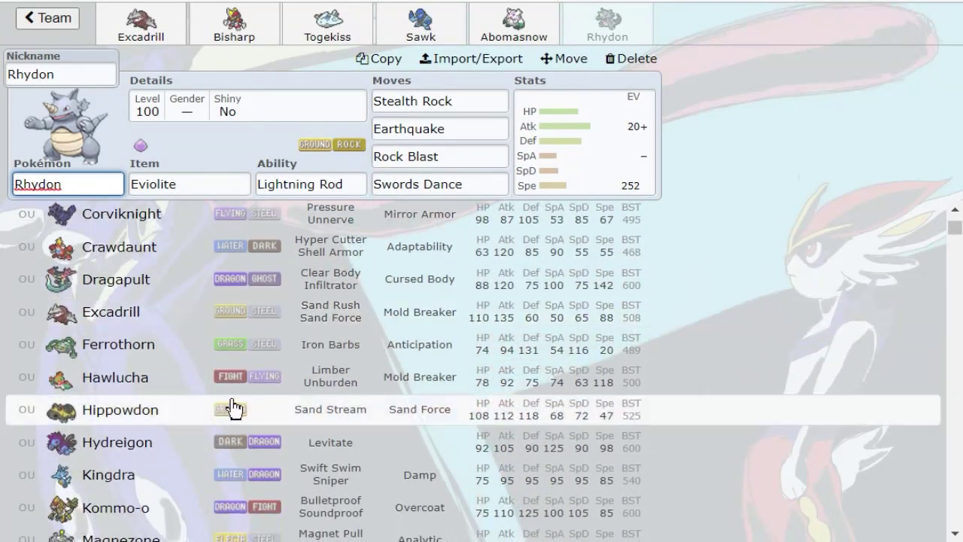
scroll(286, 366, "down", 3)
Step: Reopen Rhydon's stats and set its Speed EVs to 180 and its HP EVs to 252
left_click(573, 144)
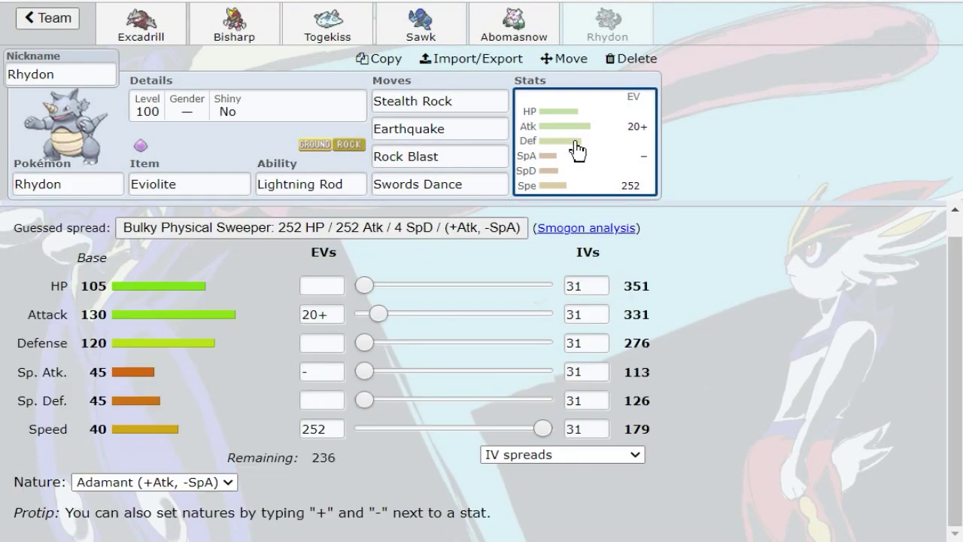
left_click_drag(538, 436, 492, 429)
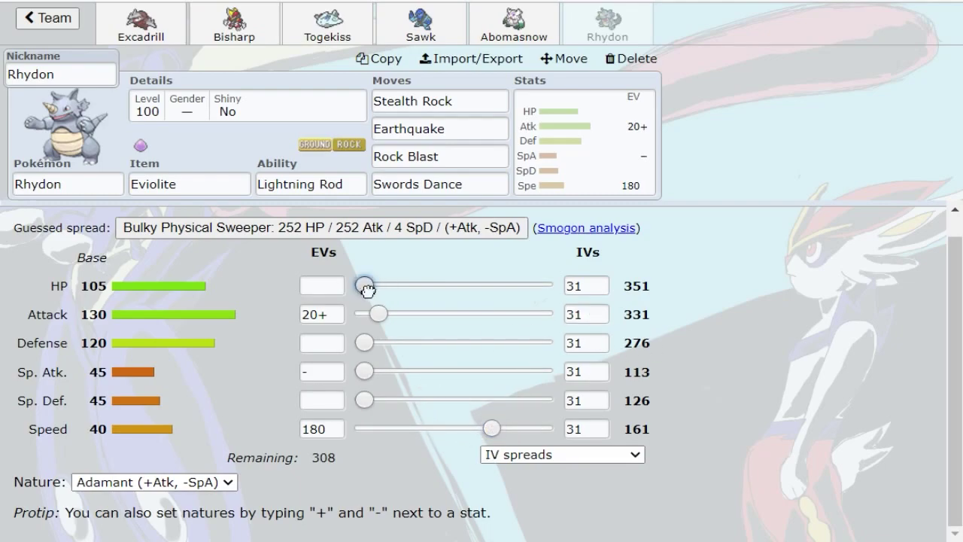
left_click_drag(364, 285, 542, 285)
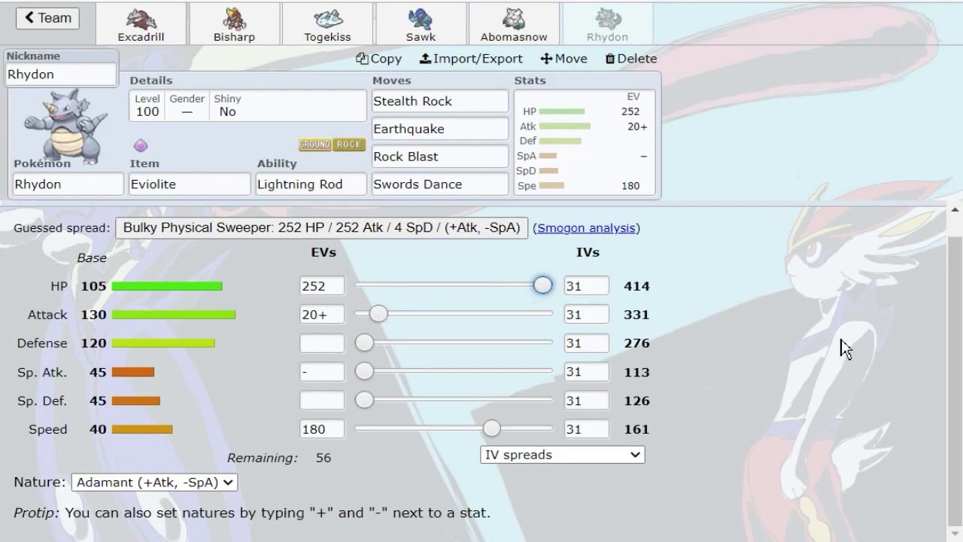
Step: Switch to the damage calculator, load Urshifu's OU Choice Band set as the opponent and show its Wicked Blow result
key("ctrl+Tab")
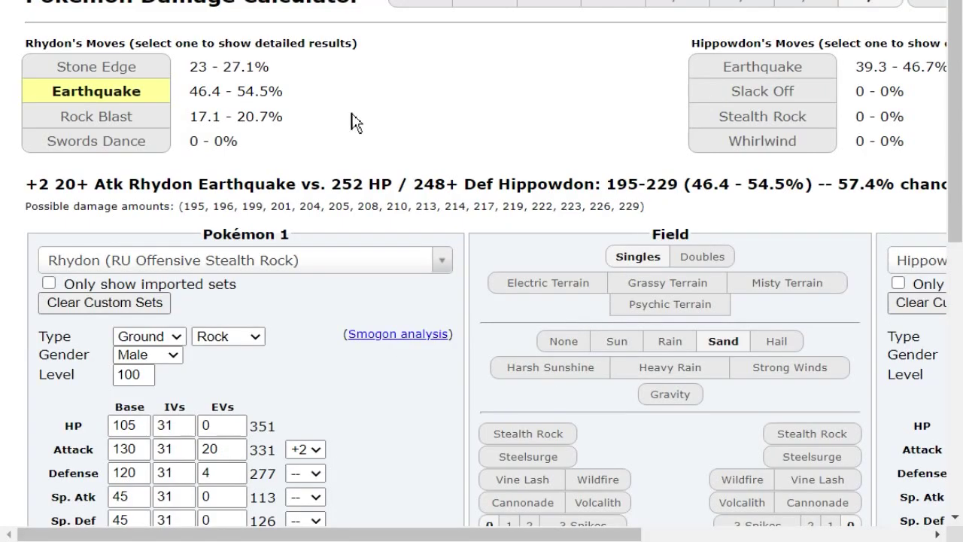
left_click_drag(455, 172, 877, 206)
left_click(841, 263)
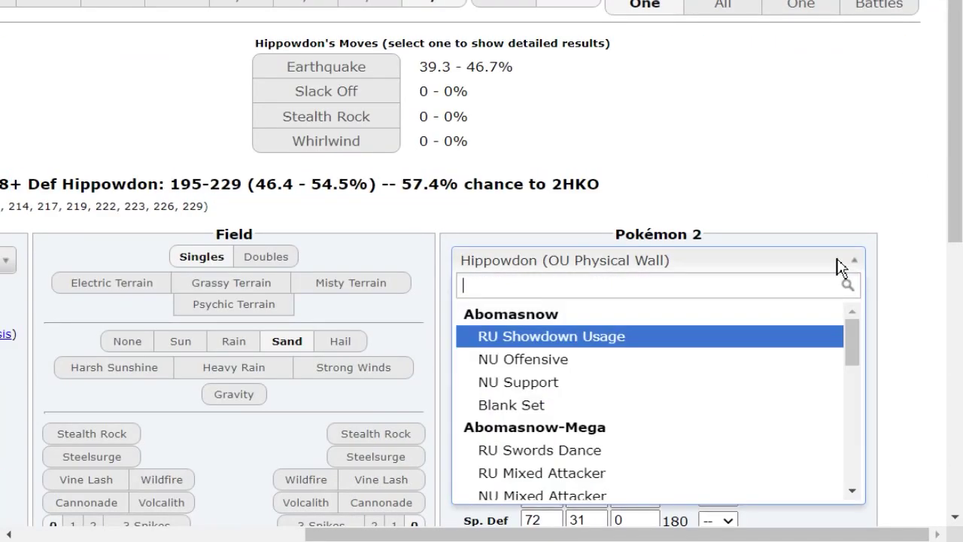
type("urshi")
key("Return")
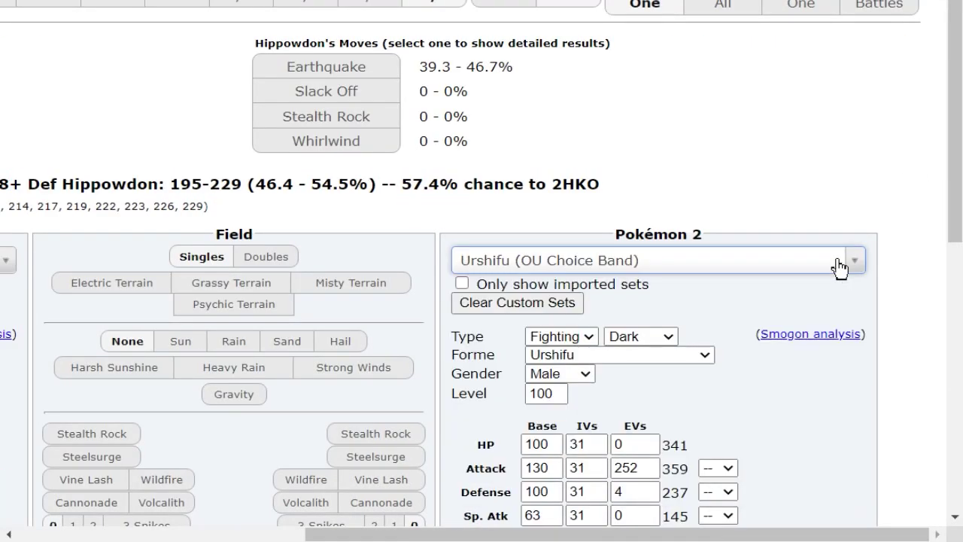
left_click(376, 69)
Step: Set Rhydon's HP EVs to 252 in the calculator and check Urshifu's Wicked Blow damage against it
scroll(86, 388, "left", 6)
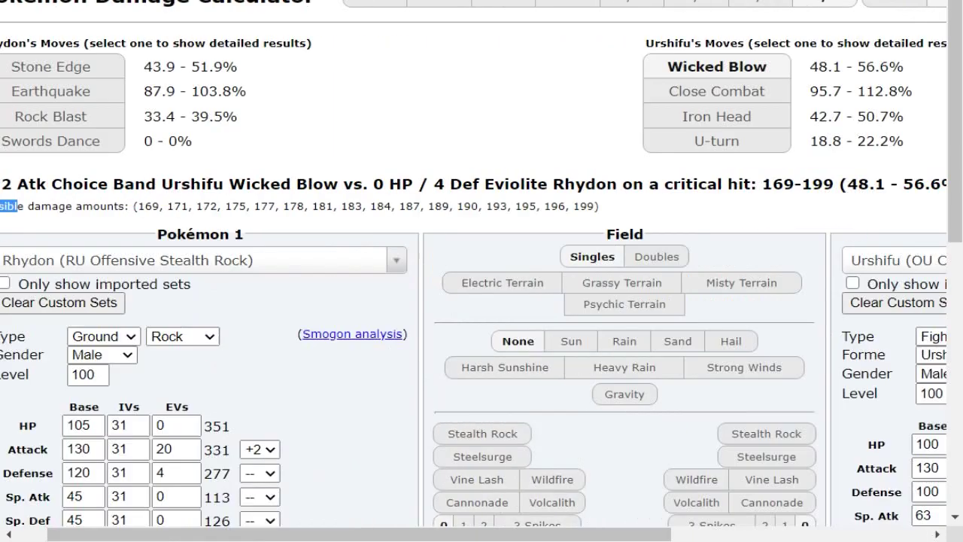
left_click(210, 427)
type("2")
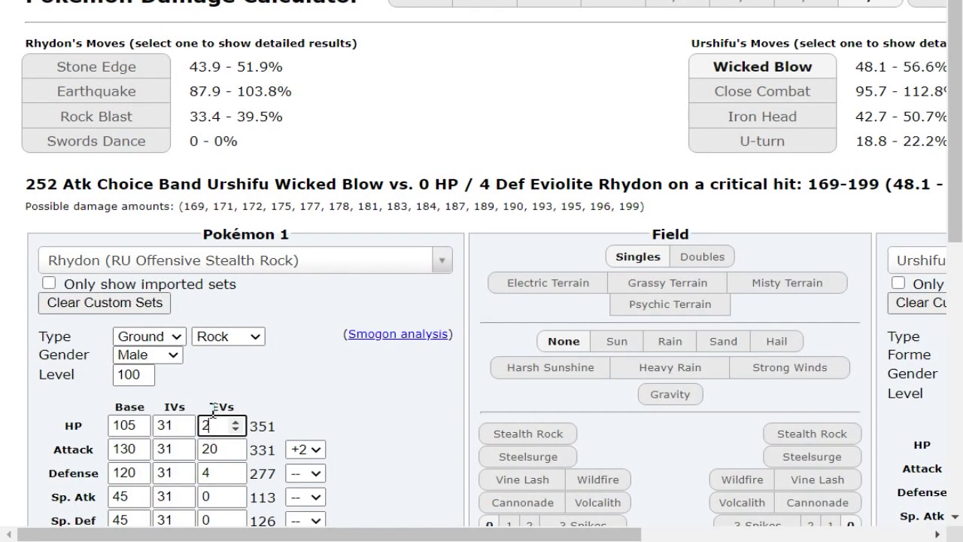
type("52")
left_click(735, 69)
left_click_drag(439, 184, 270, 220)
left_click(511, 188)
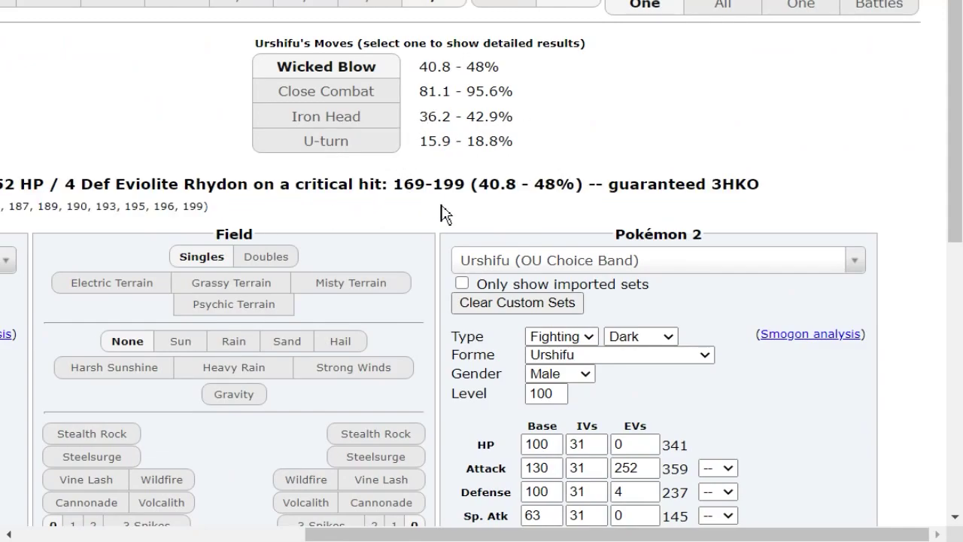
scroll(369, 160, "left", 6)
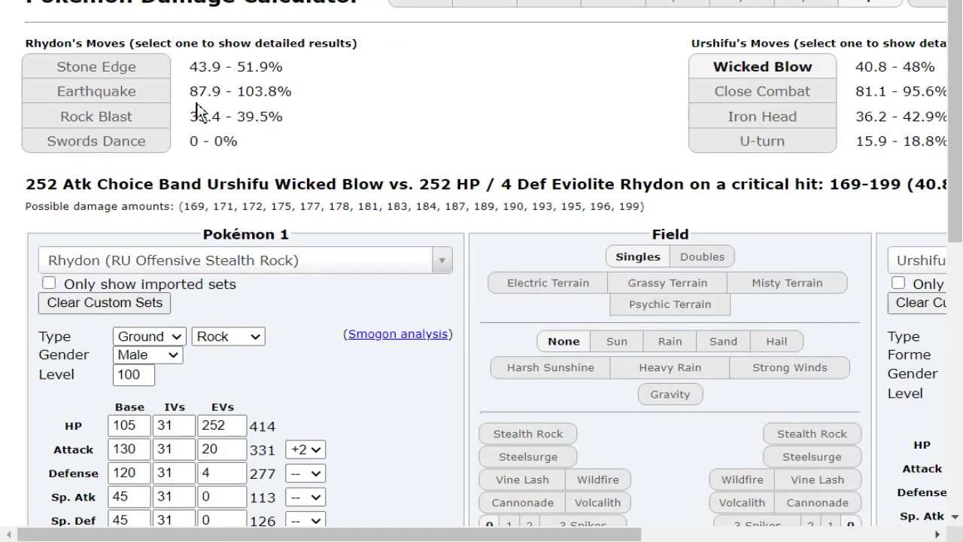
Step: Show Urshifu's Close Combat result and set Rhydon's Defense EVs to 56 in the calculator
left_click(816, 98)
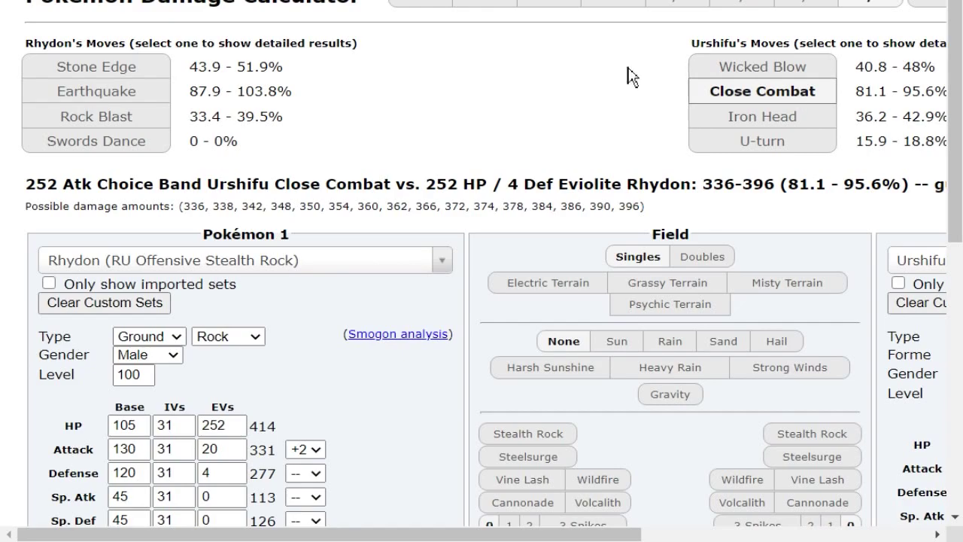
double_click(218, 479)
type("56")
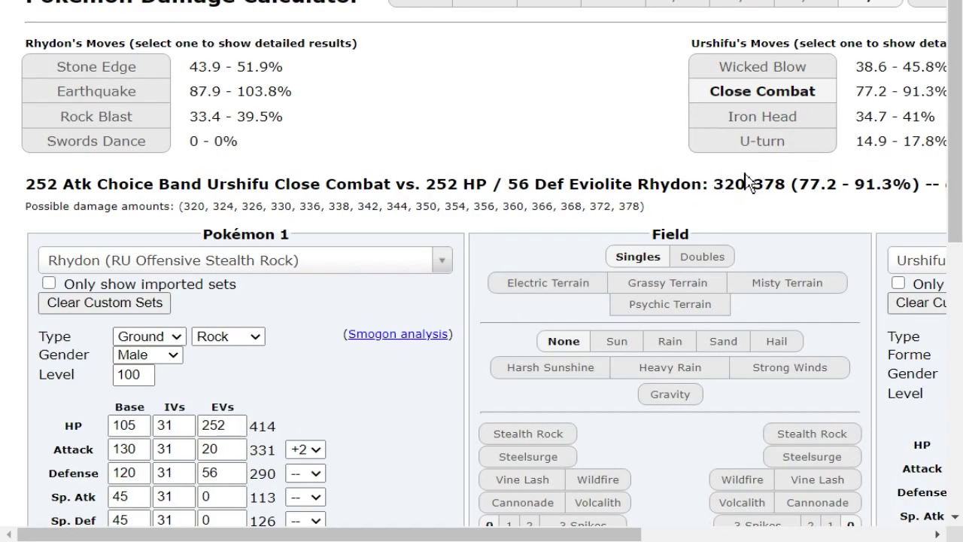
left_click_drag(761, 183, 23, 180)
left_click(311, 161)
Step: Show the detailed result of Rhydon's Earthquake against Urshifu
left_click(168, 93)
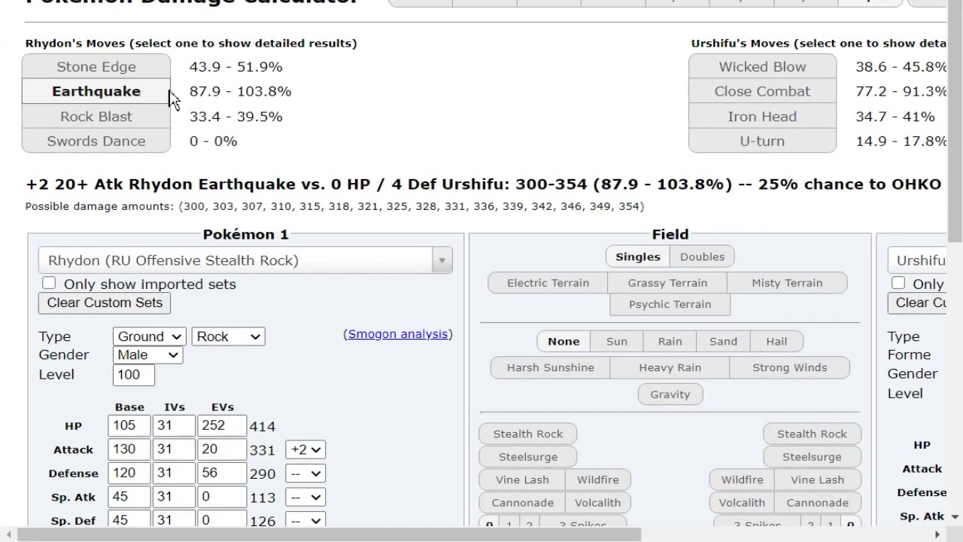
scroll(189, 109, "down", 1)
scroll(189, 109, "up", 1)
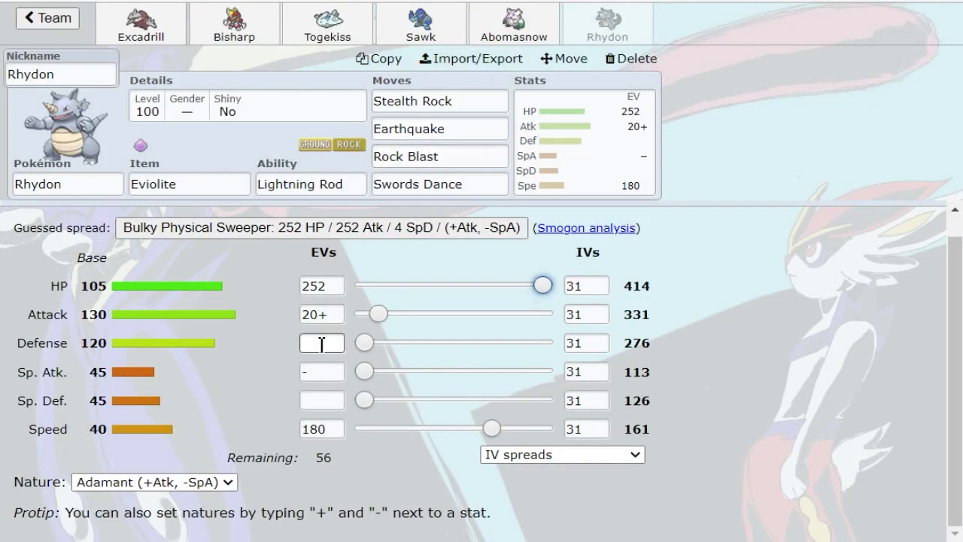
Step: Set Rhydon's Defense EVs to 56 in the team builder and load Dragapult's OU Choice Specs set as the damage calculator's opponent
left_click_drag(376, 343, 405, 341)
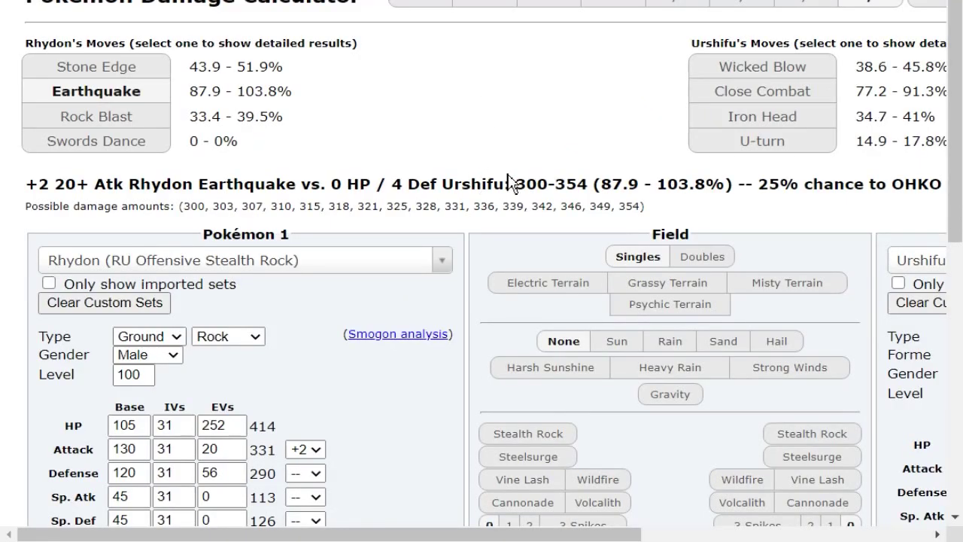
scroll(519, 227, "right", 5)
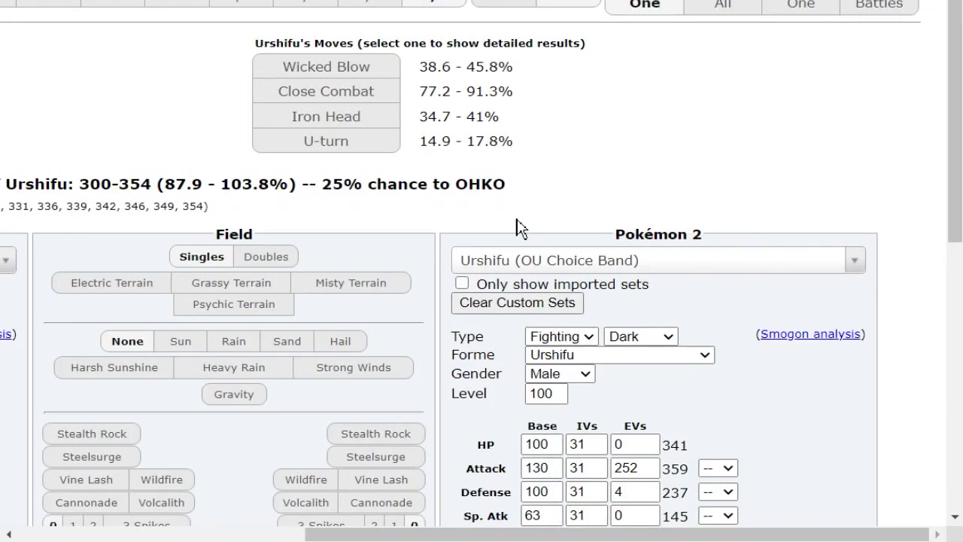
left_click(635, 267)
type("dragapu")
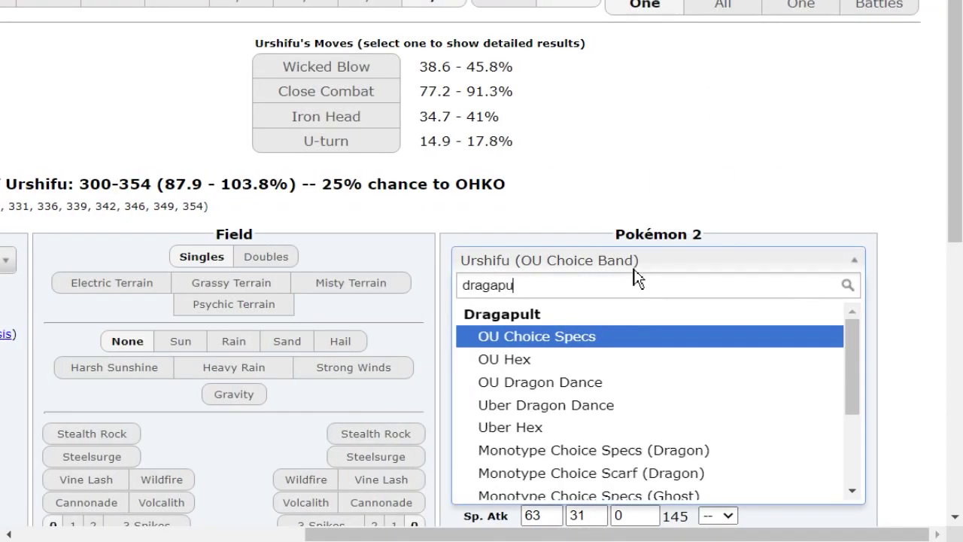
key("Return")
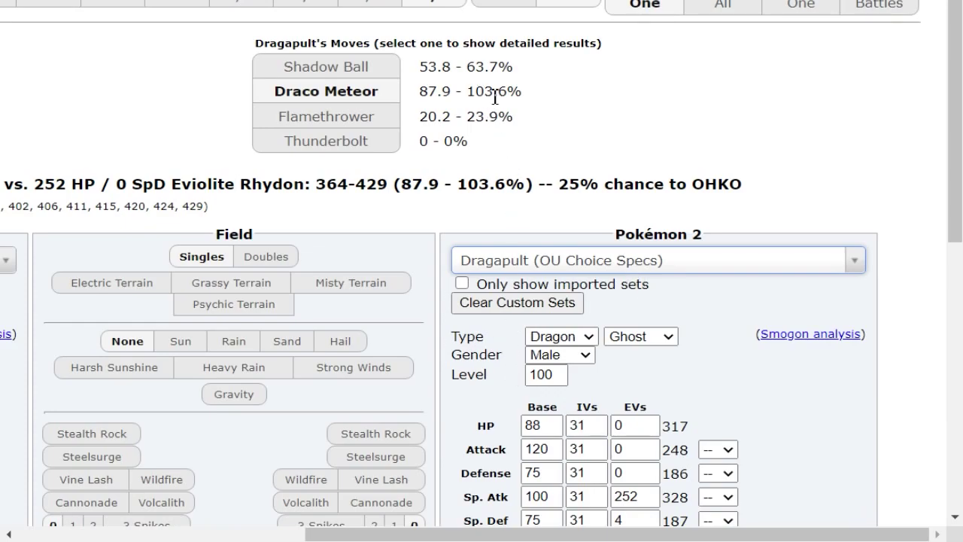
scroll(496, 157, "left", 6)
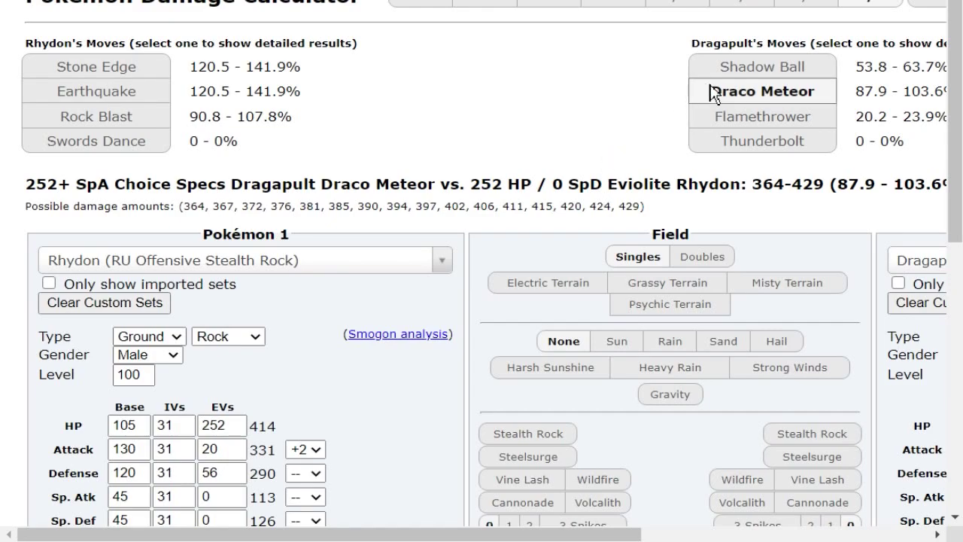
Step: Load Urshifu's OU Choice Band set as the opponent and show its Wicked Blow result
left_click_drag(507, 185, 959, 188)
left_click(739, 264)
type("urshi")
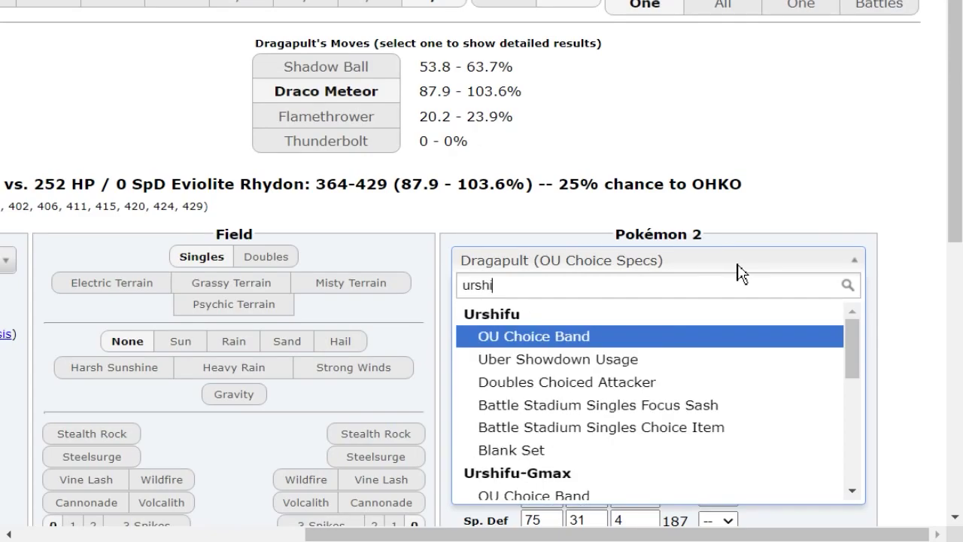
key("Return")
left_click(314, 73)
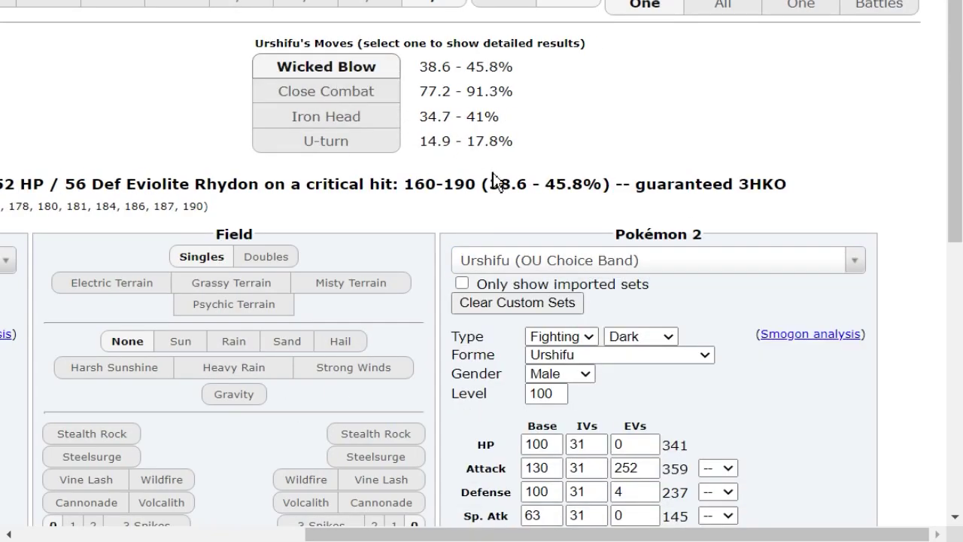
Step: Set Rhydon's Defense EVs to 0 in the calculator and show Urshifu's Close Combat result
left_click_drag(496, 183, 15, 185)
left_click(201, 472)
double_click(213, 476)
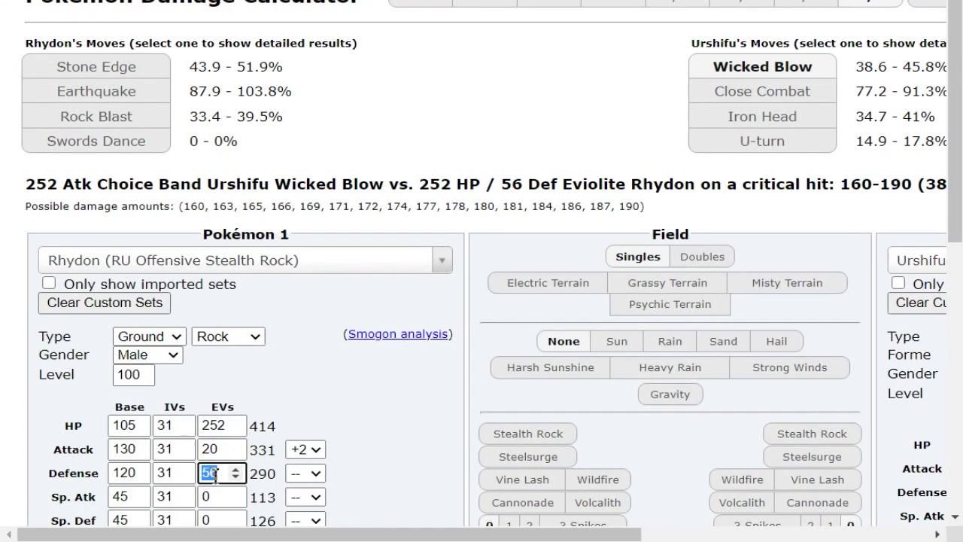
type("0")
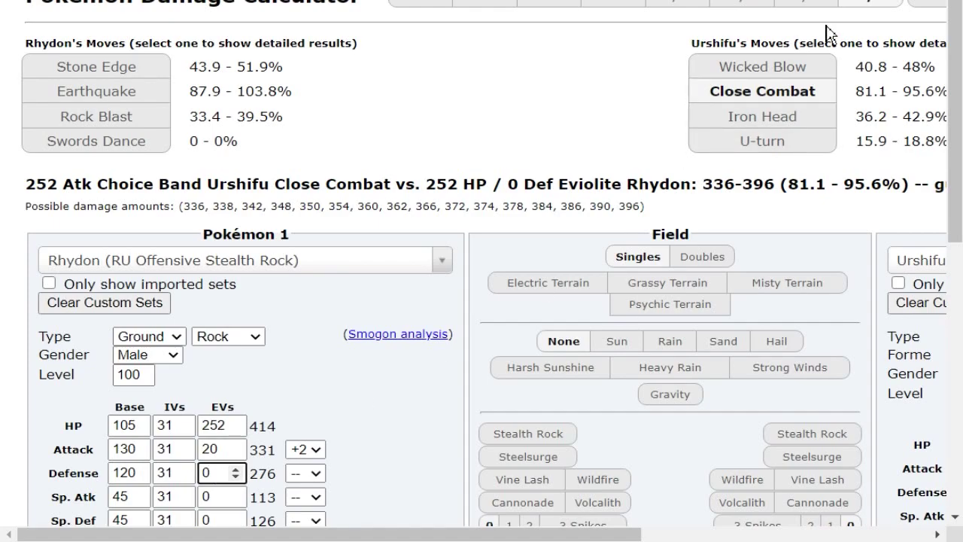
Step: Raise Rhydon's Defense EVs to 28 in the calculator and check Urshifu's Close Combat damage against it
left_click(235, 470)
left_click(235, 470)
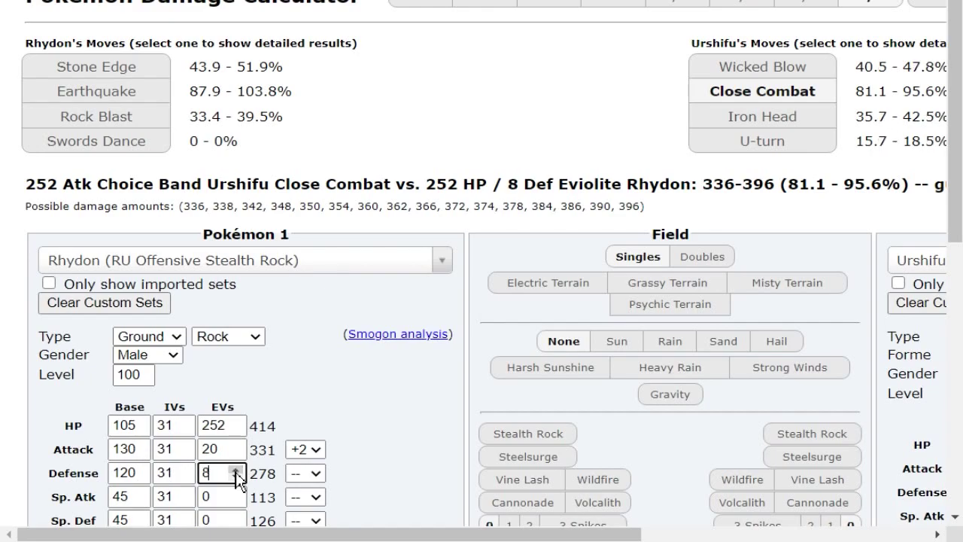
left_click(235, 470)
left_click(235, 470)
left_click(235, 470)
left_click(235, 470)
left_click(236, 470)
left_click(236, 476)
left_click(236, 470)
left_click_drag(433, 534, 543, 532)
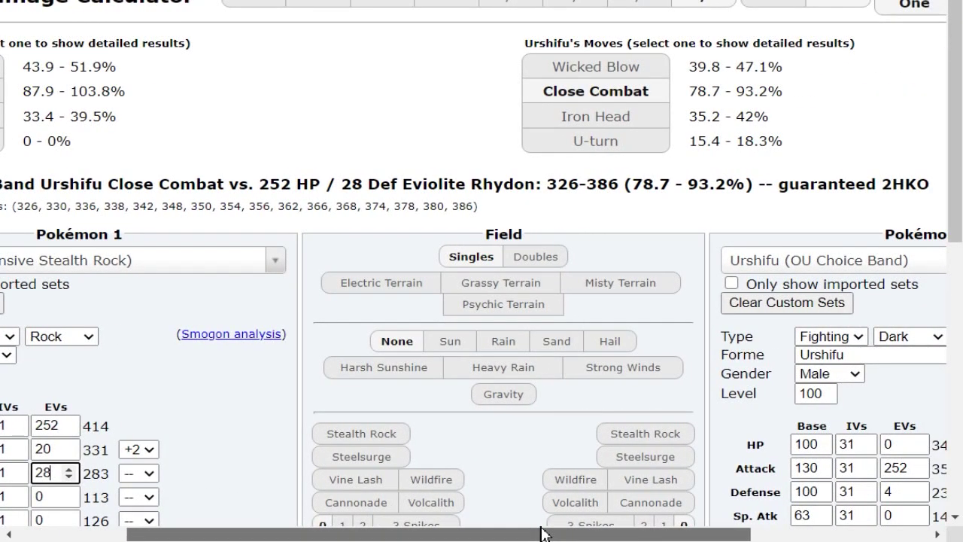
Step: Load Dragapult's OU Choice Specs set as the opponent and set Rhydon's Defense EVs to 28 in the team builder
left_click(816, 263)
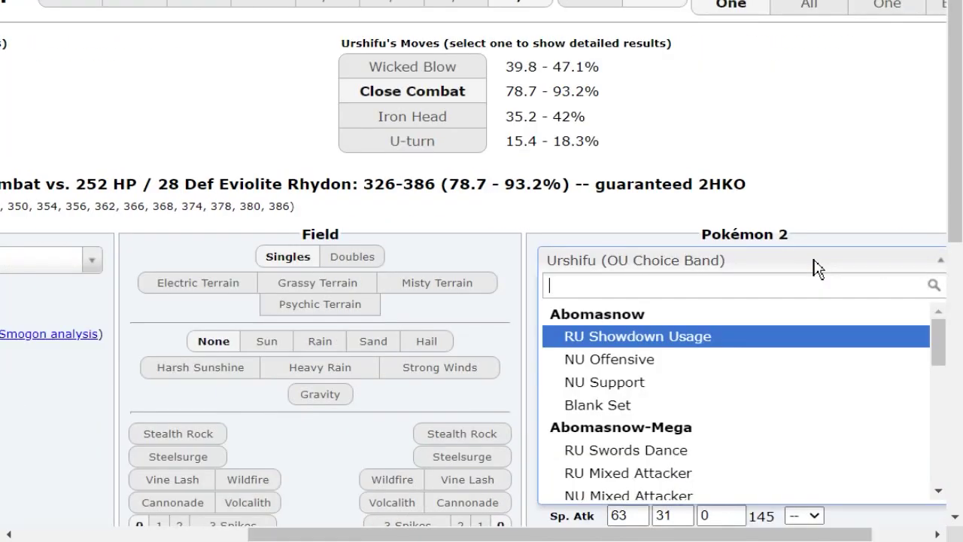
left_click(766, 200)
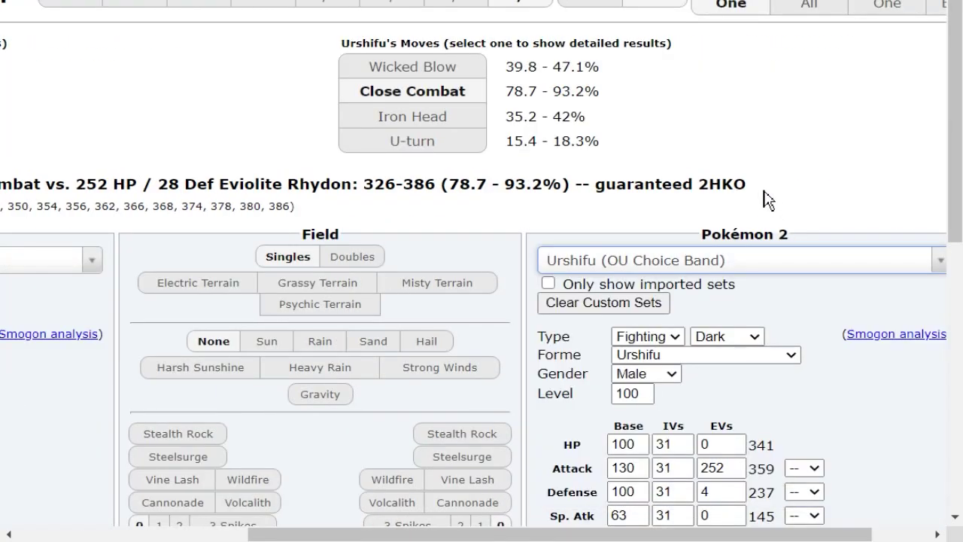
type("dragapu")
key("Return")
left_click_drag(661, 184, 401, 181)
left_click(400, 181)
scroll(294, 456, "down", 2)
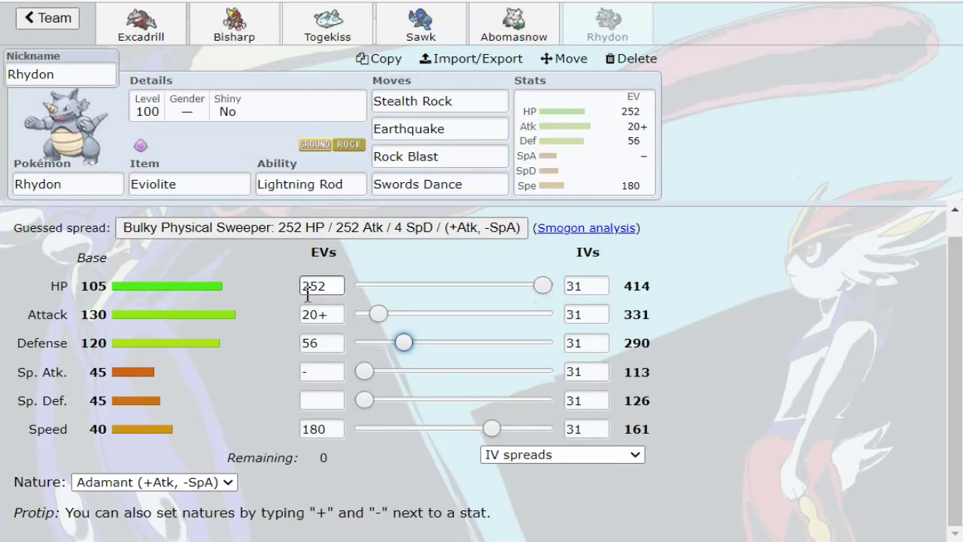
left_click_drag(401, 339, 382, 340)
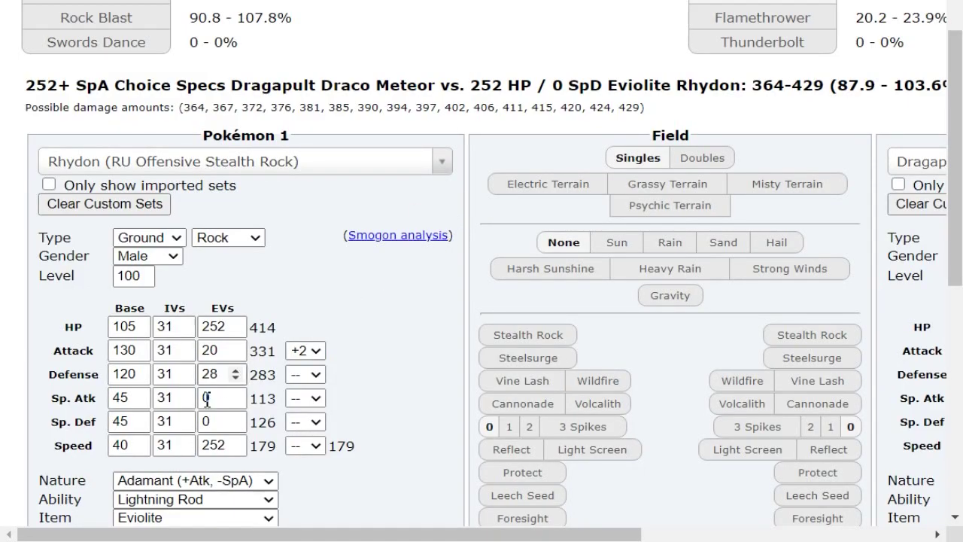
Step: Set Rhydon's Sp. Def EVs to 28 in the calculator against Dragapult's Draco Meteor and enter the same value in the team builder
left_click(237, 418)
left_click(237, 417)
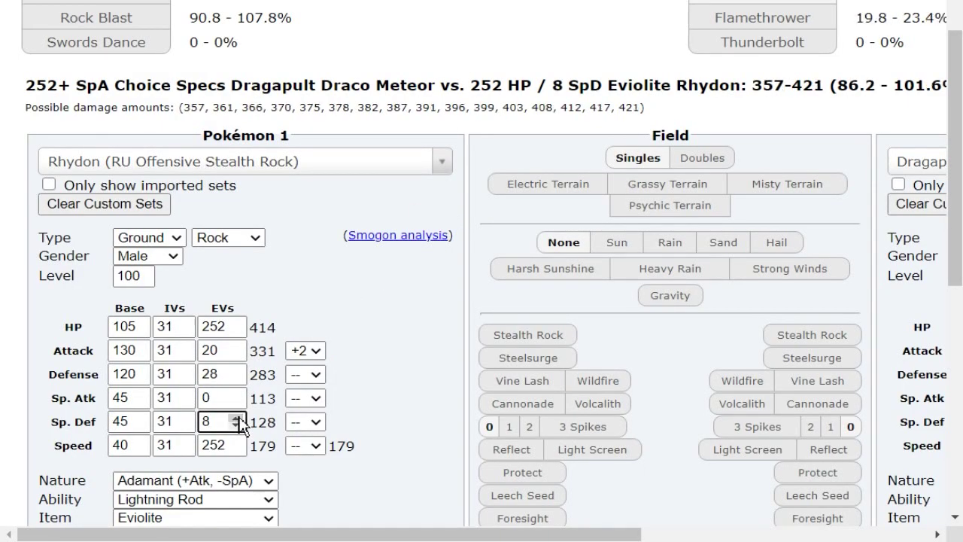
left_click(236, 417)
left_click(237, 417)
left_click(238, 418)
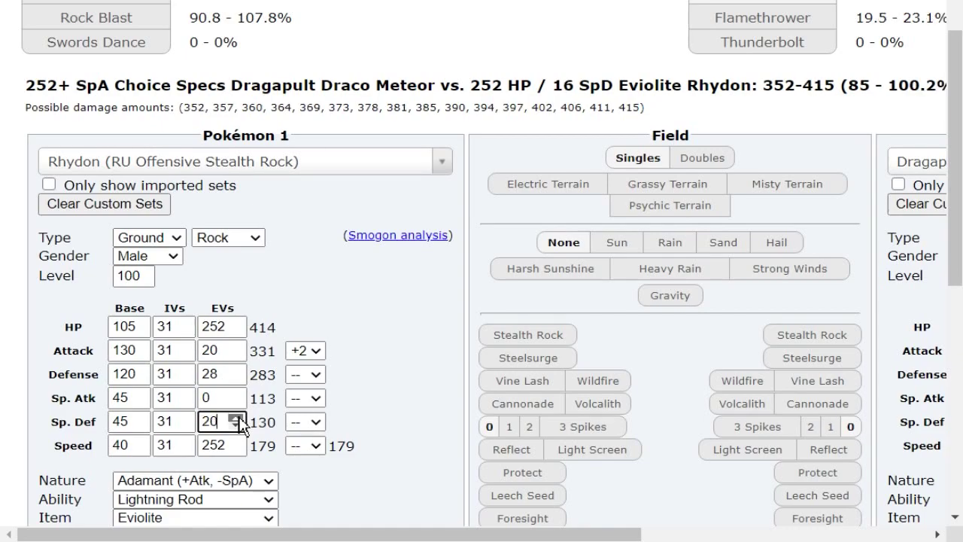
left_click(238, 419)
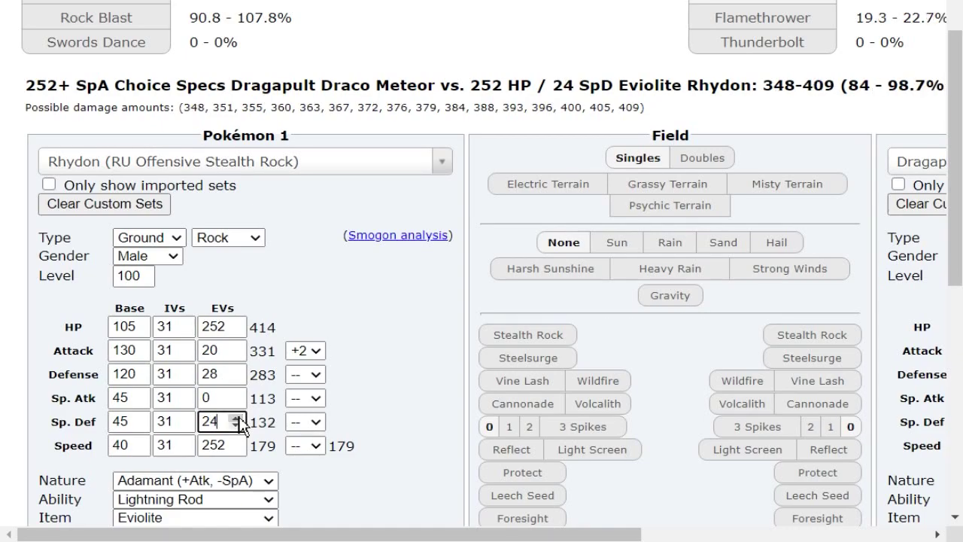
left_click(237, 418)
left_click_drag(331, 534, 403, 534)
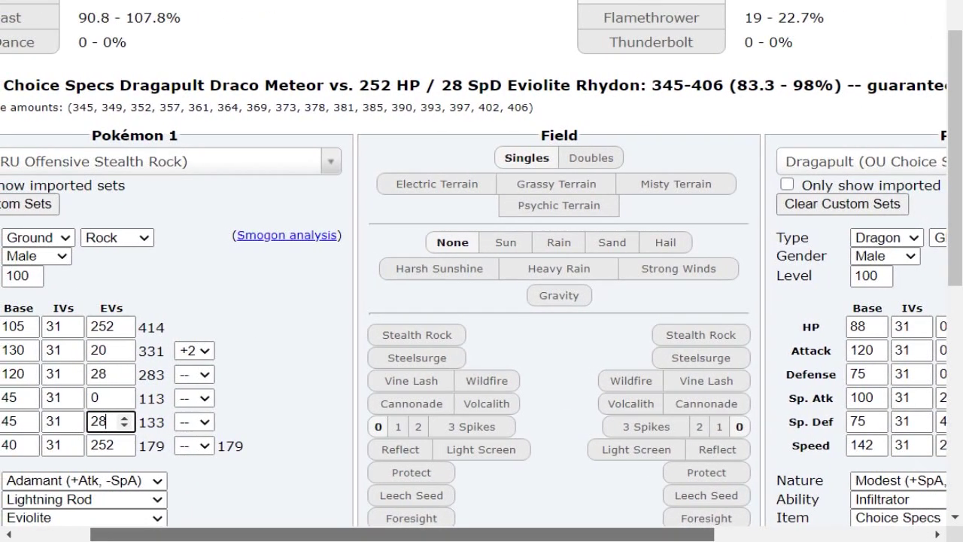
scroll(59, 6, "right", 4)
scroll(59, 6, "left", 5)
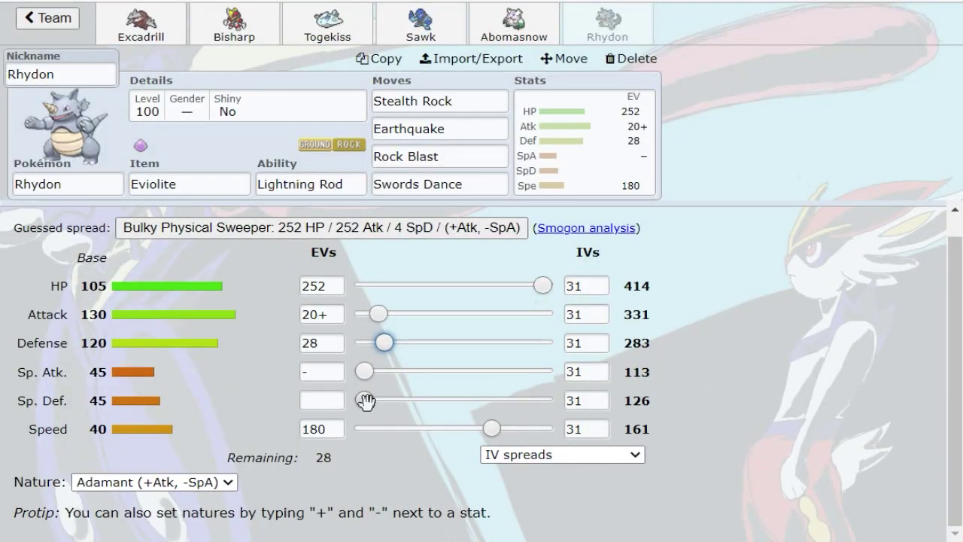
left_click_drag(365, 399, 383, 400)
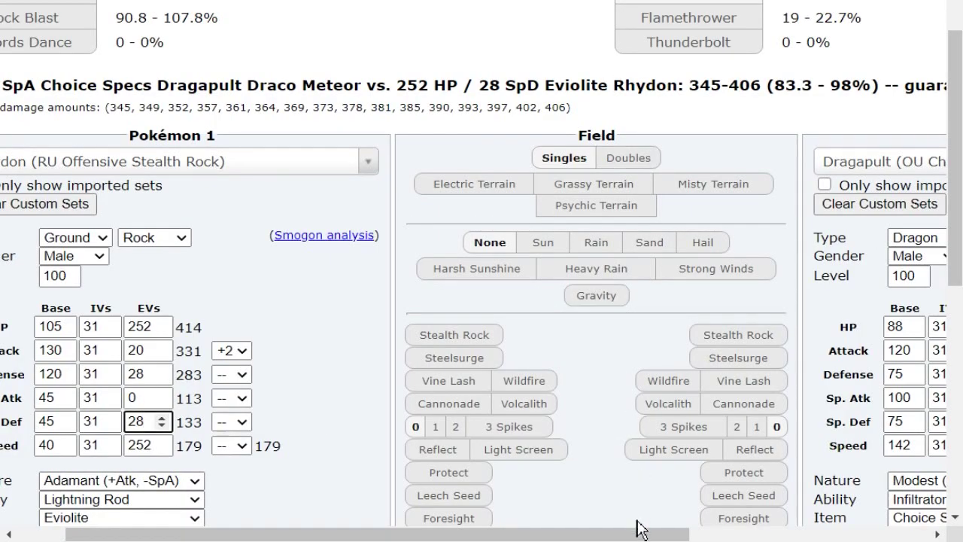
Step: Examine the calculator's detailed result for Dragapult's Draco Meteor against Rhydon
left_click_drag(653, 535, 720, 536)
scroll(590, 242, "up", 2)
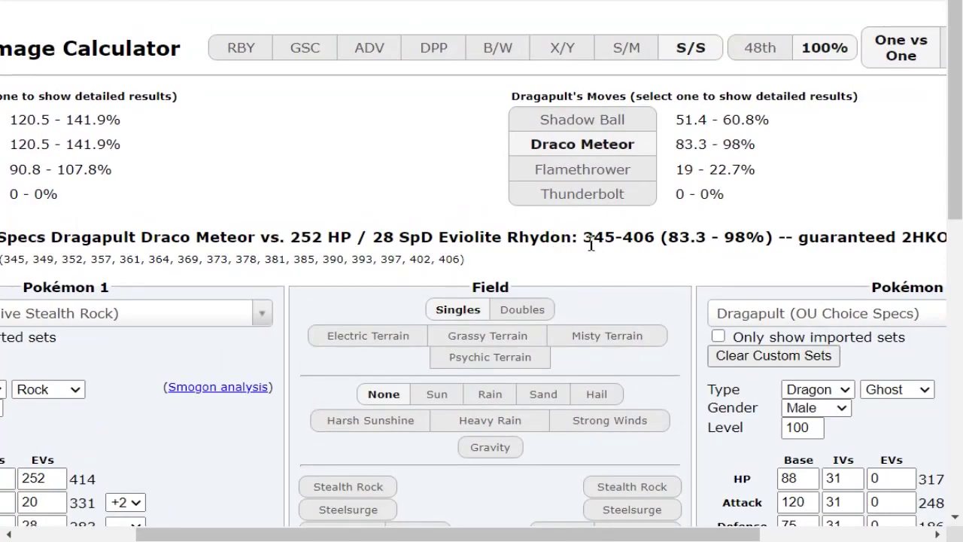
left_click_drag(459, 239, 908, 270)
left_click(785, 240)
left_click_drag(758, 236, 0, 273)
left_click(509, 259)
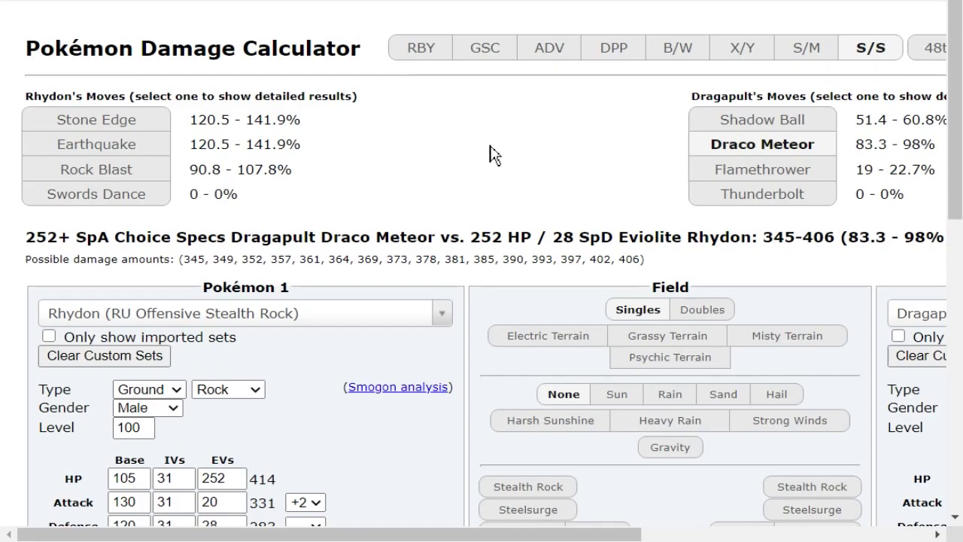
triple_click(542, 230)
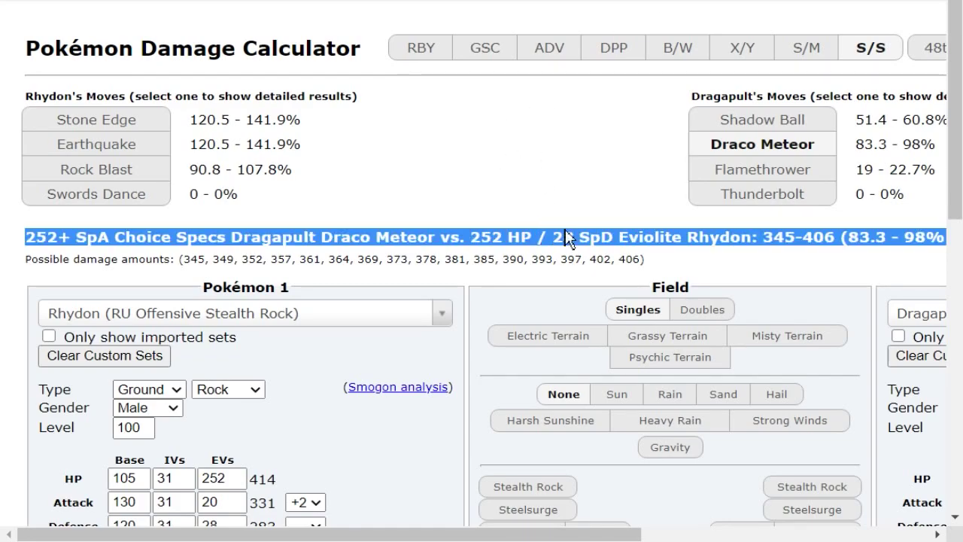
left_click(553, 226)
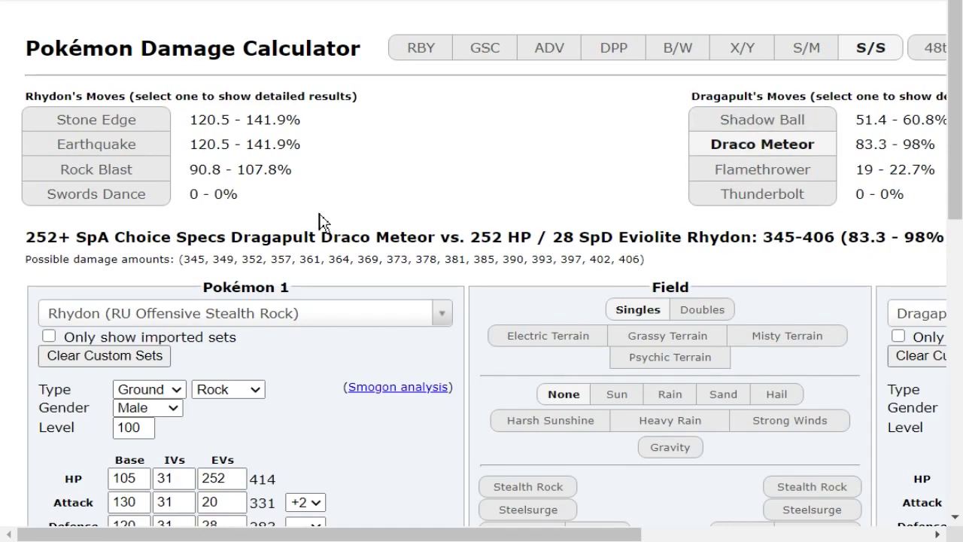
Step: Review Rhydon's EVs and both Pokémon's move damage ranges in the calculator
scroll(346, 75, "down", 2)
scroll(353, 86, "up", 2)
scroll(67, 127, "down", 3)
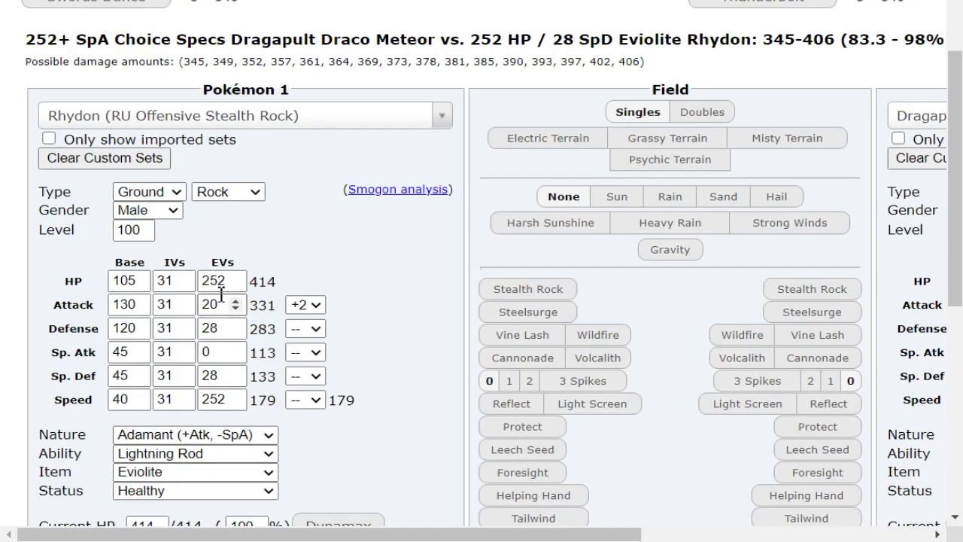
scroll(524, 241, "up", 3)
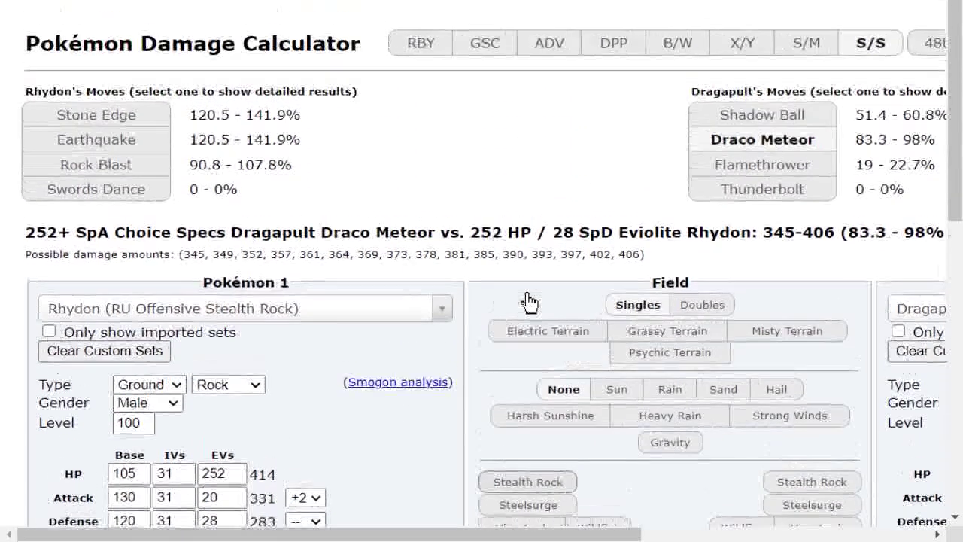
scroll(451, 63, "down", 2)
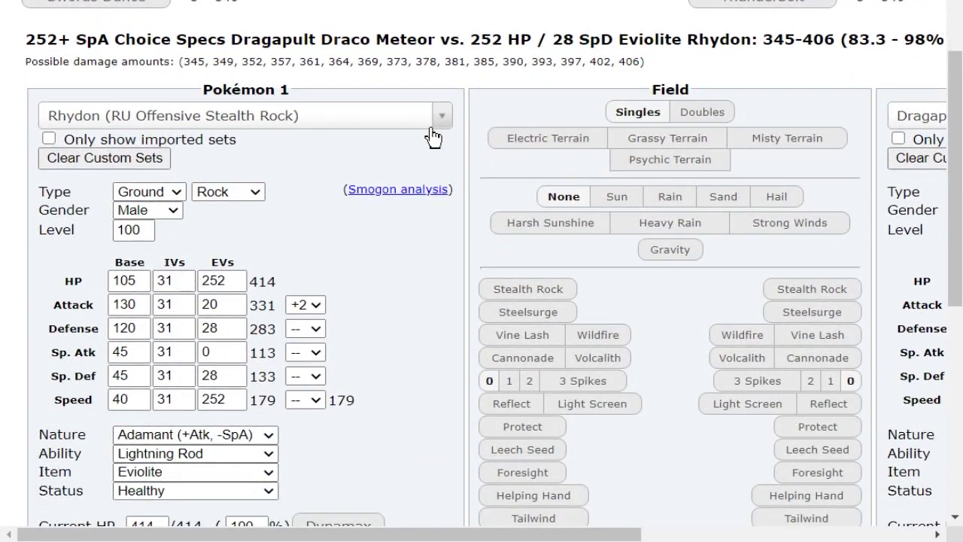
scroll(466, 312, "up", 3)
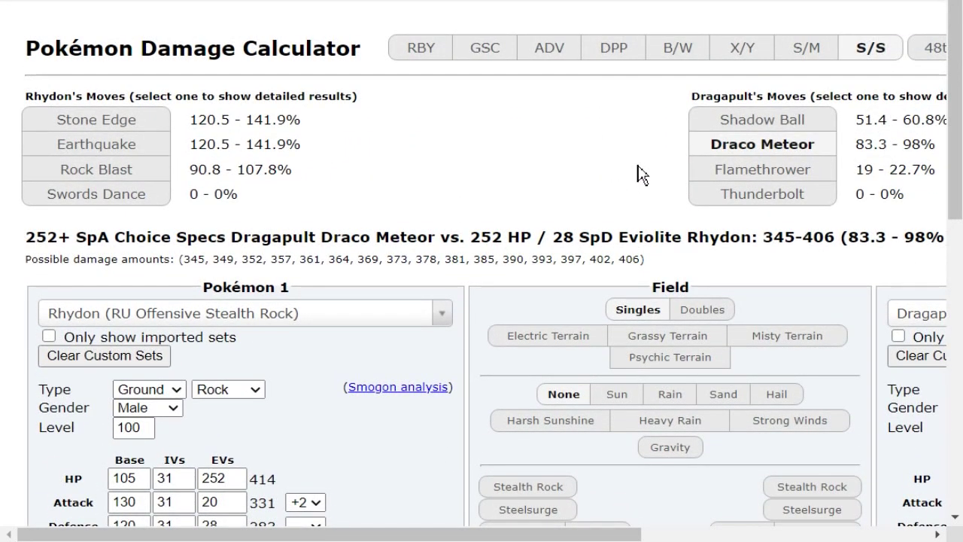
scroll(635, 175, "down", 3)
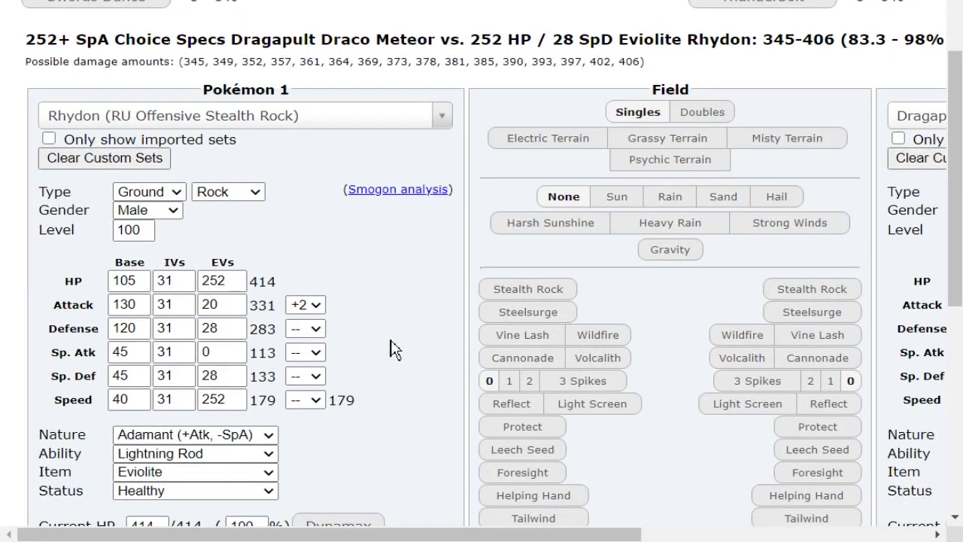
scroll(383, 350, "up", 3)
left_click_drag(639, 536, 811, 535)
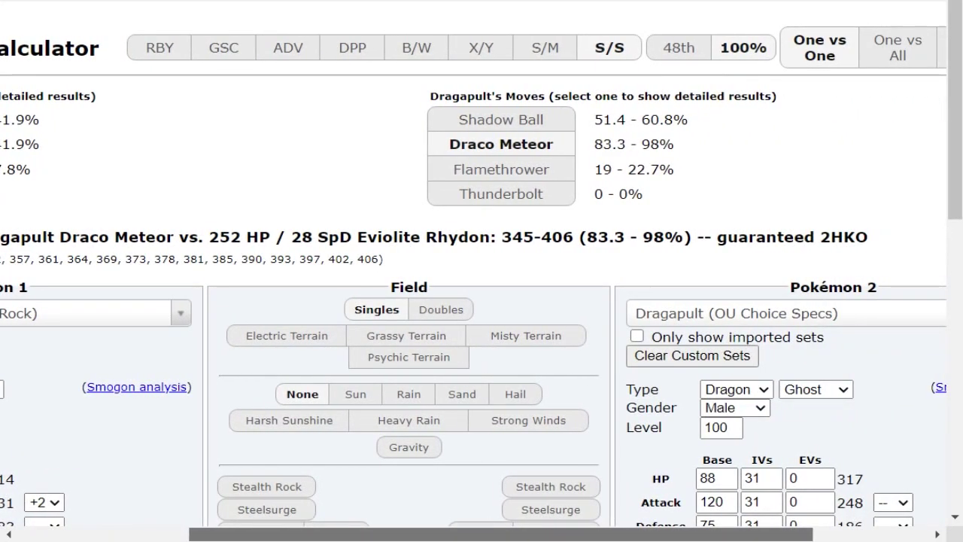
scroll(671, 502, "left", 5)
scroll(672, 503, "right", 6)
scroll(672, 502, "left", 4)
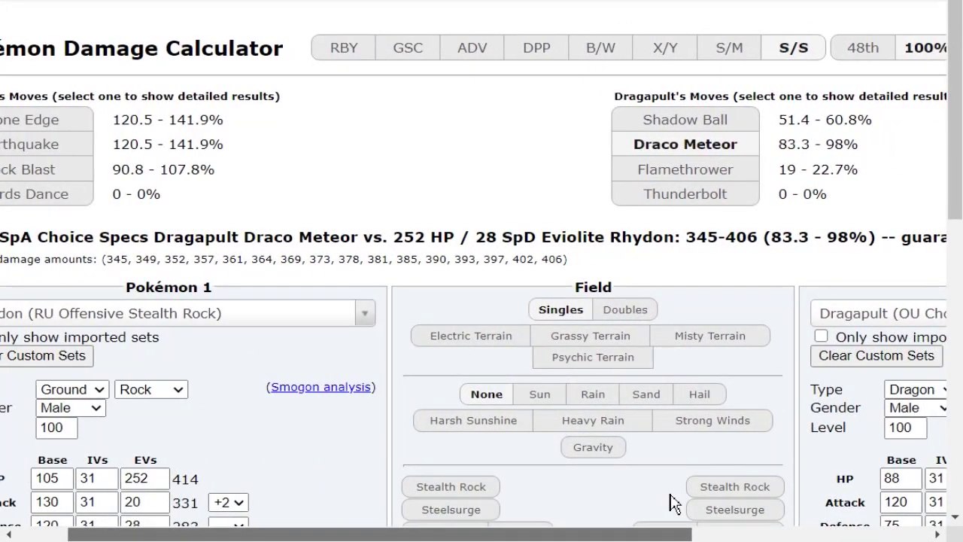
scroll(671, 502, "right", 3)
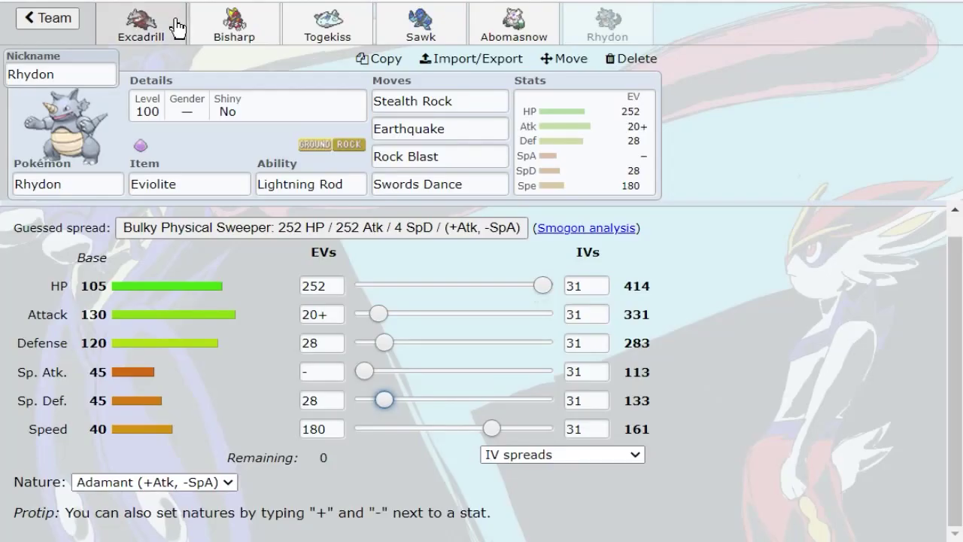
Step: Switch to the team builder, look through the teammates' sets including Excadrill's, and return to Rhydon's EVs
left_click(230, 28)
left_click(176, 34)
left_click(354, 34)
left_click(143, 29)
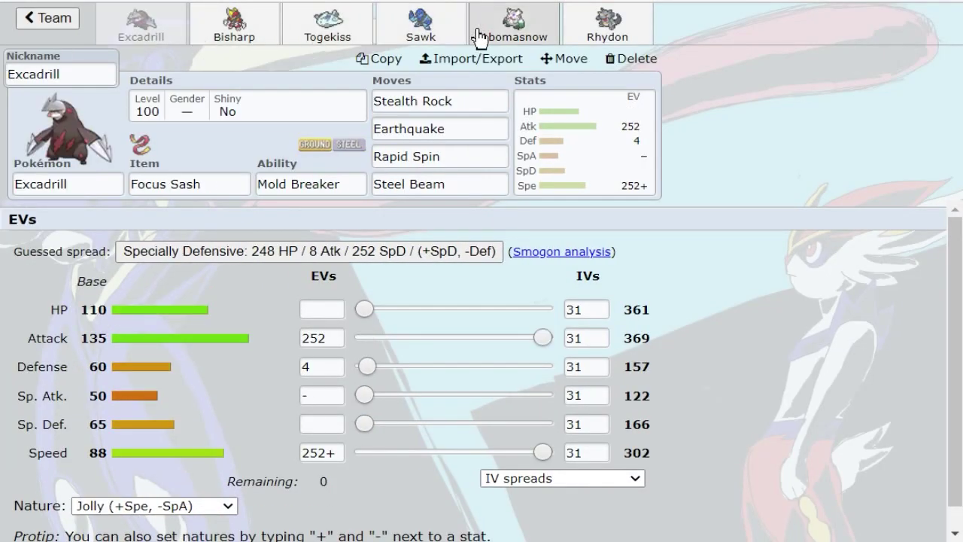
left_click(594, 28)
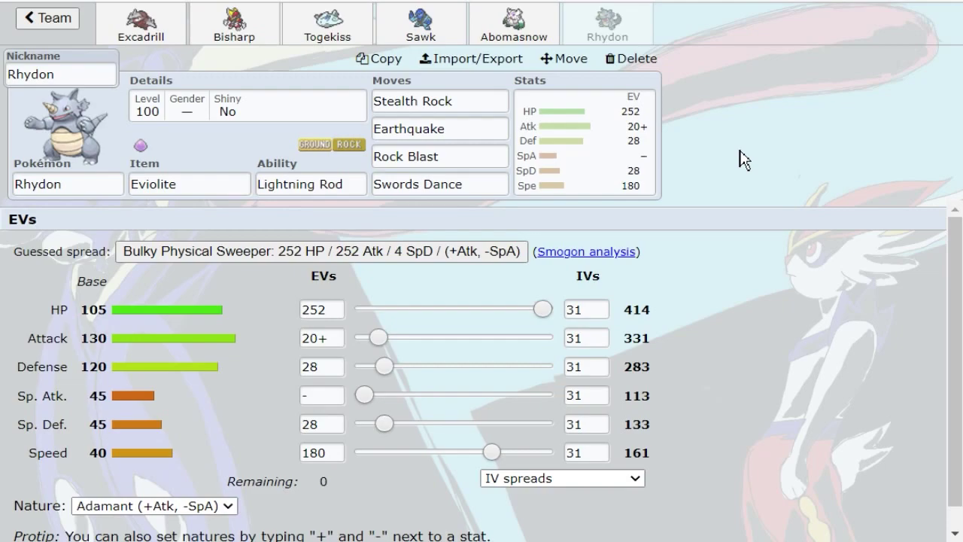
Step: Replace Rhydon's Rock Blast with Stone Edge and return to its EVs
left_click(481, 155)
type("ston")
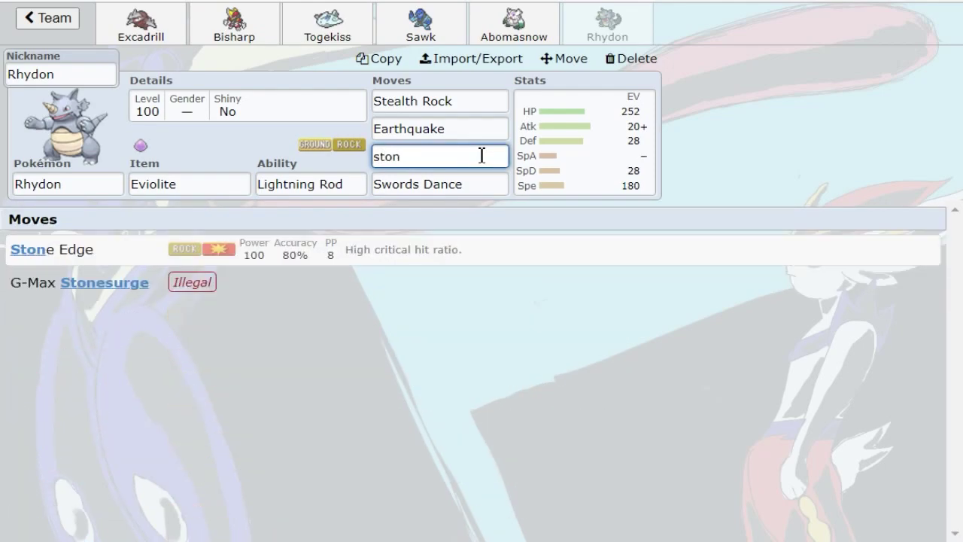
left_click(466, 256)
left_click(613, 168)
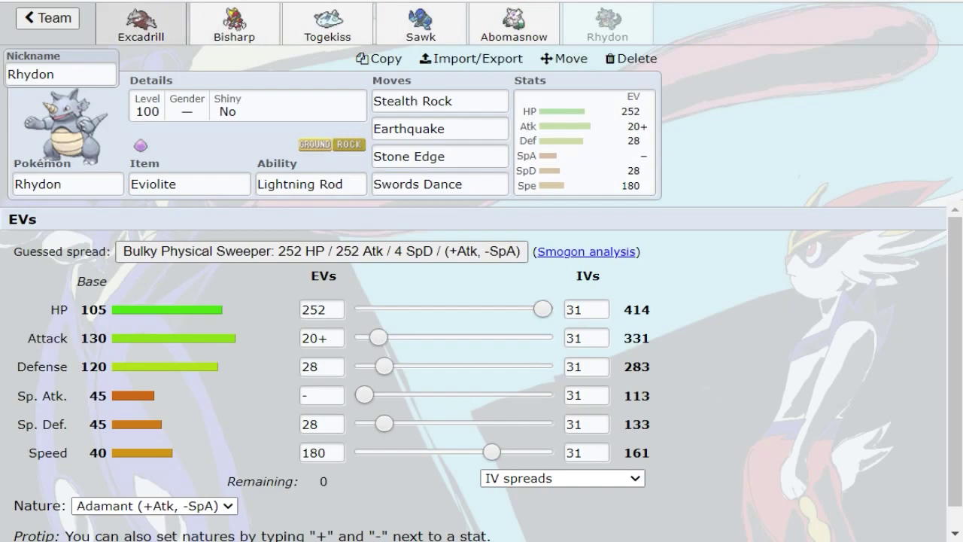
Step: Move Bisharp to the team slot between Abomasnow and Rhydon, and return to Rhydon's set
left_click(236, 38)
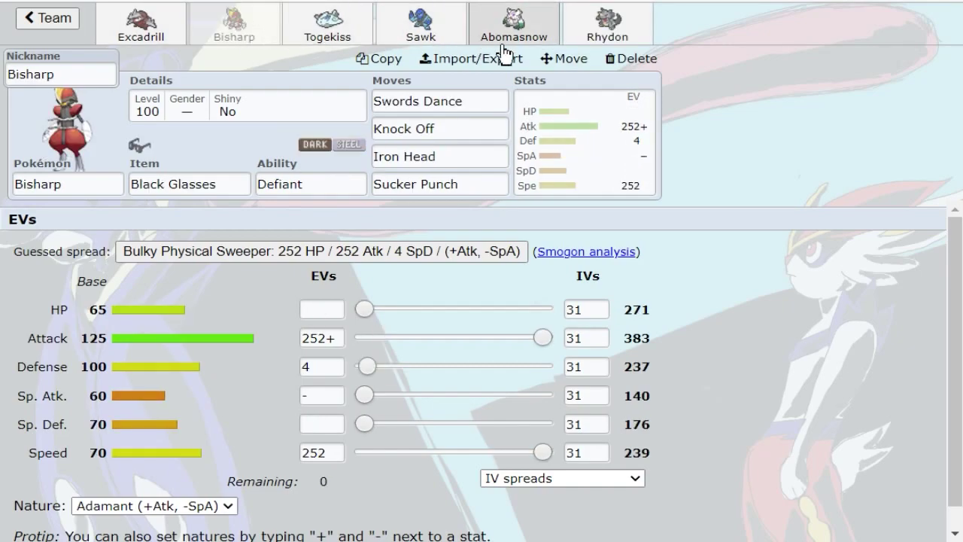
left_click(556, 58)
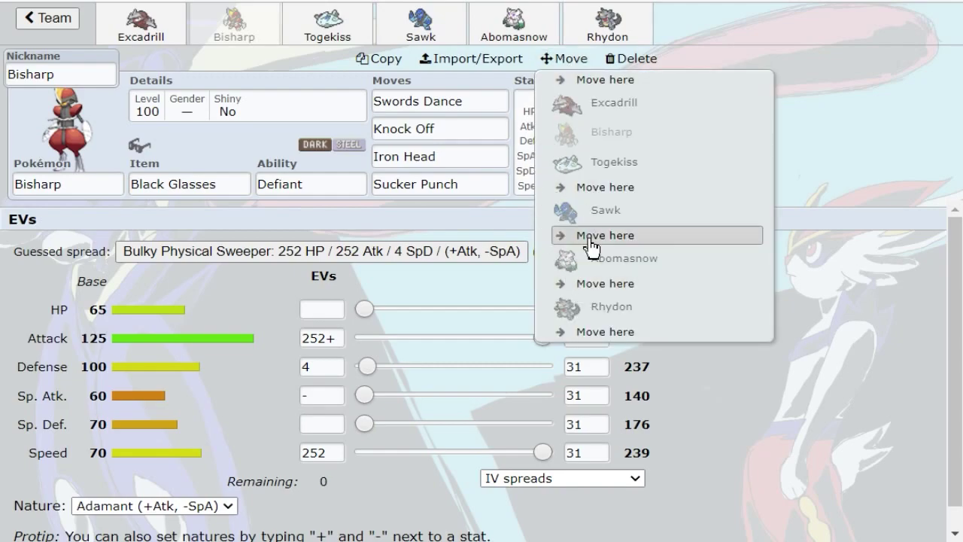
left_click(604, 285)
left_click(611, 30)
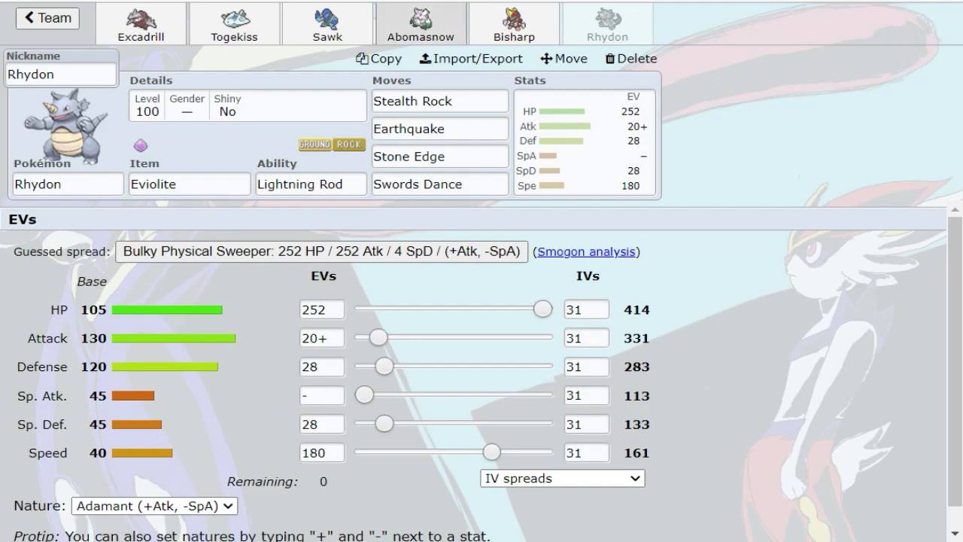
Step: Open Abomasnow's set, look through the OU Pokémon it may face, and check its EVs
left_click(421, 23)
left_click(107, 183)
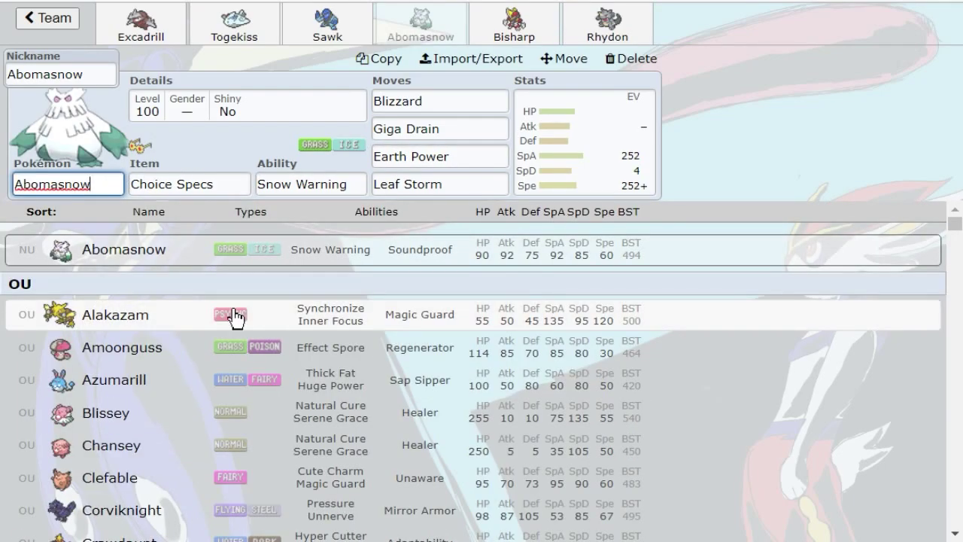
scroll(244, 314, "down", 2)
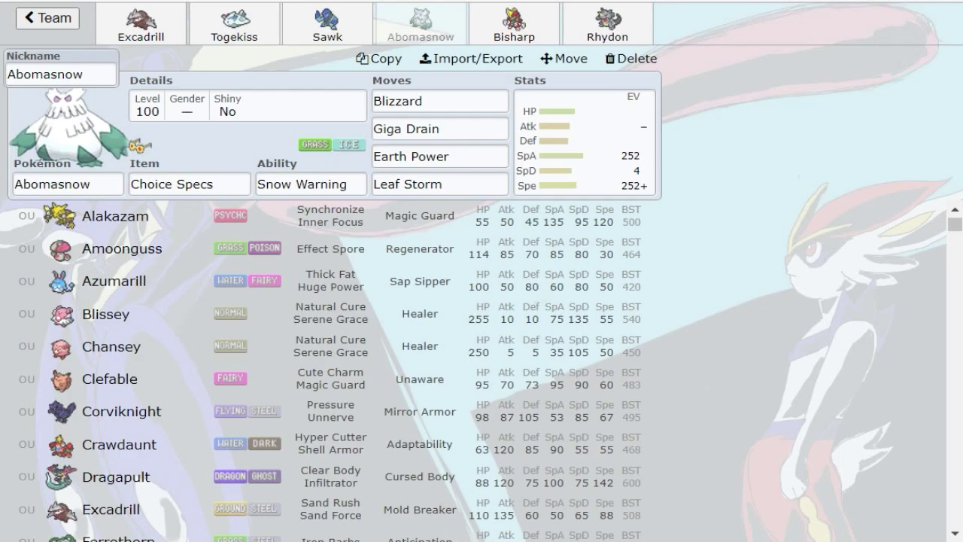
scroll(452, 379, "down", 2)
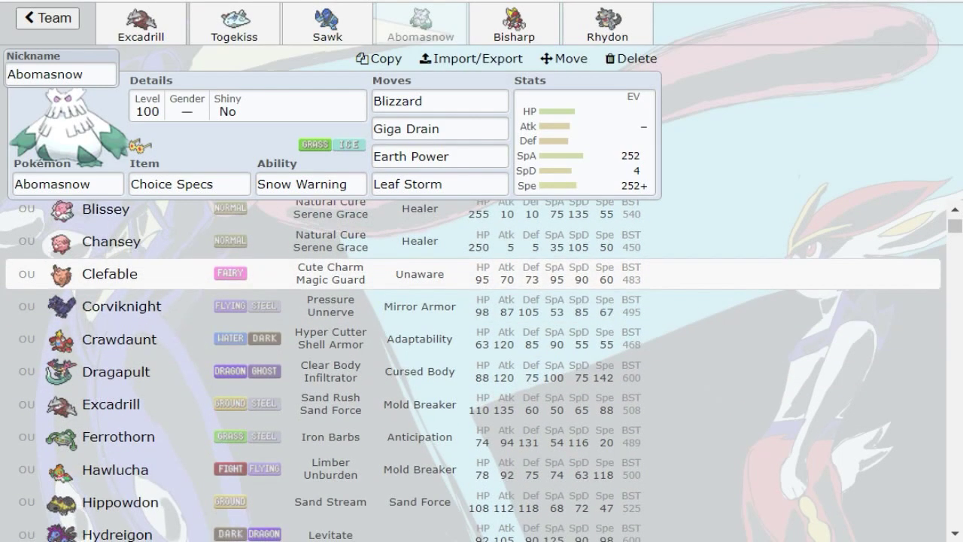
scroll(451, 344, "down", 2)
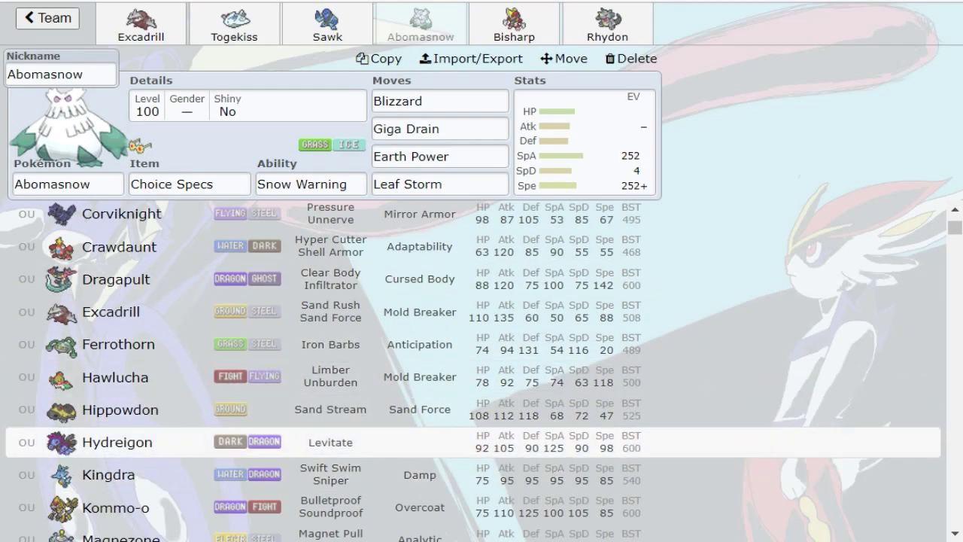
left_click(591, 161)
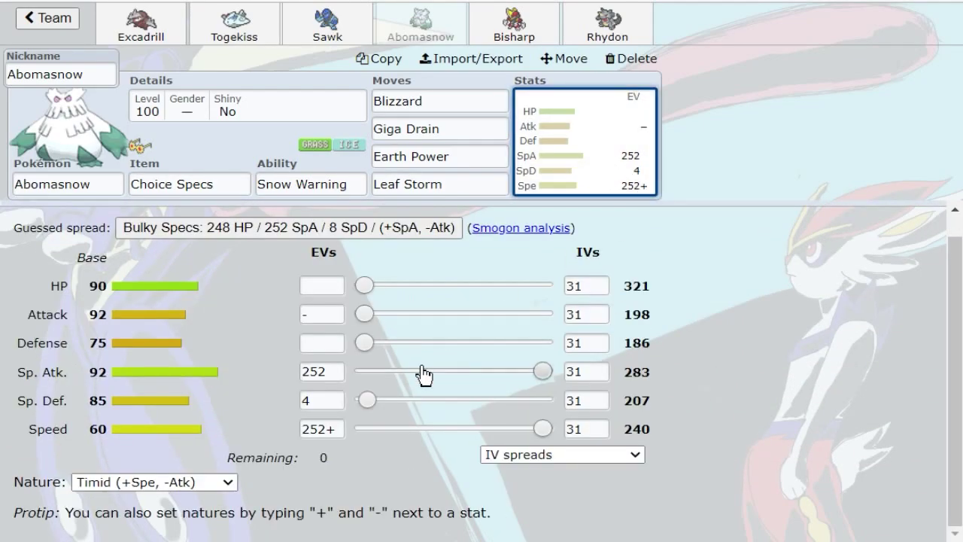
left_click(121, 183)
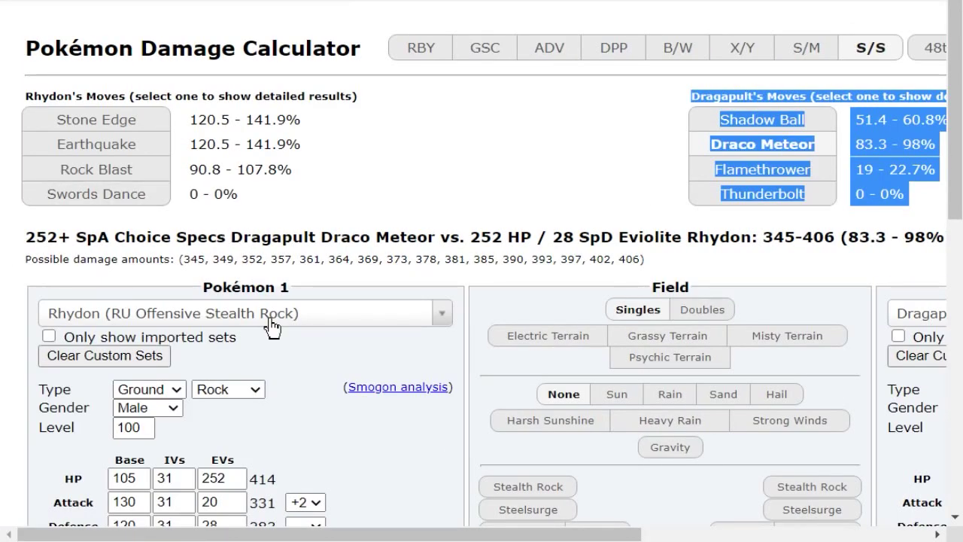
Step: Load Abomasnow's NU Offensive set as the first Pokémon in the damage calculator and give it a Modest nature
left_click(267, 315)
type("abom")
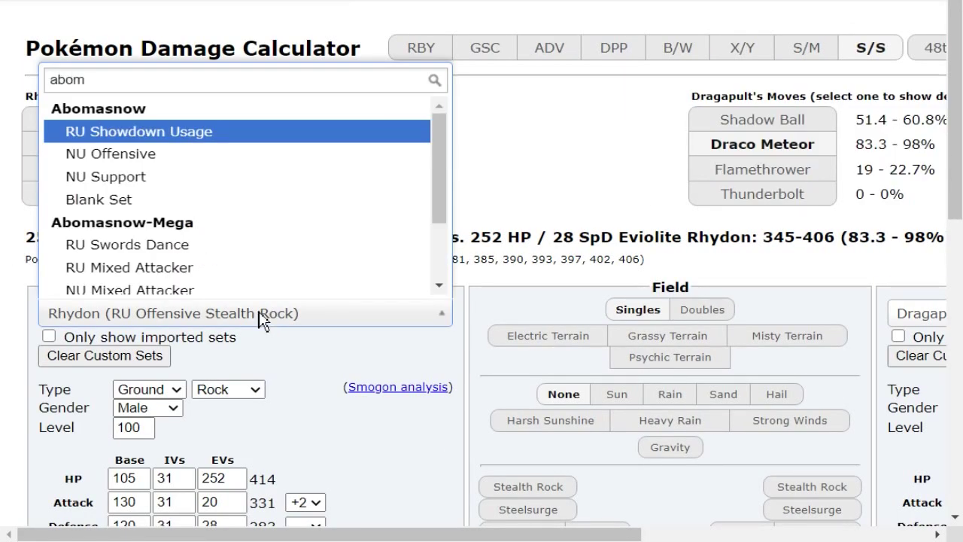
left_click(178, 155)
scroll(365, 151, "down", 5)
left_click(224, 355)
type("mo")
scroll(223, 366, "up", 4)
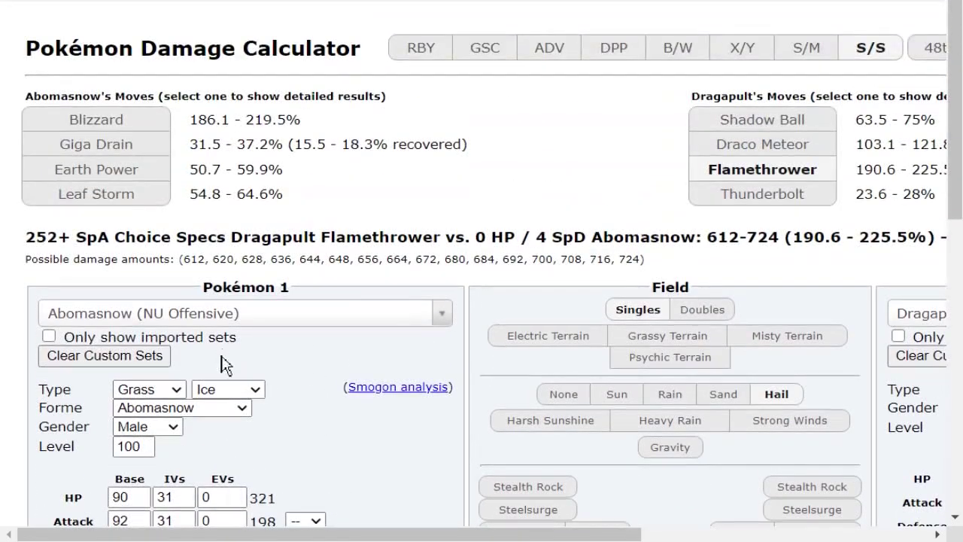
Step: Load Amoonguss's OU Defensive set as the opposing Pokémon and check the damage result against Abomasnow
left_click_drag(337, 236, 771, 240)
left_click(495, 242)
left_click(602, 310)
type("amoon")
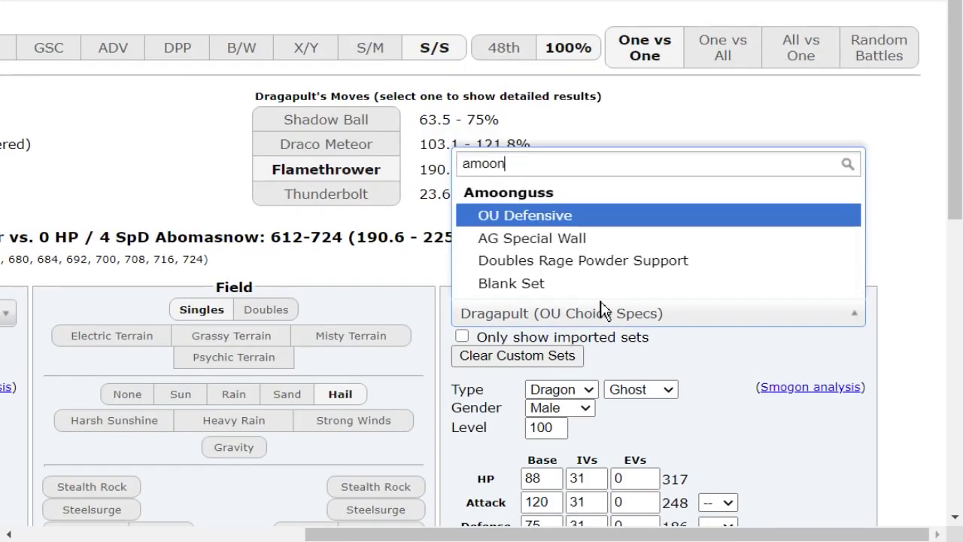
key("Return")
left_click_drag(553, 235, 354, 75)
left_click(424, 167)
left_click_drag(334, 231, 731, 204)
left_click(648, 204)
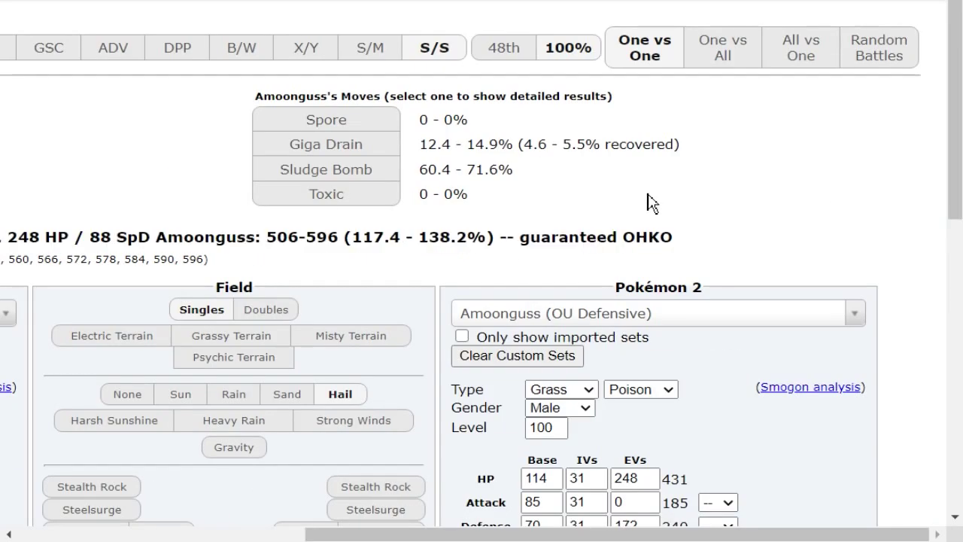
Step: Switch to the team builder and compare Abomasnow's EVs and moves with the list of OU Pokémon
key("alt+Tab")
left_click(576, 163)
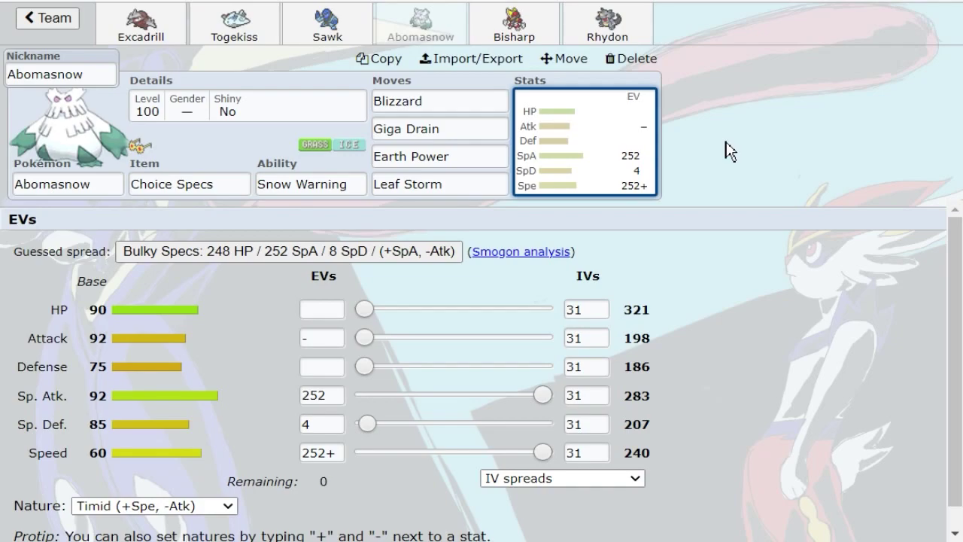
left_click(113, 184)
scroll(211, 391, "down", 2)
scroll(211, 393, "down", 2)
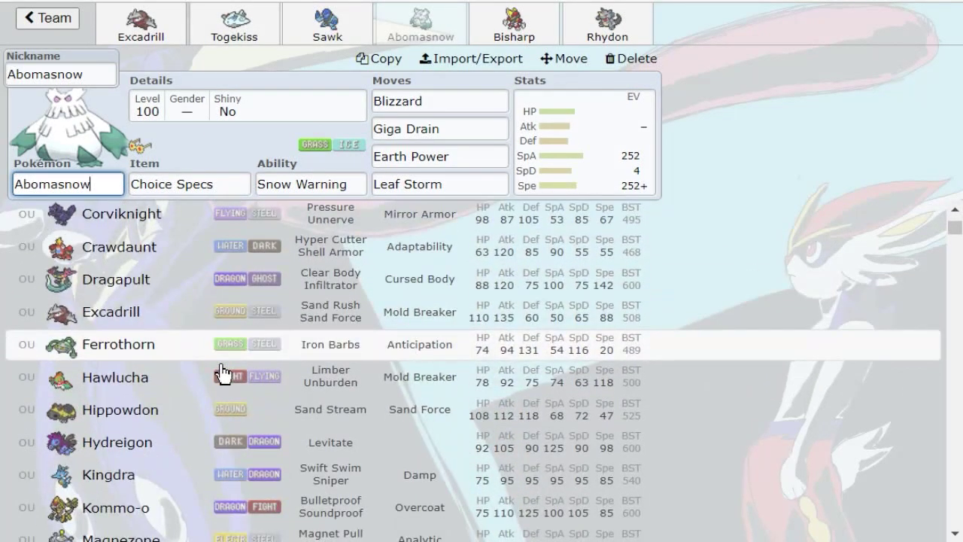
left_click(571, 139)
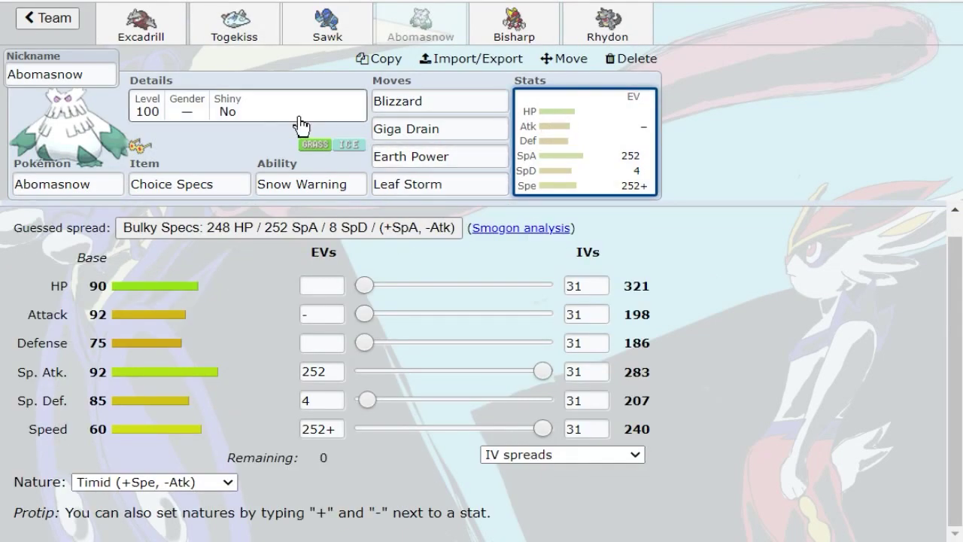
left_click(468, 153)
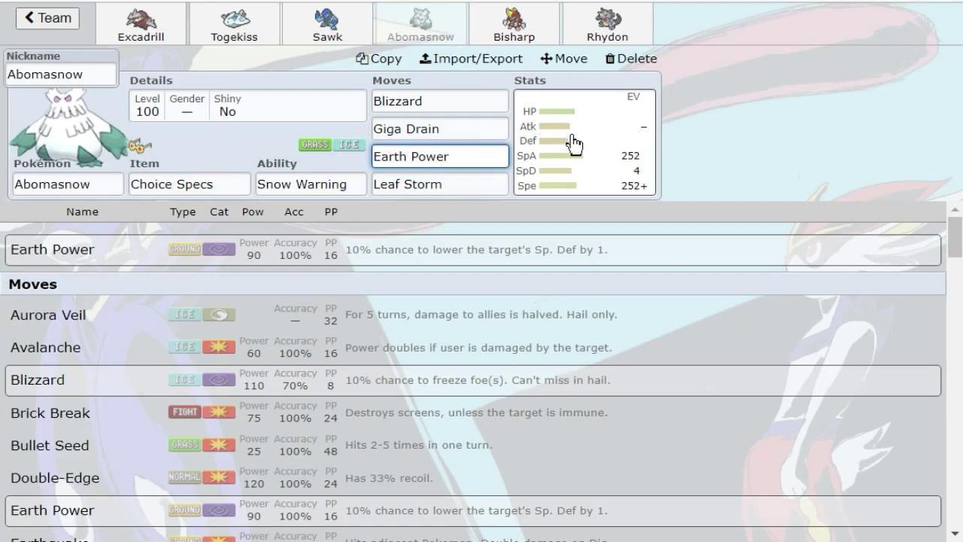
left_click(108, 183)
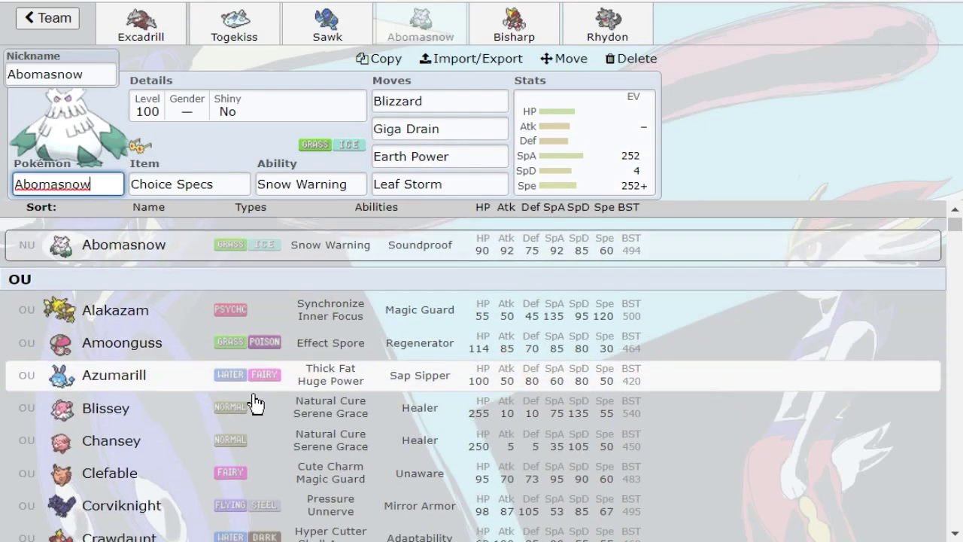
scroll(316, 311, "down", 5)
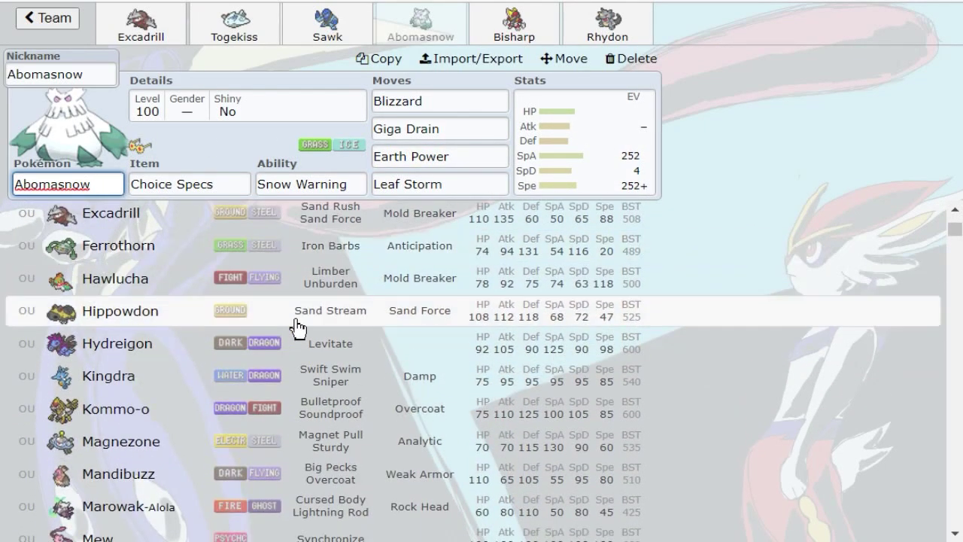
scroll(297, 327, "down", 3)
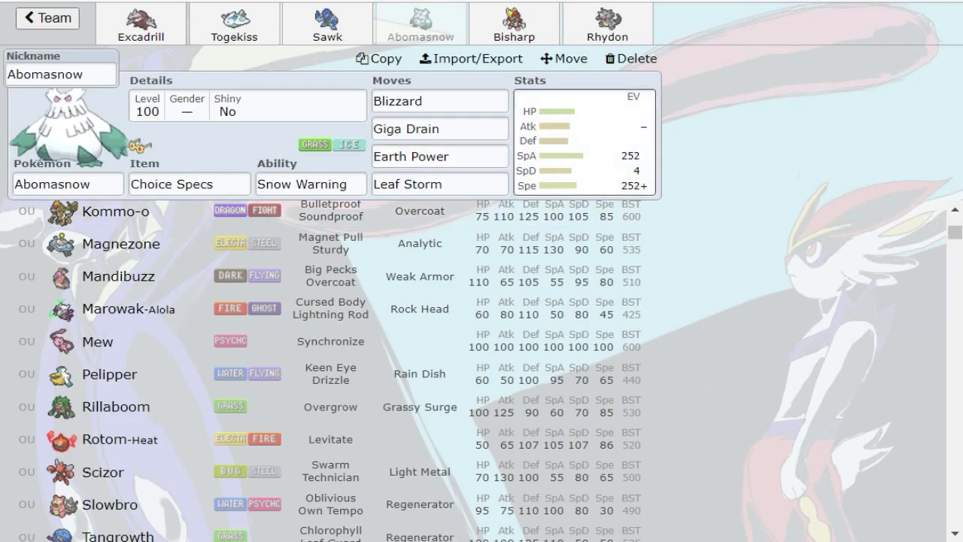
Step: Set Abomasnow's nature to Modest (+SpA, -Atk) in the team builder
left_click(645, 183)
left_click(189, 485)
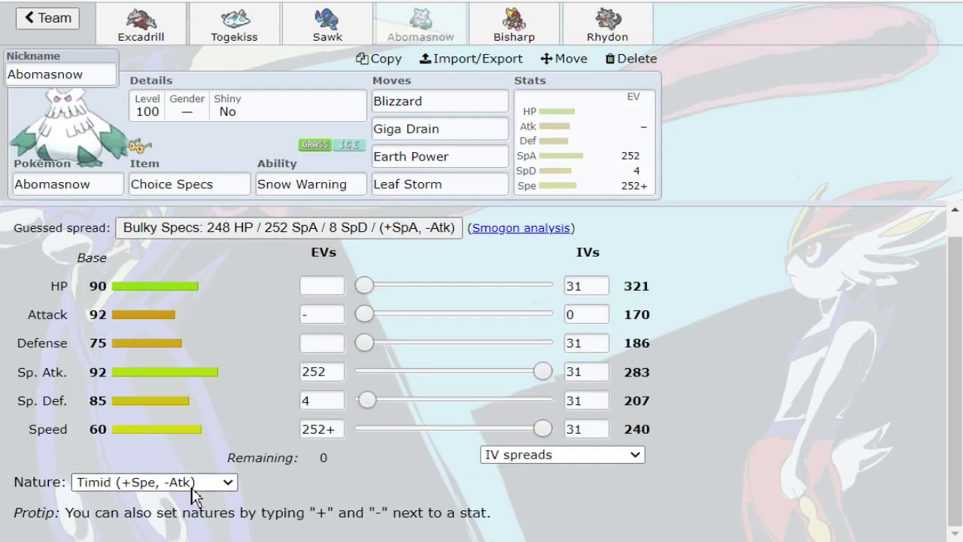
type("mo")
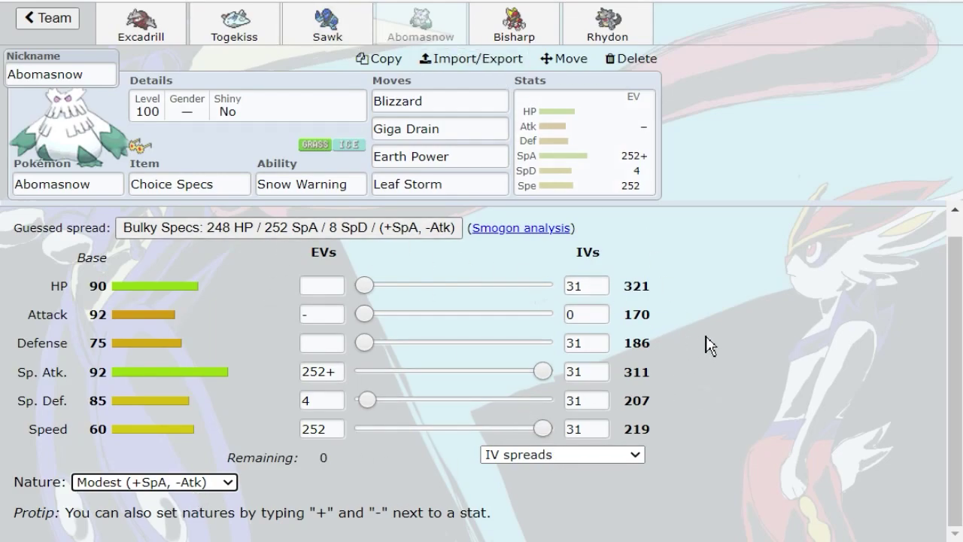
Step: Look through the OU Pokémon list down to its end, checking matchups against Abomasnow's EV spread
left_click(113, 184)
scroll(281, 370, "down", 4)
scroll(359, 462, "down", 5)
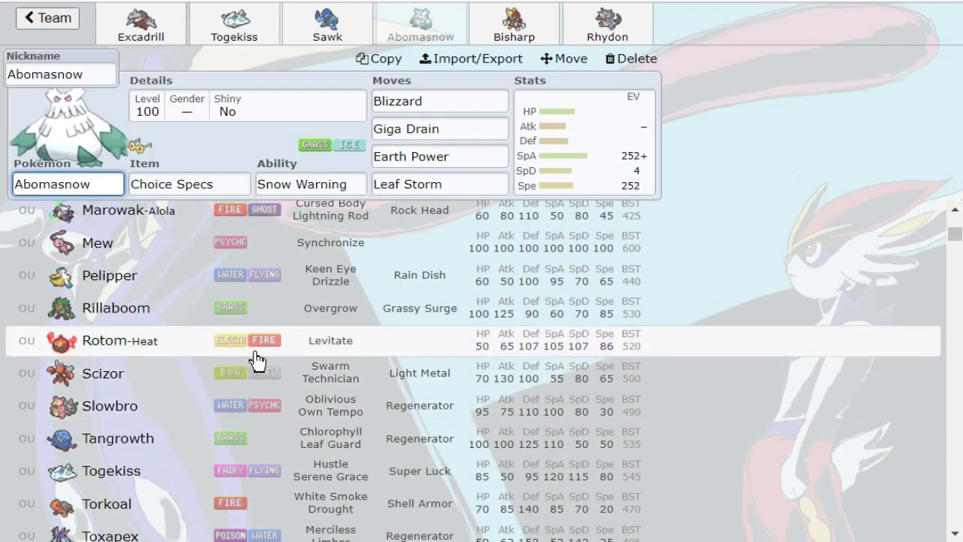
scroll(258, 361, "up", 3)
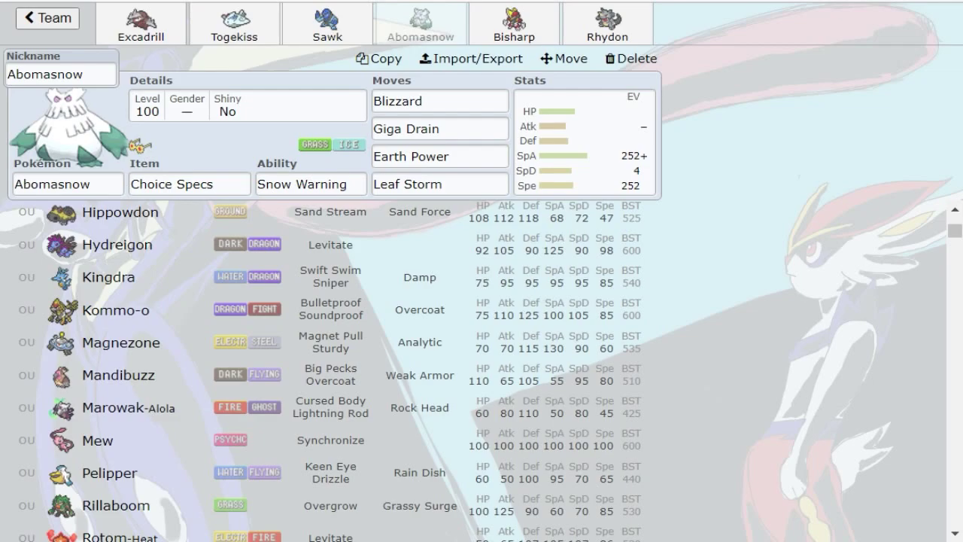
left_click(595, 144)
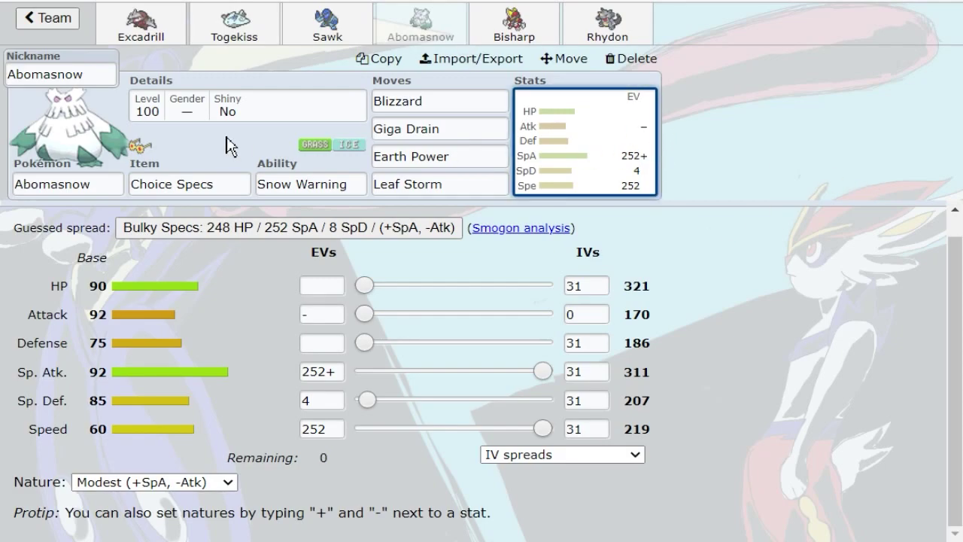
left_click(113, 185)
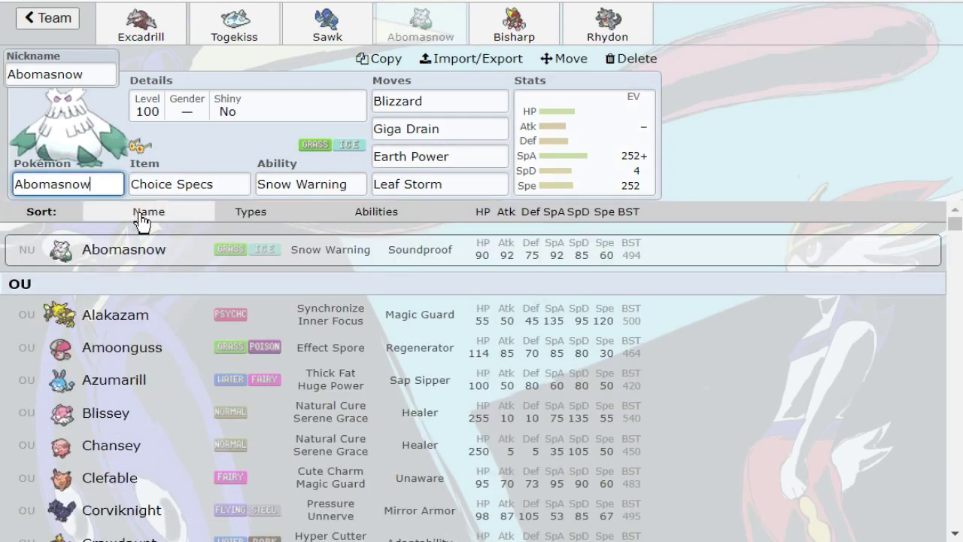
scroll(273, 353, "down", 4)
scroll(273, 320, "down", 5)
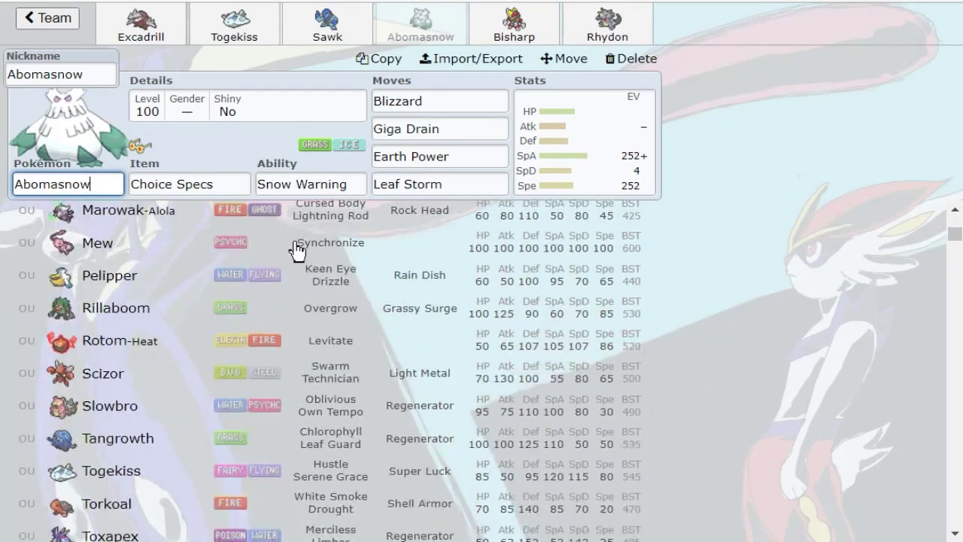
scroll(294, 325, "down", 2)
scroll(293, 325, "down", 1)
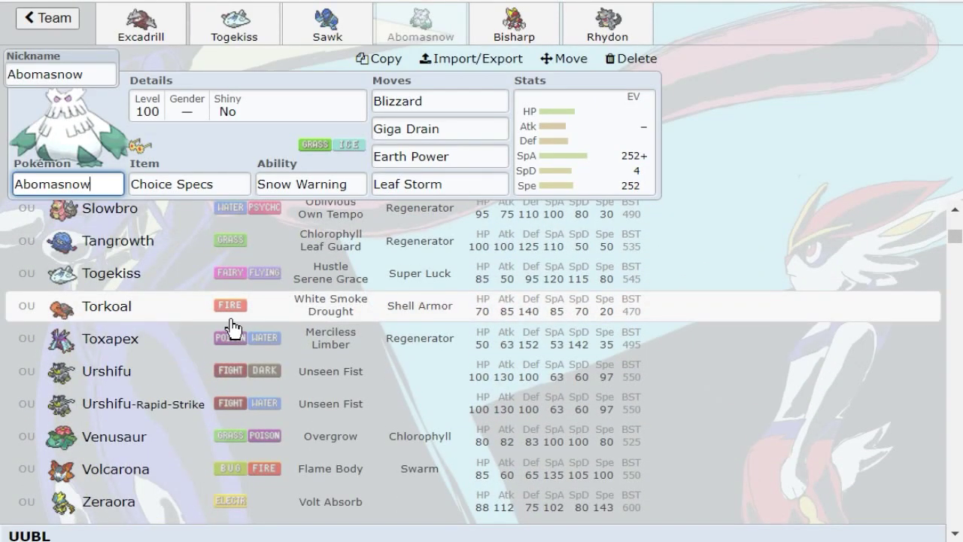
Step: Examine Abomasnow's current moves and the available alternatives to Leaf Storm, alongside the OU Pokémon list
left_click(429, 182)
left_click(455, 129)
left_click(454, 187)
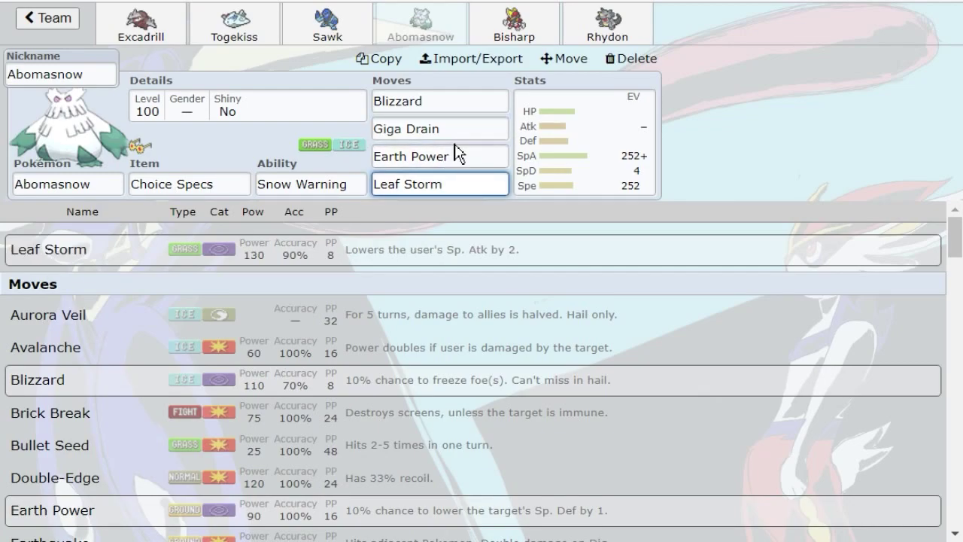
left_click(47, 183)
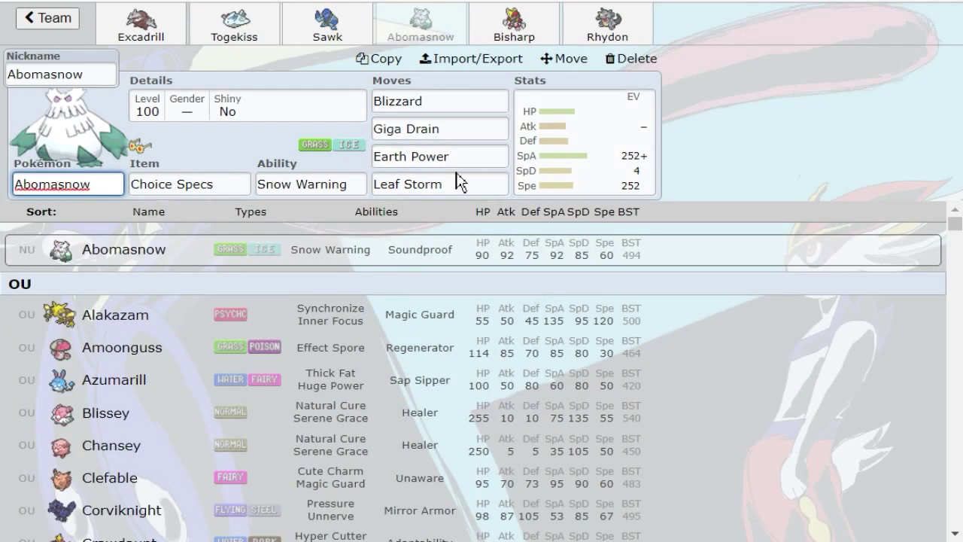
left_click(455, 185)
left_click(119, 187)
left_click(464, 182)
scroll(263, 438, "down", 8)
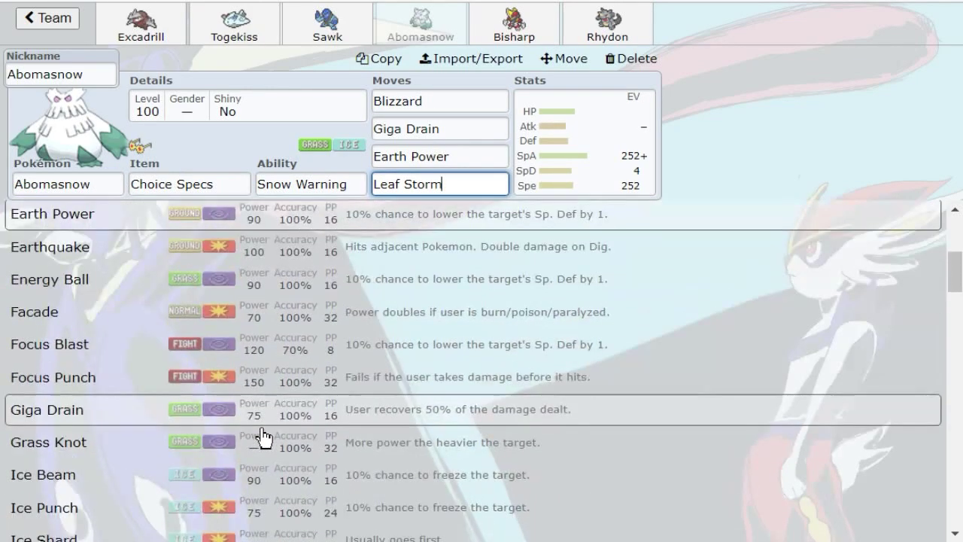
scroll(328, 297, "down", 6)
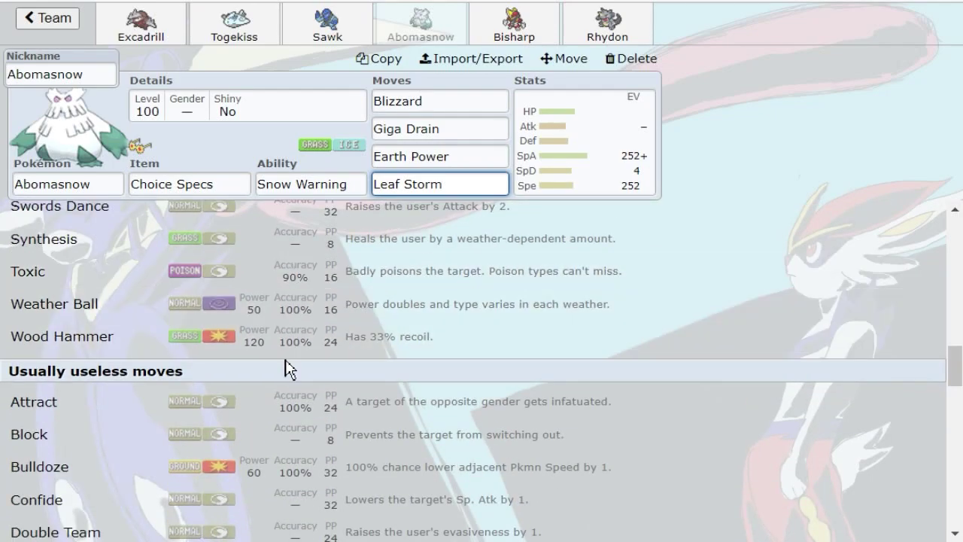
scroll(286, 366, "down", 5)
scroll(284, 367, "down", 3)
left_click(68, 183)
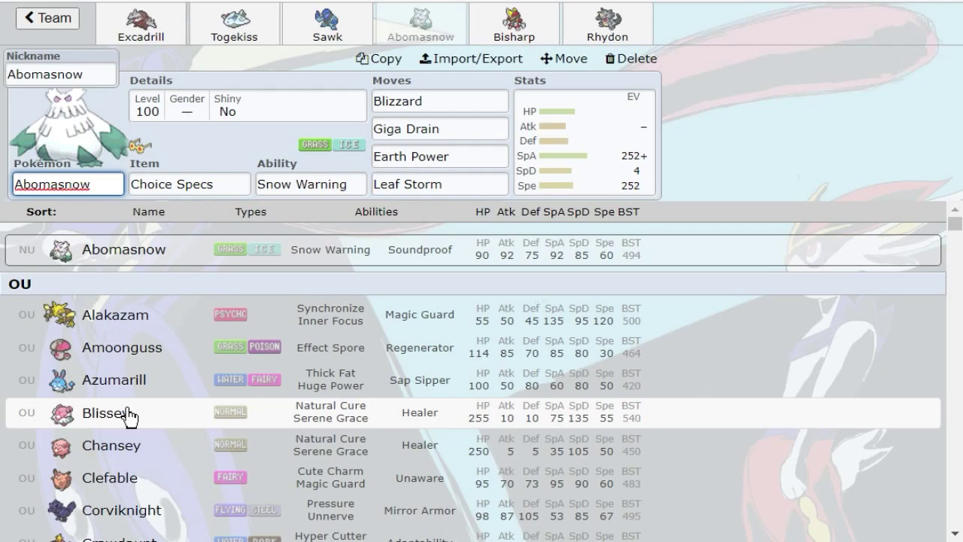
Step: Switch to the damage calculator, set the opposing Pokémon to Blissey (OU Defensive), and check its damage result against Choice Specs Abomasnow
left_click(595, 158)
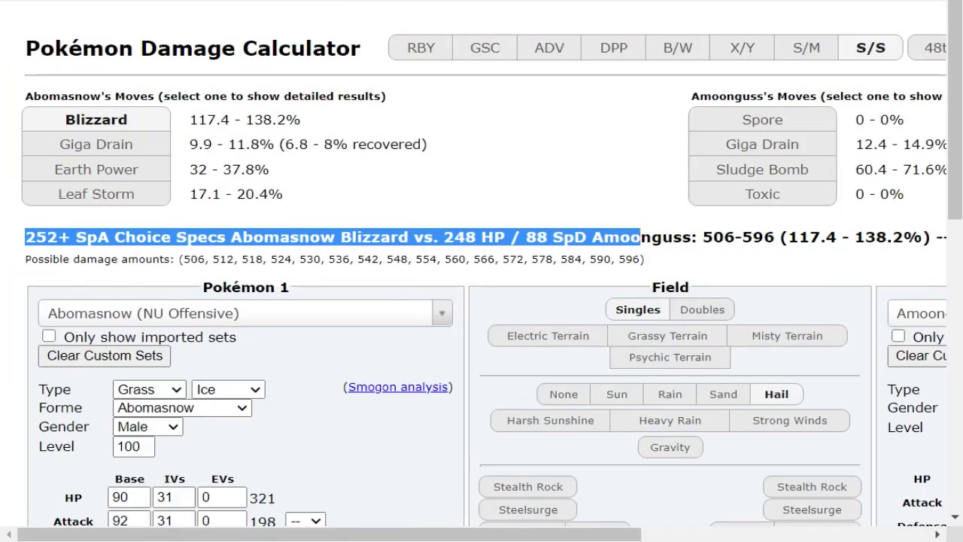
left_click(386, 295)
left_click_drag(441, 259, 466, 256)
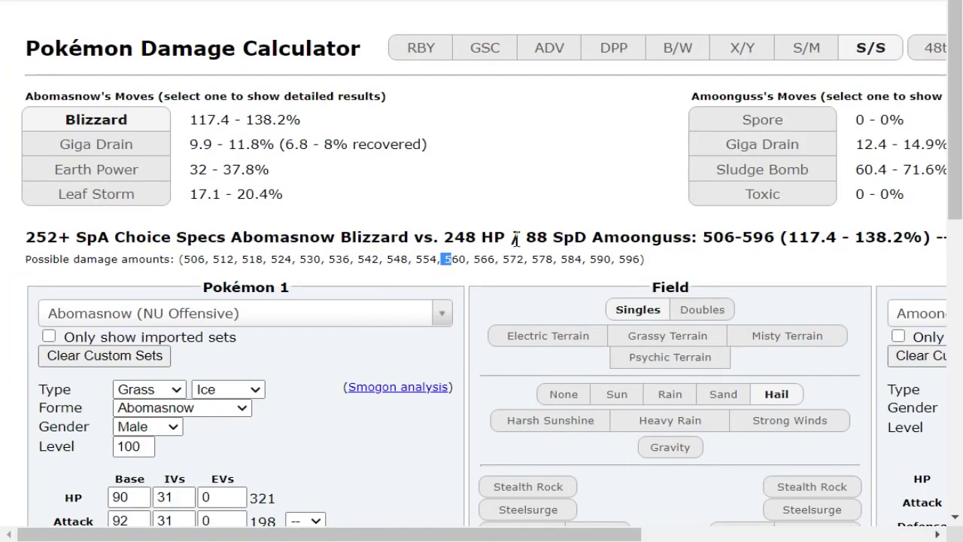
scroll(466, 256, "right", 5)
left_click(733, 311)
type("bliss")
key("Return")
scroll(735, 304, "down", 2)
scroll(736, 304, "down", 1)
scroll(722, 331, "up", 3)
left_click_drag(627, 238, 528, 222)
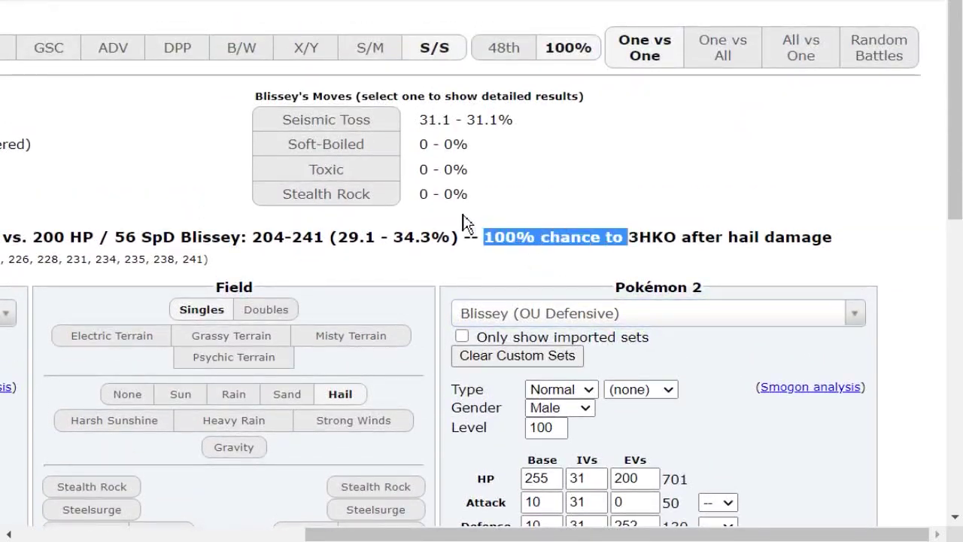
Step: Replace Blizzard with Focus Blast in Abomasnow's calculator moves and check the damage against Blissey
scroll(406, 181, "left", 5)
scroll(421, 182, "down", 7)
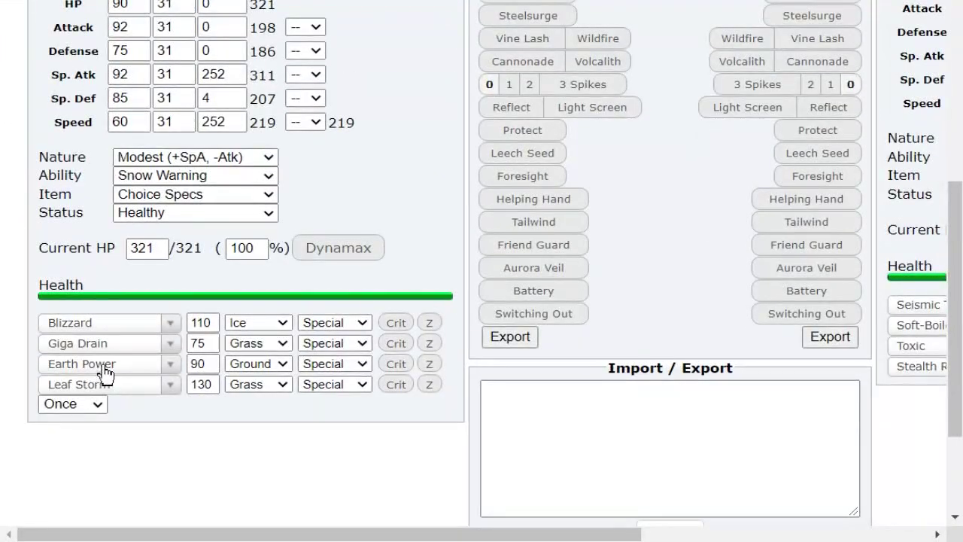
left_click(129, 325)
type("foc")
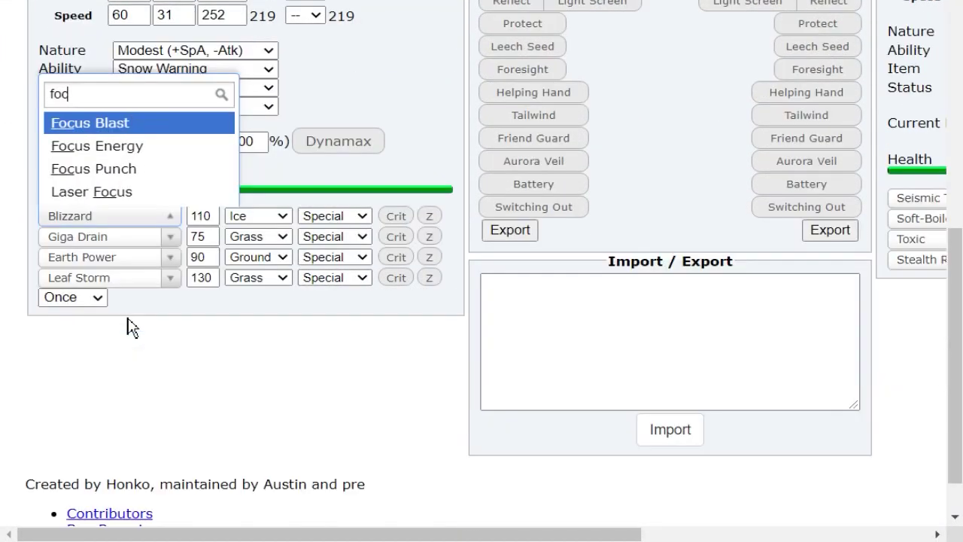
key("Return")
scroll(294, 138, "up", 7)
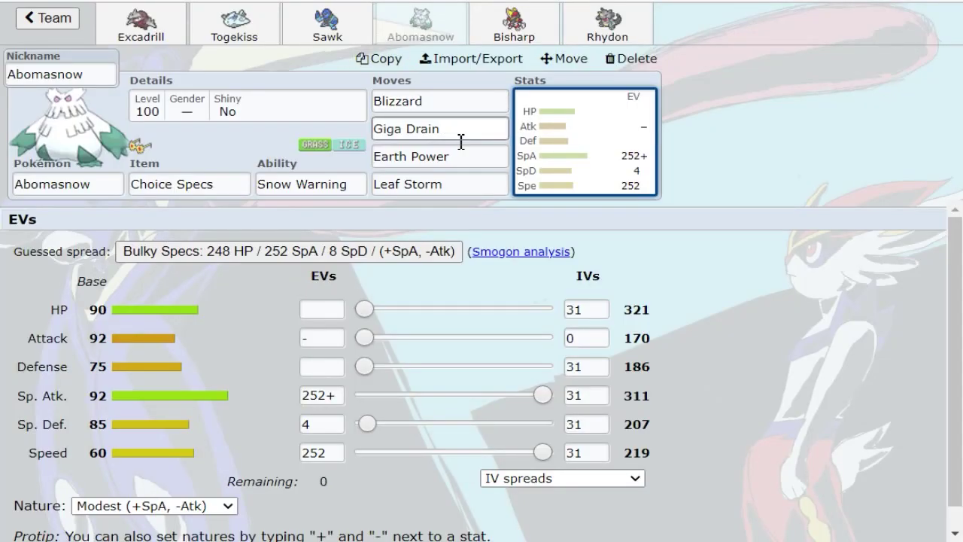
Step: Review the alternatives to Giga Drain in the team builder, and read the OU Pokémon list for matchups against Abomasnow's moves
left_click(460, 140)
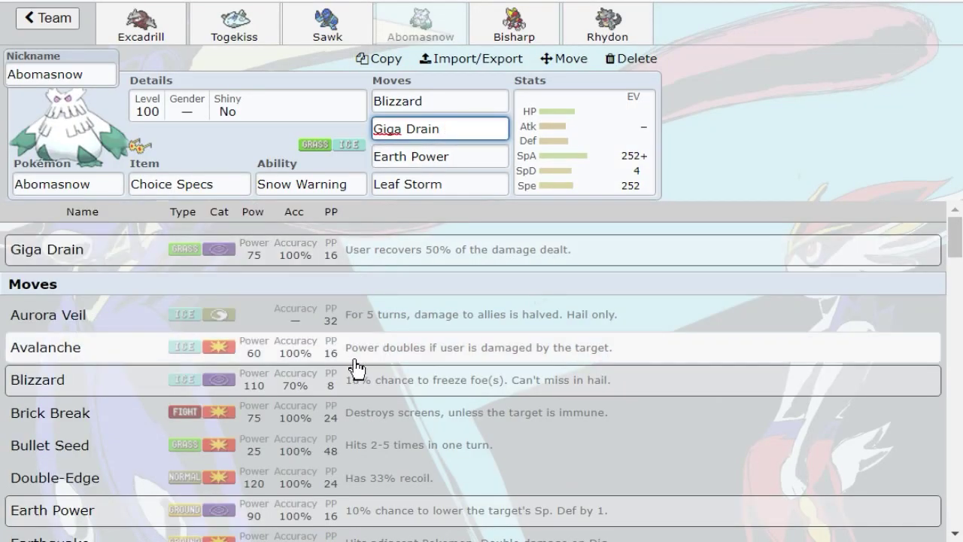
scroll(218, 353, "down", 3)
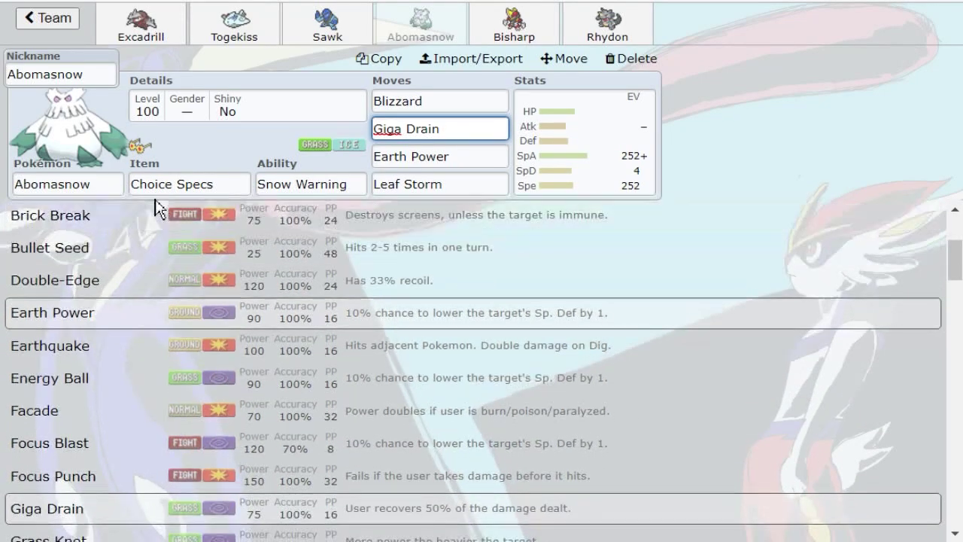
left_click(107, 183)
scroll(236, 354, "down", 5)
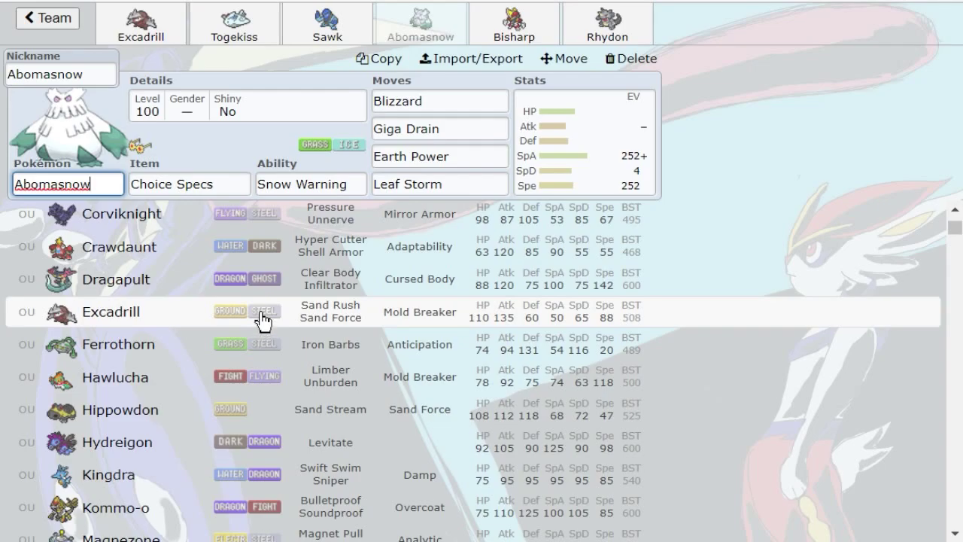
scroll(263, 323, "down", 3)
scroll(219, 316, "down", 1)
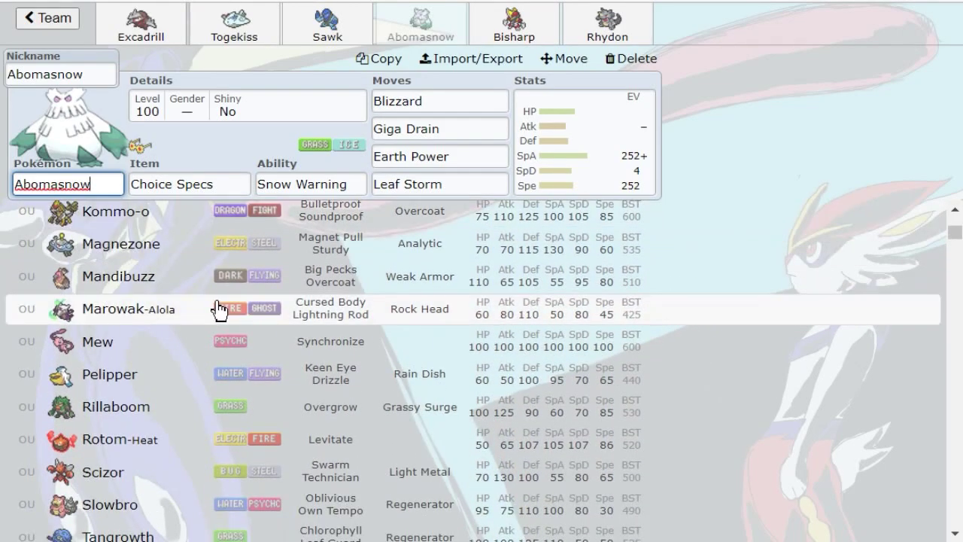
scroll(216, 297, "down", 1)
scroll(226, 266, "down", 1)
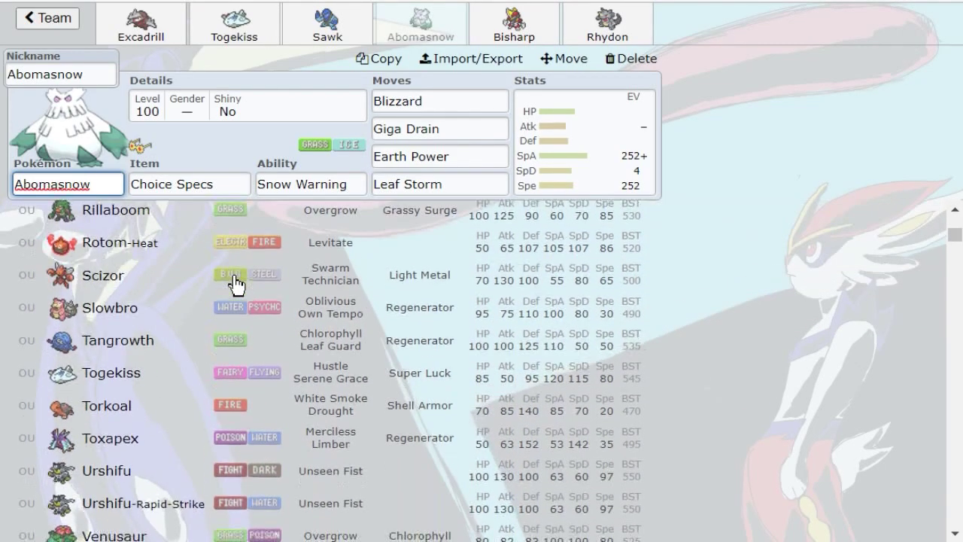
scroll(236, 284, "down", 2)
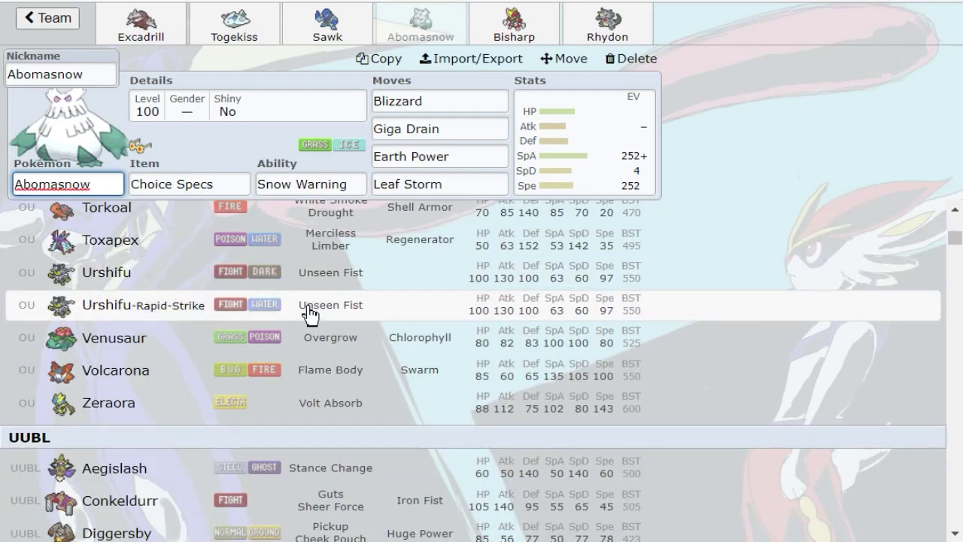
scroll(286, 422, "up", 1)
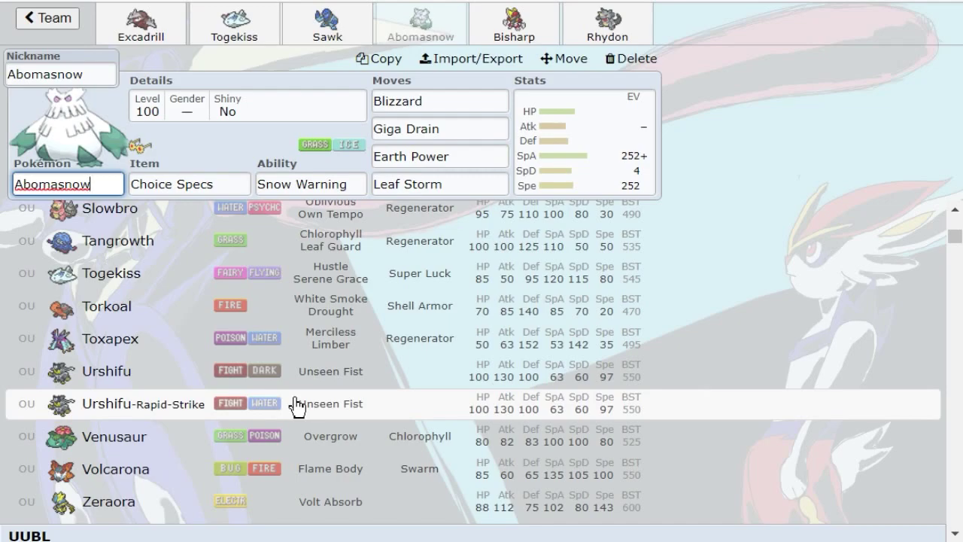
scroll(351, 365, "up", 1)
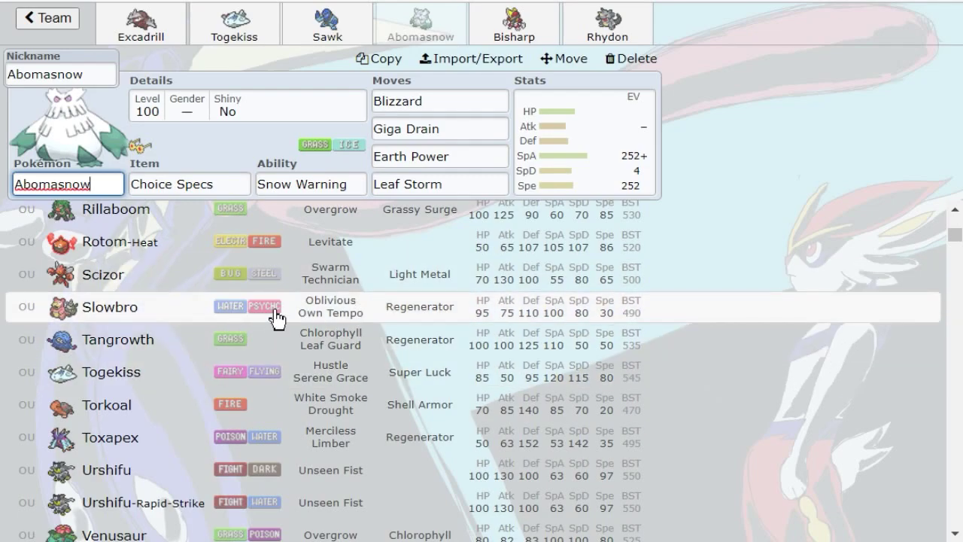
scroll(275, 319, "up", 3)
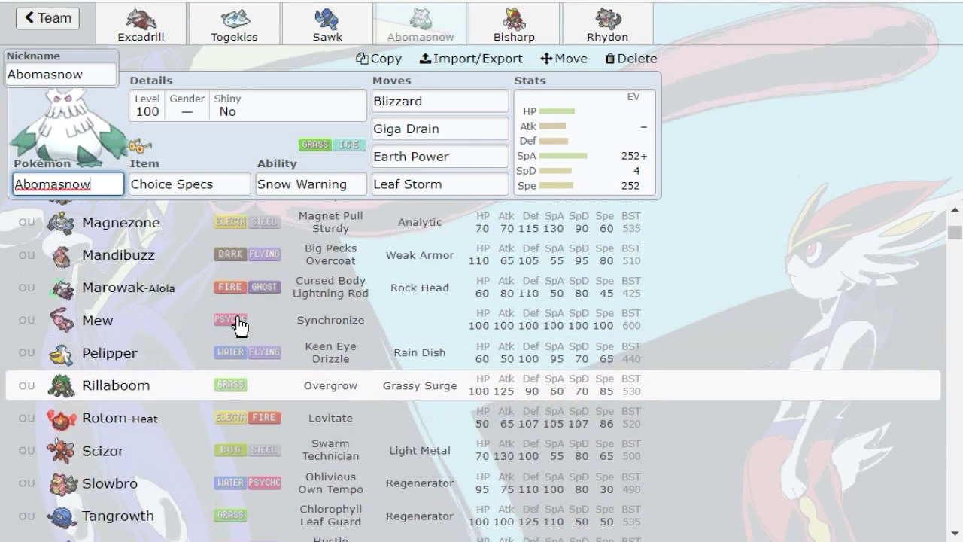
scroll(146, 361, "up", 1)
scroll(198, 292, "up", 2)
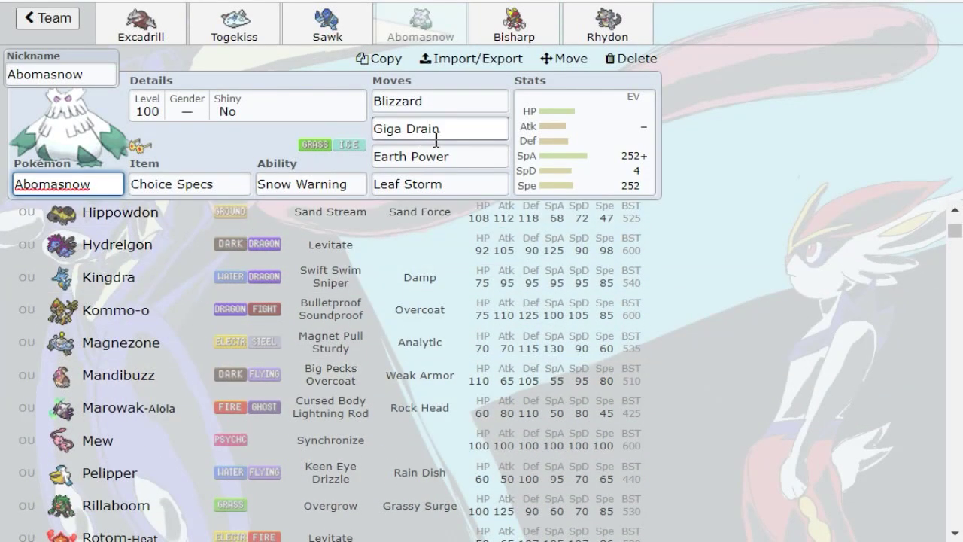
Step: Check Abomasnow's EV spread and look through the OU Pokémon list again
left_click(583, 143)
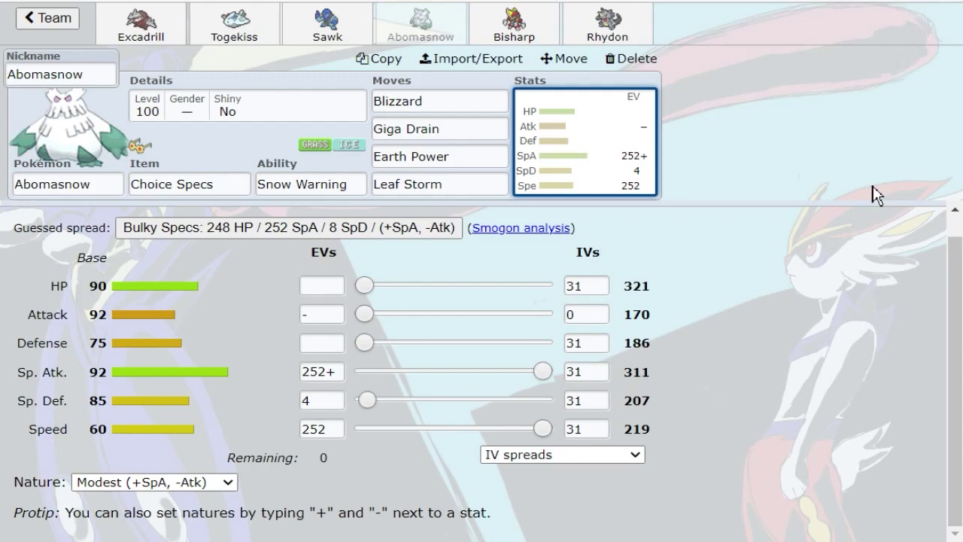
left_click(91, 190)
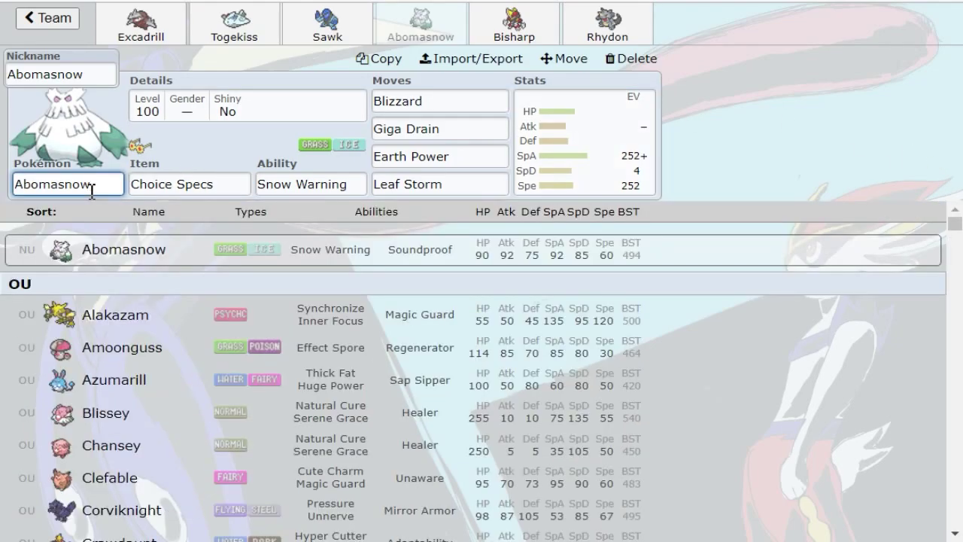
scroll(206, 343, "down", 10)
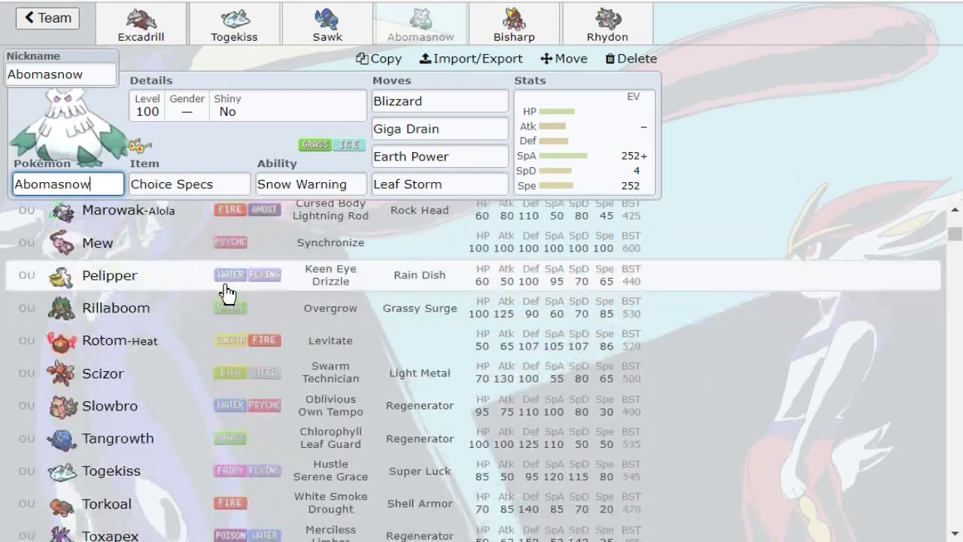
scroll(225, 292, "down", 3)
Step: Compare the sets and EV spreads of all six team members, ending on Togekiss
left_click(258, 30)
left_click(604, 147)
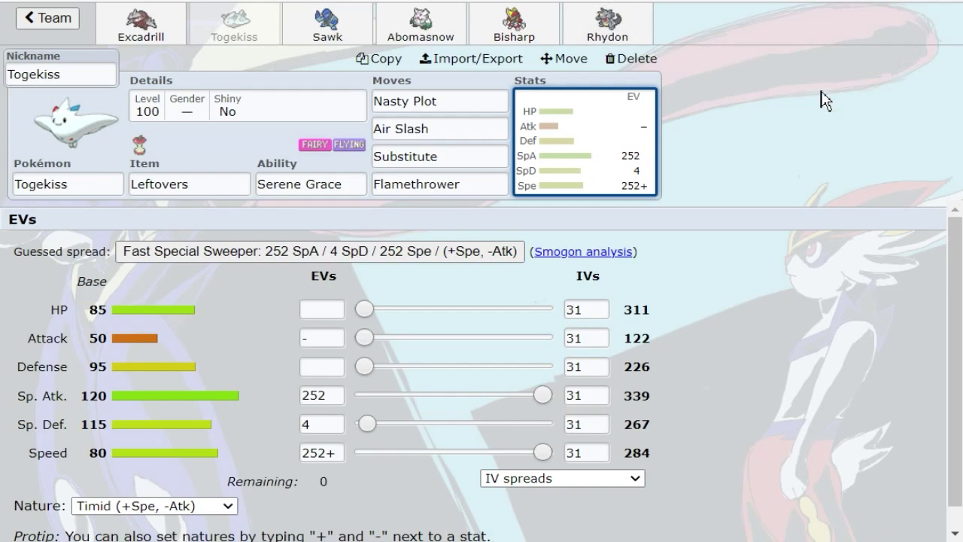
left_click(357, 19)
left_click(436, 30)
left_click(516, 26)
left_click(600, 24)
left_click(459, 23)
left_click(529, 26)
left_click(602, 25)
left_click(414, 34)
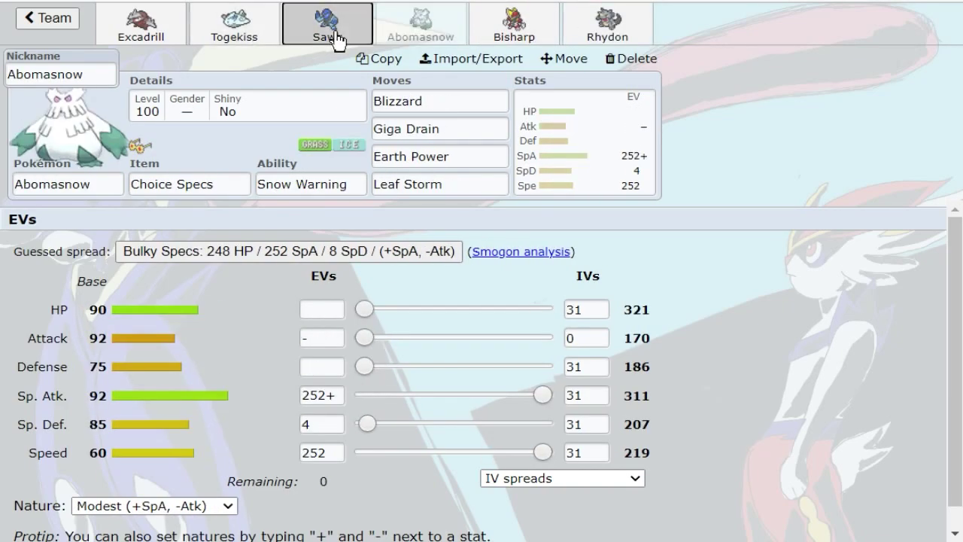
left_click(338, 34)
left_click(143, 30)
left_click(241, 34)
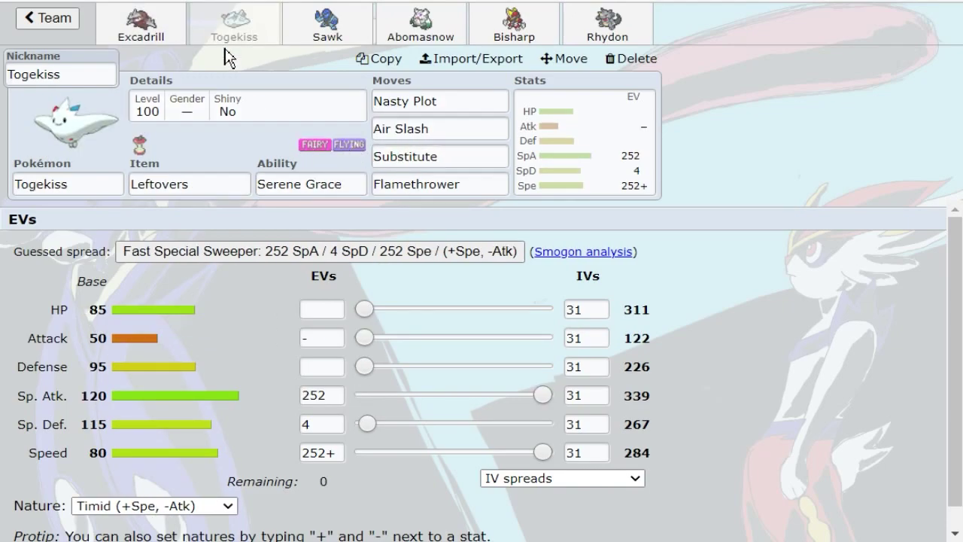
left_click(179, 43)
left_click(241, 41)
left_click(338, 45)
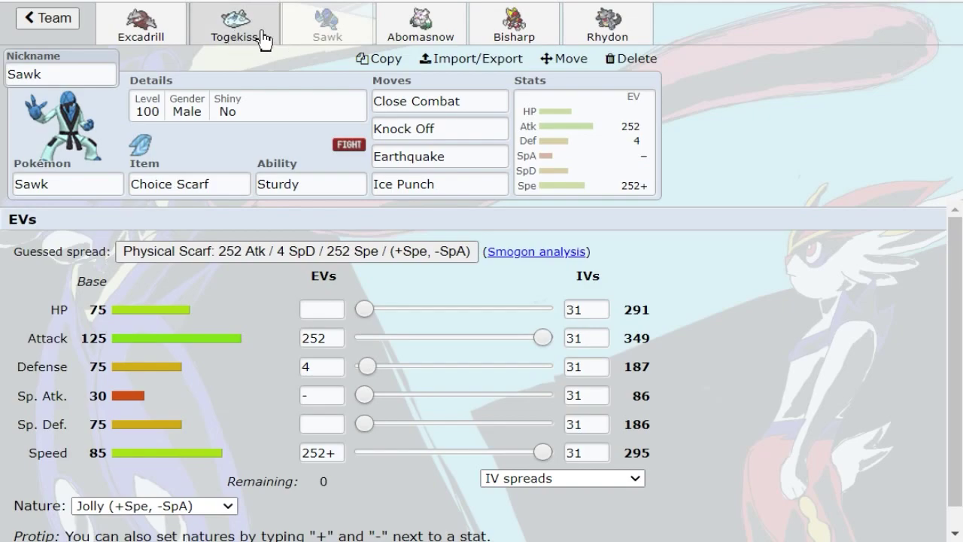
left_click(237, 42)
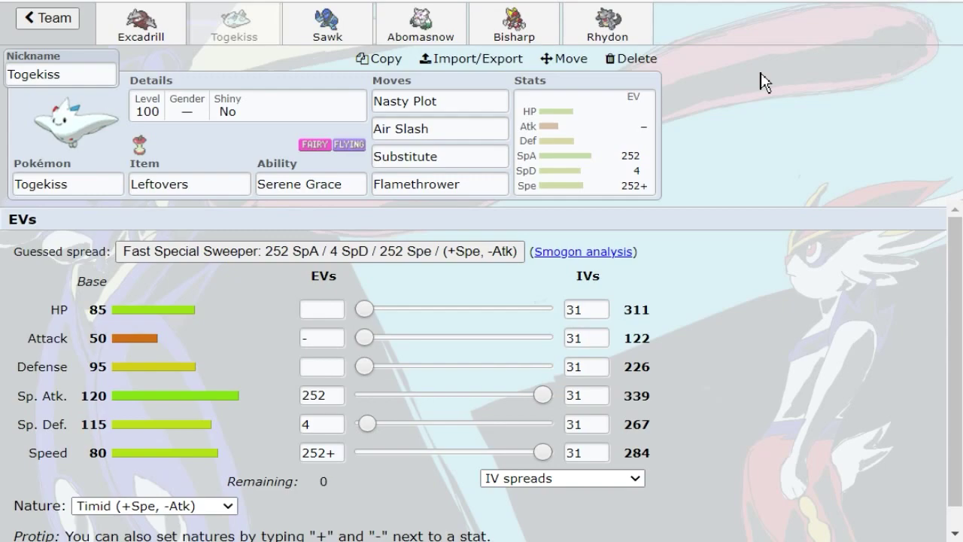
Step: Examine Togekiss's EV spread alongside the OU Pokémon list to find attackers worth calculating against
left_click(96, 182)
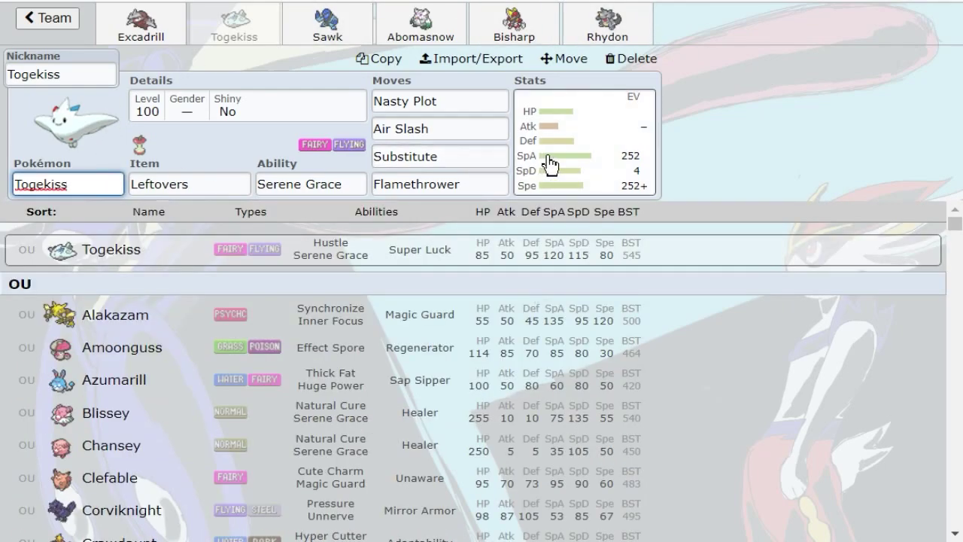
left_click(547, 164)
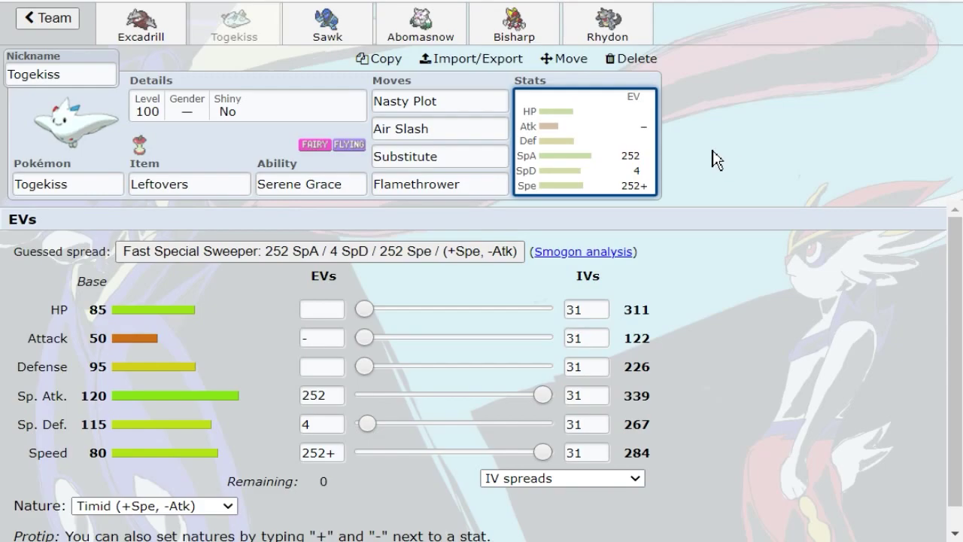
left_click(94, 182)
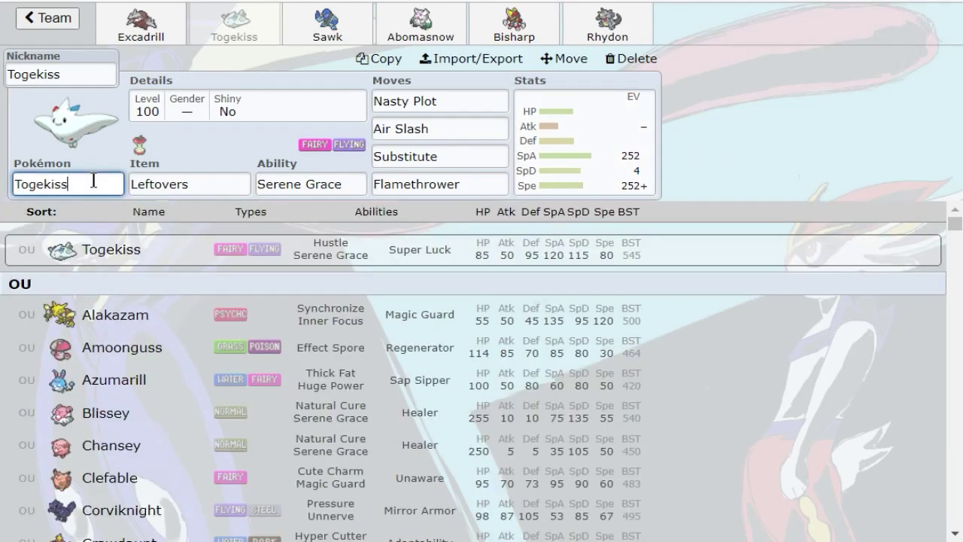
scroll(215, 361, "down", 5)
scroll(241, 319, "down", 4)
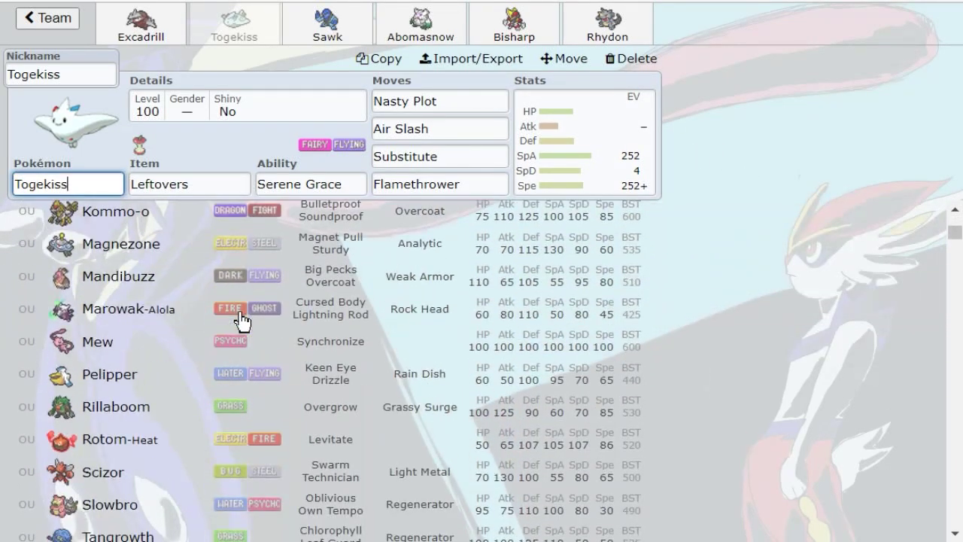
scroll(254, 301, "down", 1)
scroll(254, 294, "down", 1)
scroll(256, 290, "up", 1)
left_click(571, 181)
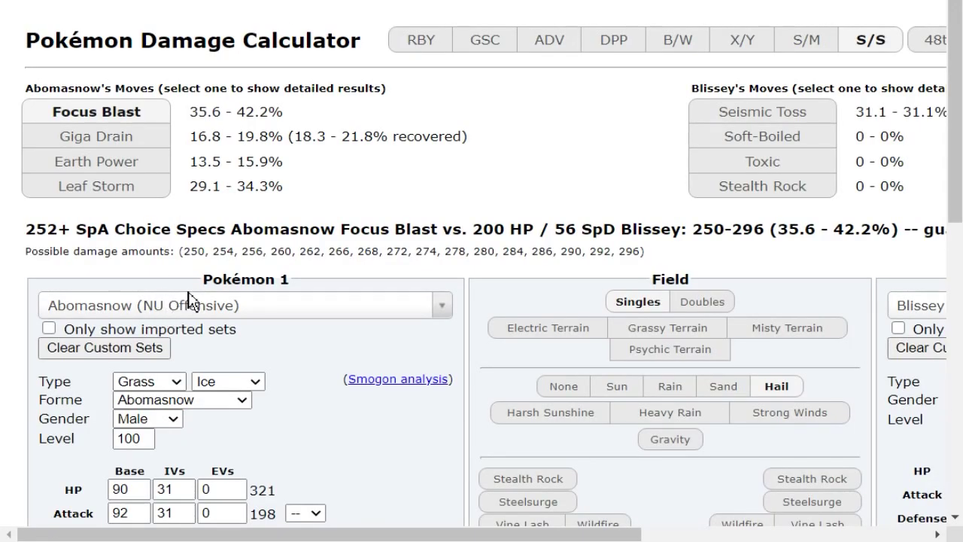
Step: Set Pokémon 1 in the damage calculator to Togekiss with the OU Nasty Plot set
left_click(200, 301)
type("togekis")
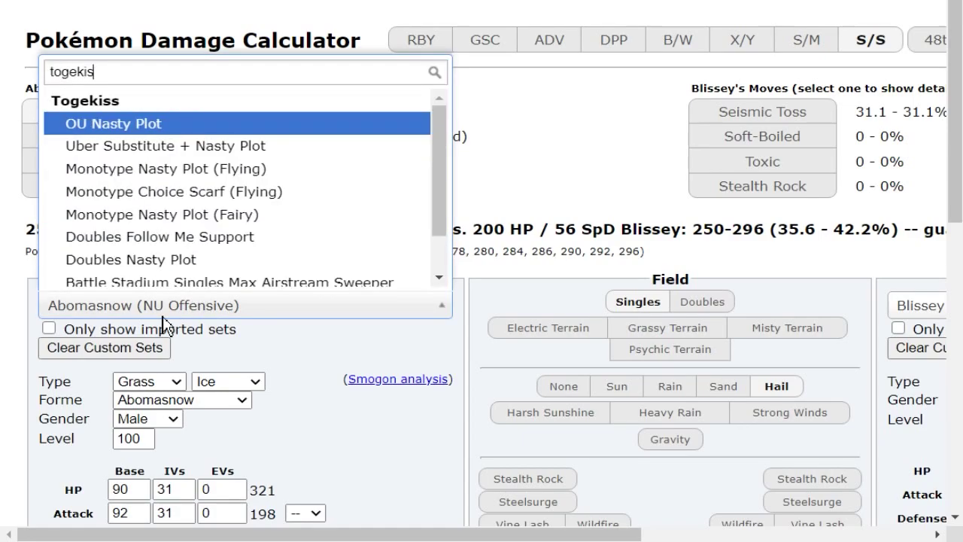
key("Return")
left_click_drag(495, 229, 668, 335)
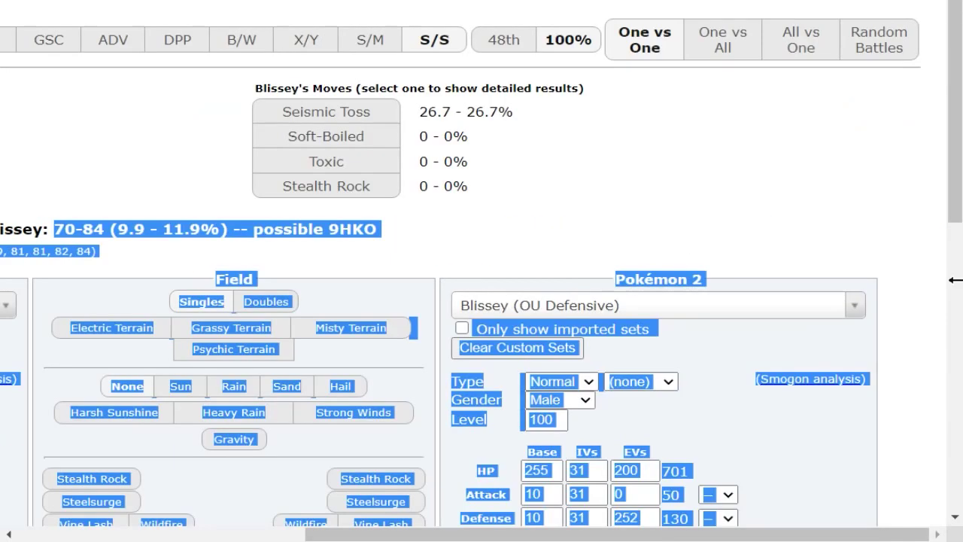
Step: Set the opposing Pokémon to Urshifu (OU Choice Band) and show Wicked Blow's detailed damage against Togekiss
left_click(688, 318)
type("urshi")
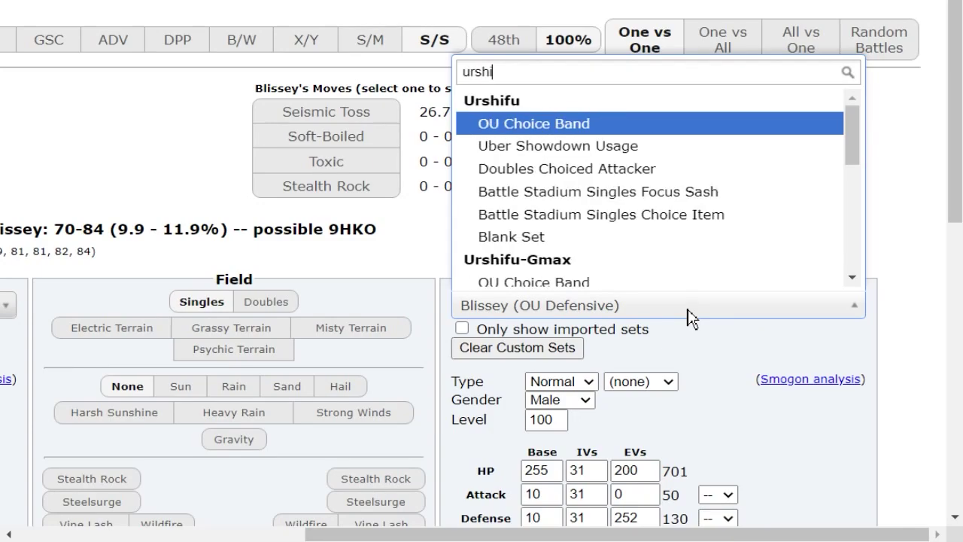
key("Return")
left_click(344, 107)
left_click_drag(567, 229, 15, 234)
left_click(402, 224)
Step: Set Togekiss's Defense EVs to 0 and recalculate Urshifu's Wicked Blow damage
scroll(402, 224, "down", 2)
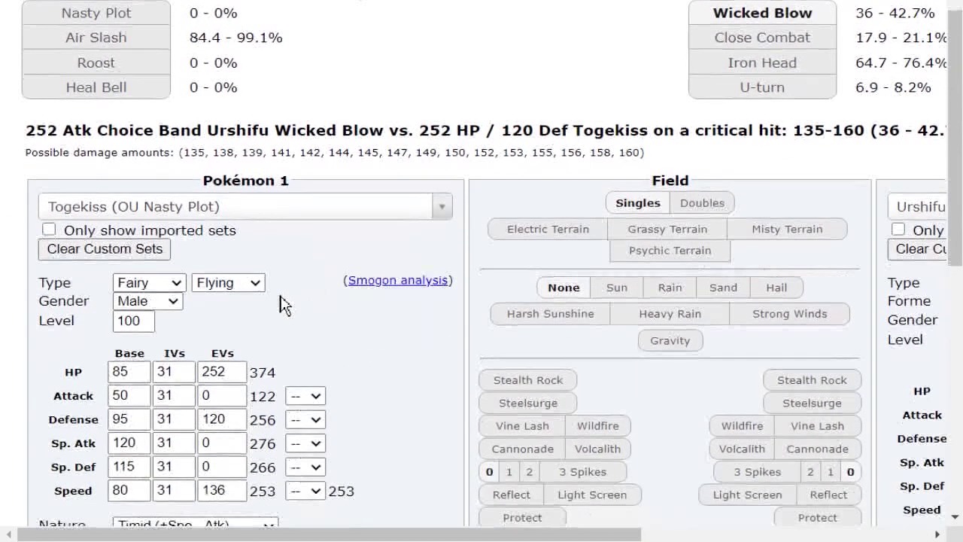
double_click(214, 419)
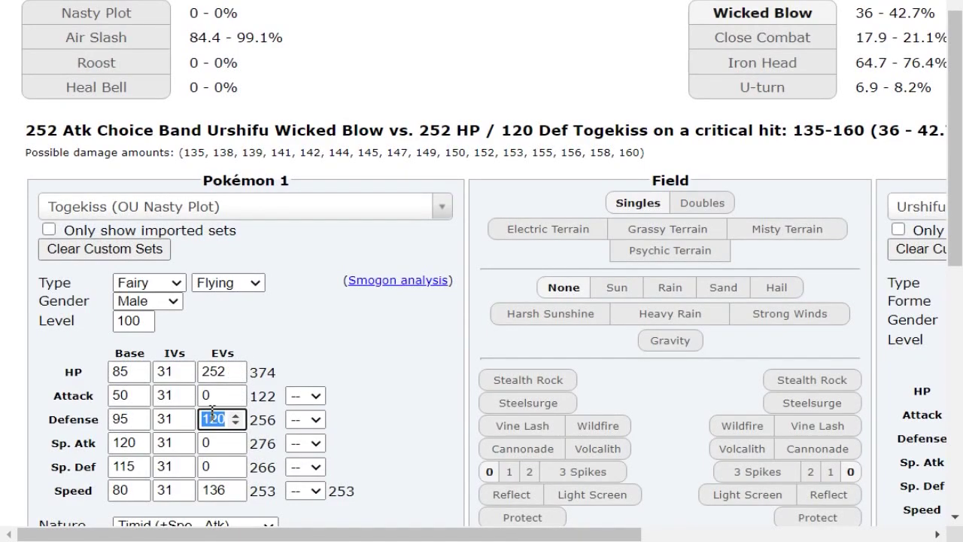
type("0")
left_click(782, 13)
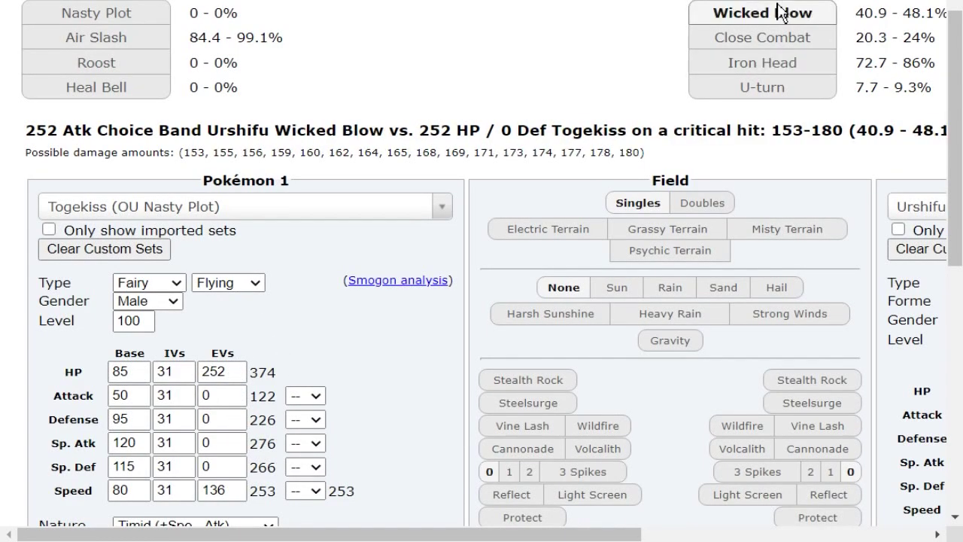
Step: Set Togekiss's Defense EVs to 120 in the damage calculator and check Urshifu's damage against it
scroll(545, 72, "up", 2)
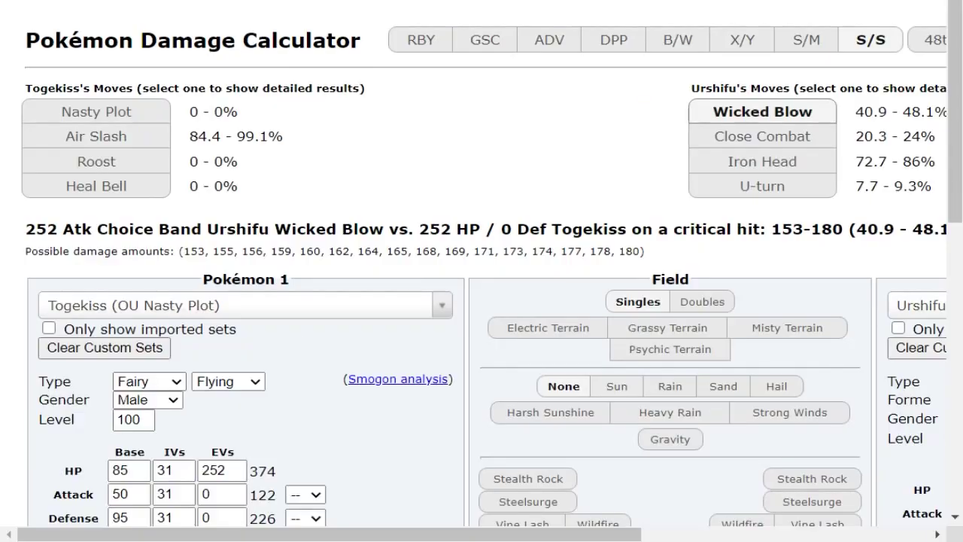
scroll(410, 41, "down", 1)
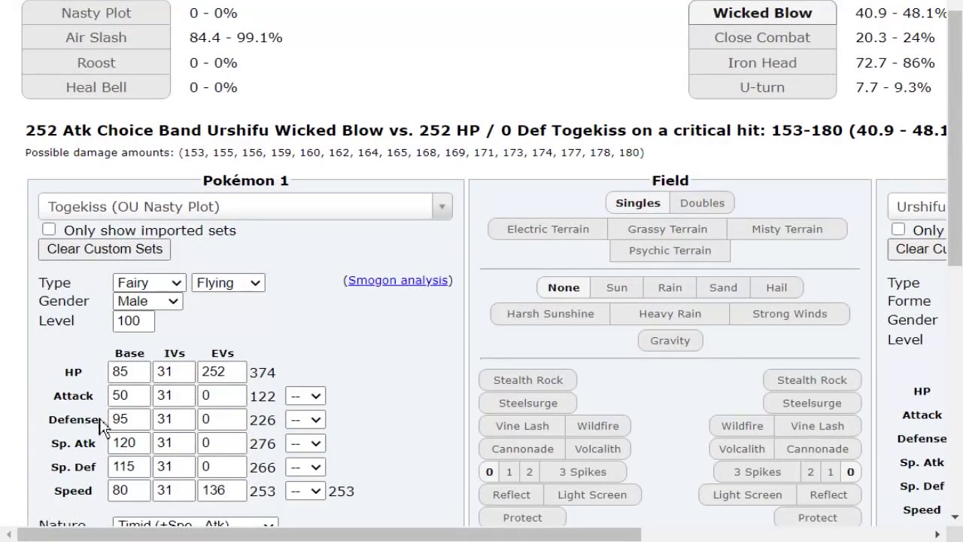
double_click(218, 413)
scroll(311, 408, "down", 1)
type("120")
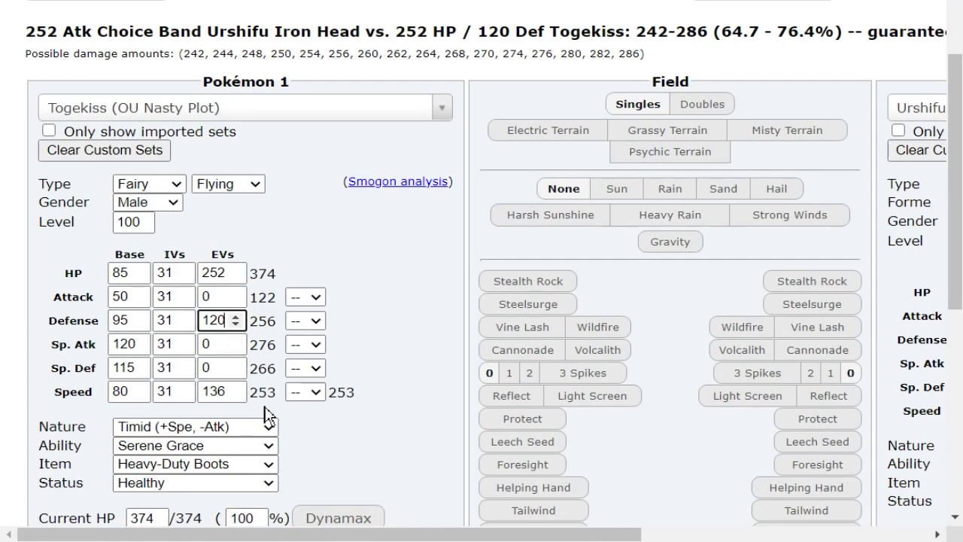
left_click(225, 391)
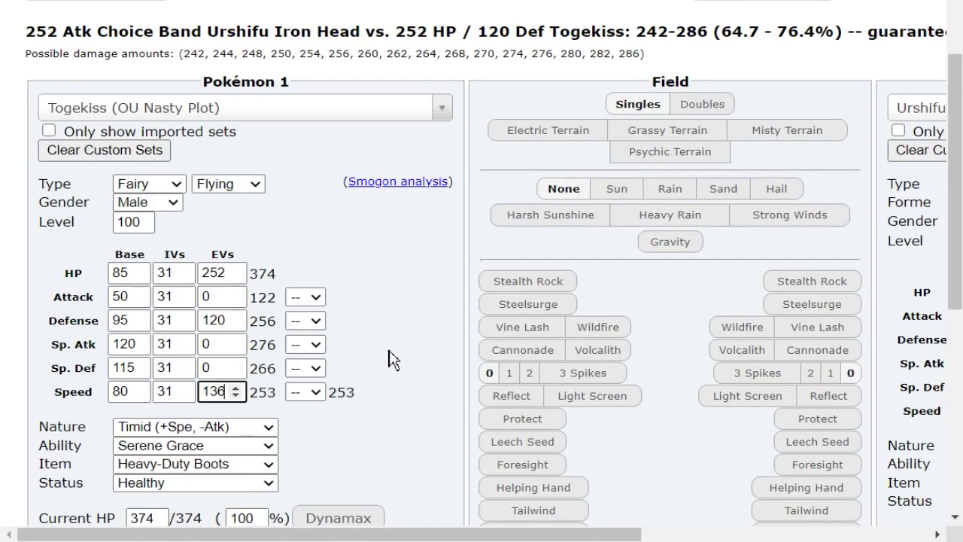
scroll(394, 357, "up", 1)
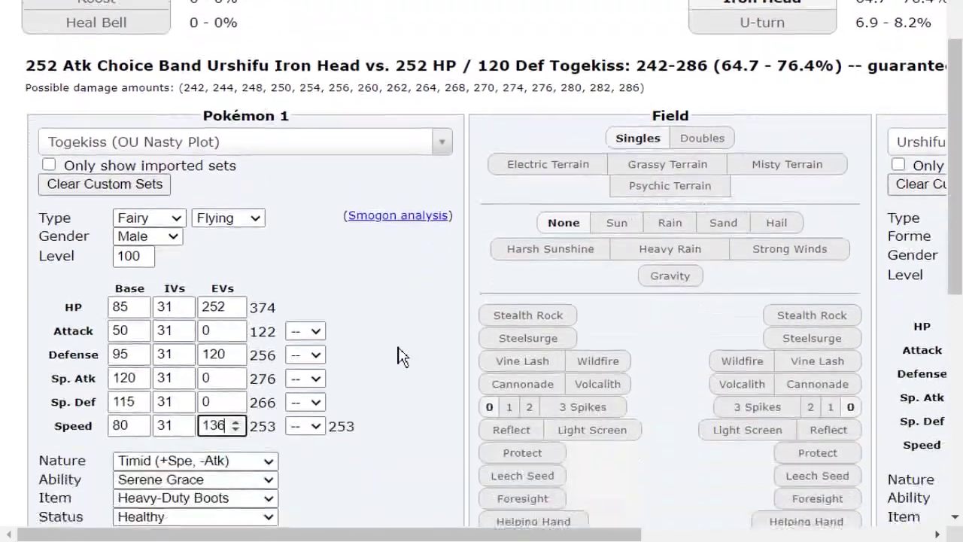
scroll(402, 358, "up", 1)
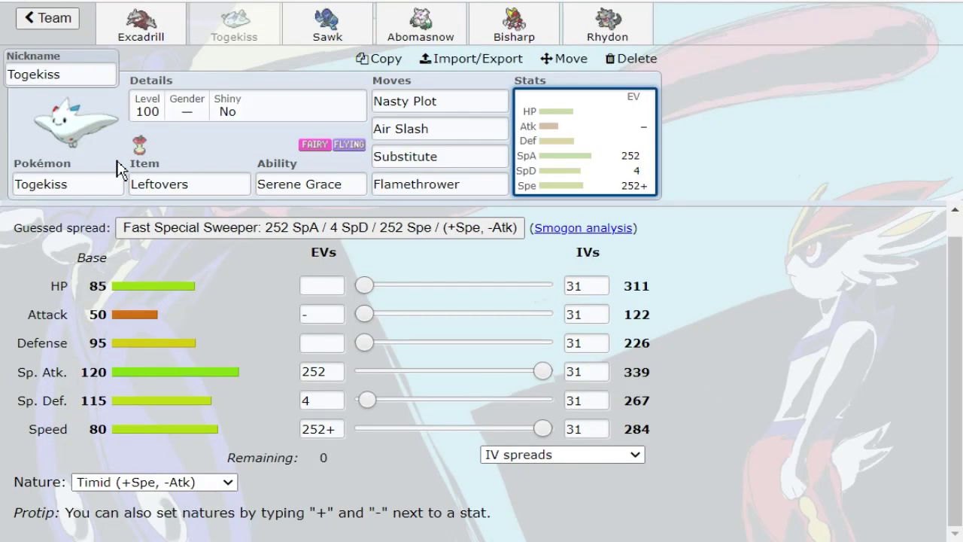
Step: In the teambuilder, examine the OU, UUBL and UU Pokémon lists for threats and Speed stats relevant to Togekiss
left_click(95, 181)
scroll(167, 335, "down", 4)
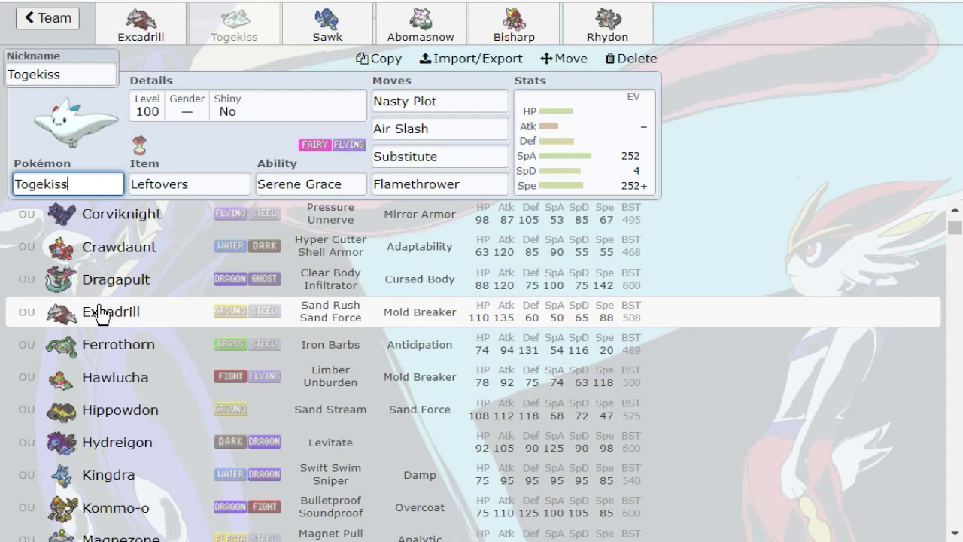
scroll(96, 312, "down", 1)
scroll(132, 355, "down", 1)
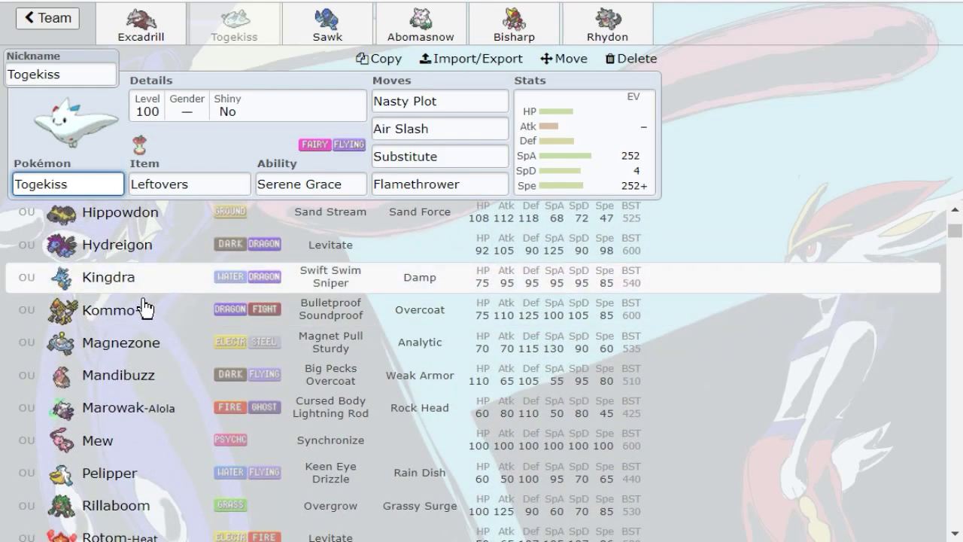
scroll(136, 312, "down", 1)
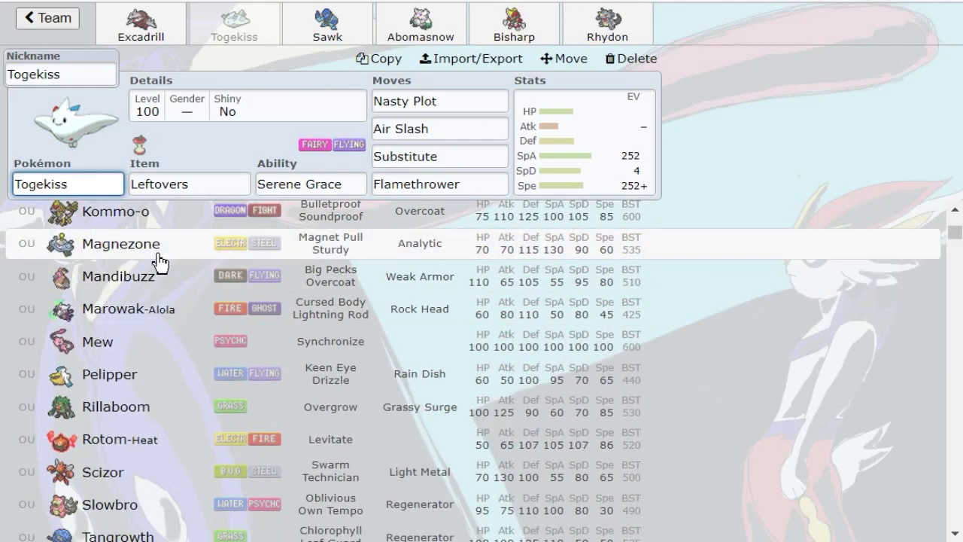
scroll(161, 263, "down", 1)
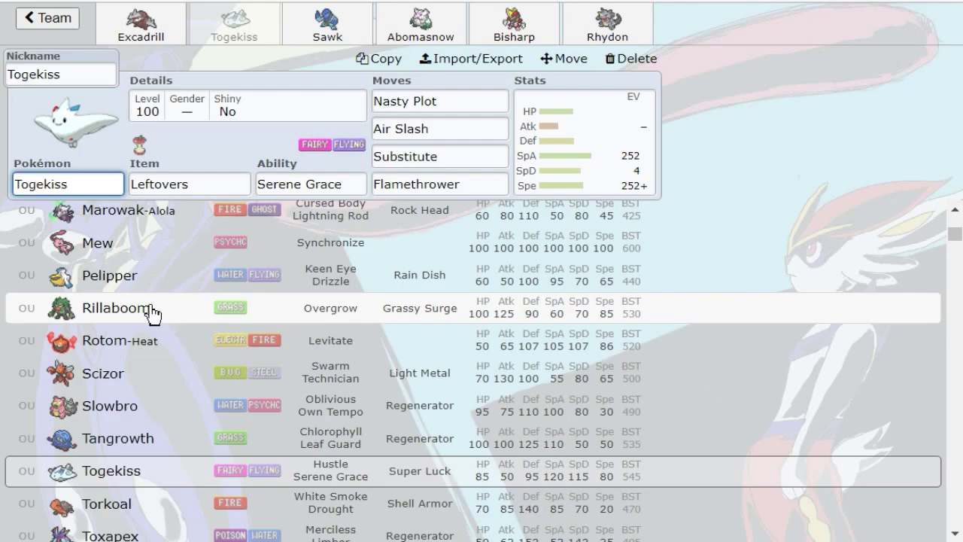
scroll(145, 344, "down", 2)
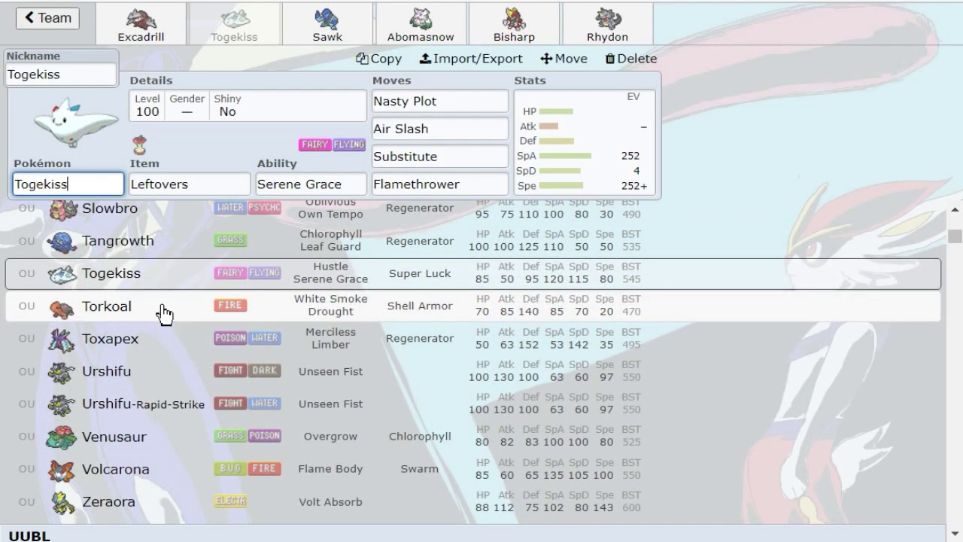
scroll(261, 215, "up", 13)
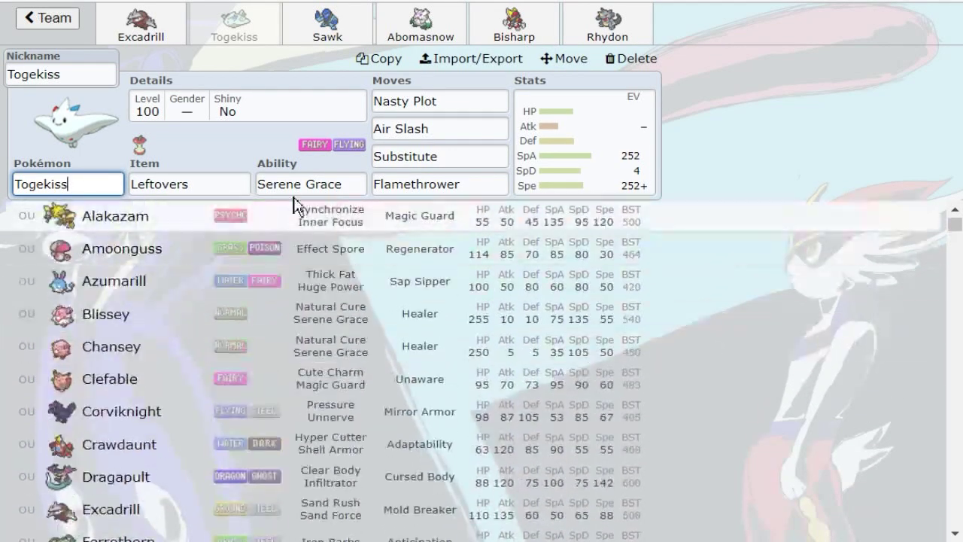
scroll(498, 273, "down", 5)
scroll(426, 304, "up", 6)
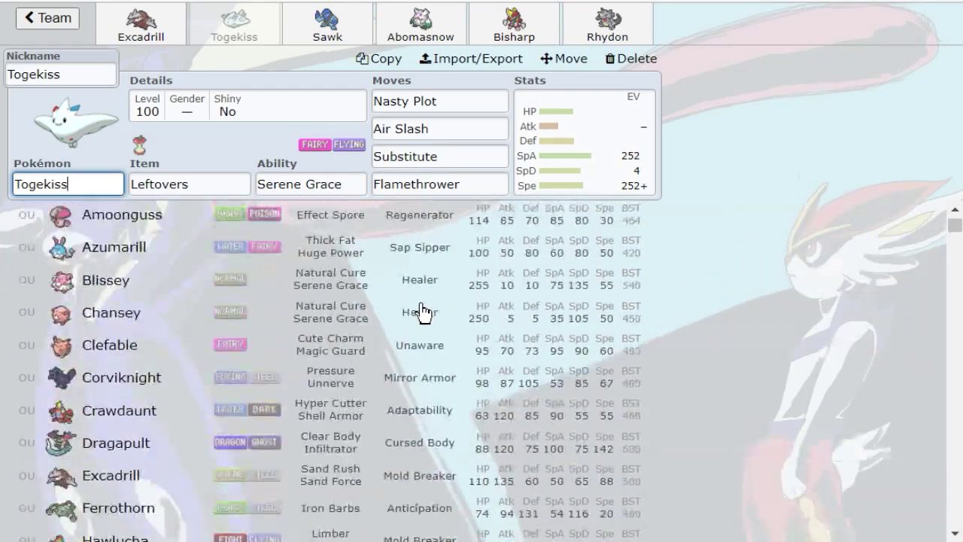
scroll(251, 329, "down", 5)
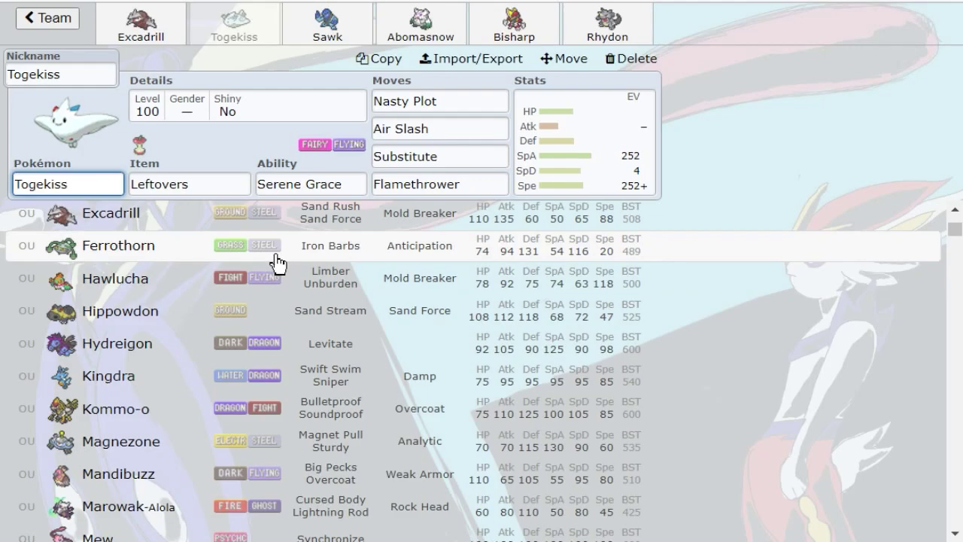
scroll(275, 263, "down", 10)
scroll(276, 262, "down", 2)
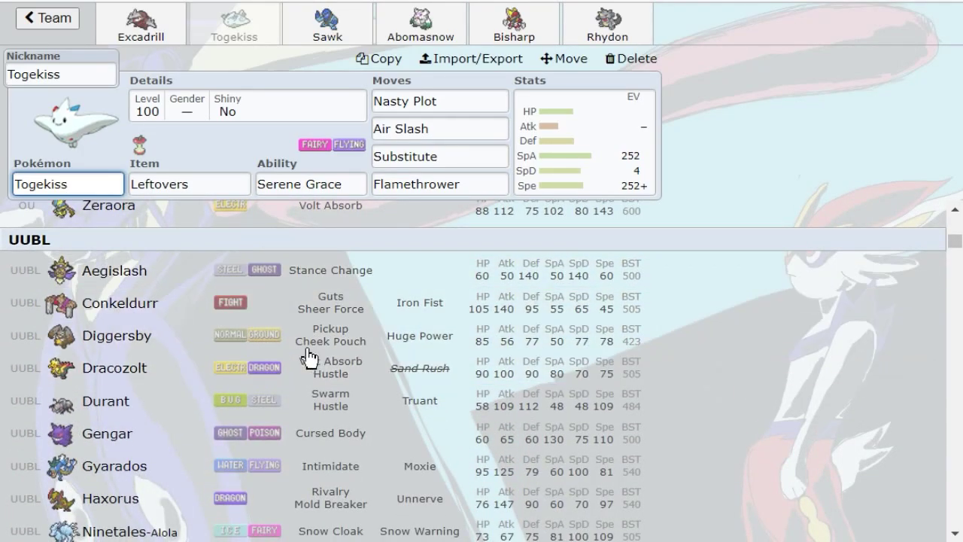
scroll(311, 311, "down", 2)
scroll(323, 275, "down", 6)
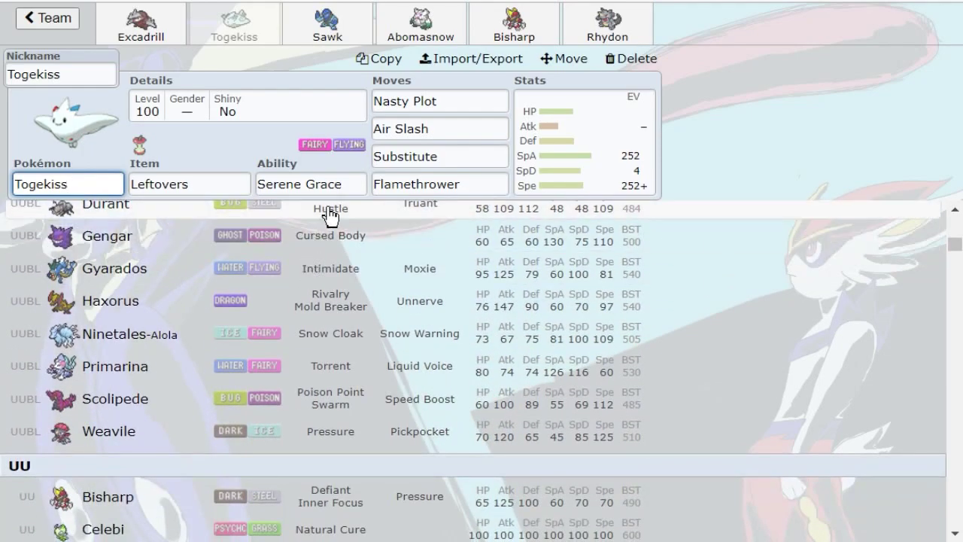
scroll(313, 258, "down", 7)
scroll(322, 258, "up", 20)
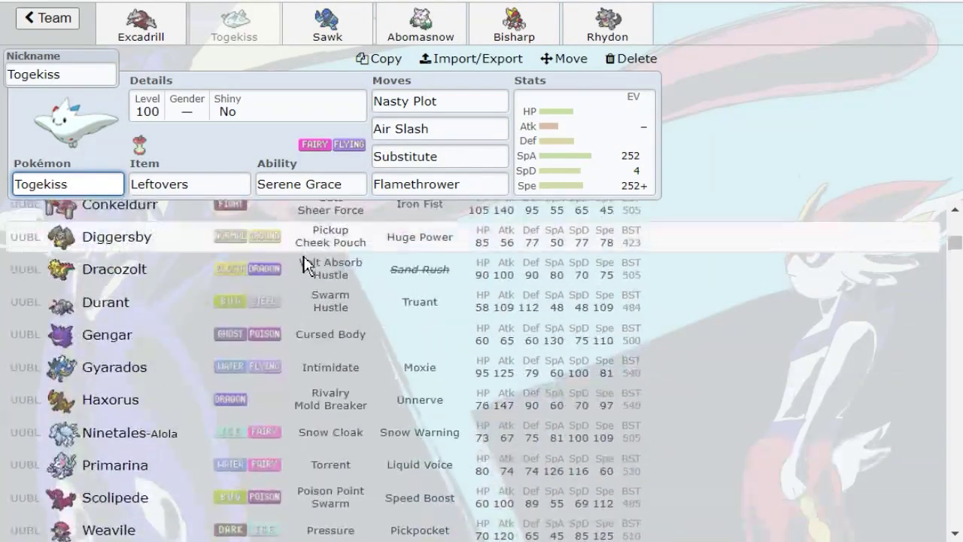
Step: Set Togekiss's Speed EVs to 104 with the Timid nature and clear its Sp. Def EVs
left_click(613, 192)
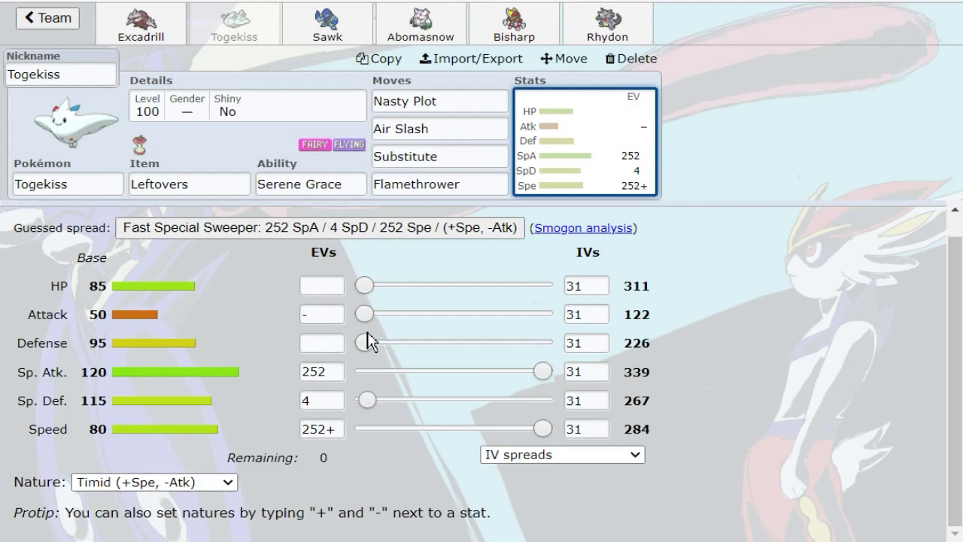
left_click_drag(543, 427, 438, 435)
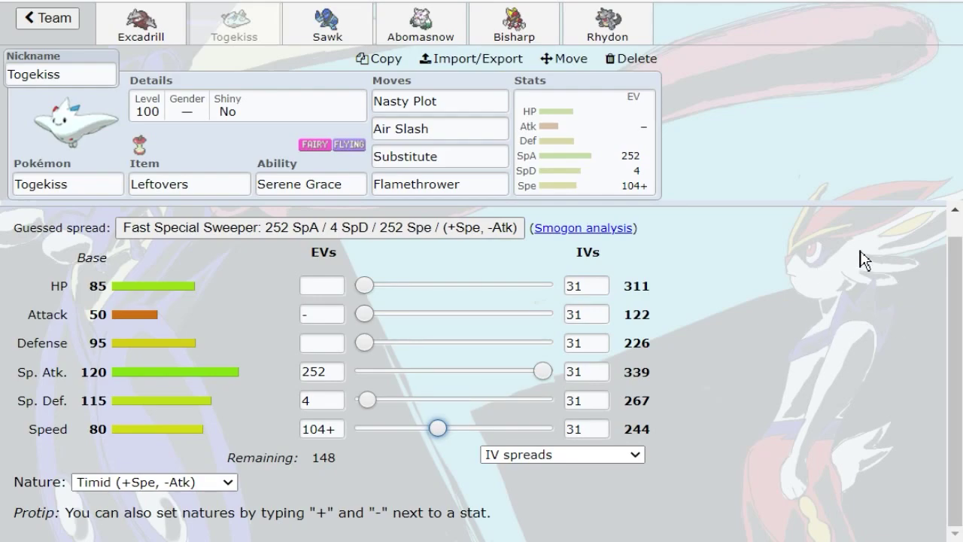
left_click(363, 399)
left_click(322, 400)
key("BackSpace")
left_click(322, 428)
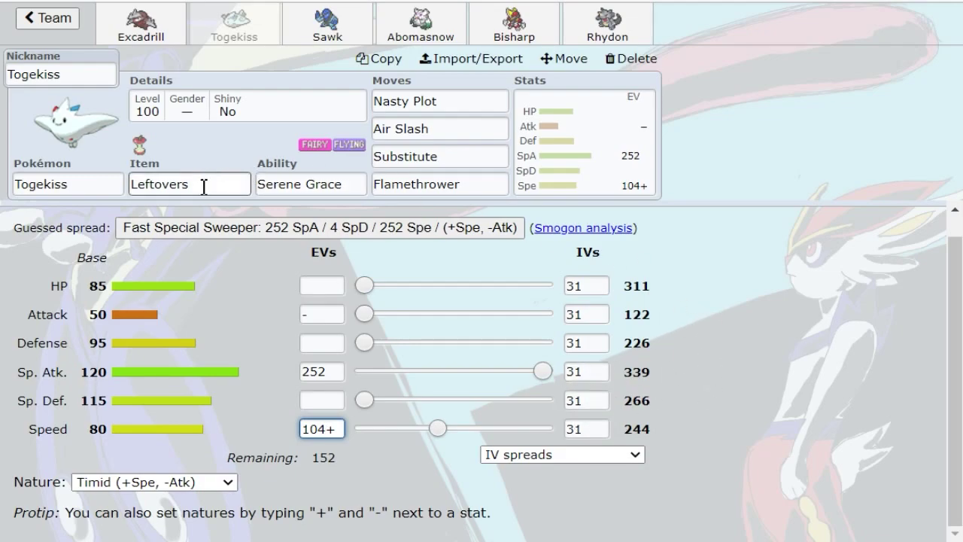
Step: Compare Togekiss's current EV spread and Speed with the stats of the listed OU Pokémon
left_click(82, 184)
scroll(209, 380, "down", 5)
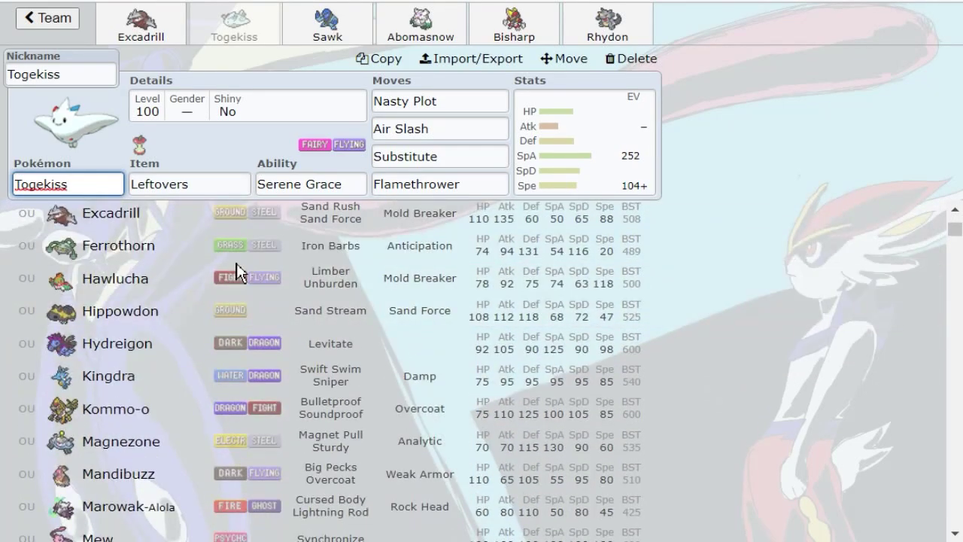
scroll(221, 318, "up", 3)
scroll(225, 330, "down", 3)
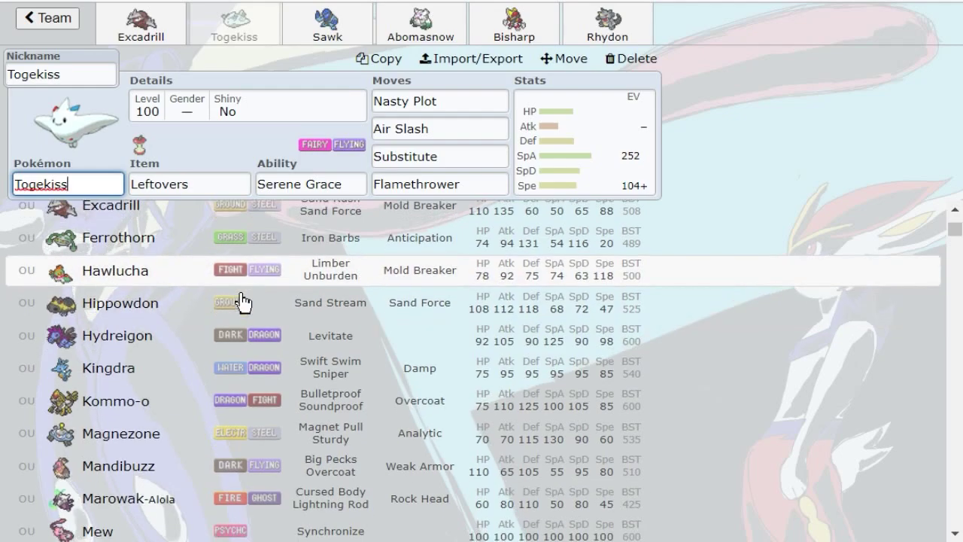
scroll(239, 297, "down", 3)
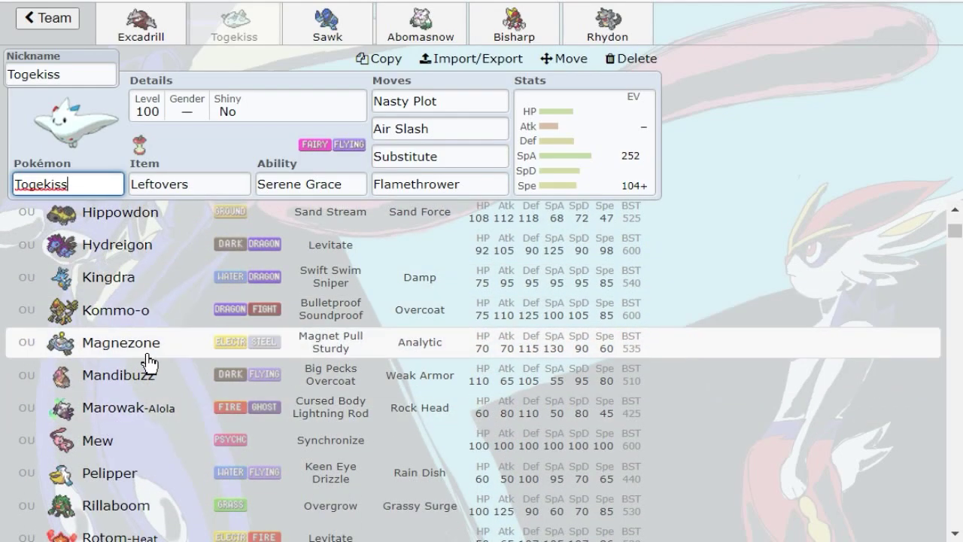
left_click(541, 142)
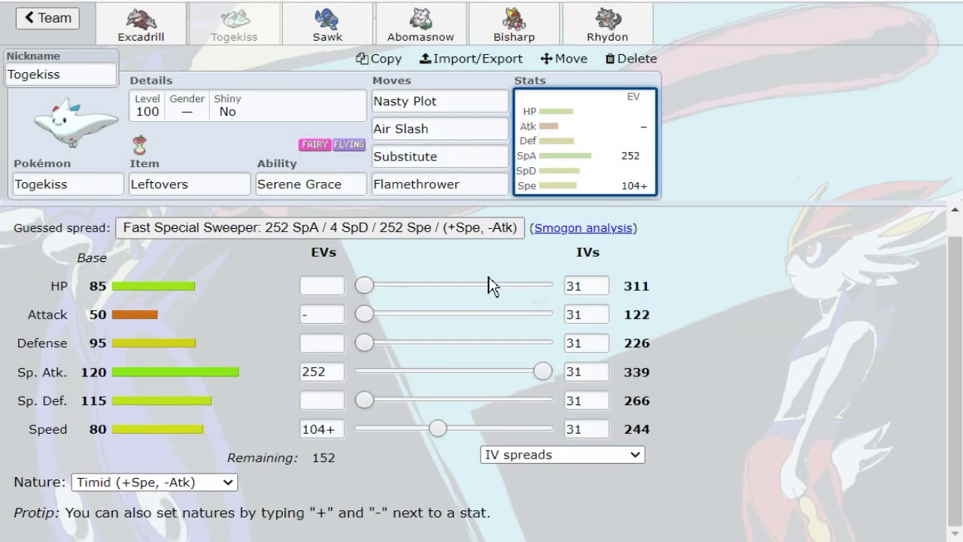
left_click(121, 188)
left_click(537, 155)
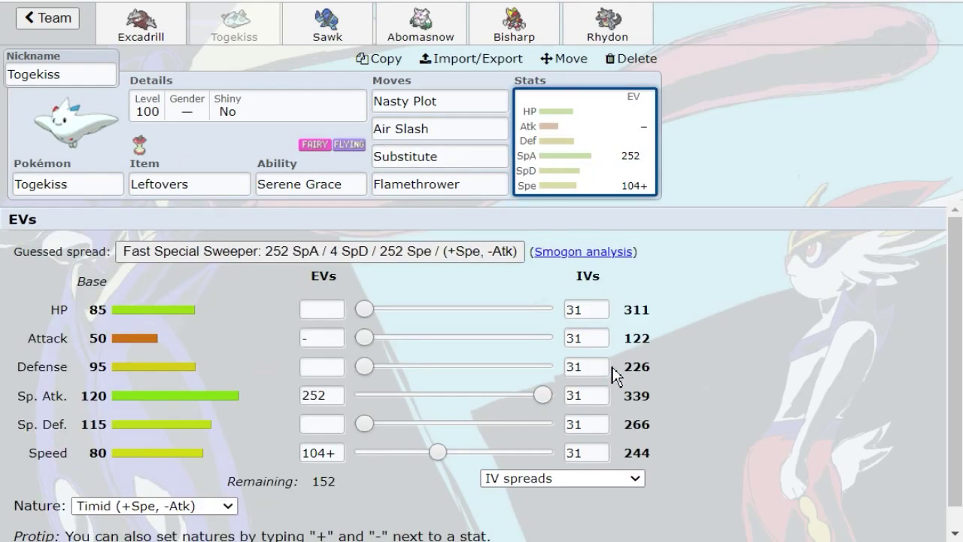
left_click(115, 189)
scroll(198, 404, "down", 15)
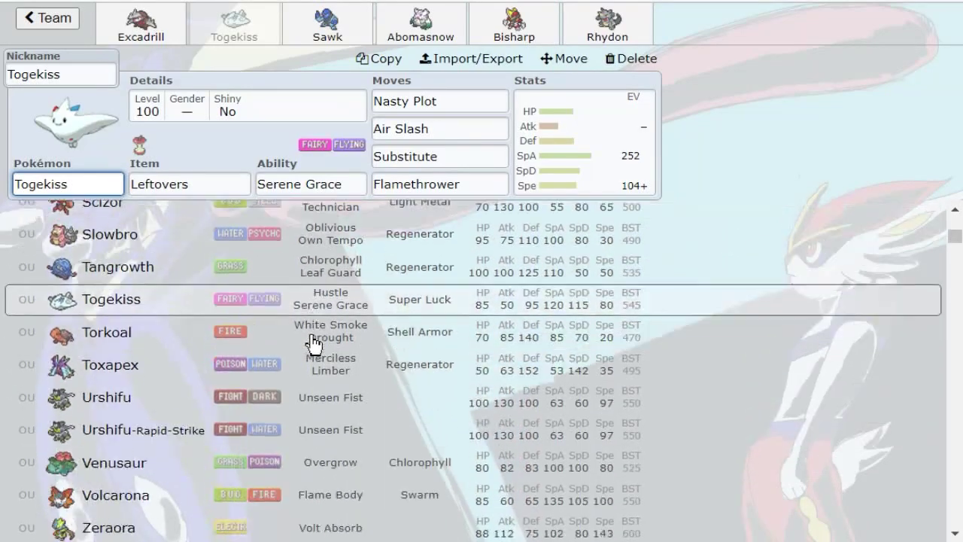
scroll(312, 344, "down", 1)
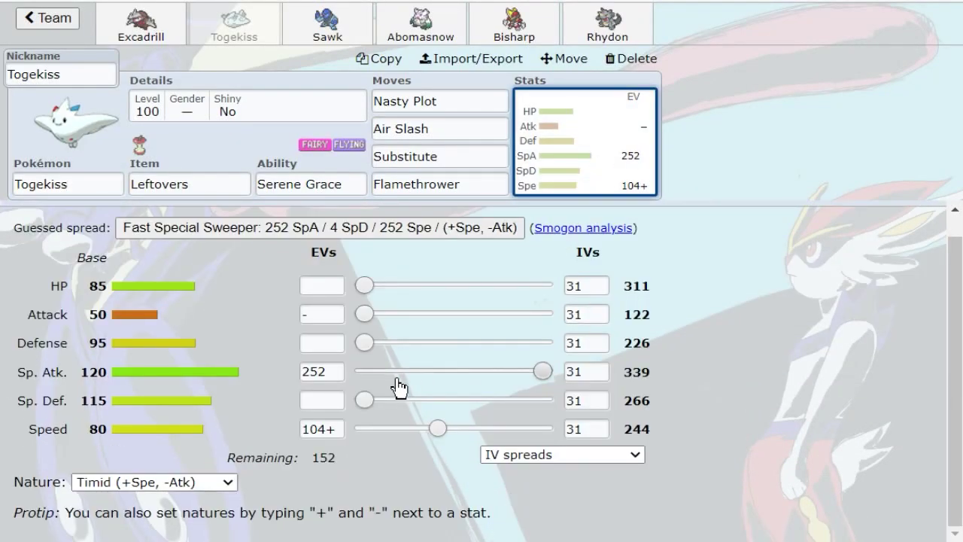
Step: Clear Togekiss's Sp. Atk EVs, change its nature to Bold (+Def, -Atk), and check the OU list again
left_click_drag(543, 370, 223, 365)
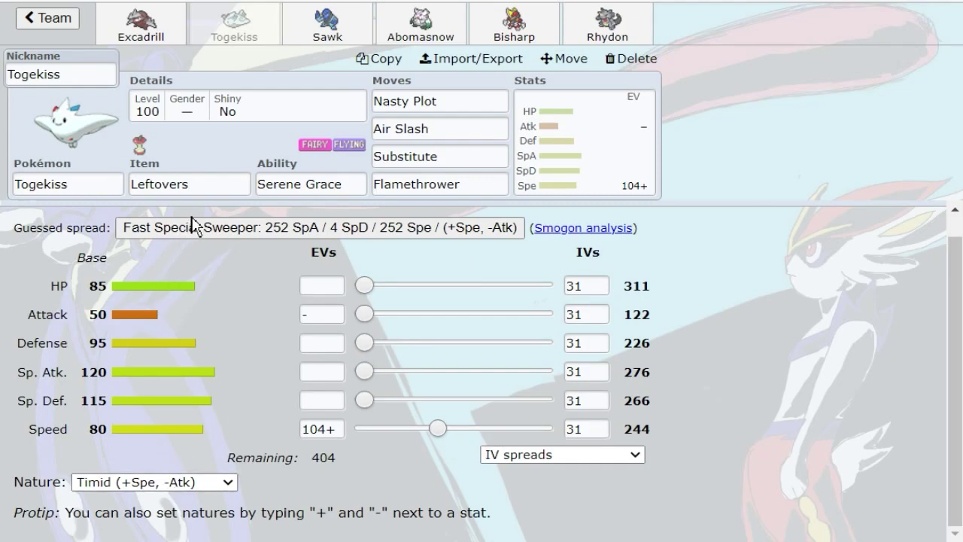
left_click(83, 184)
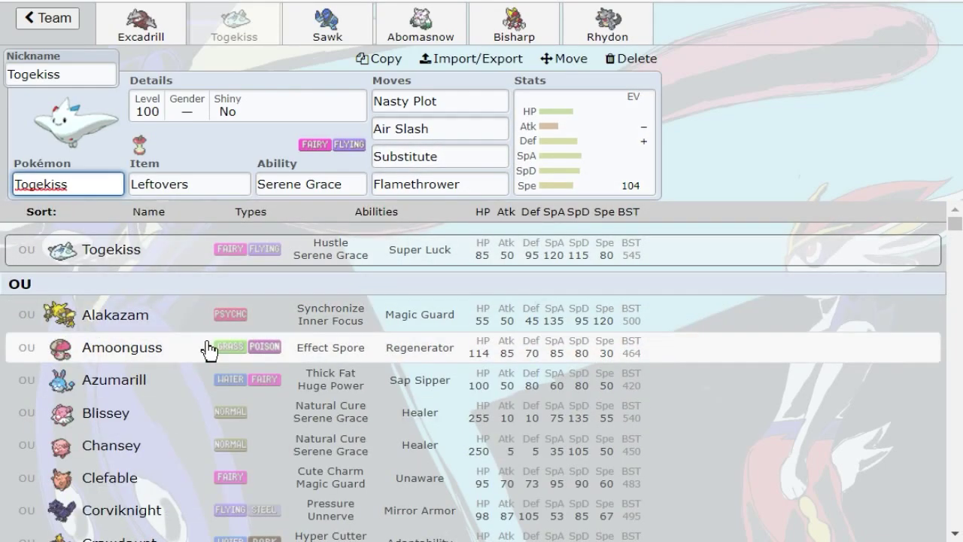
scroll(214, 328, "down", 1)
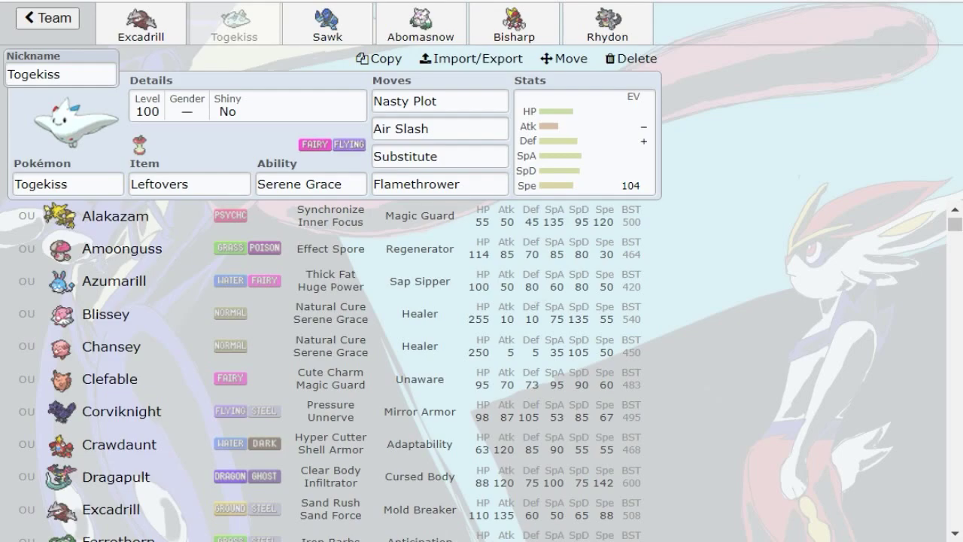
Step: Redistribute Togekiss's EVs to 252 HP, 64 Defense and 192 Speed
left_click(554, 151)
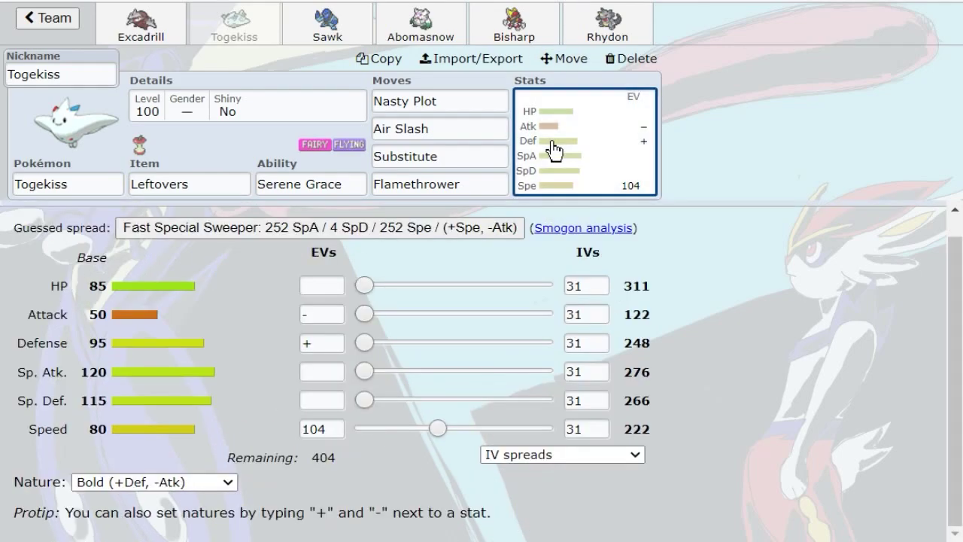
left_click_drag(426, 438, 347, 428)
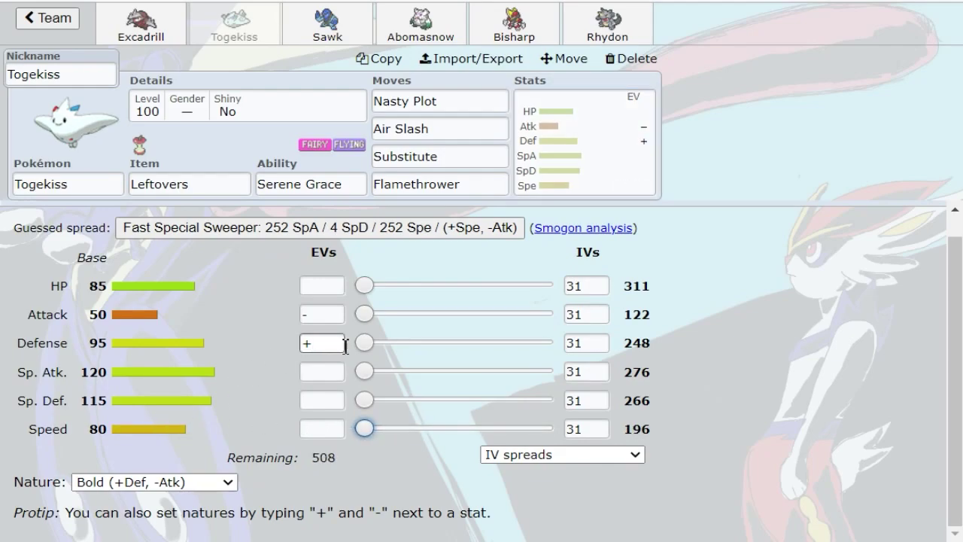
left_click_drag(365, 286, 786, 286)
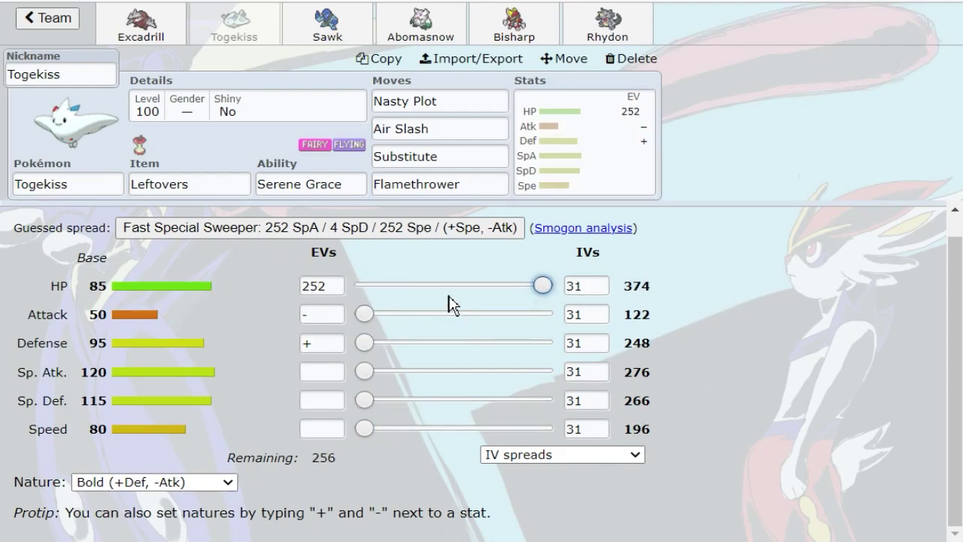
left_click_drag(365, 429, 500, 428)
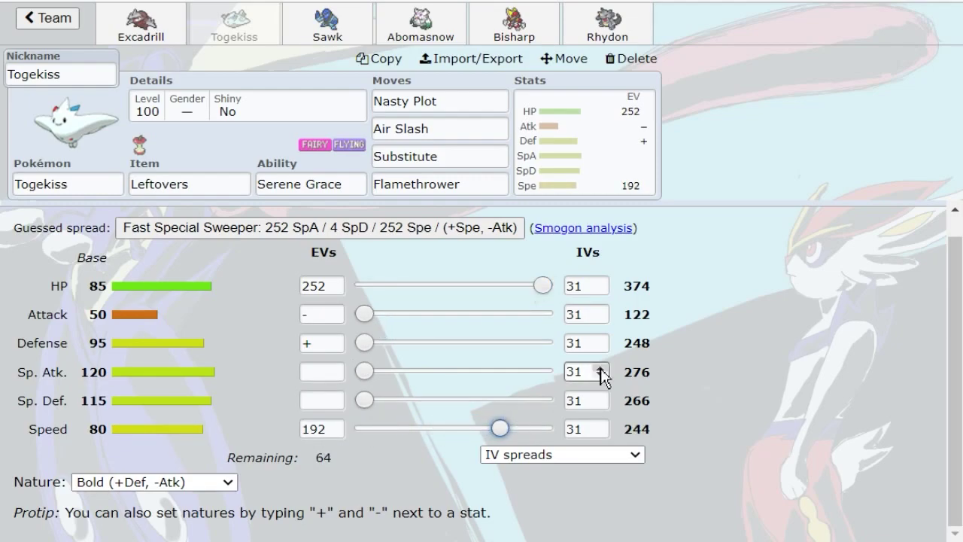
left_click_drag(366, 344, 418, 348)
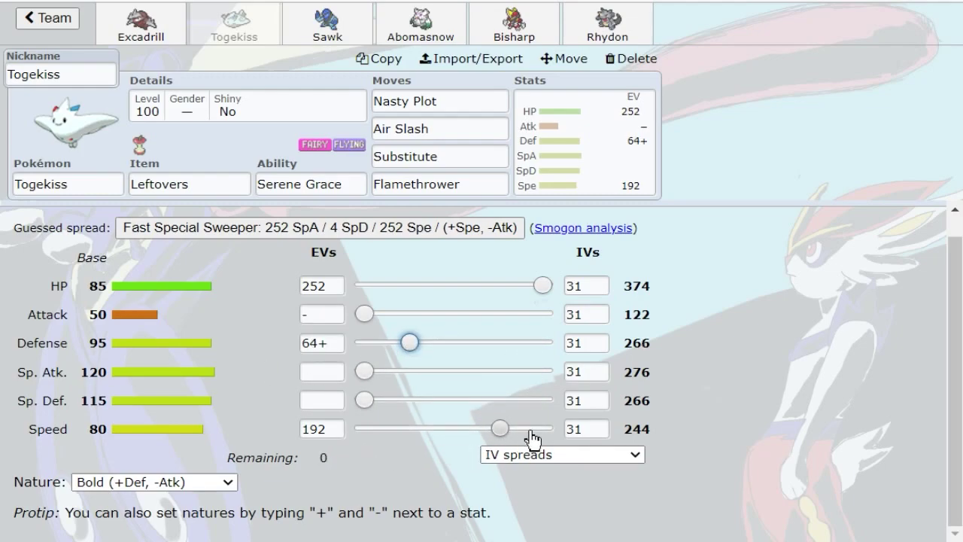
Step: Try Togekiss with the Timid (+Spe, -Atk) nature, 104 Speed EVs and 152 Defense EVs
left_click(158, 495)
left_click_drag(500, 429, 439, 427)
left_click_drag(409, 342, 848, 361)
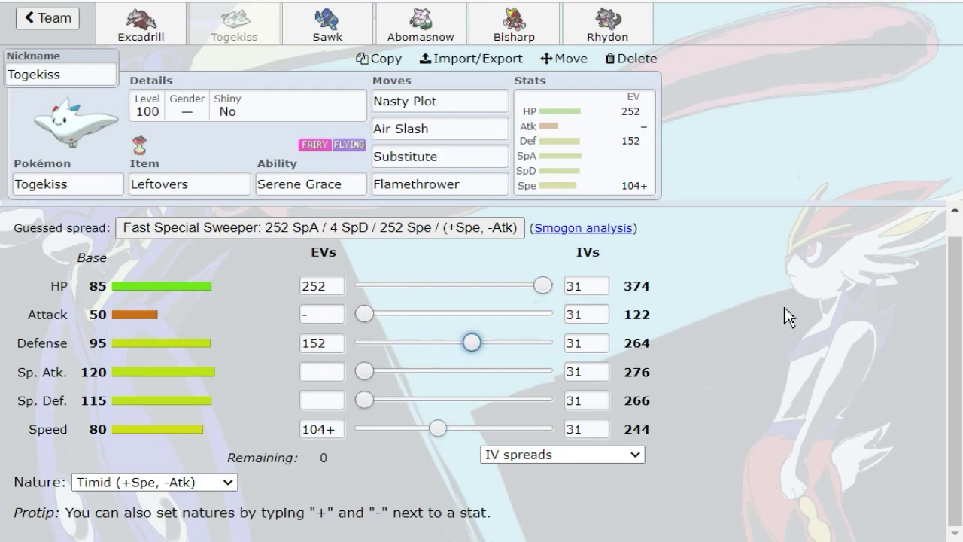
Step: Return Togekiss to the Bold (+Def, -Atk) nature with 192 Speed EVs and 64 Defense EVs
left_click(188, 485)
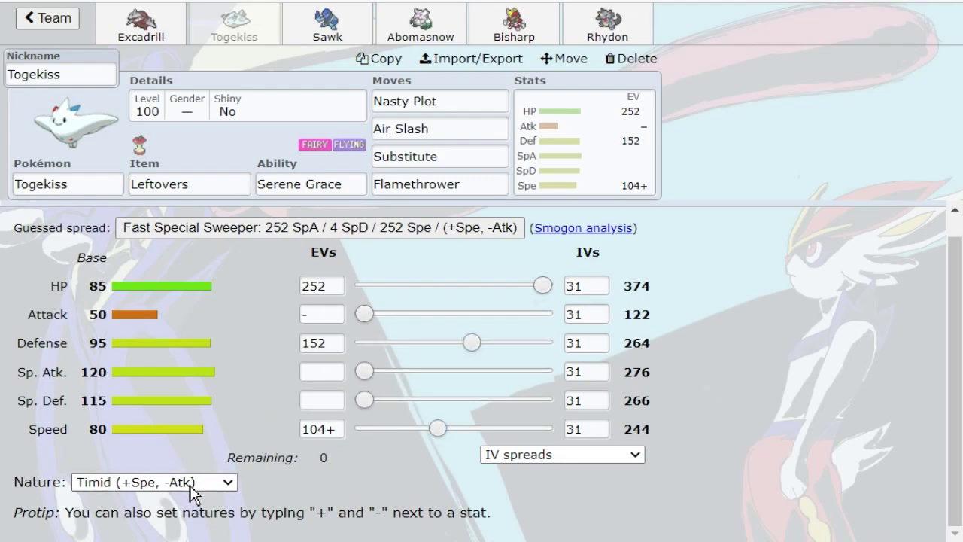
left_click(192, 495)
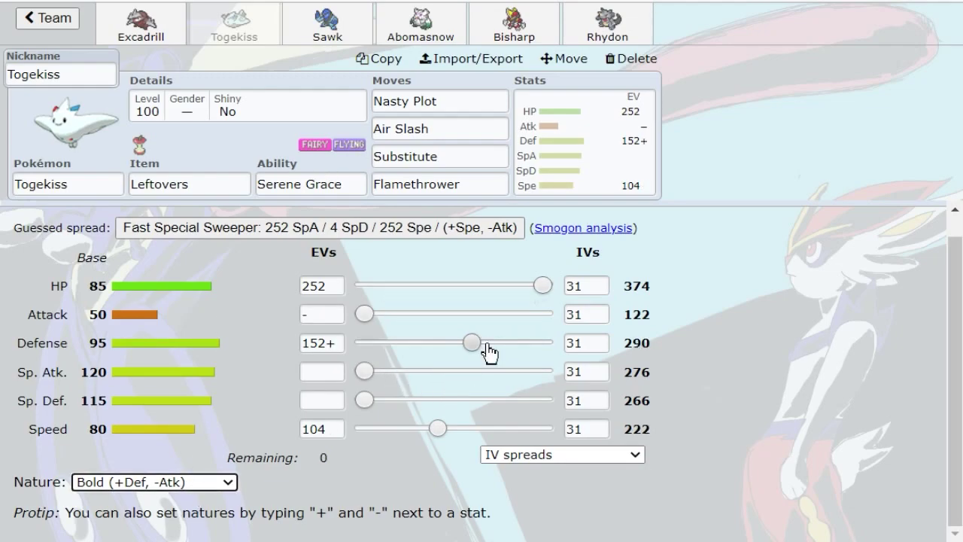
left_click_drag(471, 343, 246, 338)
left_click_drag(440, 432, 501, 432)
left_click_drag(364, 343, 475, 351)
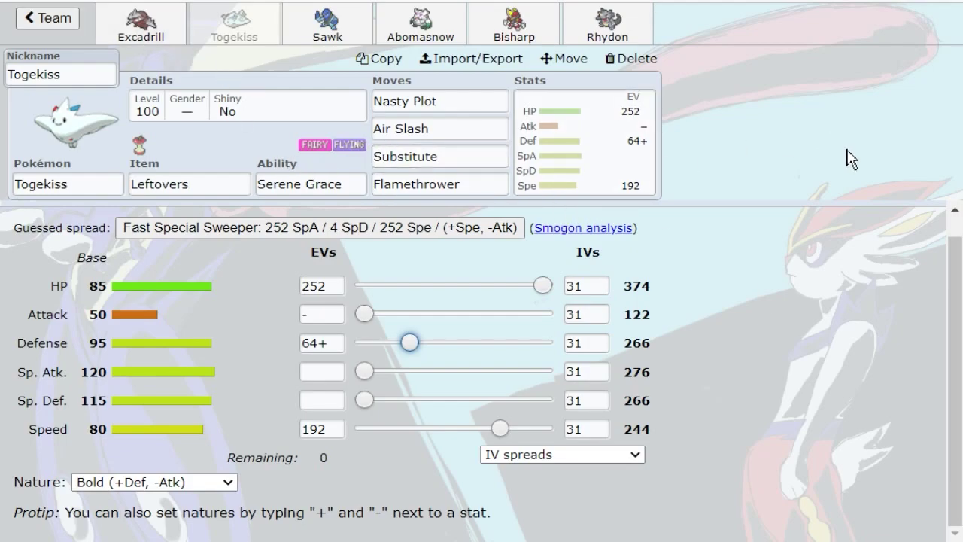
Step: Replace Togekiss's Leftovers with Heavy-Duty Boots and bring its EV spread back into view
left_click(216, 189)
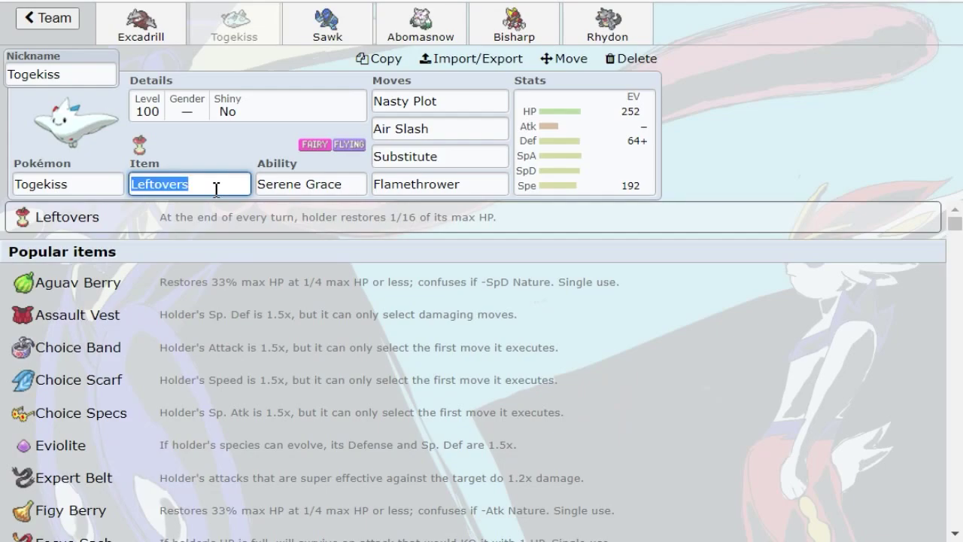
type("heav")
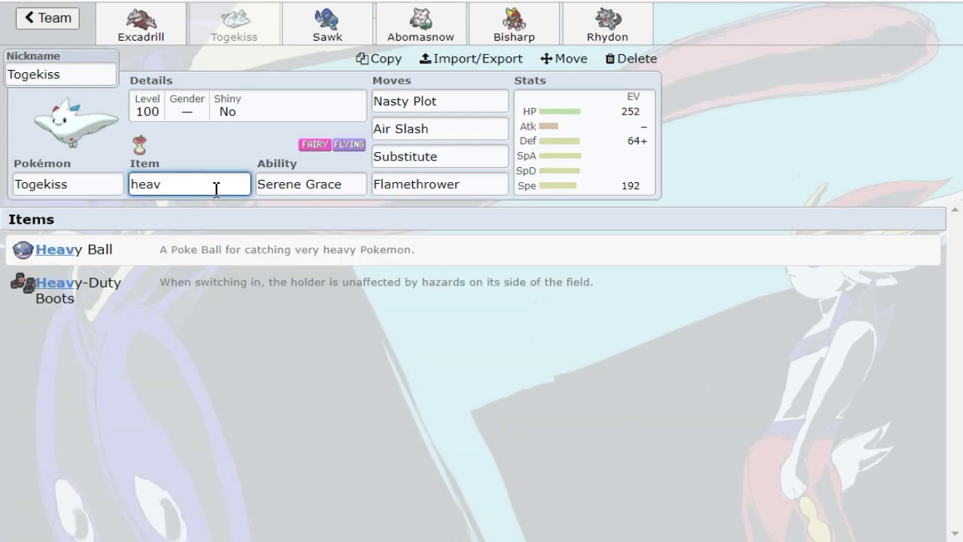
left_click(305, 281)
left_click(574, 165)
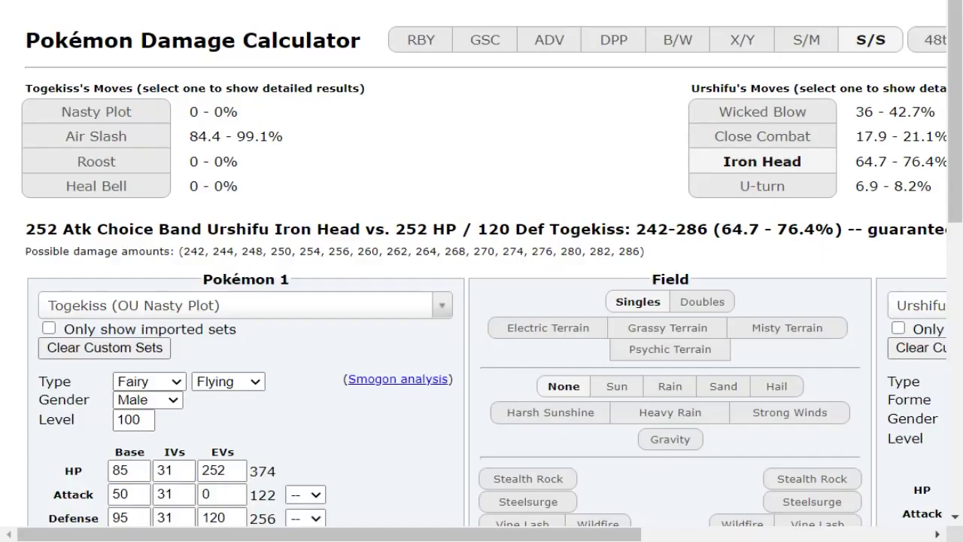
Step: In the Pokémon Damage Calculator, set Togekiss's Defense EVs to 64 and its nature to Bold (+Def, -Atk)
scroll(247, 273, "down", 1)
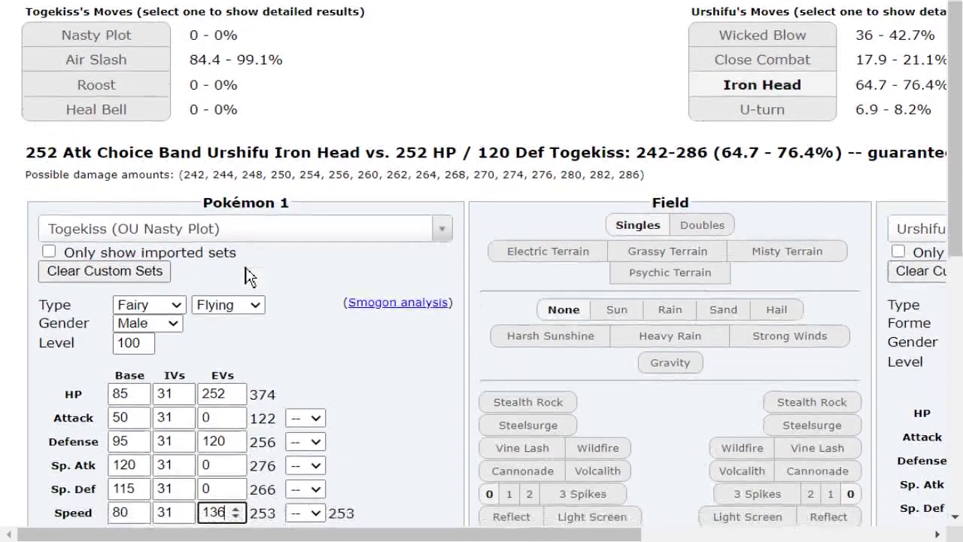
double_click(218, 419)
type("64")
scroll(316, 394, "down", 1)
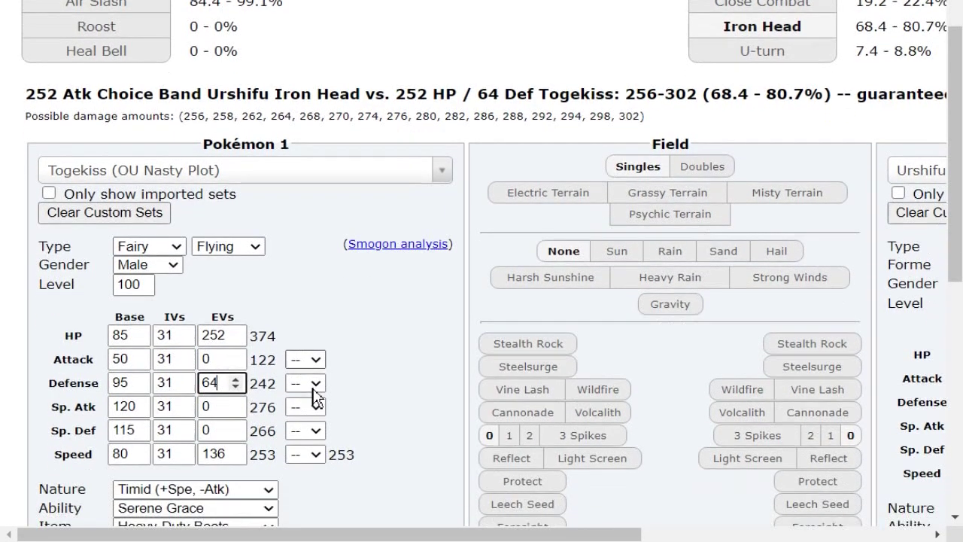
key("b")
key("o")
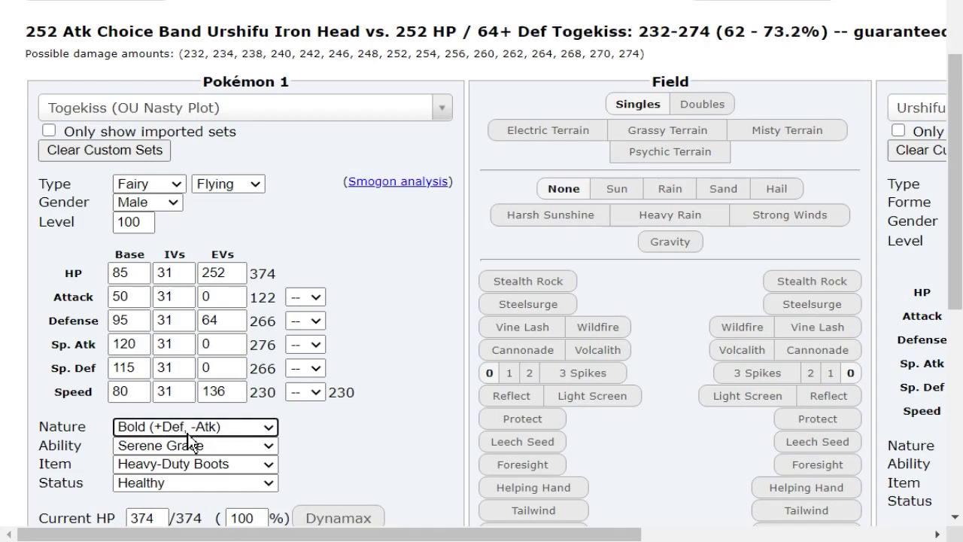
Step: Calculate and read the damage of Urshifu's Choice Band Wicked Blow against the updated Togekiss
scroll(602, 75, "up", 3)
left_click(709, 122)
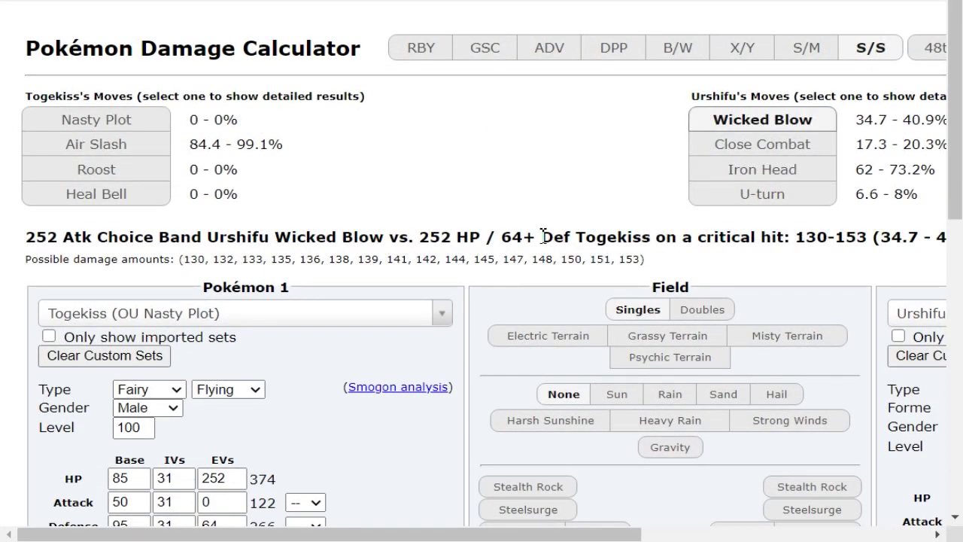
left_click_drag(540, 237, 952, 259)
left_click(504, 209)
left_click(345, 166)
left_click(358, 144)
left_click(366, 123)
left_click_drag(519, 238, 2, 238)
Step: Back in the Pokémon Showdown team builder, replace Togekiss's Substitute with Roost and clear Flamethrower from its fourth move
key("ctrl+Tab")
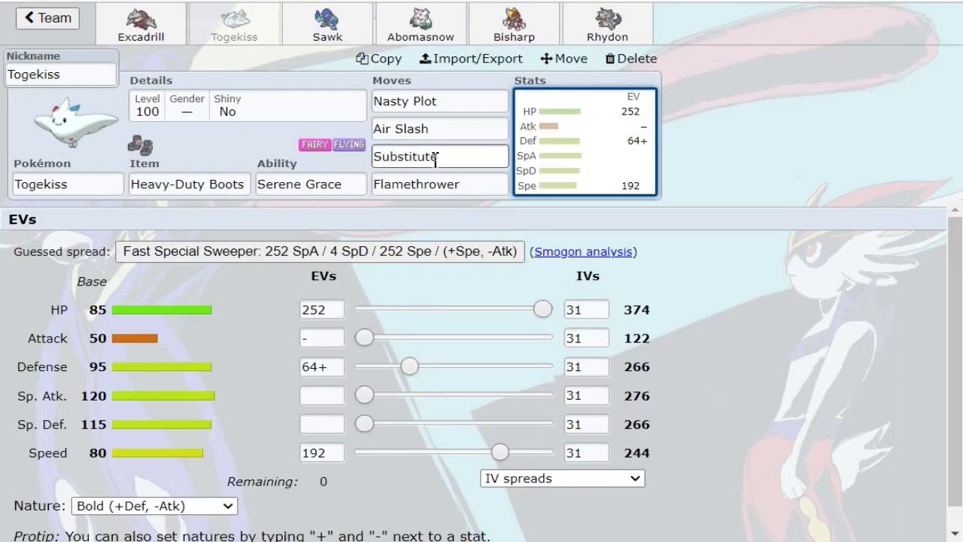
left_click(436, 156)
type("roo")
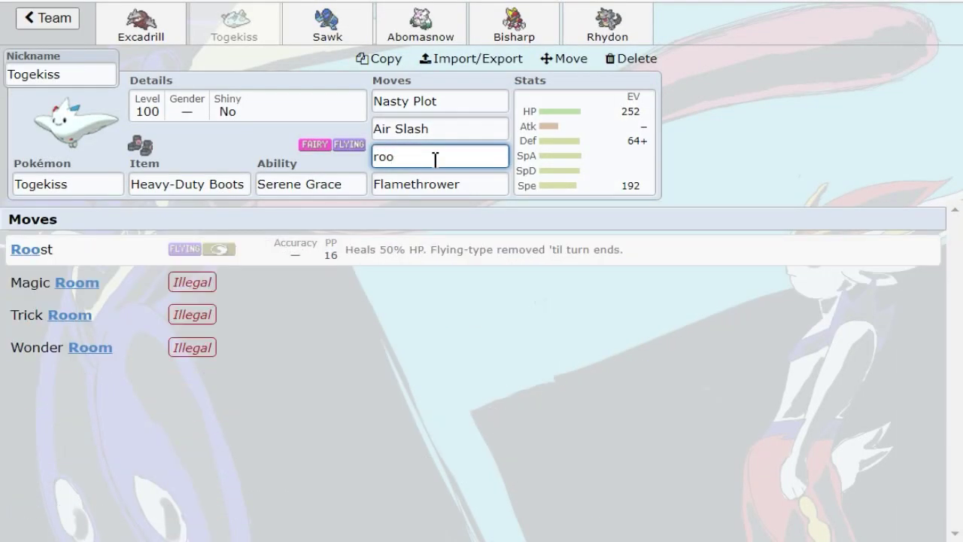
left_click(445, 248)
key("BackSpace")
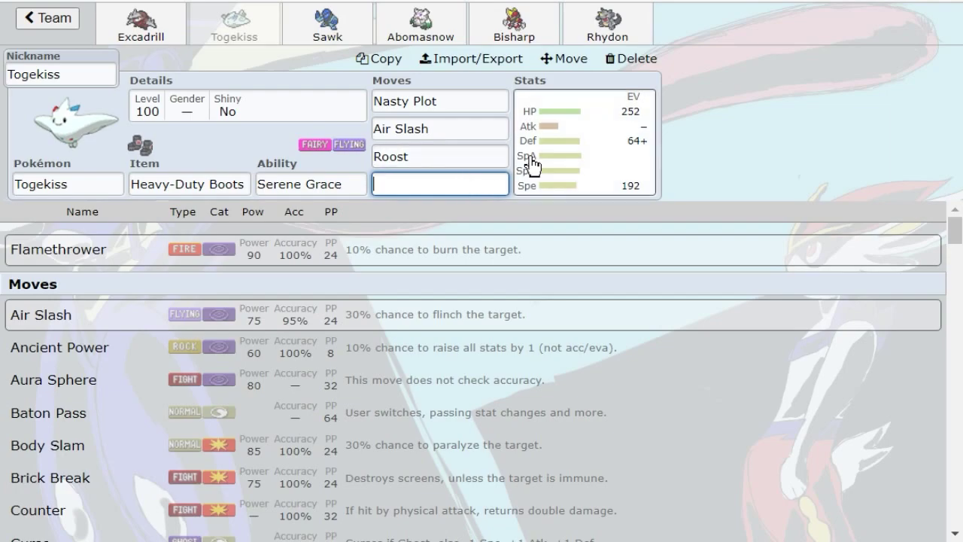
left_click(519, 167)
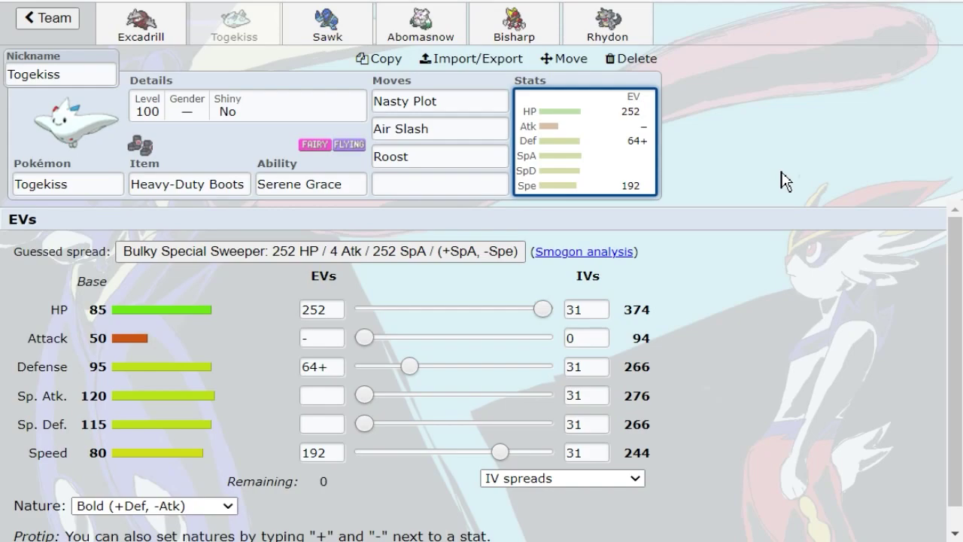
Step: Open Sawk's set and review the move options for its Ice Punch and Knock Off slots
left_click(325, 29)
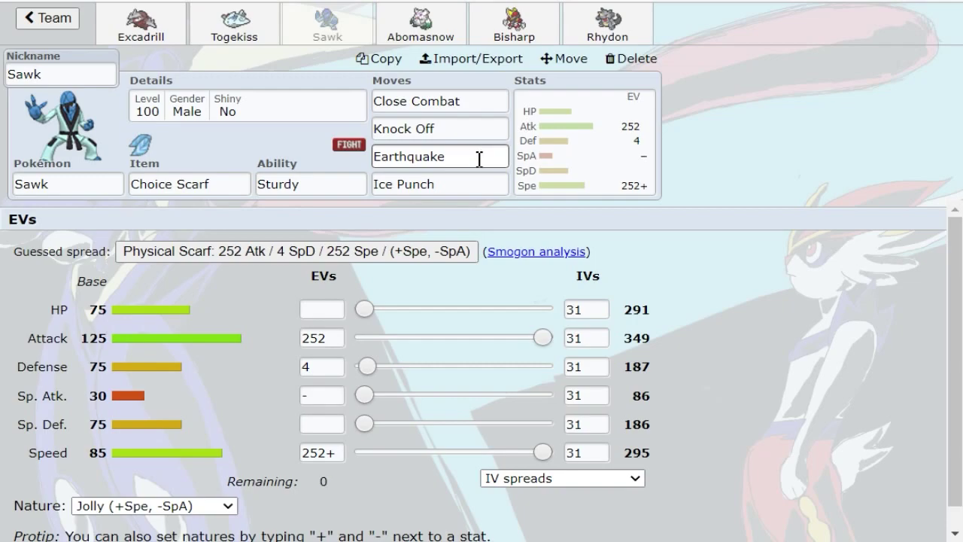
left_click(397, 183)
scroll(346, 344, "down", 3)
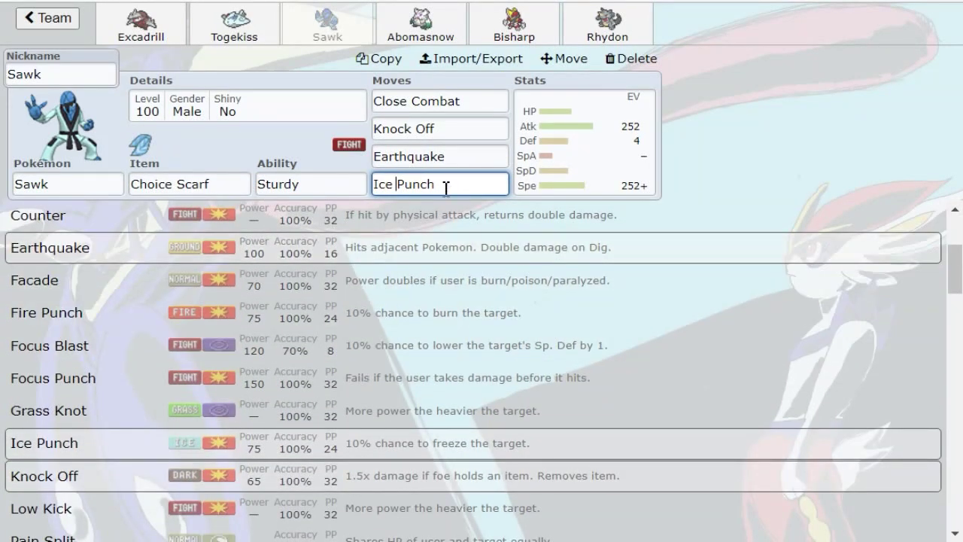
left_click(462, 131)
left_click(514, 151)
left_click(468, 133)
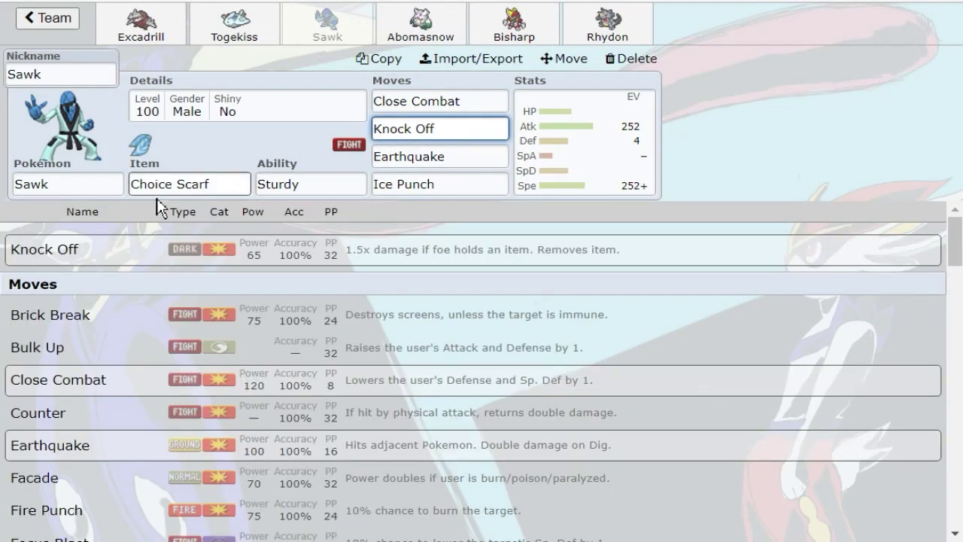
Step: Look through the OU Pokémon list to judge Sawk's matchups, stats and move coverage
left_click(102, 184)
scroll(214, 349, "down", 4)
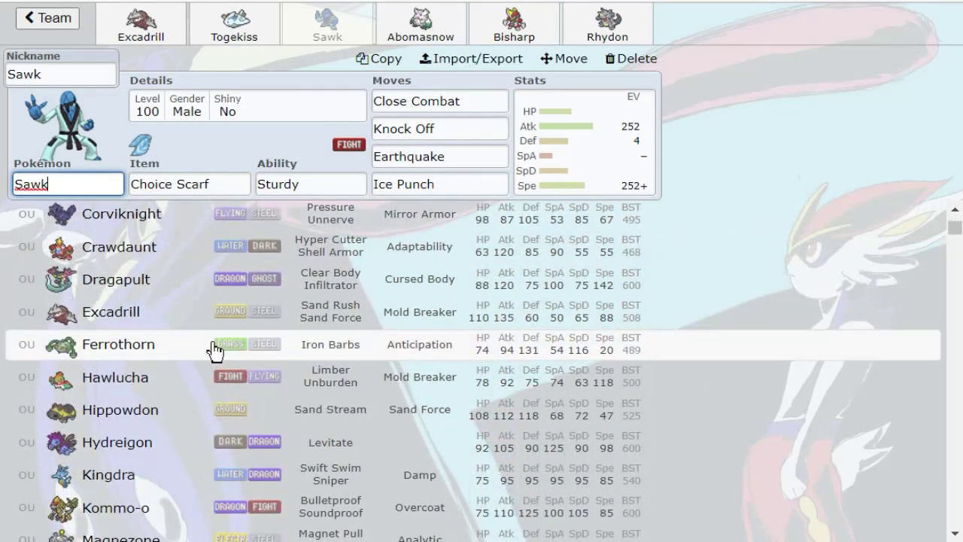
scroll(214, 350, "down", 5)
scroll(224, 327, "down", 4)
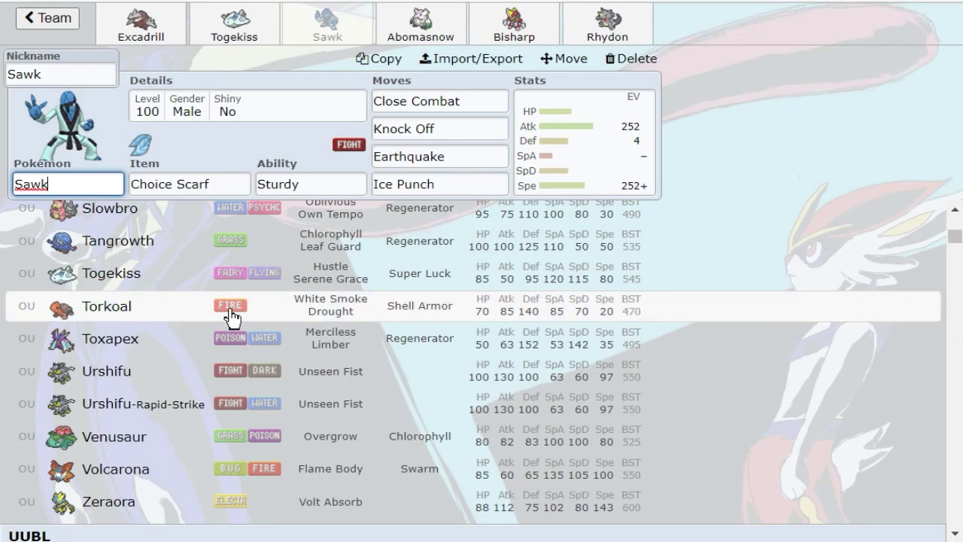
scroll(233, 312, "up", 7)
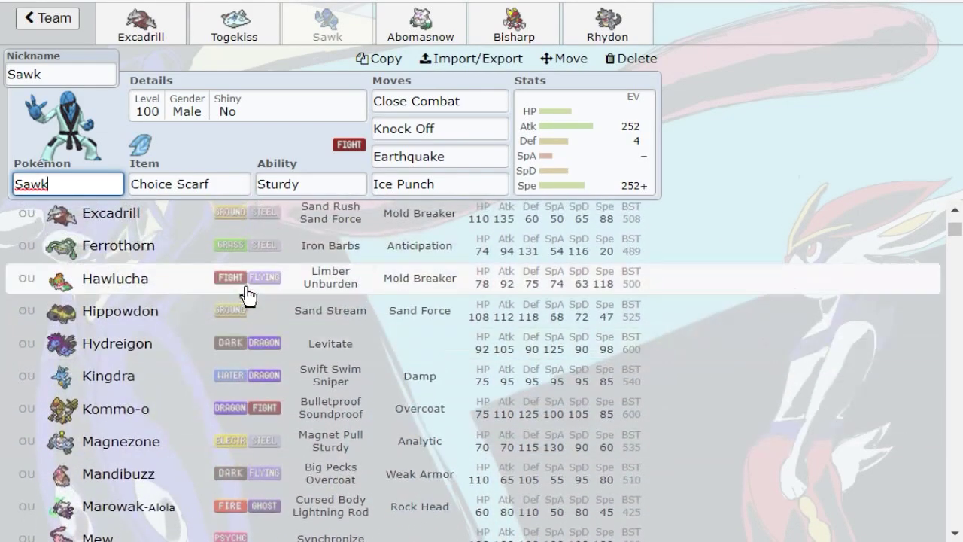
scroll(248, 292, "up", 5)
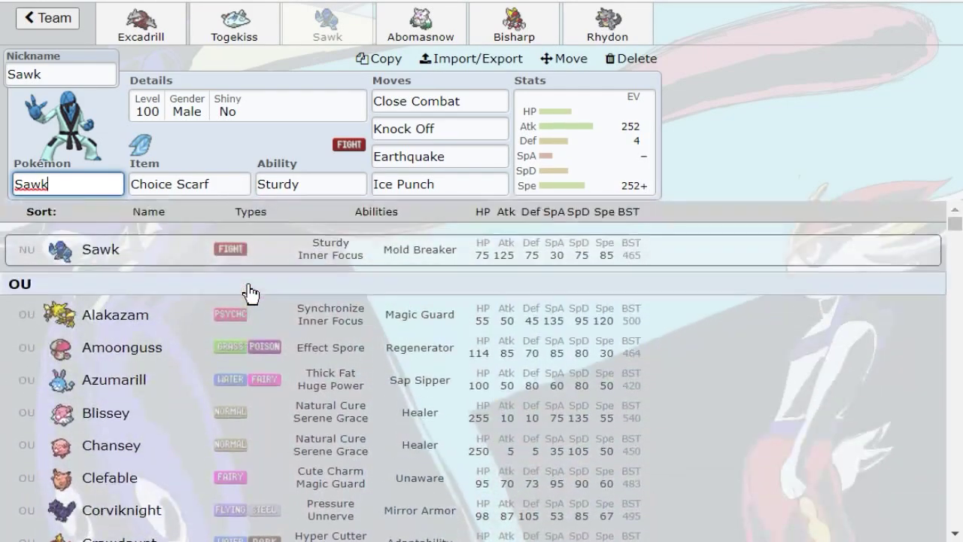
Step: Examine Sawk's EV spread and browse the available moves as alternatives to Knock Off
left_click(640, 192)
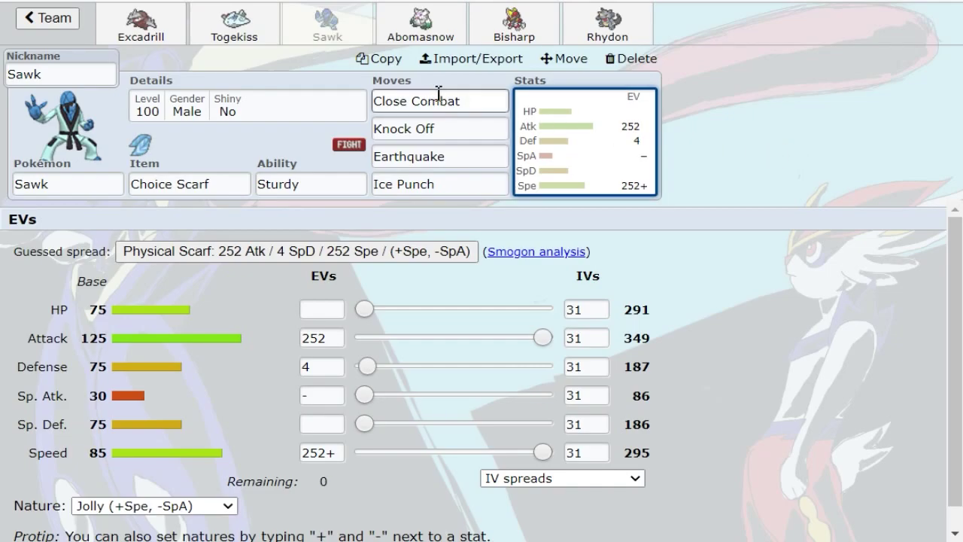
left_click(451, 128)
scroll(406, 361, "down", 10)
scroll(424, 309, "down", 8)
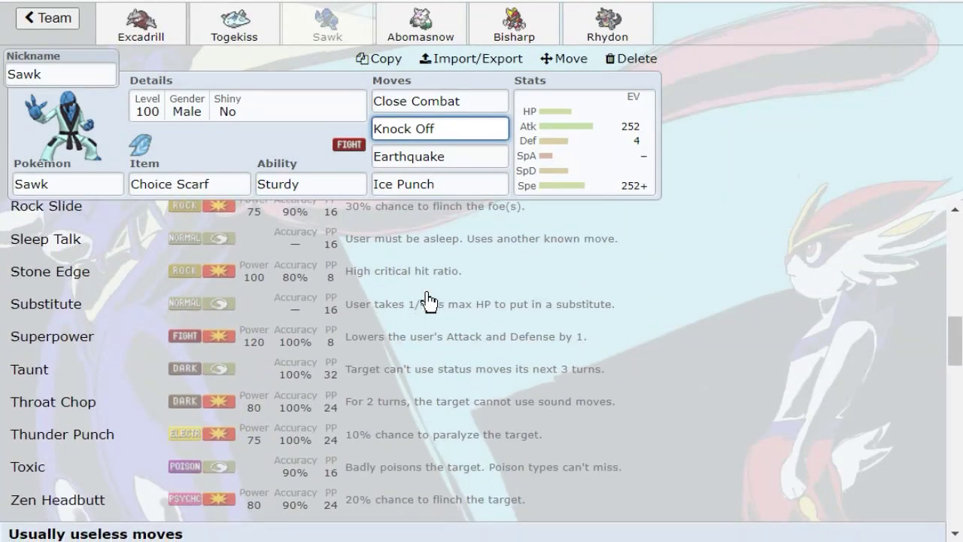
scroll(406, 309, "up", 3)
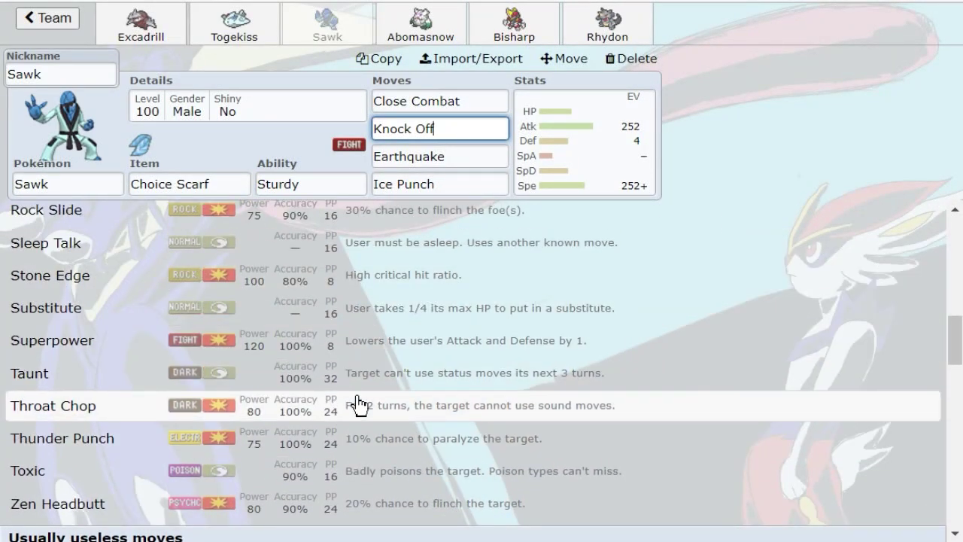
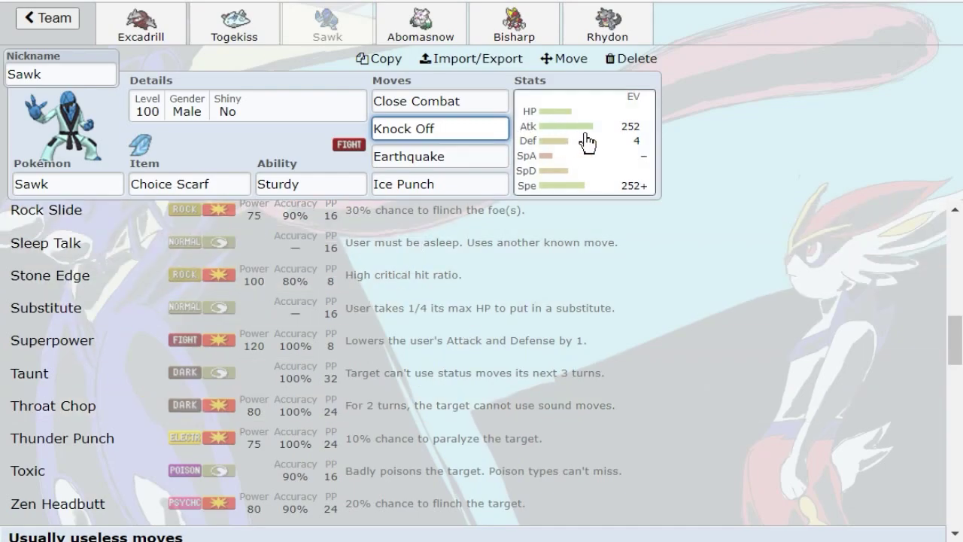
left_click(556, 131)
left_click(462, 130)
left_click(599, 158)
left_click(464, 127)
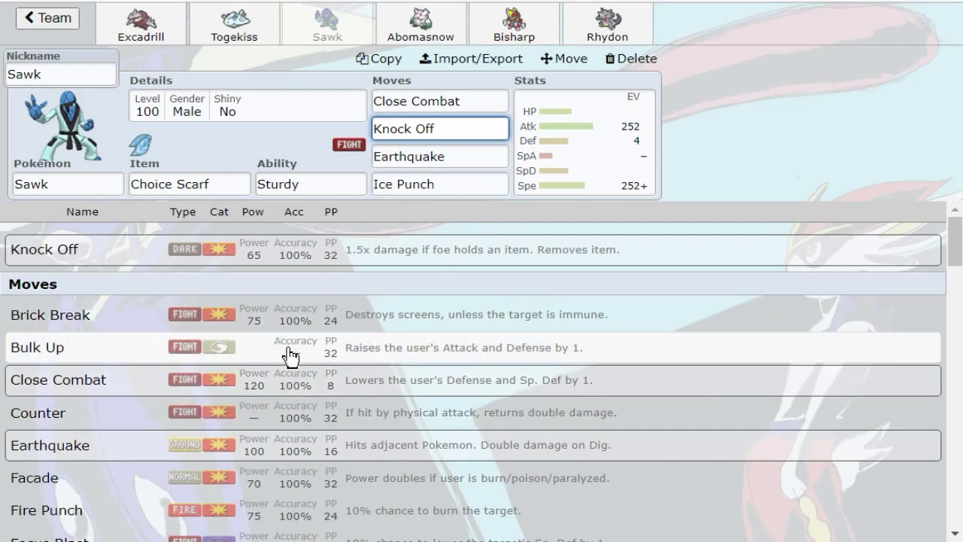
scroll(343, 322, "down", 3)
scroll(391, 286, "down", 7)
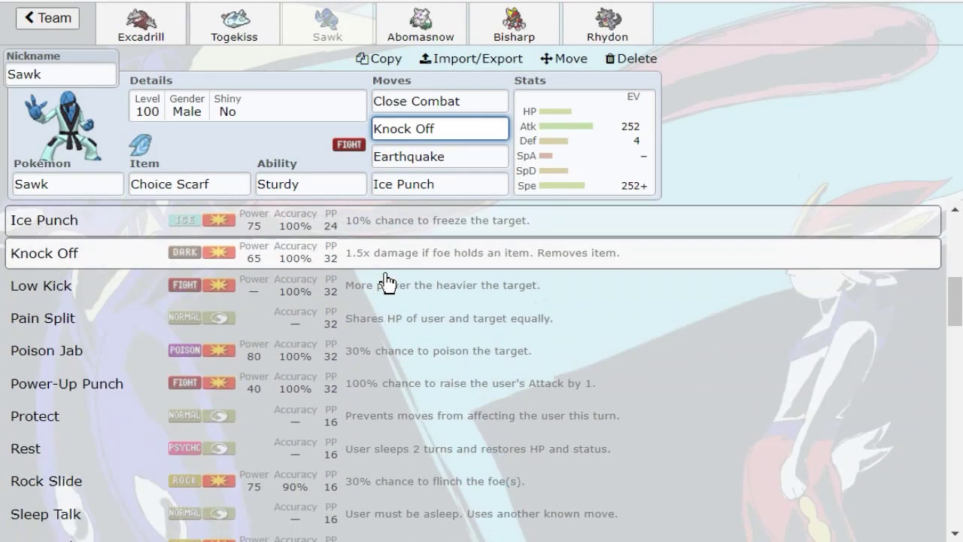
Step: Recheck Sawk's EVs and browse its move list, including the usually useless moves, for alternatives to Ice Punch
left_click(549, 180)
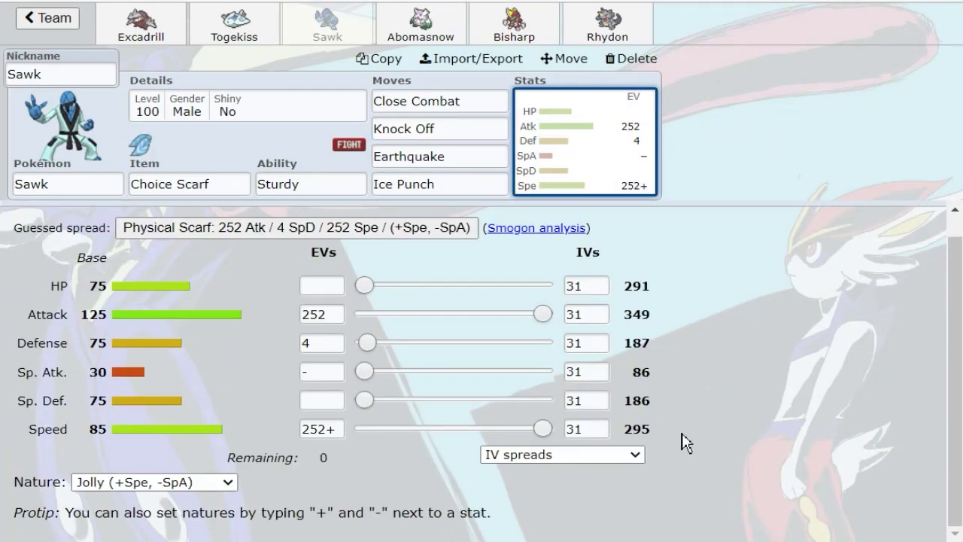
left_click(447, 195)
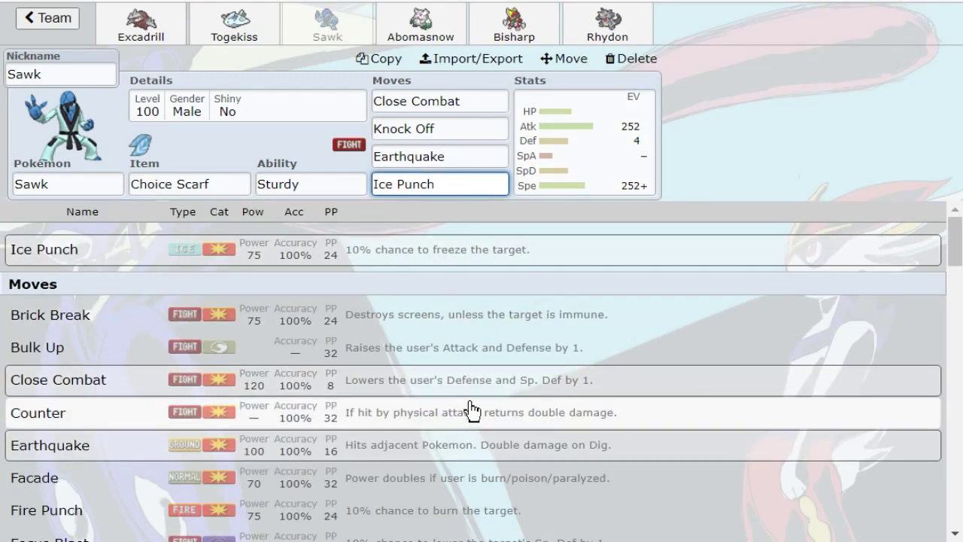
scroll(488, 352, "down", 8)
scroll(602, 366, "down", 3)
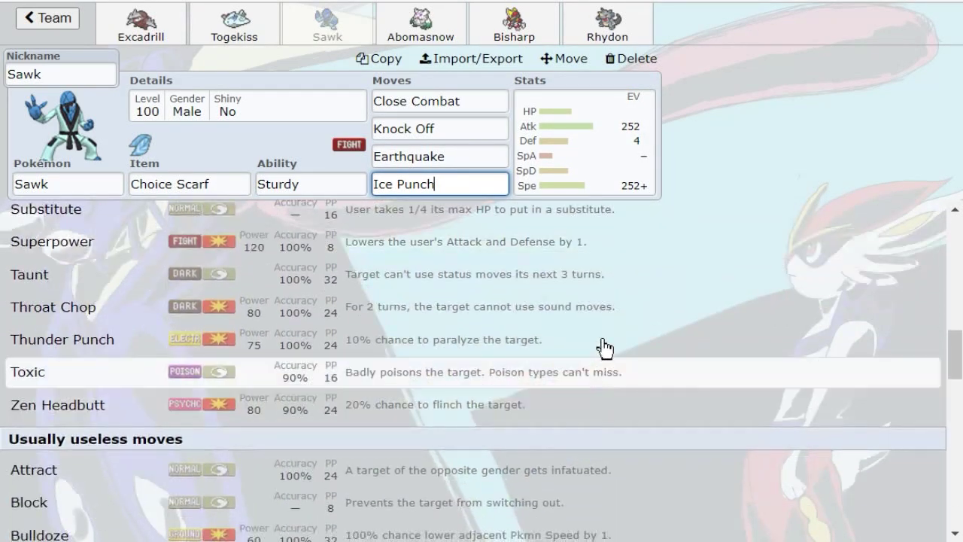
scroll(419, 263, "down", 3)
scroll(421, 337, "down", 3)
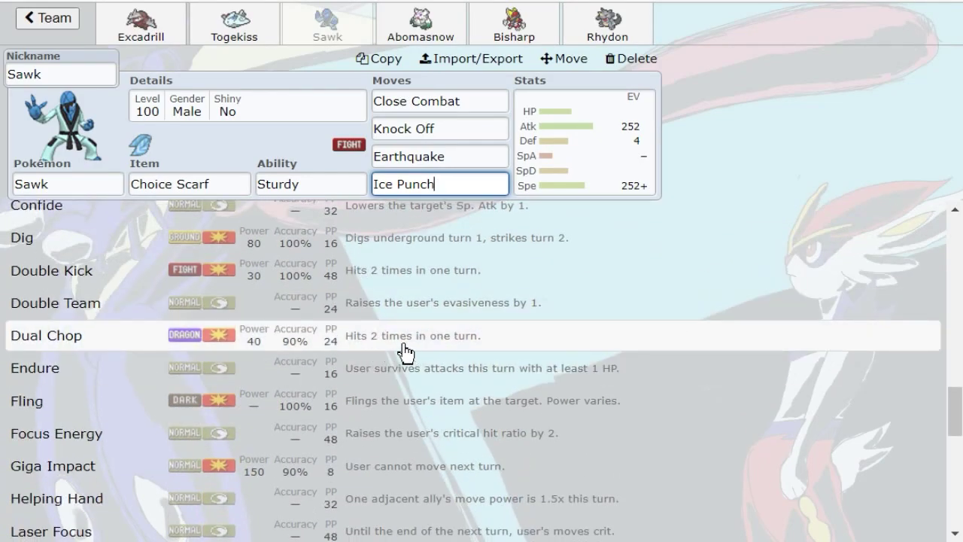
Step: Check Sawk's stats once more and open its ability options
left_click(571, 149)
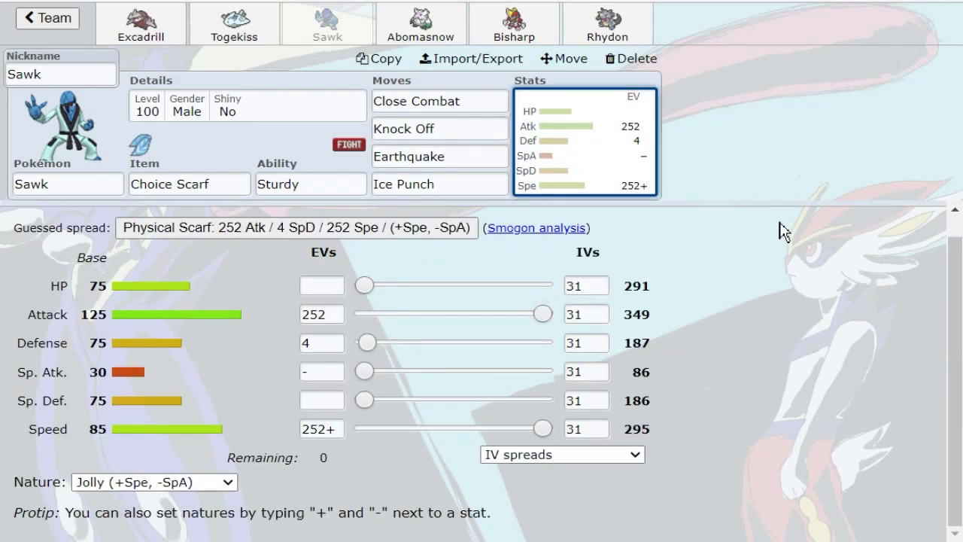
left_click(343, 187)
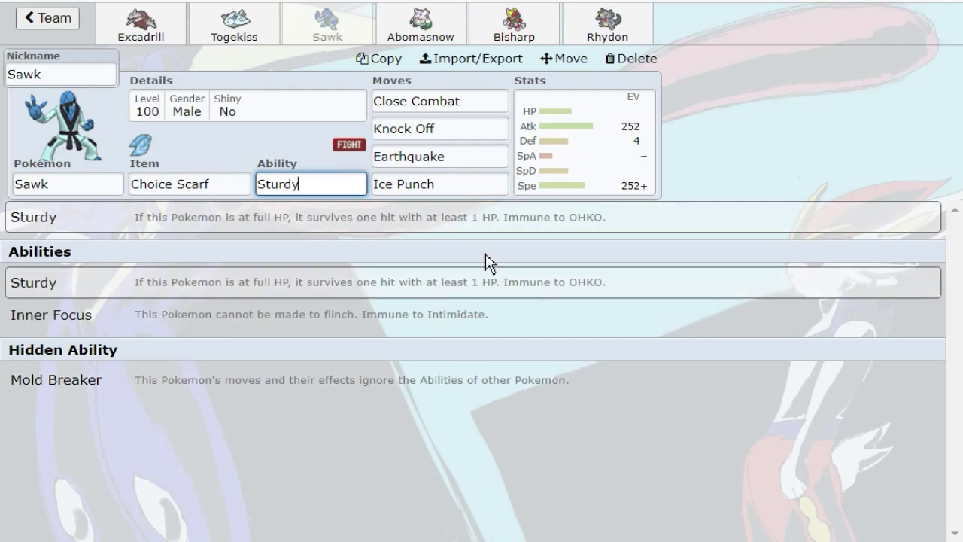
Step: Review Sawk's EV spread and ability options, and look through the OU tier of the Pokémon list
left_click(579, 169)
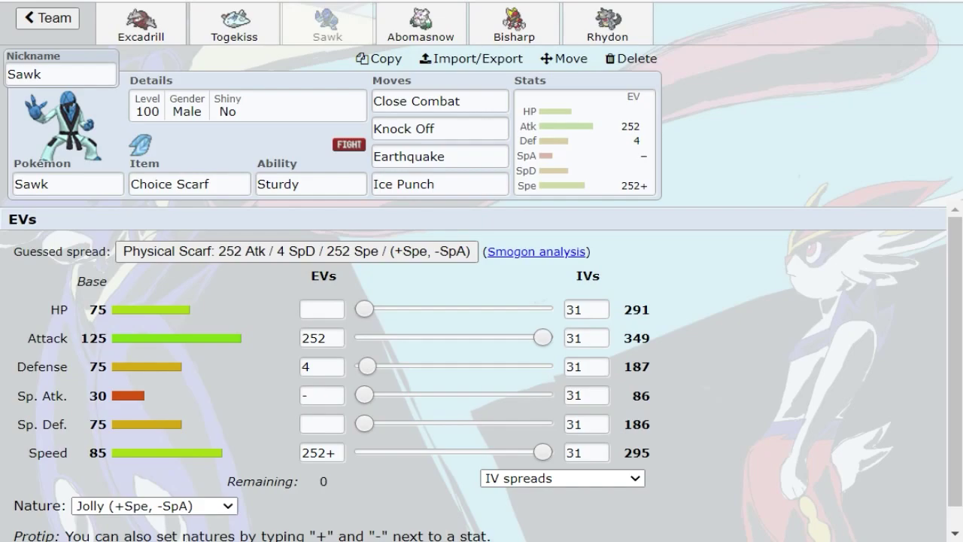
left_click(310, 184)
left_click(425, 33)
left_click(322, 38)
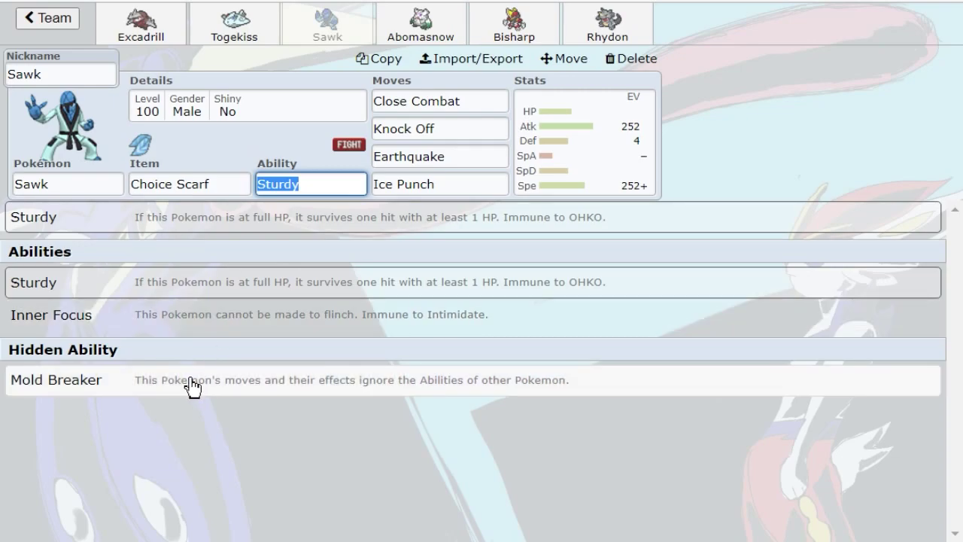
left_click(69, 185)
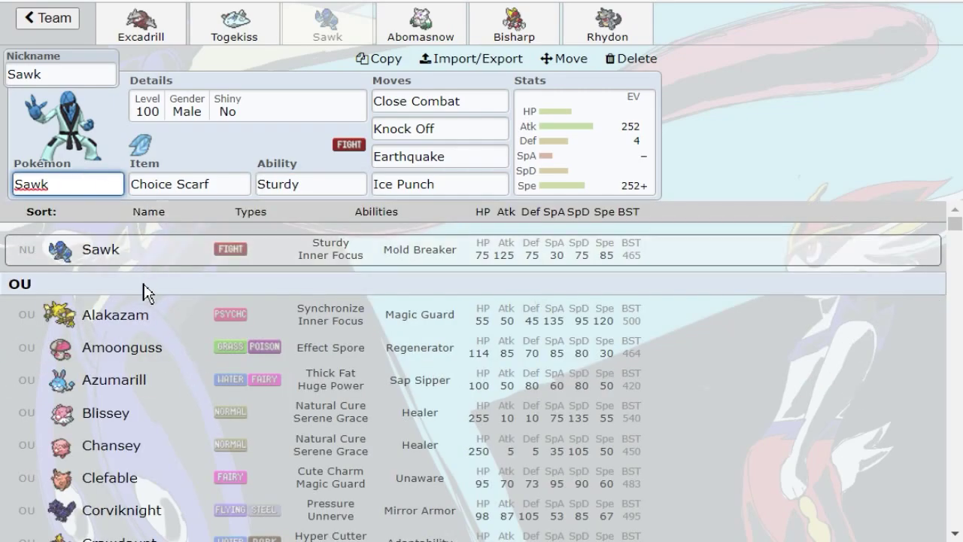
scroll(221, 318, "down", 4)
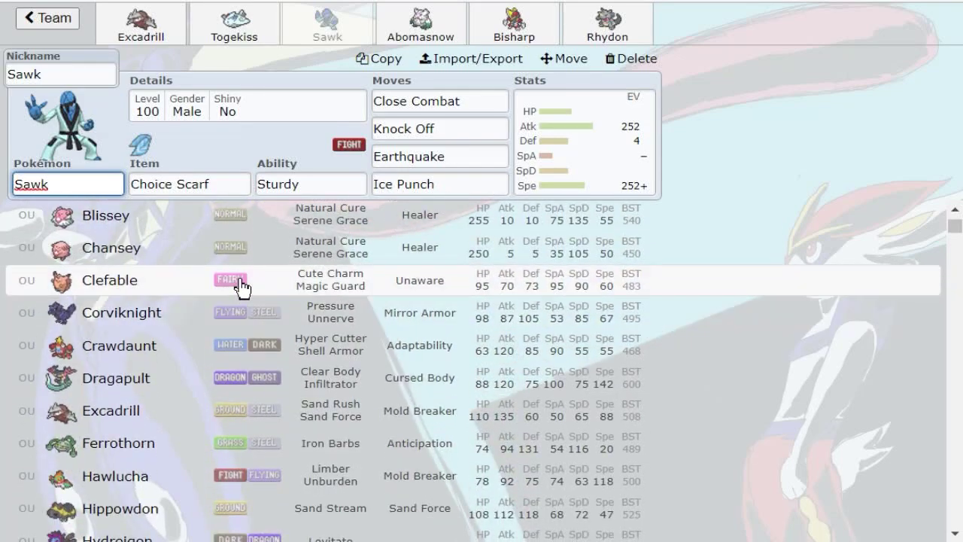
scroll(248, 263, "down", 3)
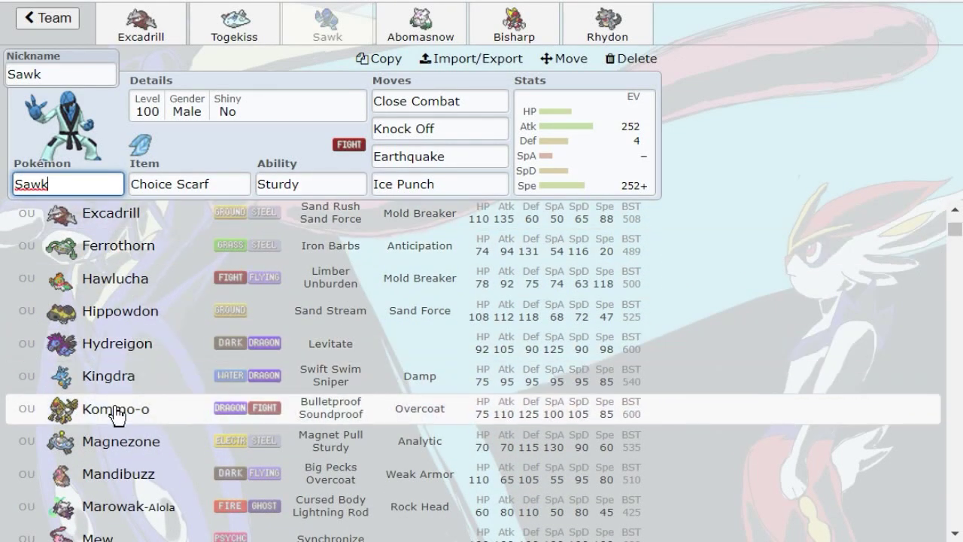
scroll(254, 317, "down", 2)
scroll(254, 317, "down", 3)
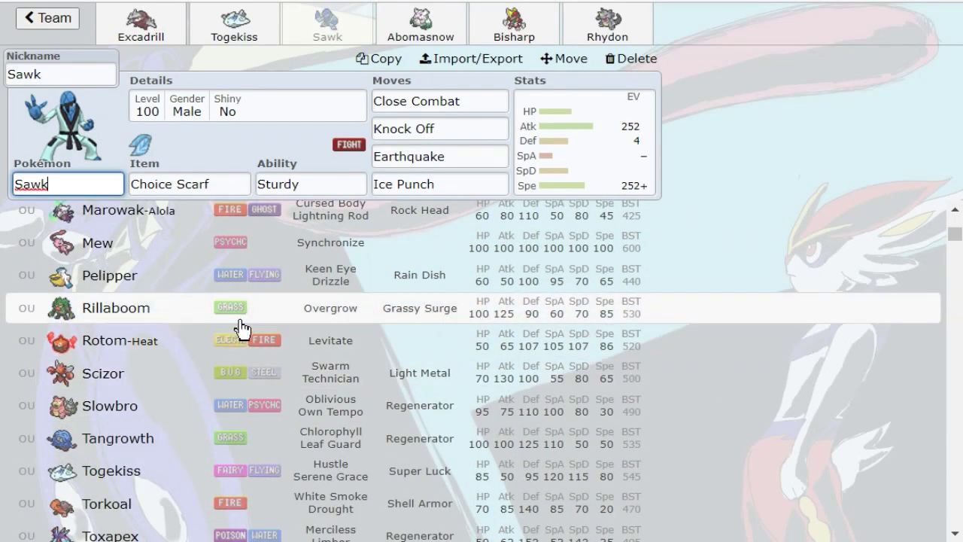
scroll(245, 320, "down", 5)
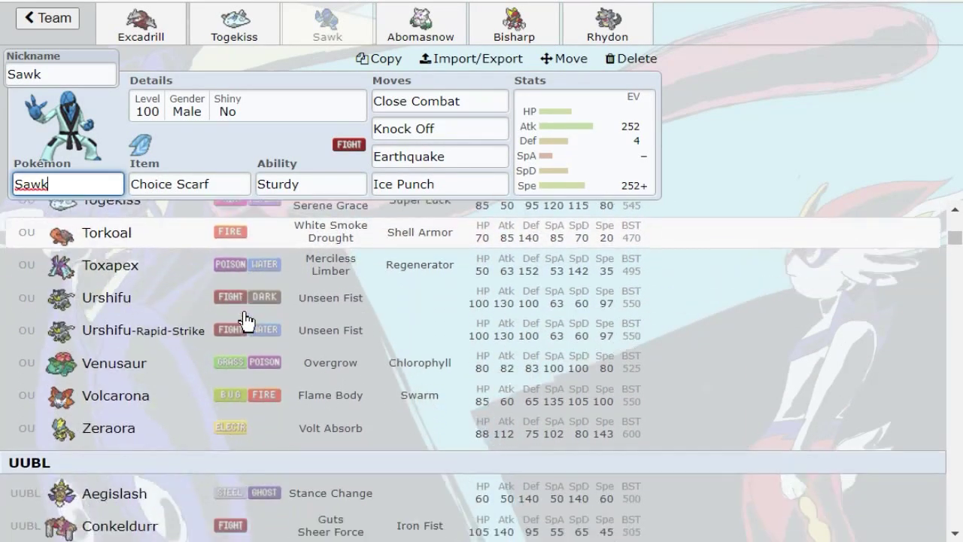
Step: Recheck Sawk's ability options and compare the types and abilities of the OU Pokémon
left_click(316, 184)
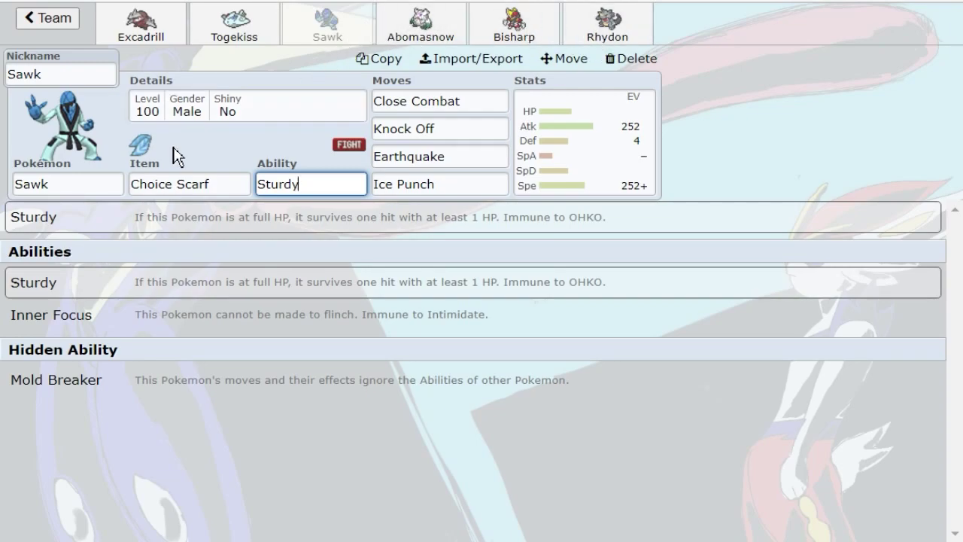
left_click(101, 183)
scroll(248, 301, "down", 10)
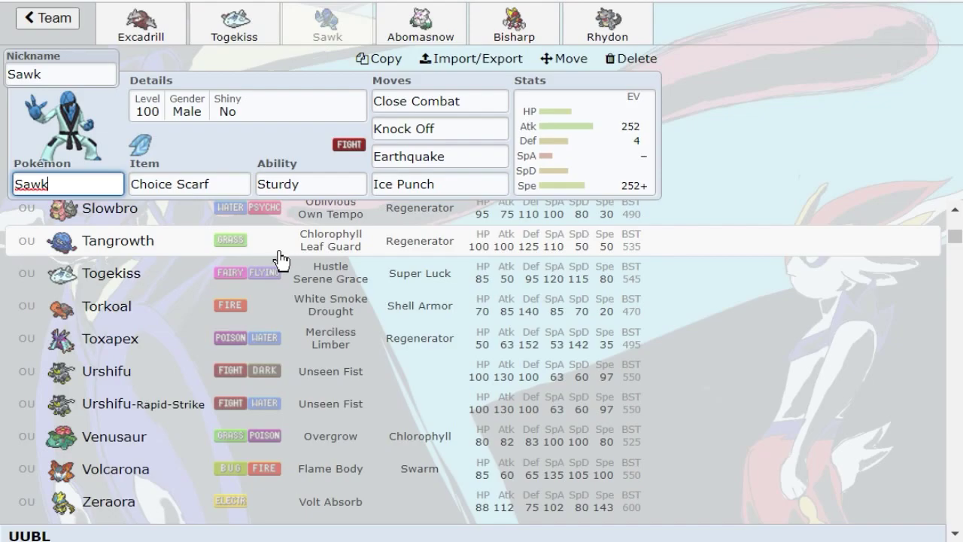
scroll(256, 278, "down", 3)
scroll(243, 318, "up", 6)
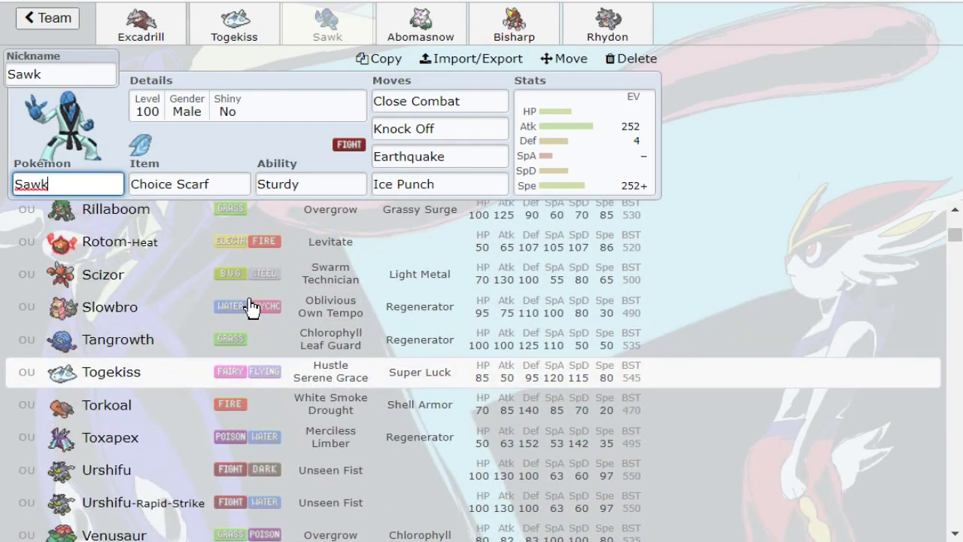
scroll(252, 307, "up", 10)
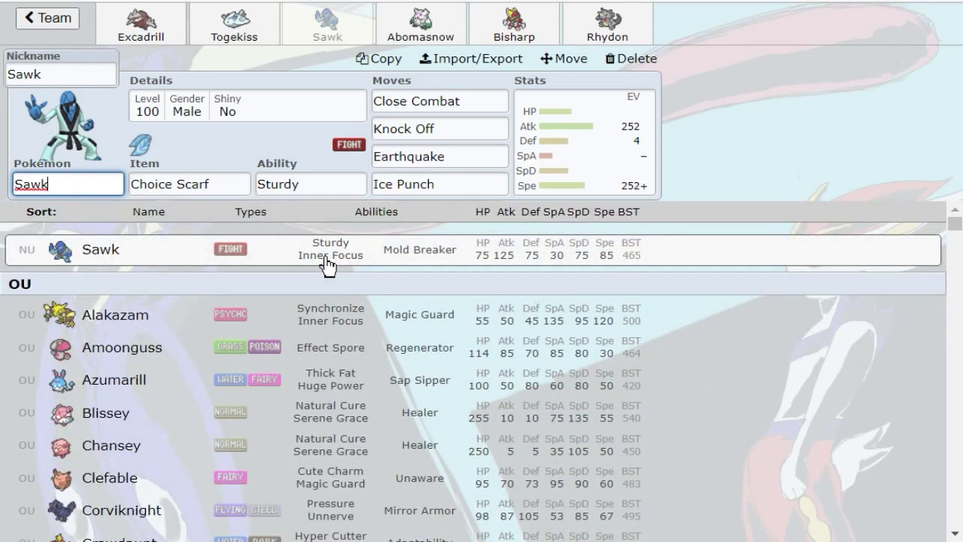
scroll(252, 357, "down", 5)
scroll(256, 307, "down", 3)
scroll(256, 305, "down", 4)
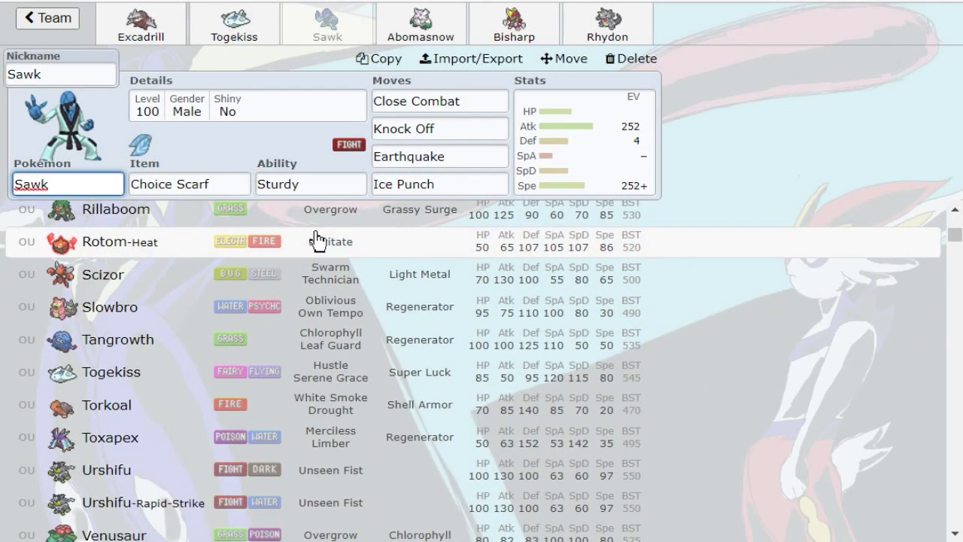
scroll(345, 247, "down", 3)
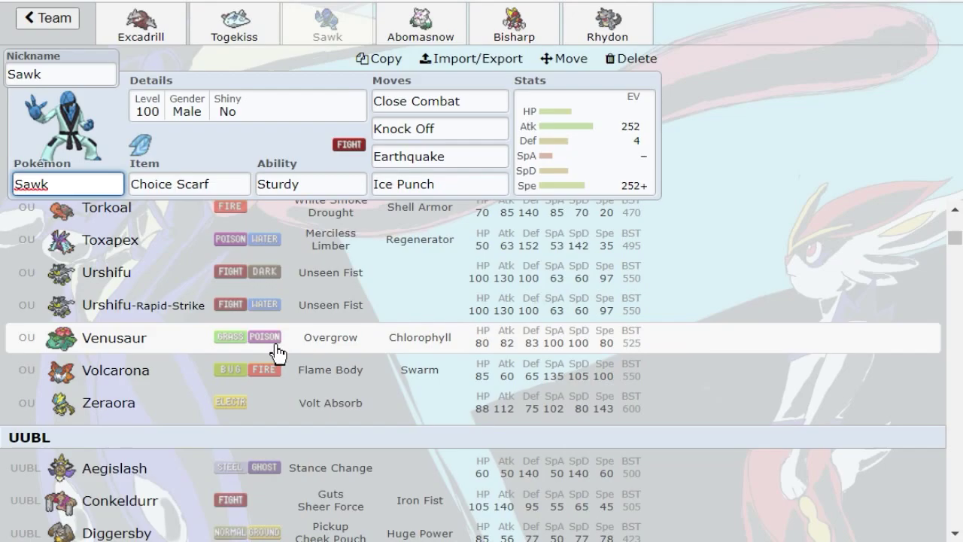
scroll(389, 279, "up", 8)
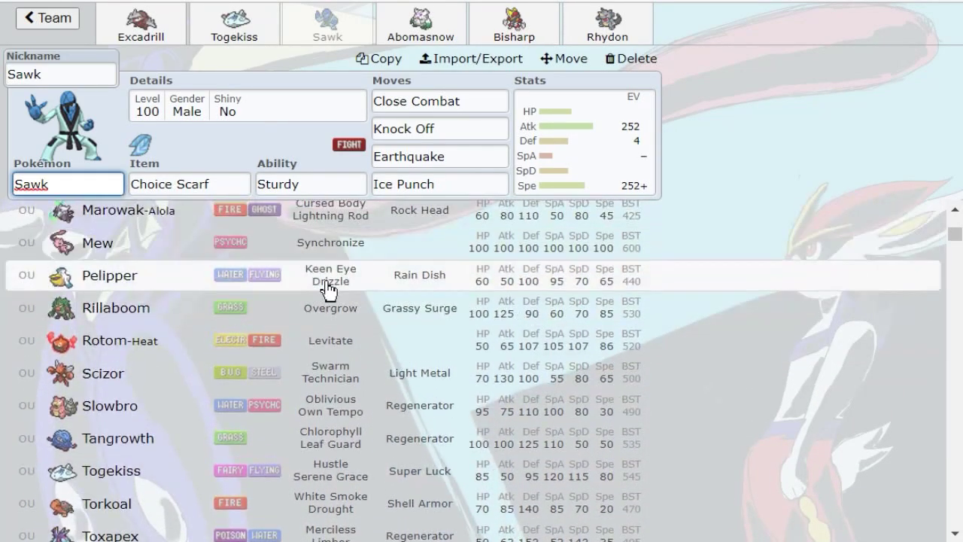
Step: Examine Sawk's ability options and EV spread, and the alternative moves available for its third move slot
left_click(333, 185)
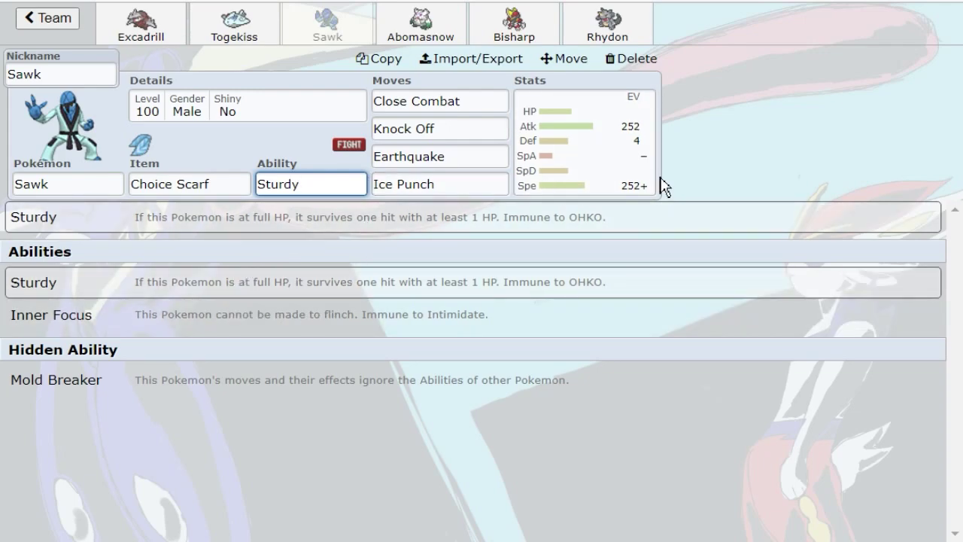
left_click(602, 183)
left_click(323, 184)
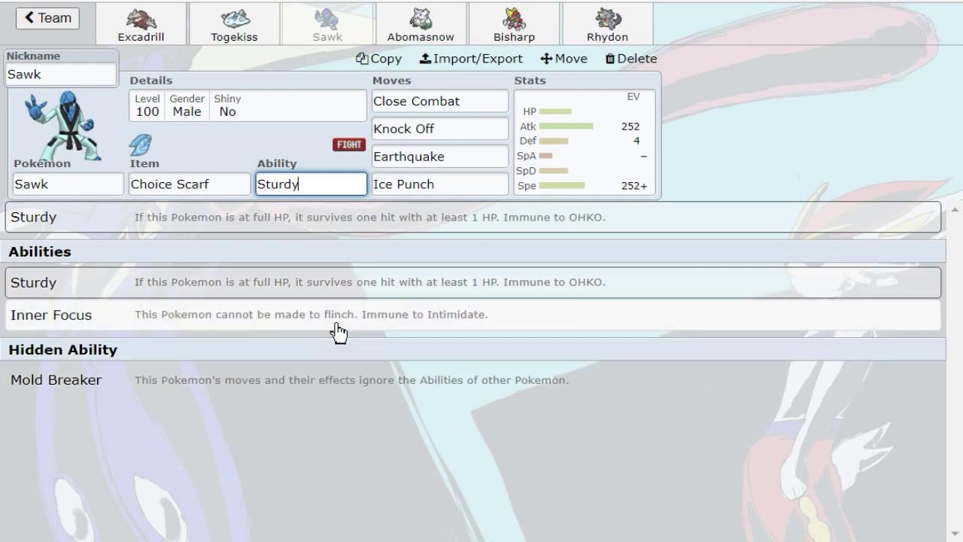
left_click(592, 183)
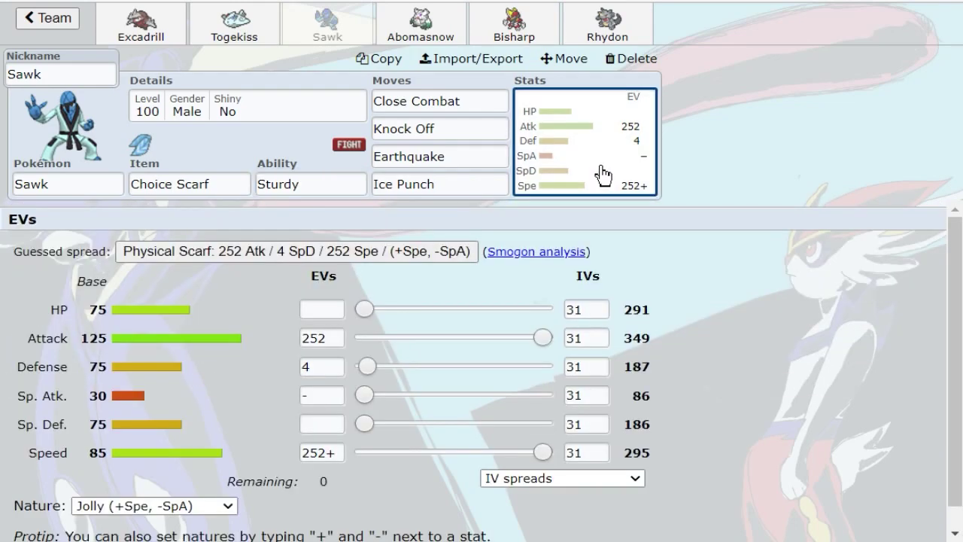
left_click(473, 157)
left_click(93, 181)
left_click(458, 161)
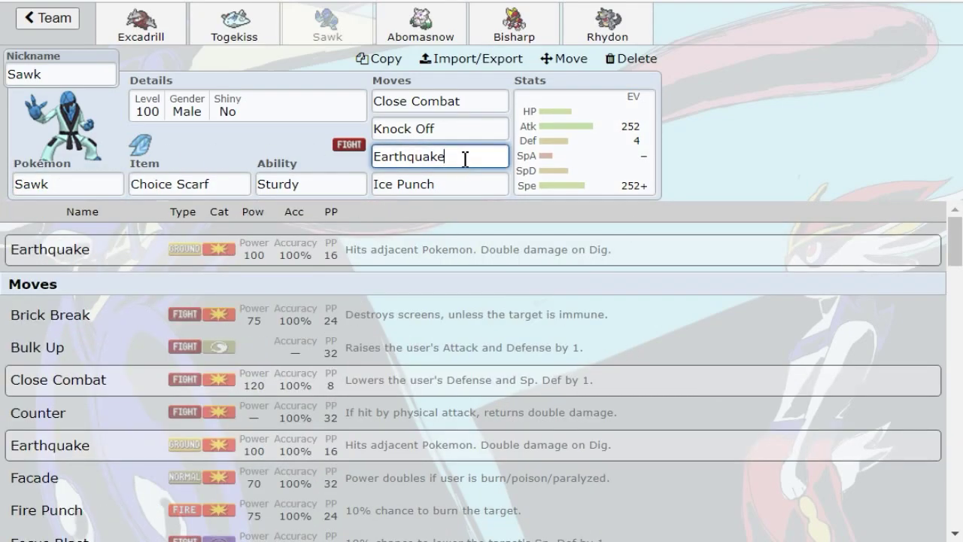
left_click(90, 188)
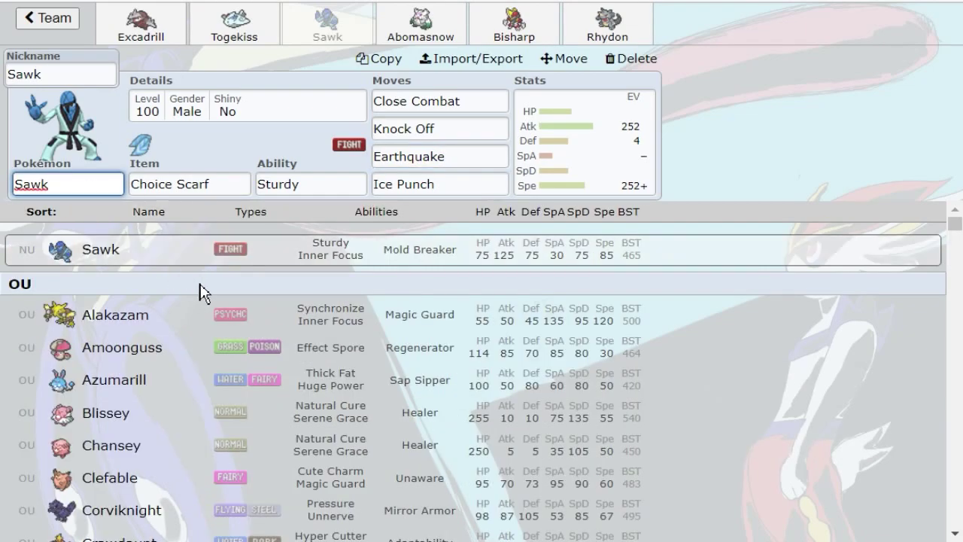
left_click(466, 154)
scroll(301, 361, "down", 6)
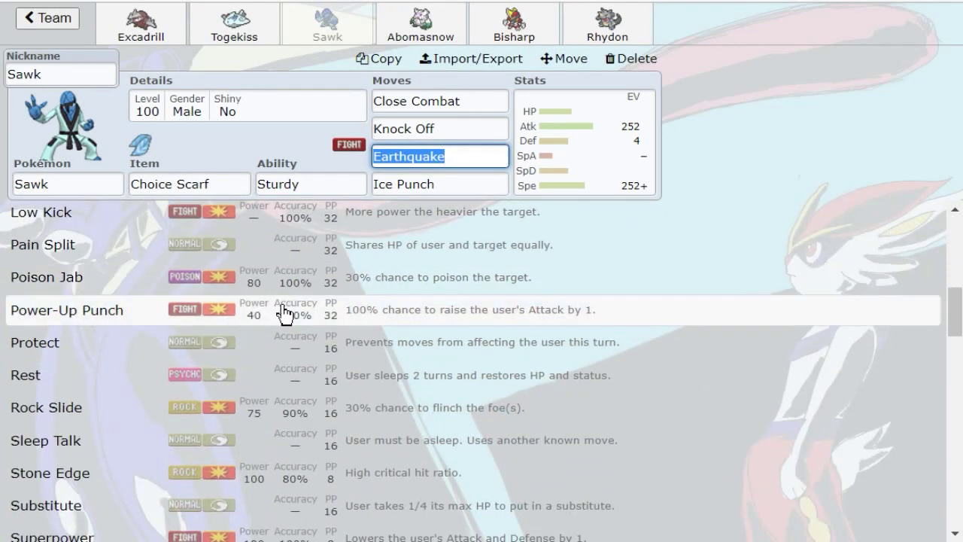
left_click(305, 184)
left_click(469, 153)
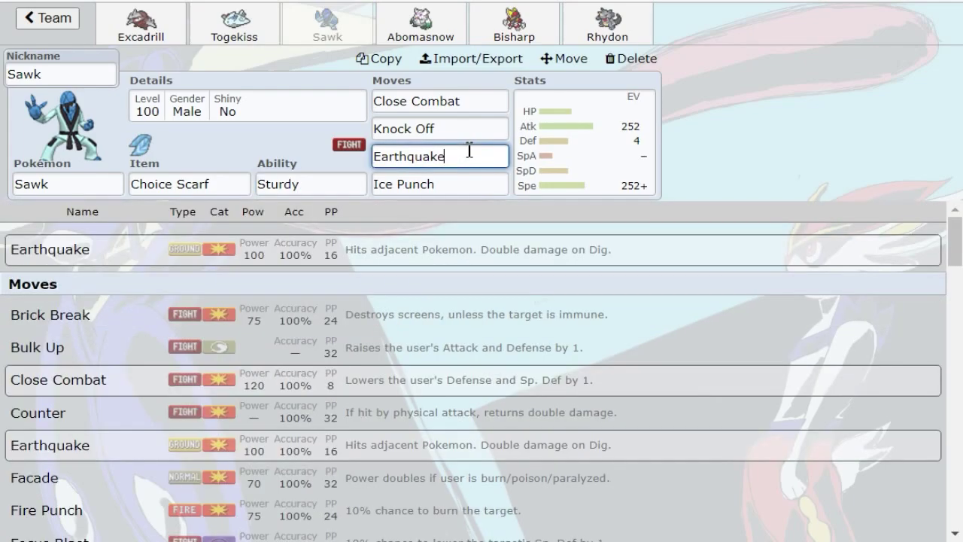
scroll(382, 316, "down", 6)
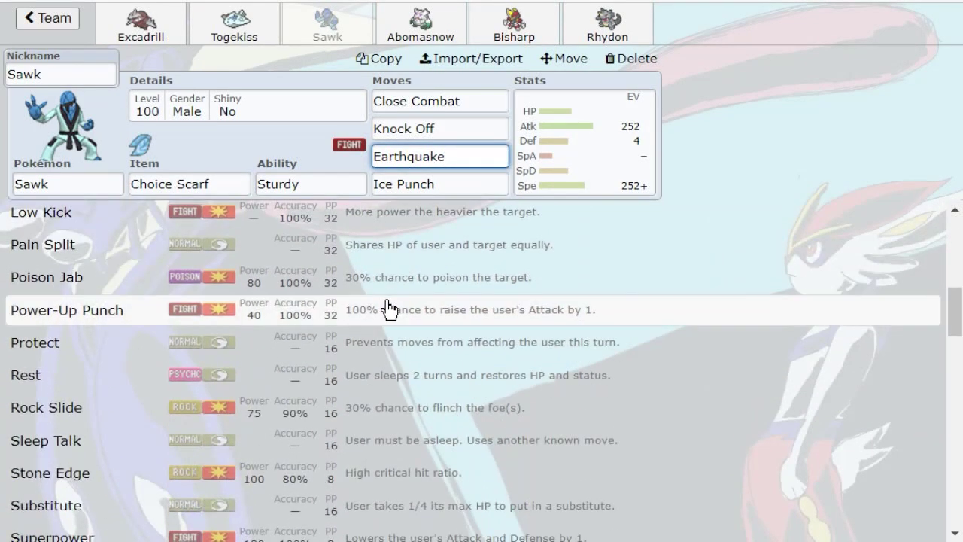
Step: Scan the typings of the OU Pokémon in the species list and return to Sawk's entry
left_click(110, 188)
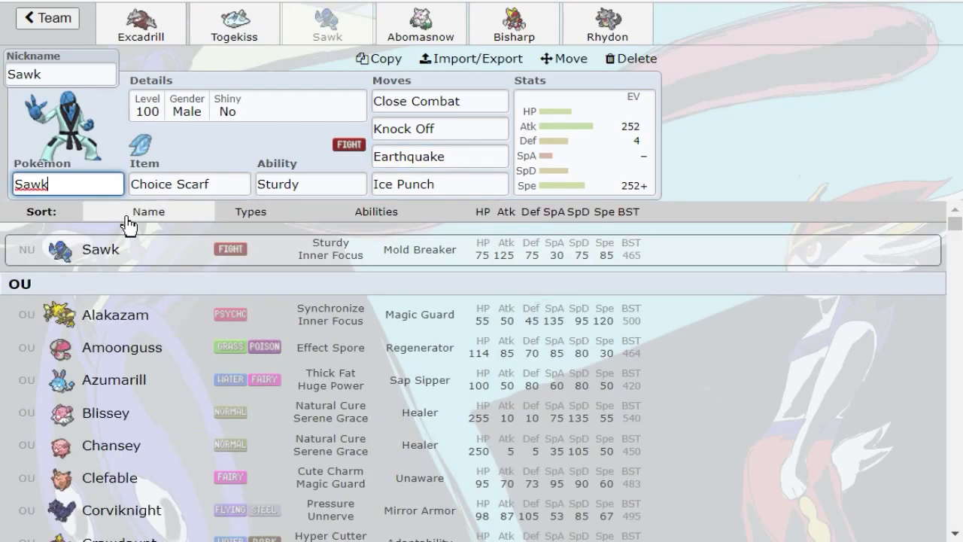
scroll(208, 296, "down", 5)
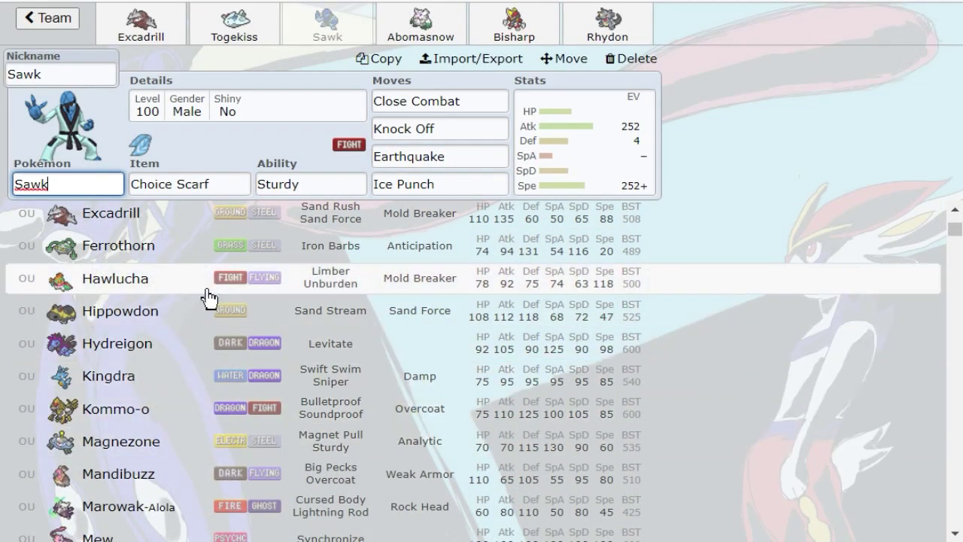
scroll(210, 296, "down", 3)
scroll(230, 257, "down", 3)
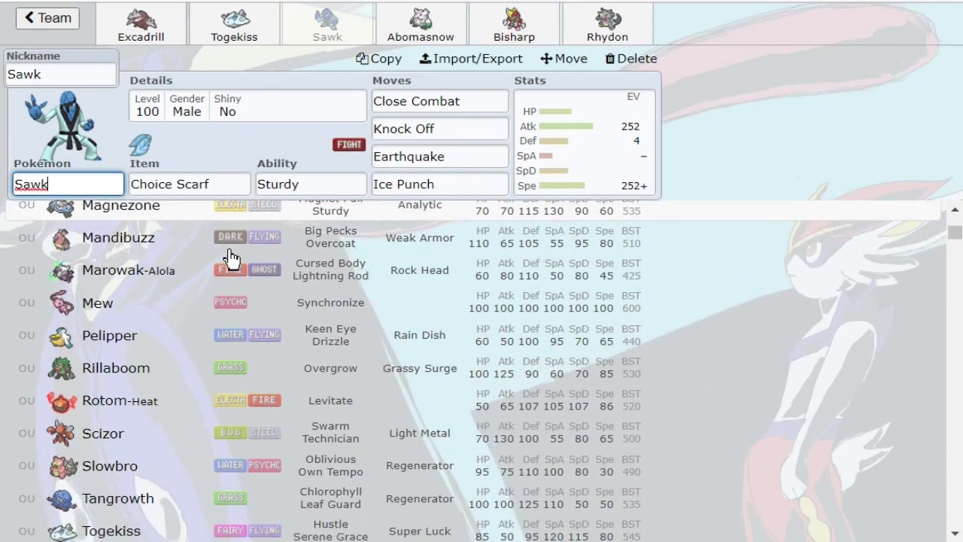
scroll(200, 317, "down", 2)
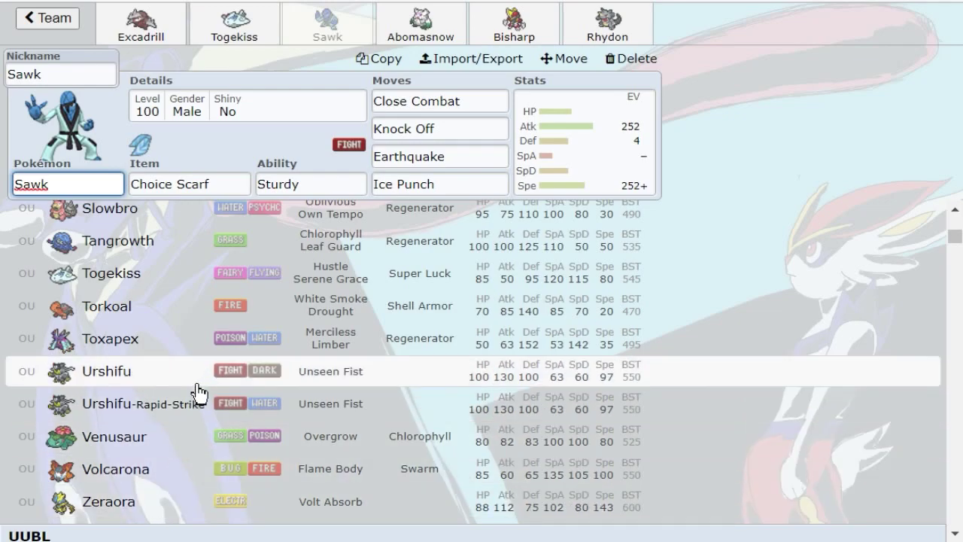
scroll(223, 338, "up", 5)
scroll(226, 338, "up", 4)
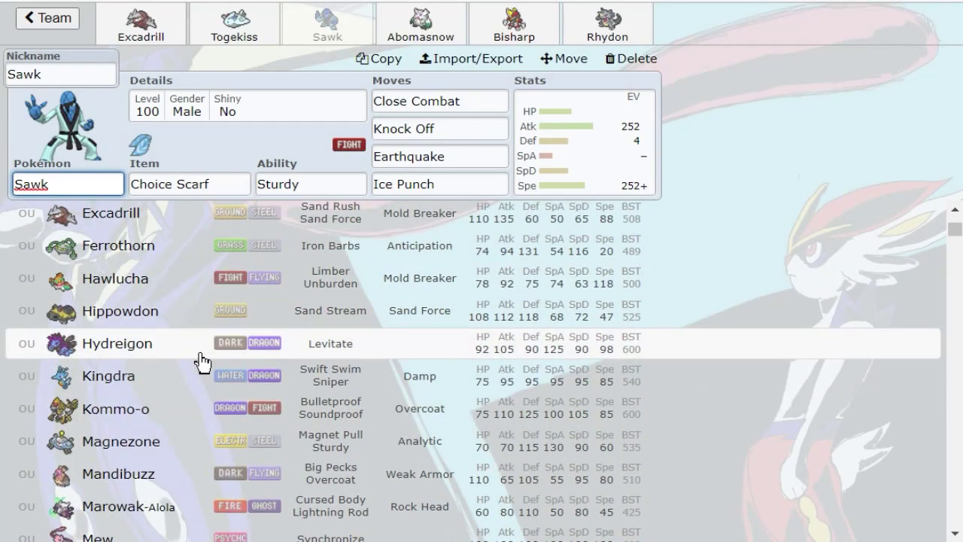
scroll(203, 350, "up", 4)
scroll(230, 284, "up", 4)
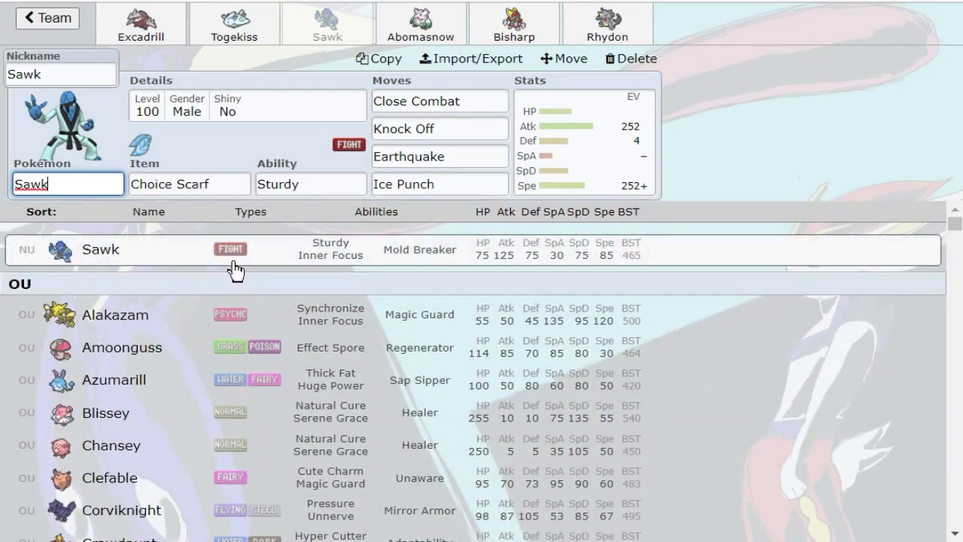
Step: Set Sawk's fourth move to Zen Headbutt
left_click(477, 159)
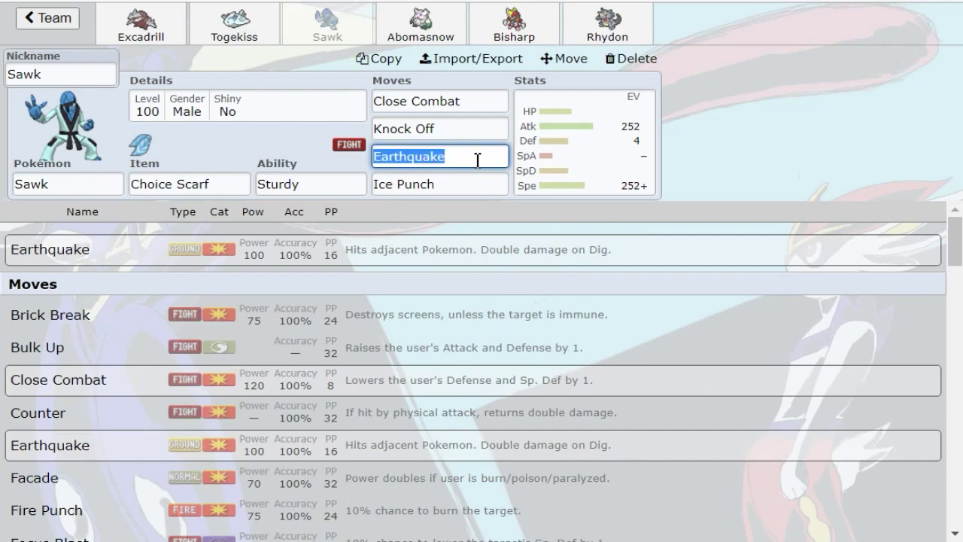
left_click(444, 183)
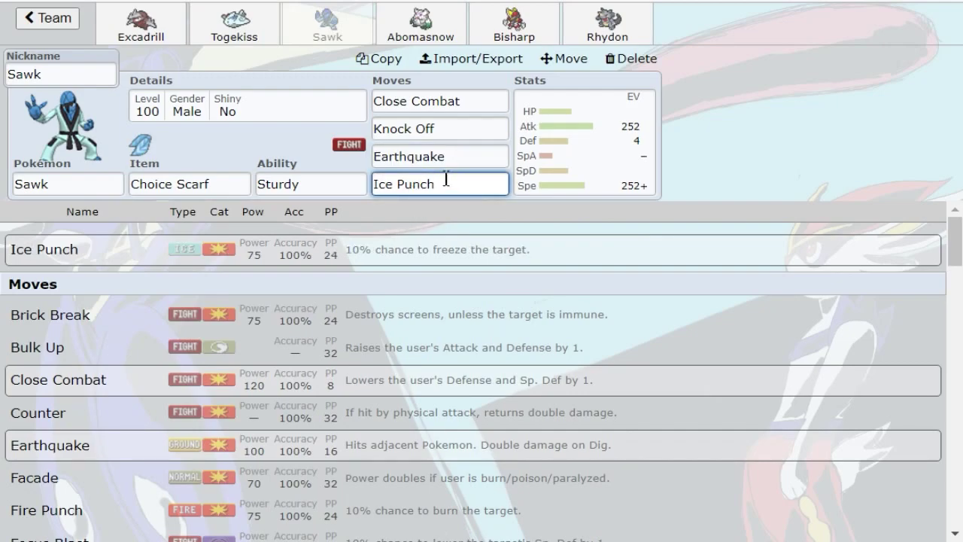
type("ze")
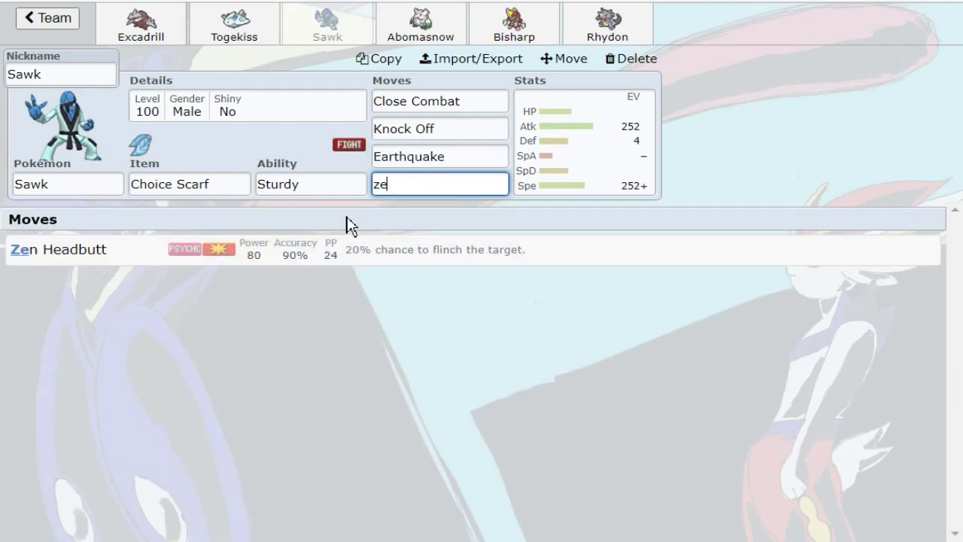
key("Return")
Step: Set Sawk's fourth move to Counter, and recheck its ability options and the Pokémon list
left_click(438, 188)
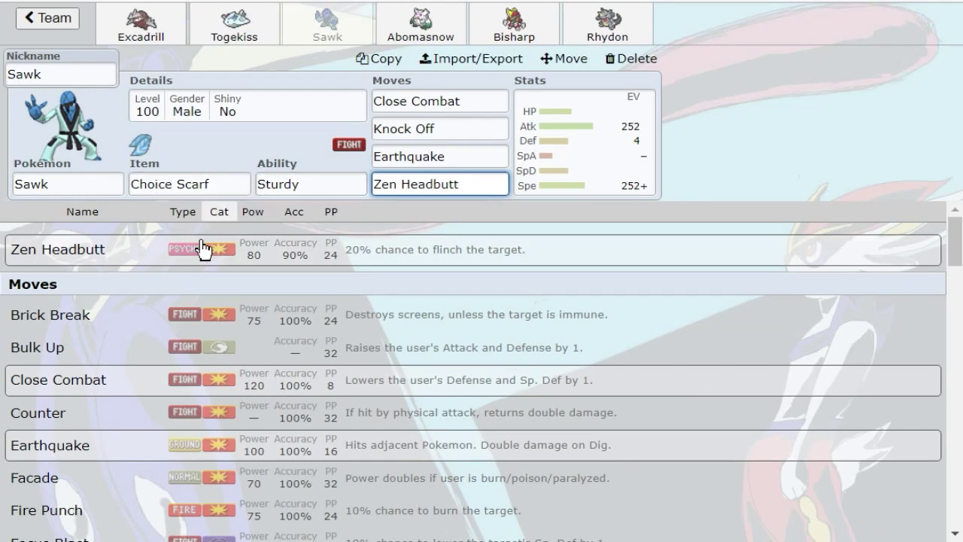
left_click(125, 422)
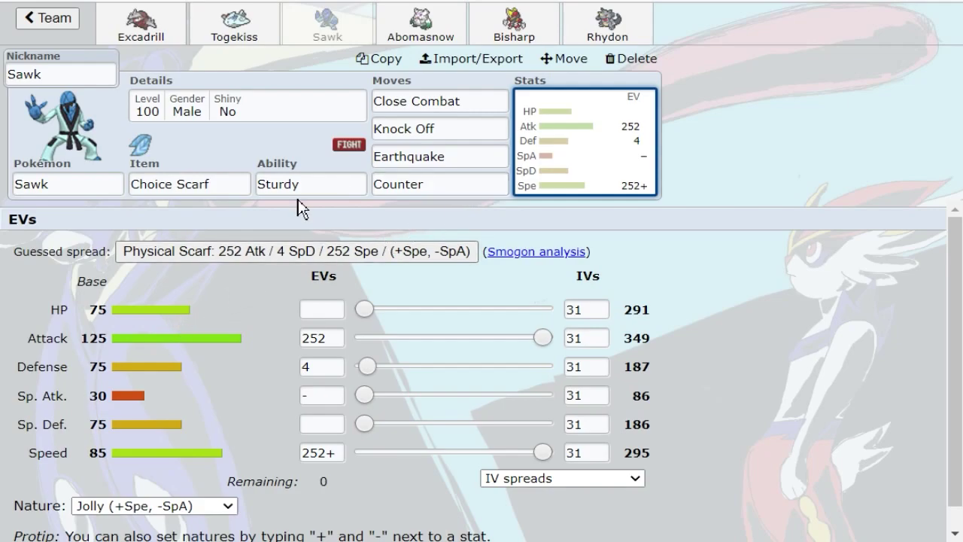
left_click(317, 183)
key("Tab")
left_click(450, 186)
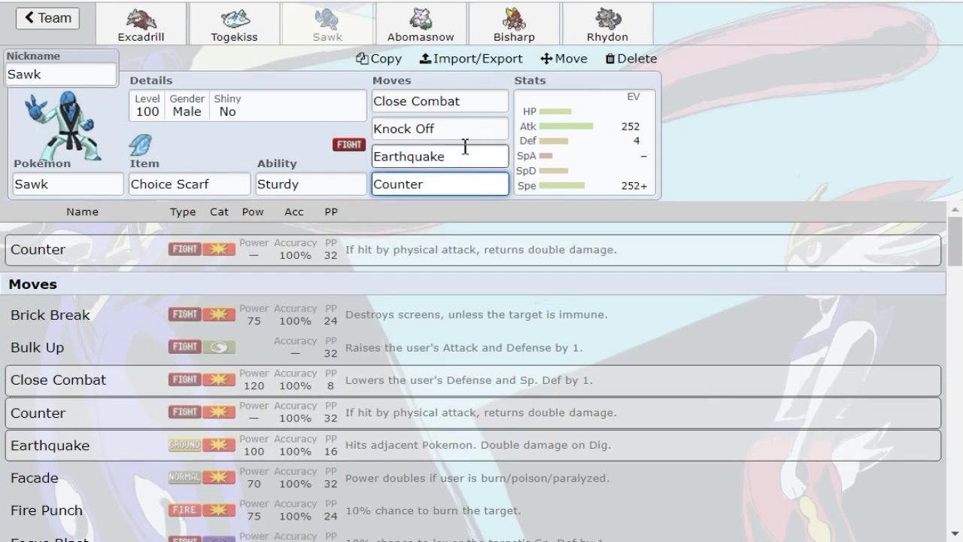
left_click(121, 180)
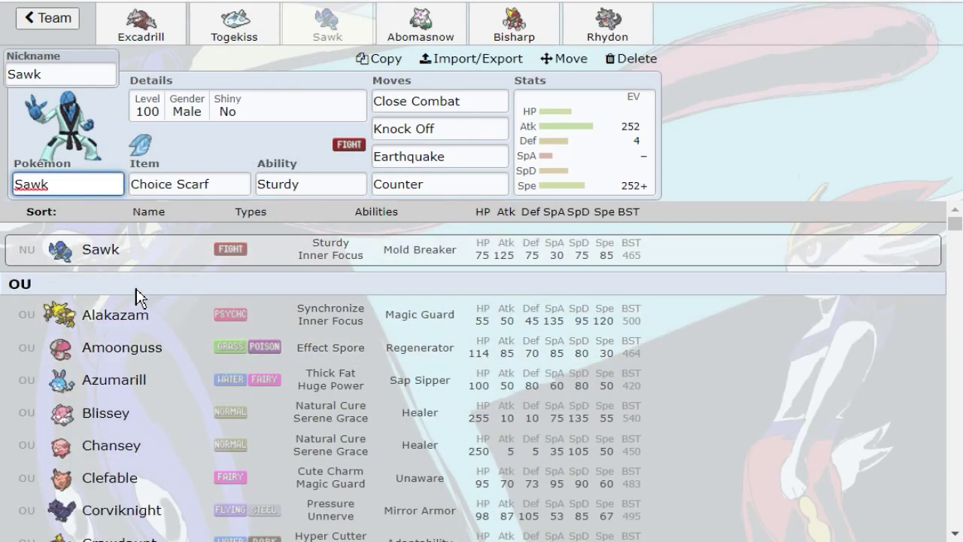
Step: Scan the OU Pokémon in the species list and compare the EV spreads and items of Sawk and Excadrill
scroll(162, 354, "down", 3)
scroll(181, 331, "down", 10)
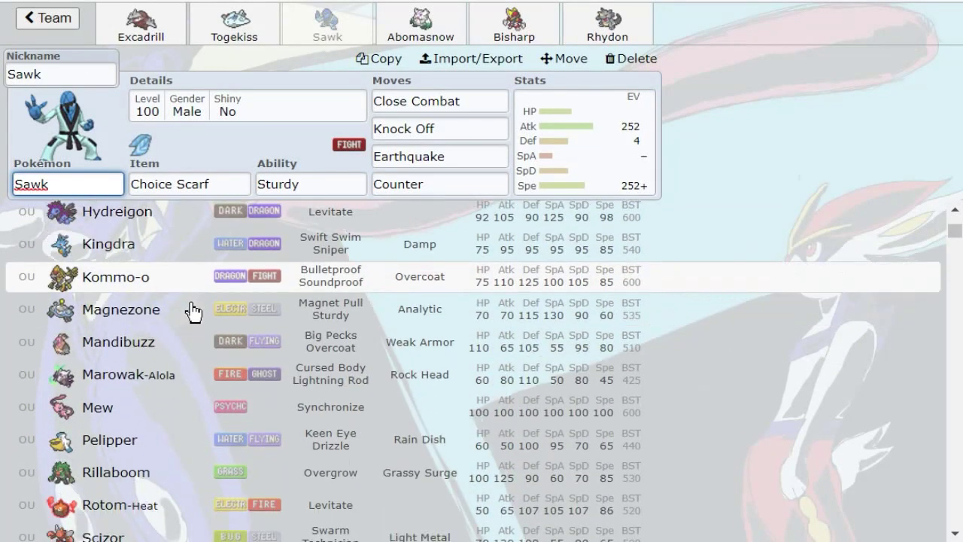
scroll(193, 258, "up", 10)
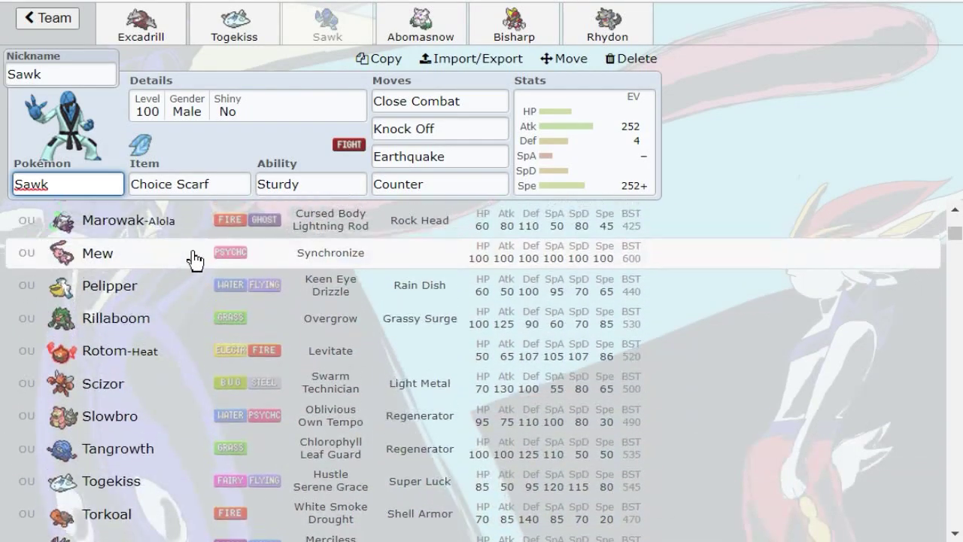
left_click(572, 152)
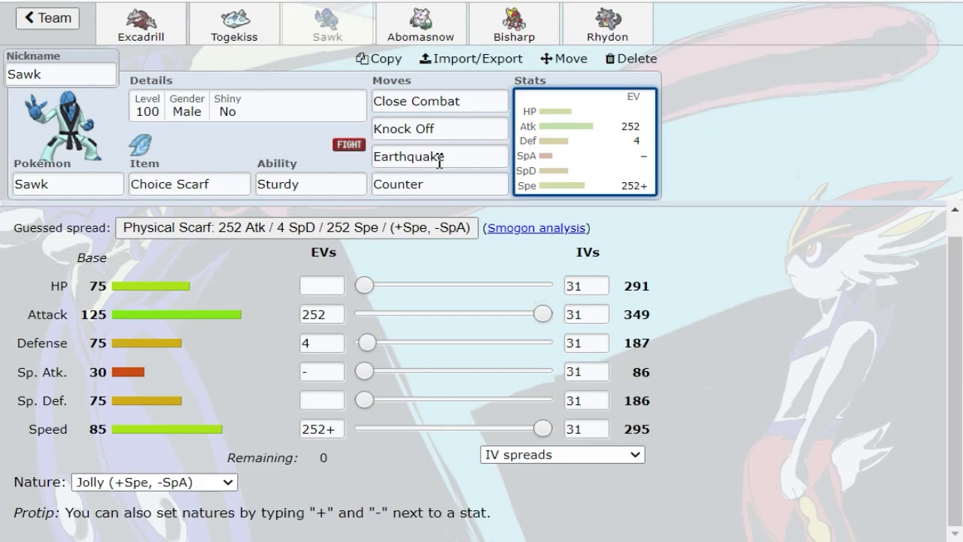
left_click(239, 174)
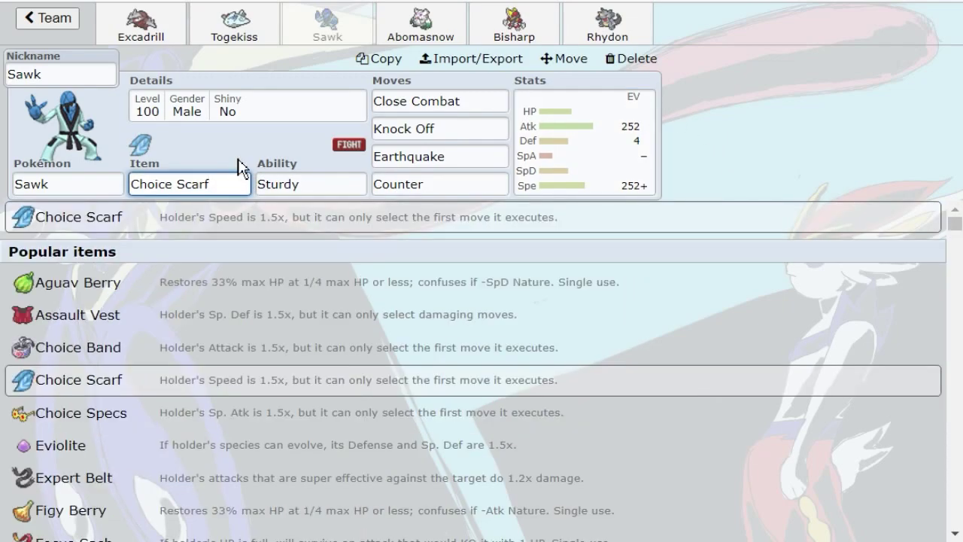
left_click(138, 33)
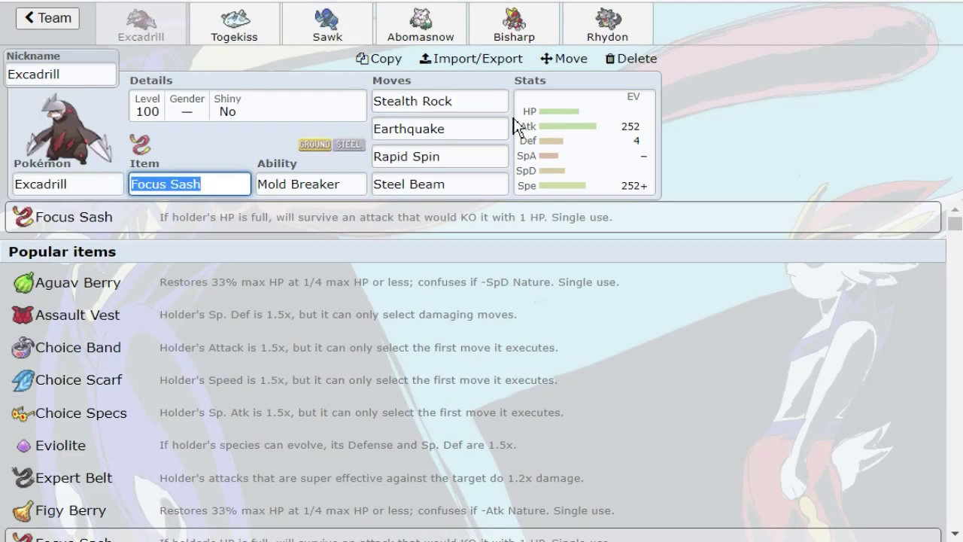
left_click(576, 123)
left_click(330, 30)
left_click(175, 31)
left_click(331, 34)
left_click(143, 36)
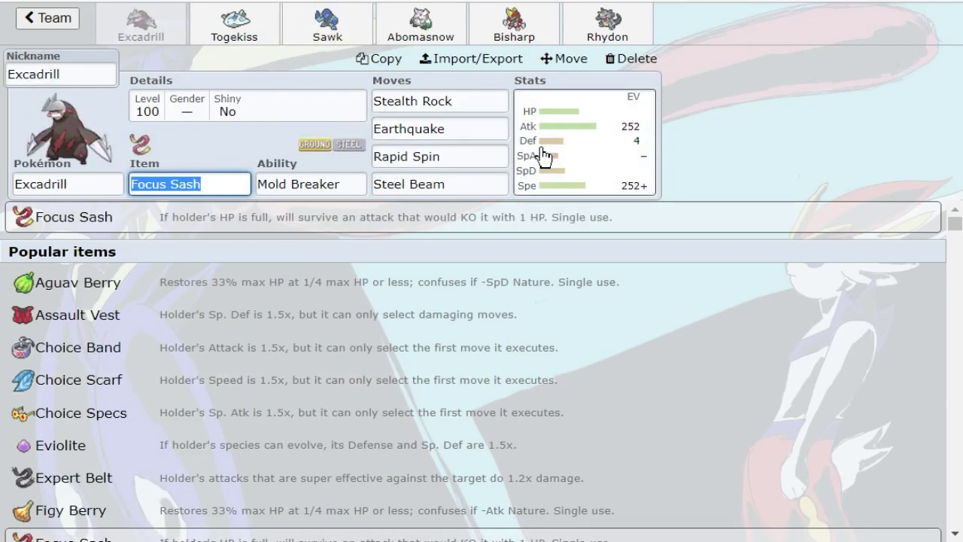
left_click(553, 155)
left_click(354, 33)
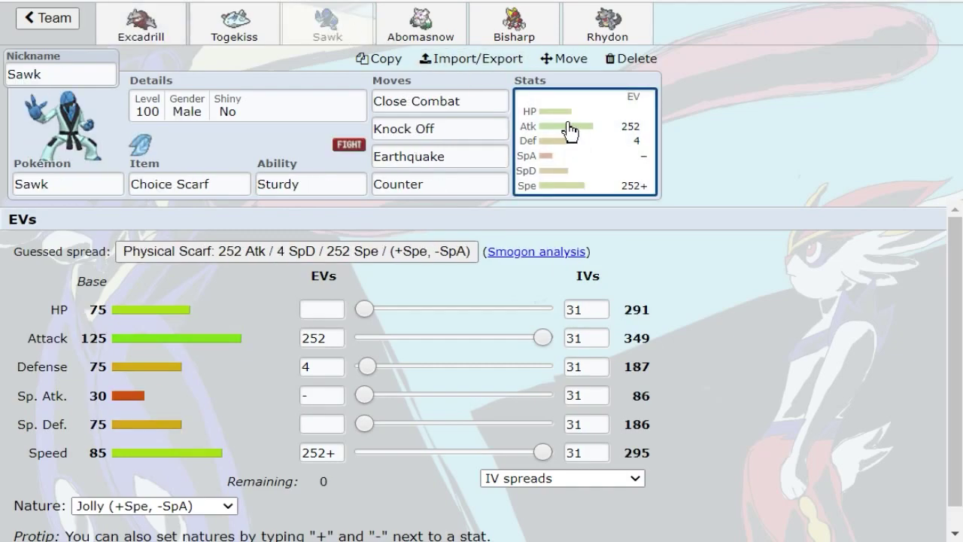
Step: Change Sawk's held item to Choice Band
left_click(229, 182)
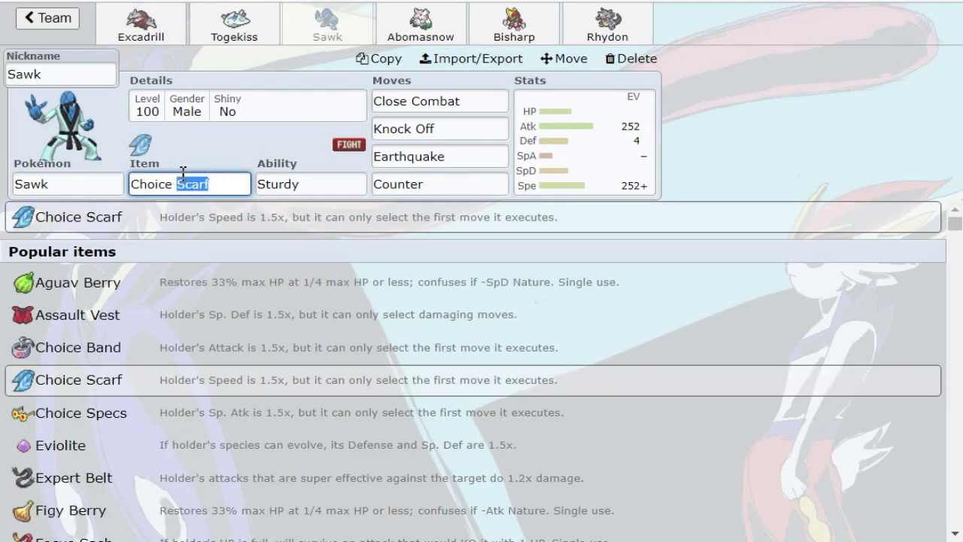
type("Ban")
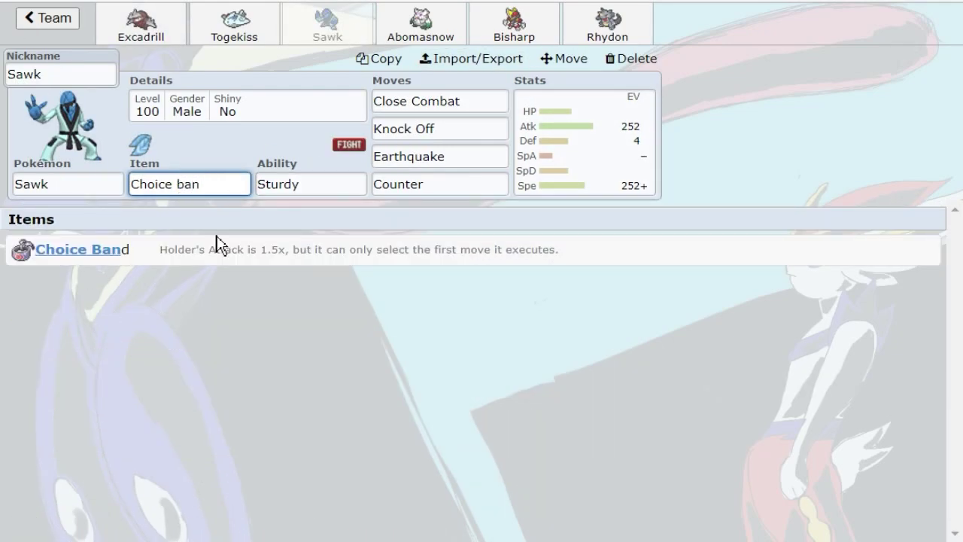
left_click(327, 256)
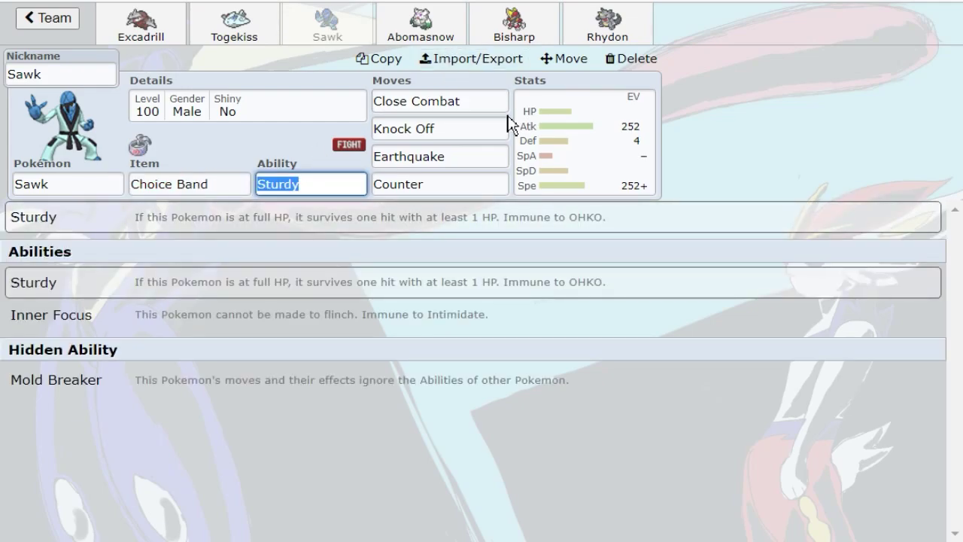
Step: Look through Sawk's available moves, including the usually useless ones, for alternatives in the fourth move slot
left_click(456, 187)
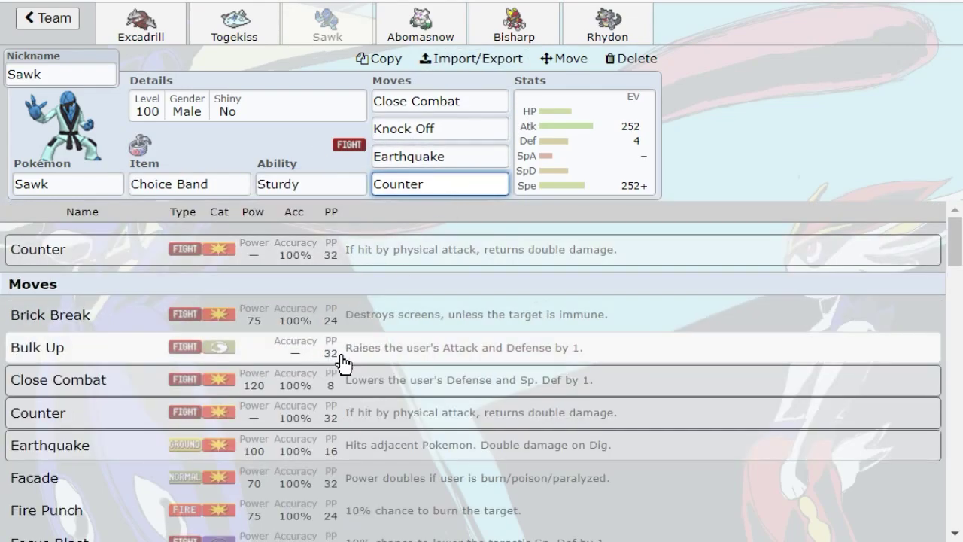
scroll(368, 357, "down", 3)
scroll(391, 358, "down", 8)
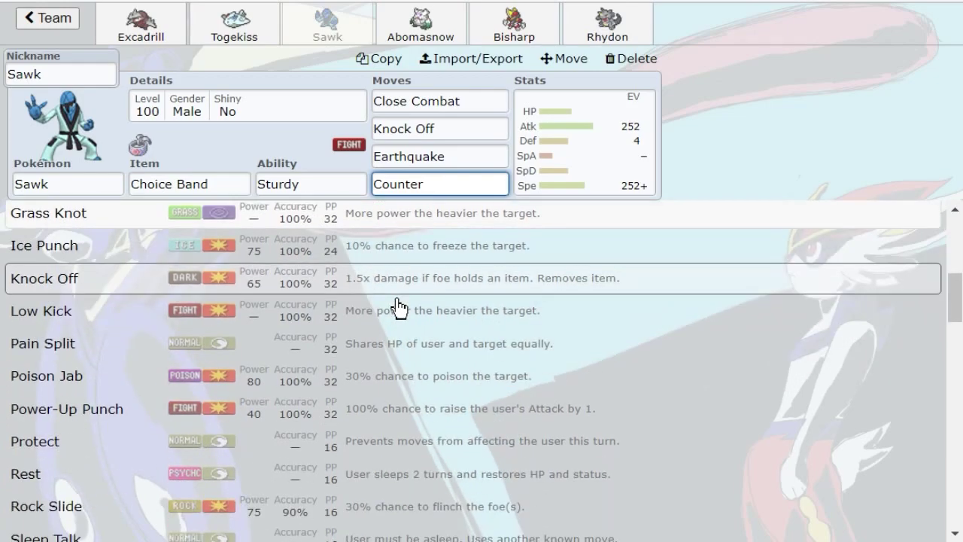
scroll(444, 353, "down", 3)
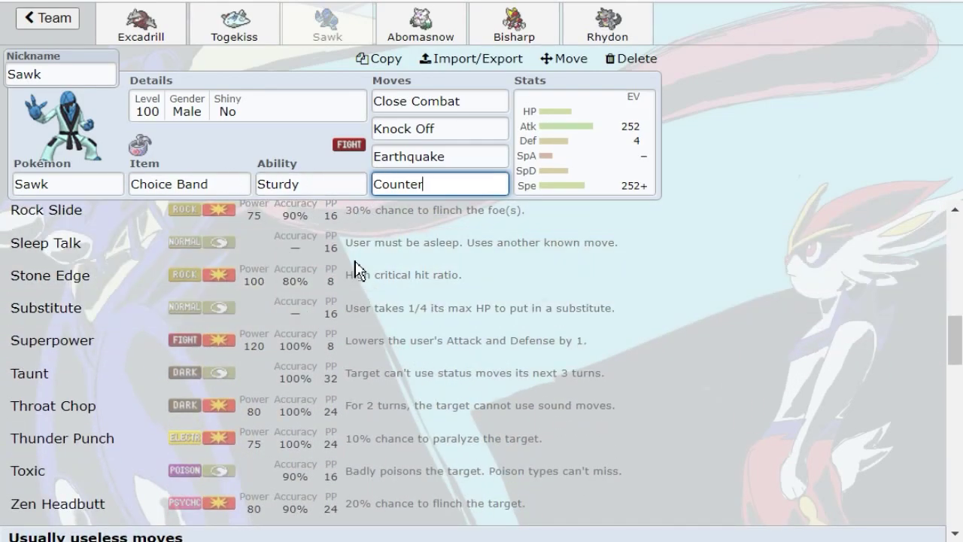
scroll(361, 270, "down", 3)
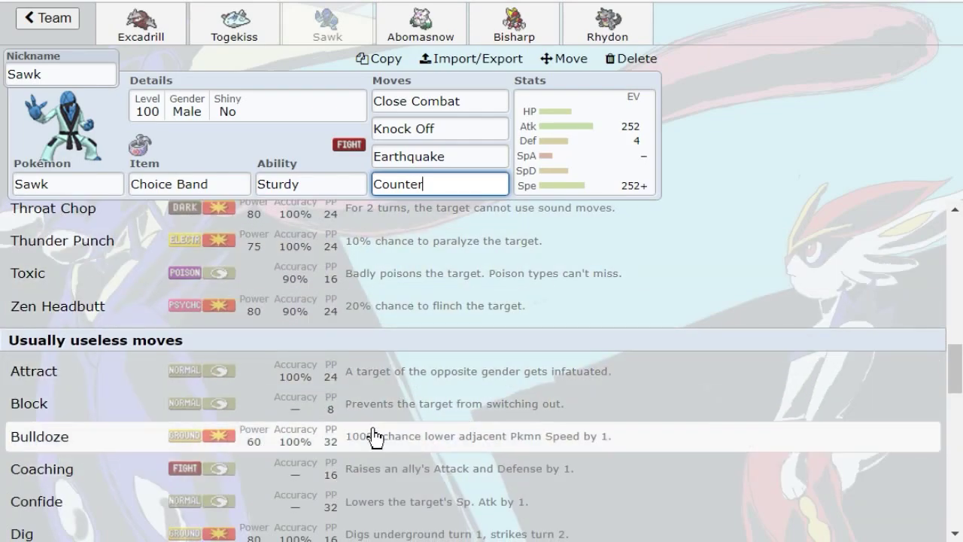
scroll(333, 406, "down", 3)
scroll(399, 326, "down", 1)
scroll(399, 326, "down", 4)
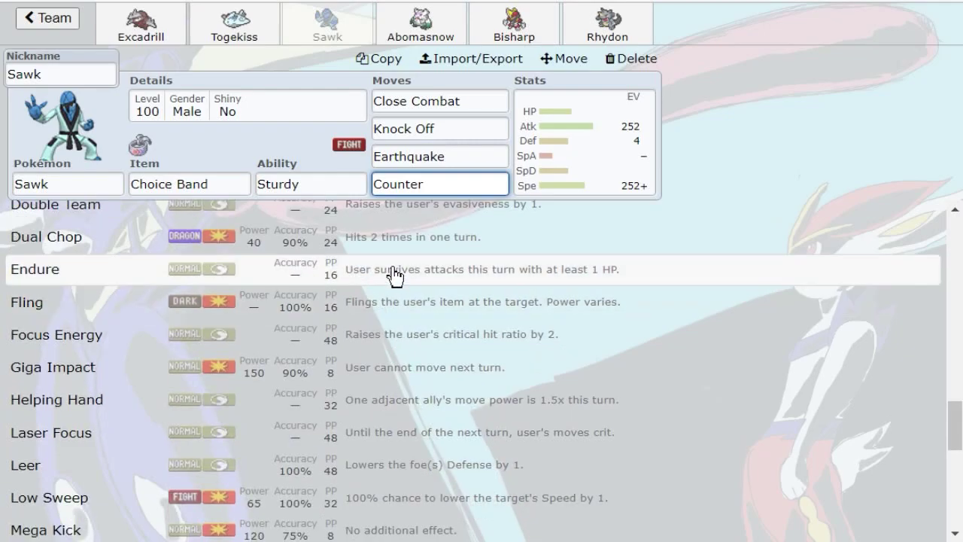
scroll(395, 271, "down", 4)
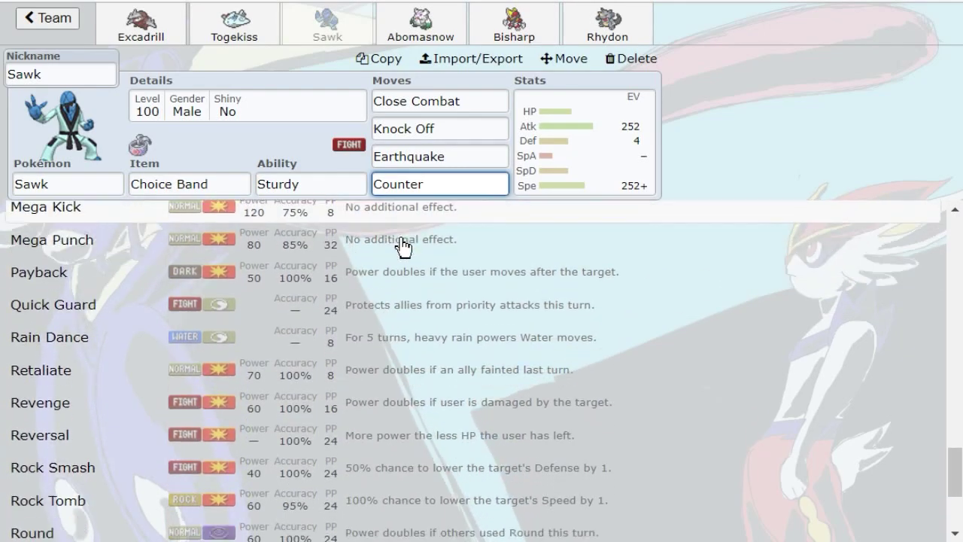
scroll(406, 278, "up", 20)
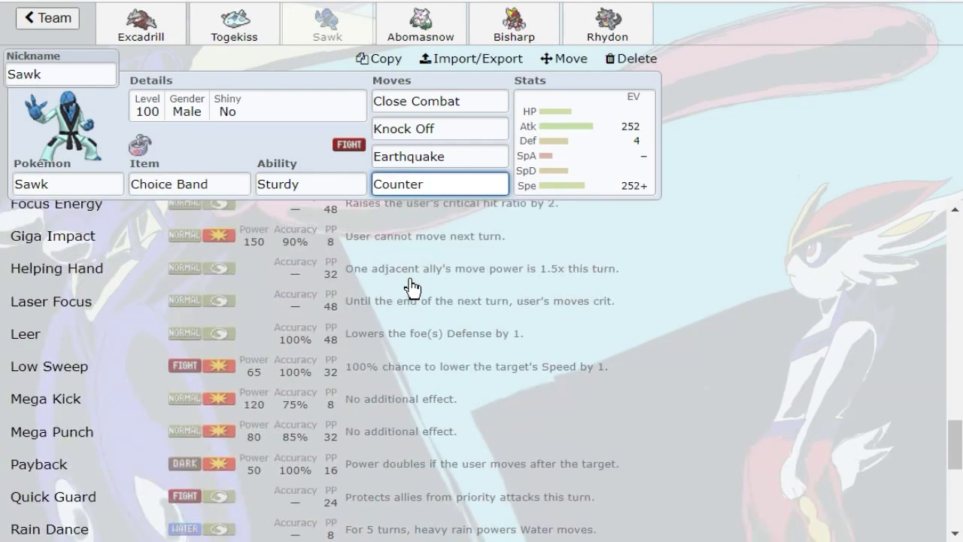
Step: Check Sawk's ability options, the item list, the OU species list and the EV spread
left_click(357, 185)
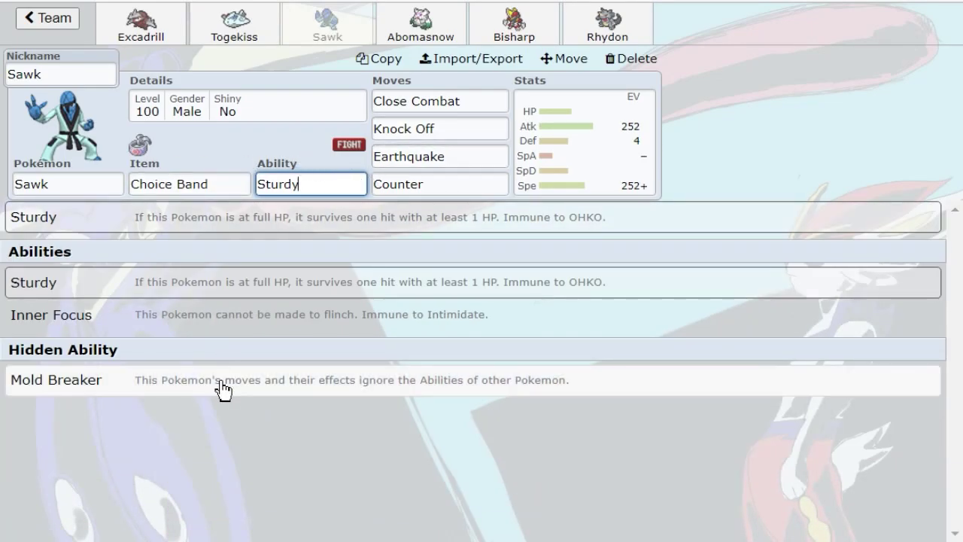
left_click(195, 183)
scroll(290, 389, "down", 5)
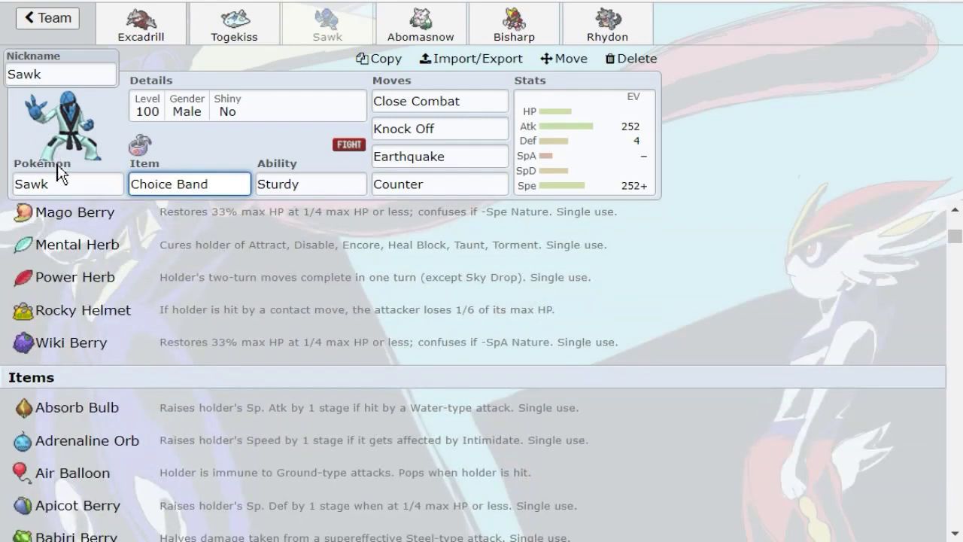
left_click(81, 185)
scroll(237, 391, "down", 5)
scroll(237, 392, "down", 10)
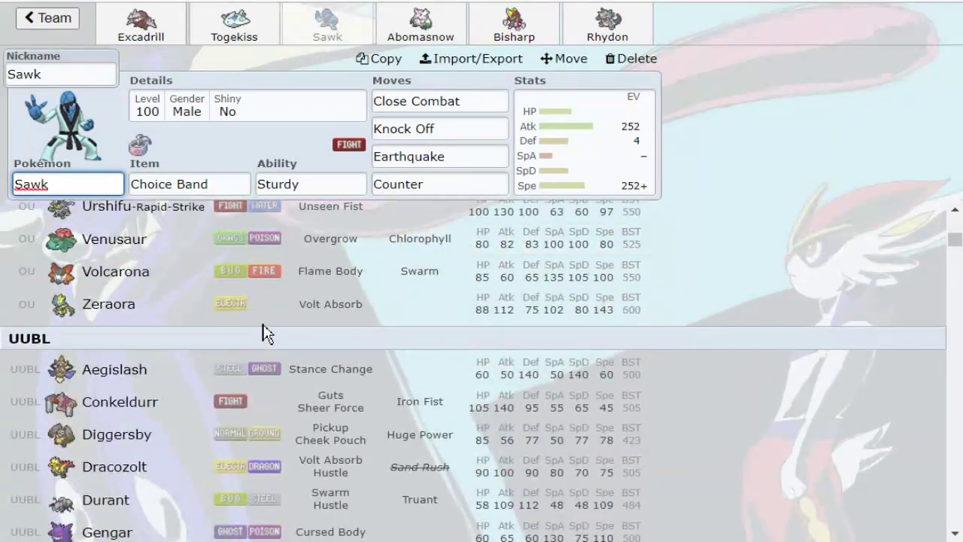
scroll(262, 329, "up", 10)
scroll(303, 319, "up", 5)
left_click(383, 185)
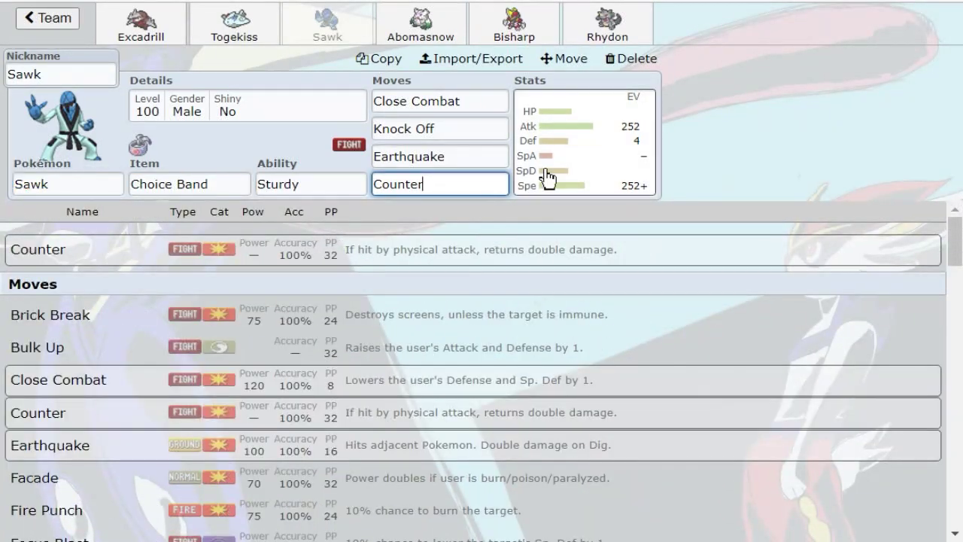
left_click(553, 178)
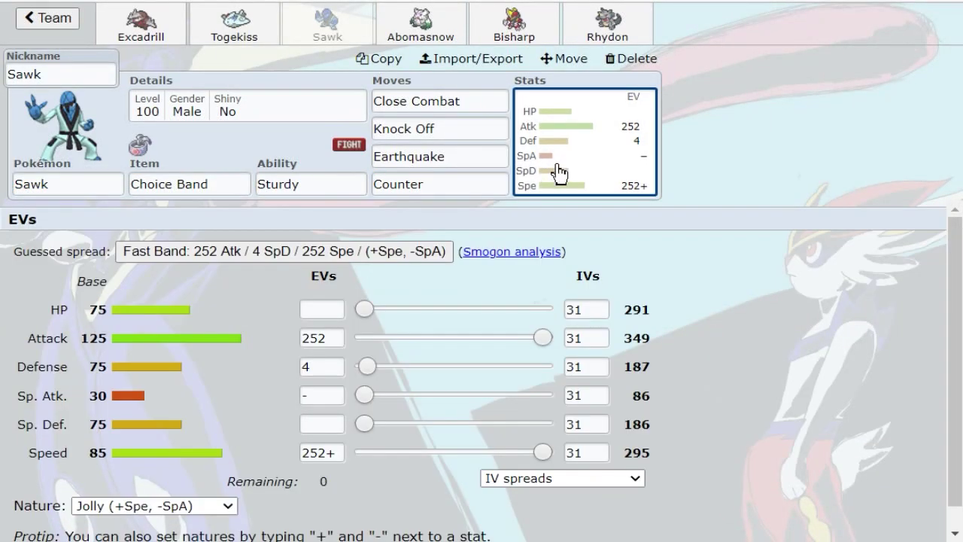
Step: Replace Sawk's fourth move with Stone Edge
left_click(451, 177)
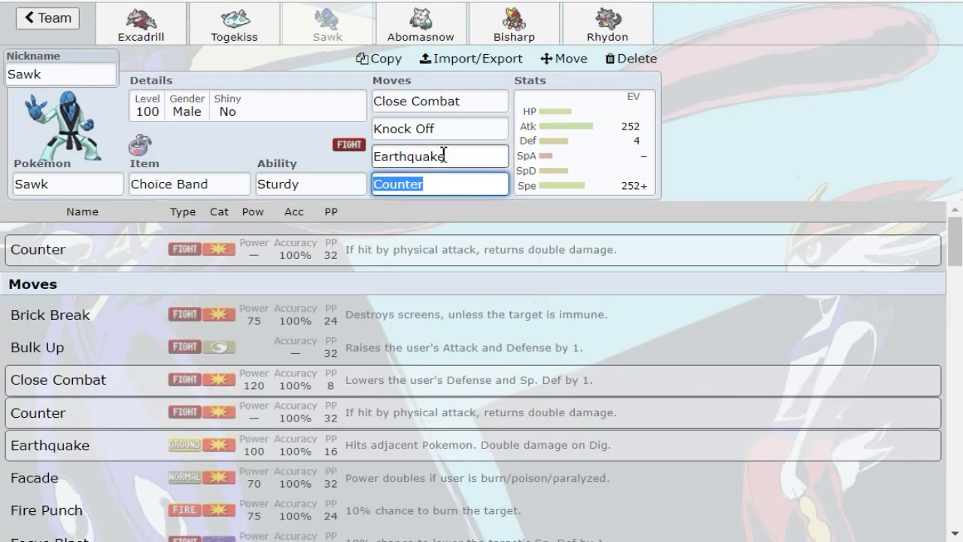
key("BackSpace")
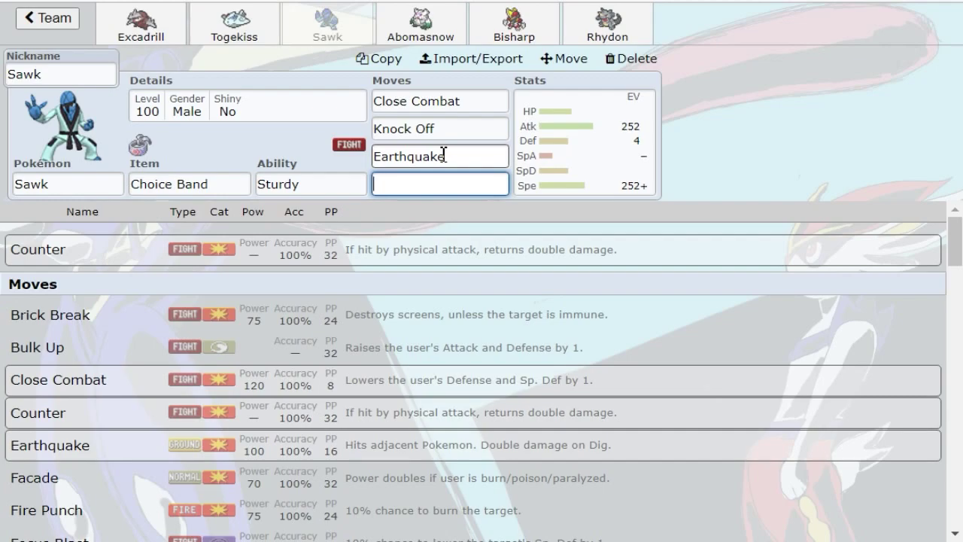
type("ston")
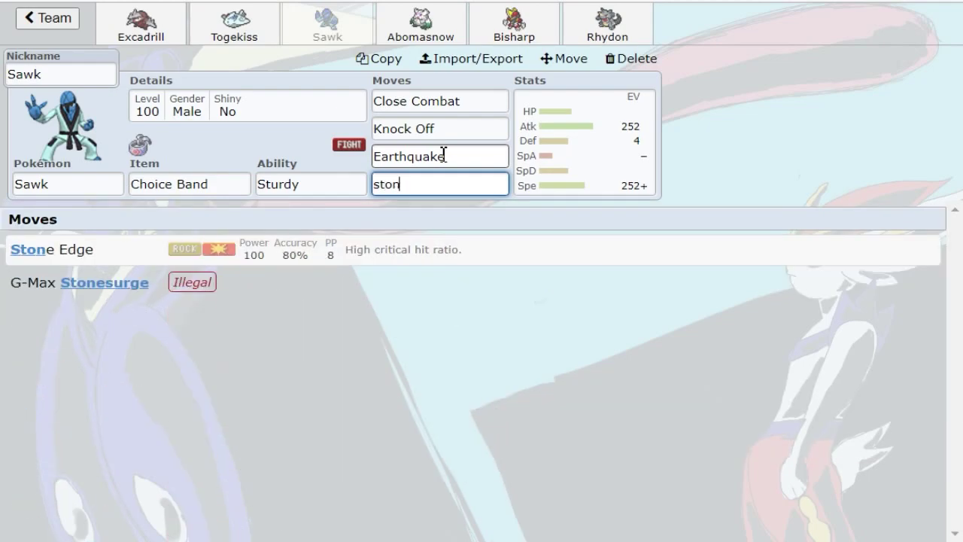
left_click(498, 256)
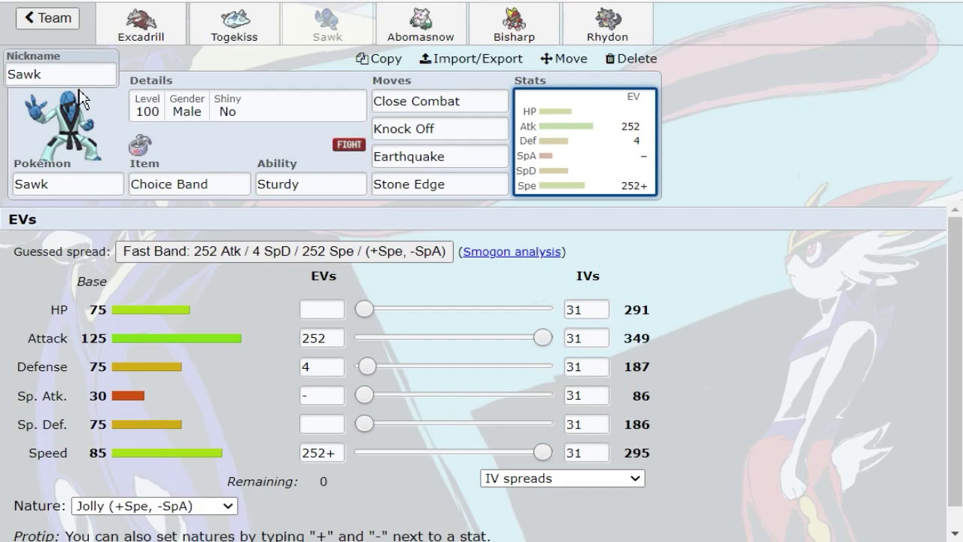
Step: Review Sawk's ability options, EV spread and fourth move against the typings and stats of the OU Pokémon
left_click(340, 178)
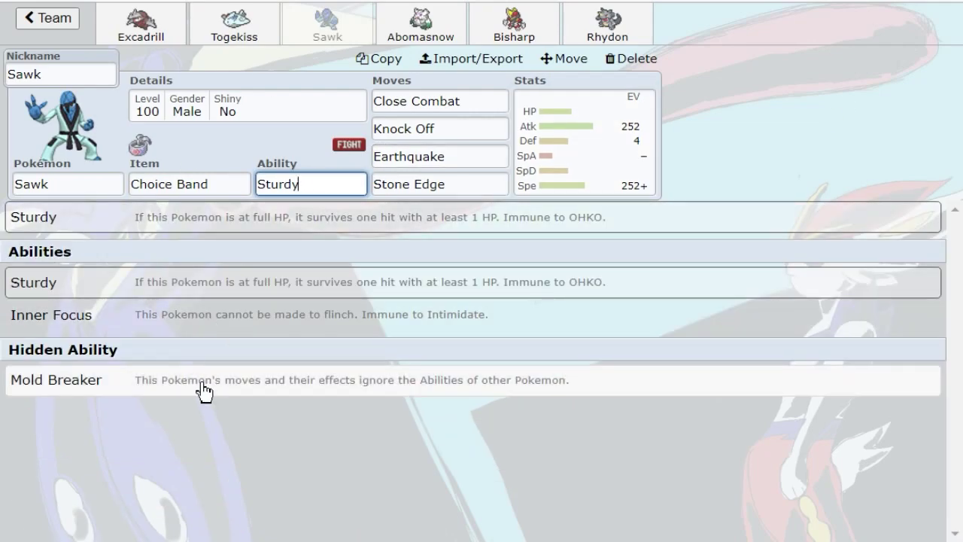
left_click(542, 181)
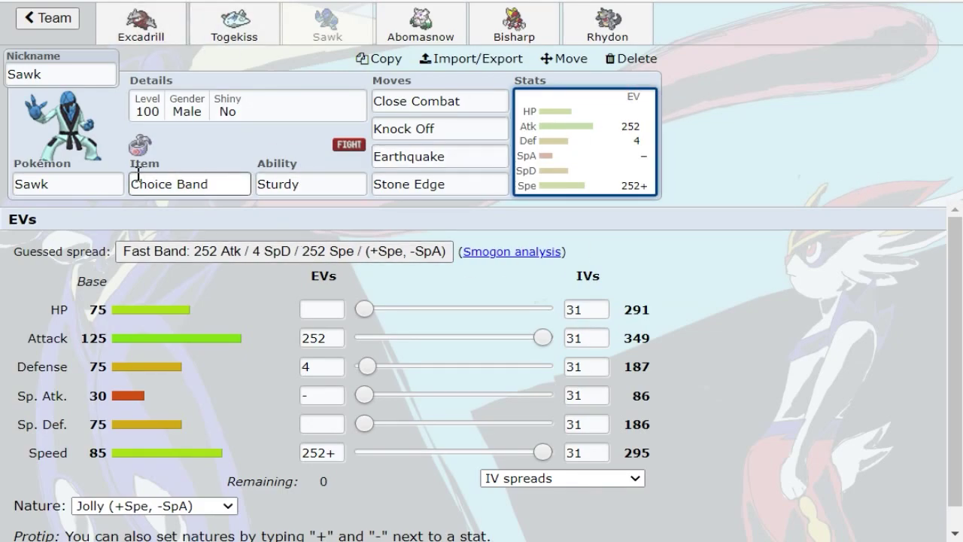
left_click(107, 182)
scroll(247, 387, "down", 15)
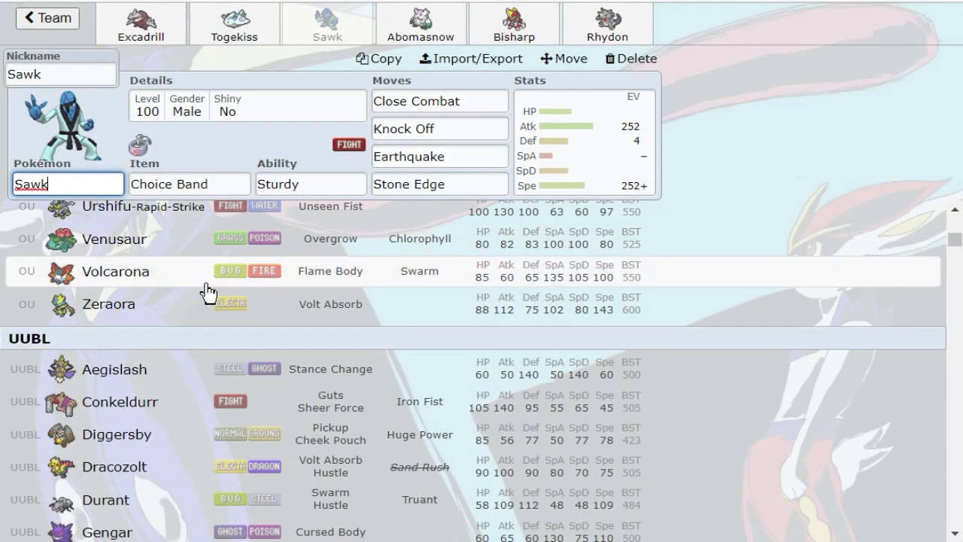
scroll(212, 286, "up", 4)
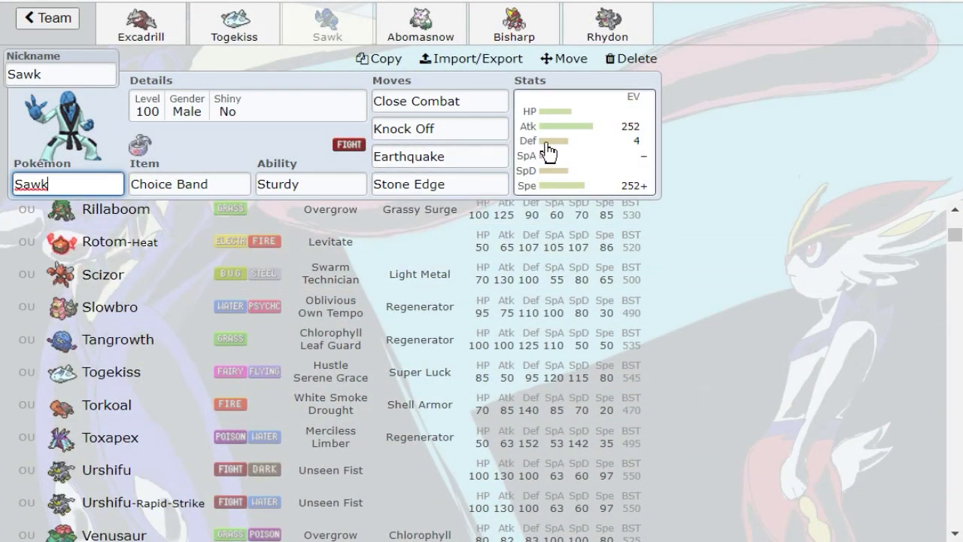
left_click(546, 150)
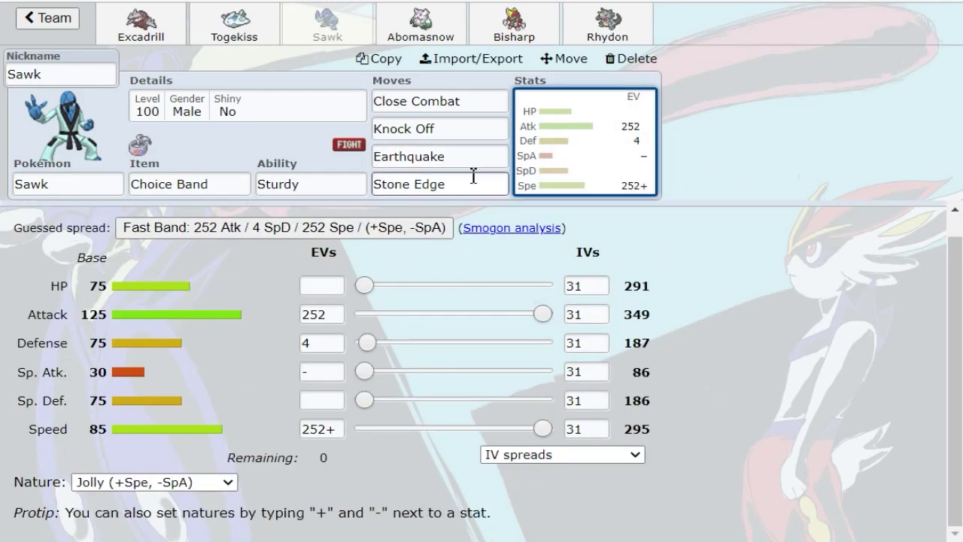
left_click(473, 177)
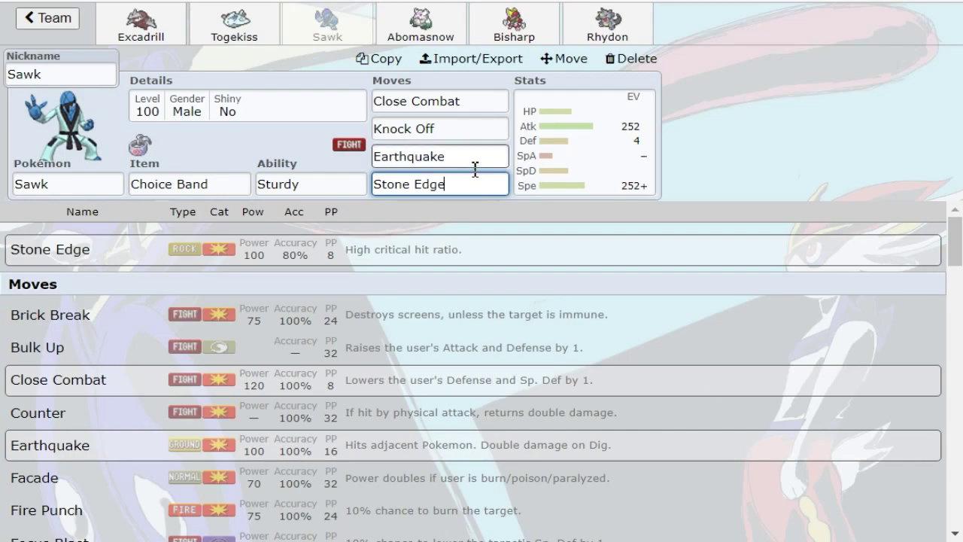
left_click(88, 177)
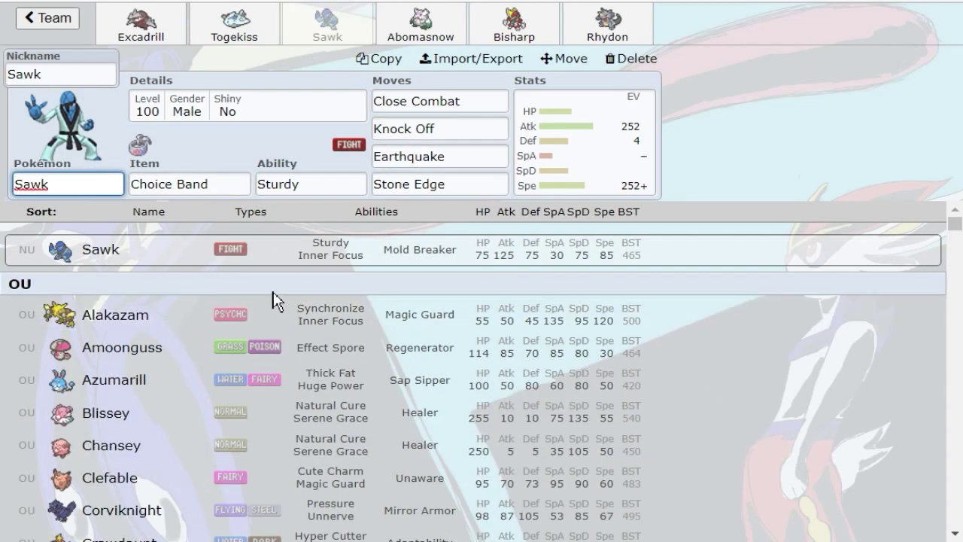
scroll(273, 297, "down", 4)
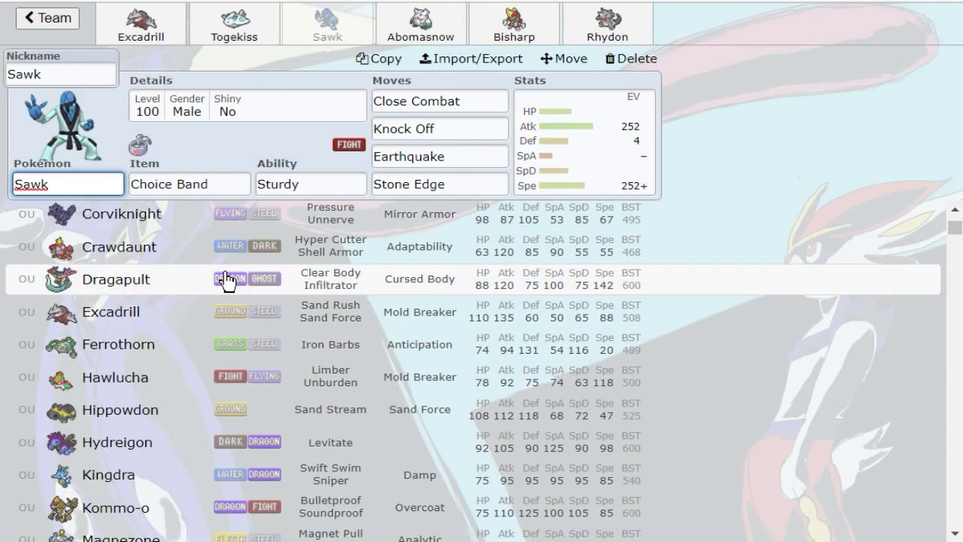
scroll(228, 278, "up", 4)
scroll(228, 273, "down", 9)
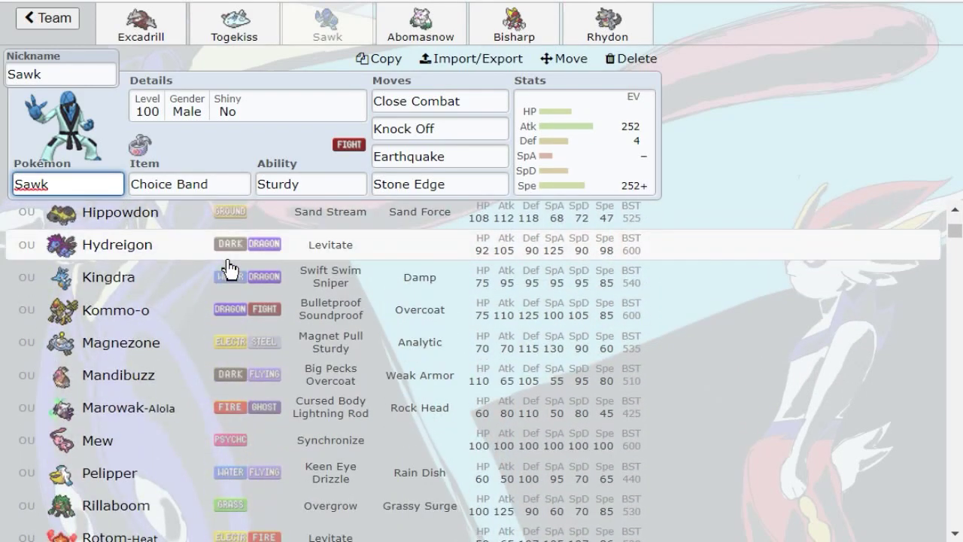
Step: Look through the OU Pokémon's typings and stats as matchups for Sawk and check Sawk's EV spread
scroll(218, 259, "down", 2)
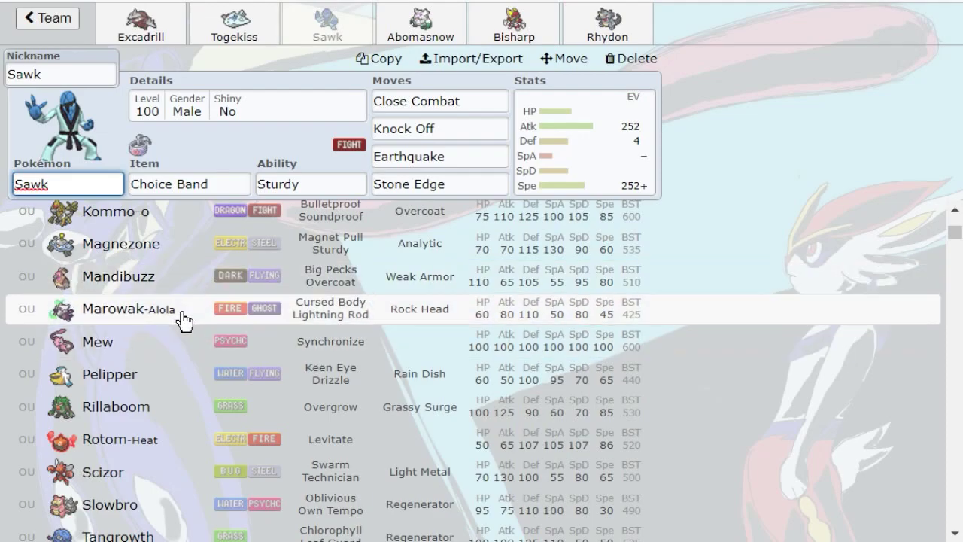
scroll(192, 421, "down", 1)
scroll(216, 271, "down", 3)
scroll(146, 383, "down", 3)
scroll(168, 346, "up", 10)
scroll(188, 347, "up", 5)
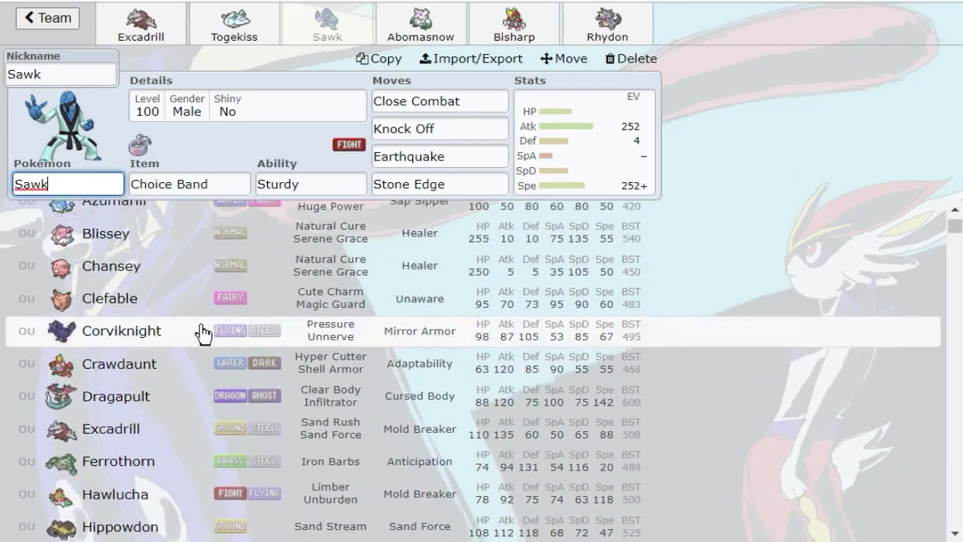
left_click(549, 155)
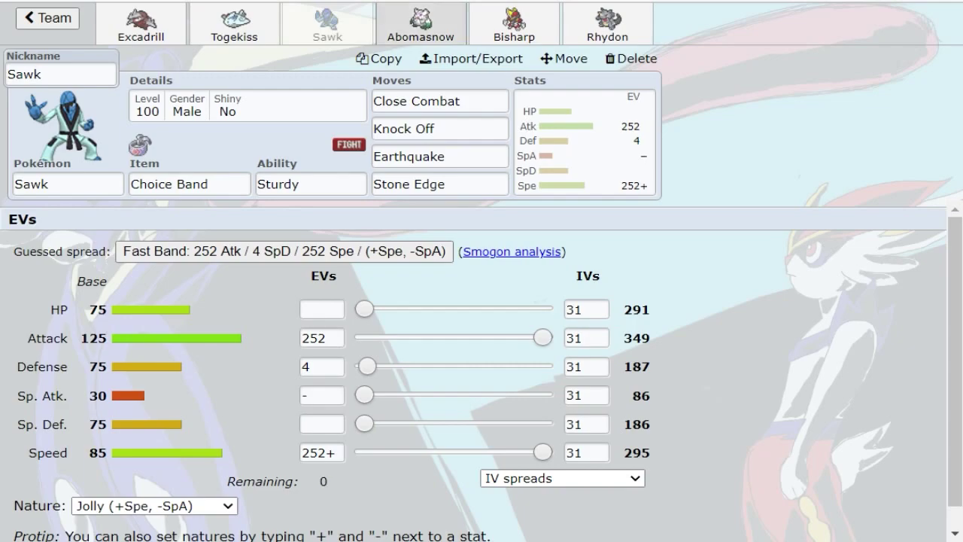
Step: Review the sets of Sawk's teammates, including Bisharp, Abomasnow and Togekiss
left_click(440, 19)
left_click(564, 14)
left_click(514, 23)
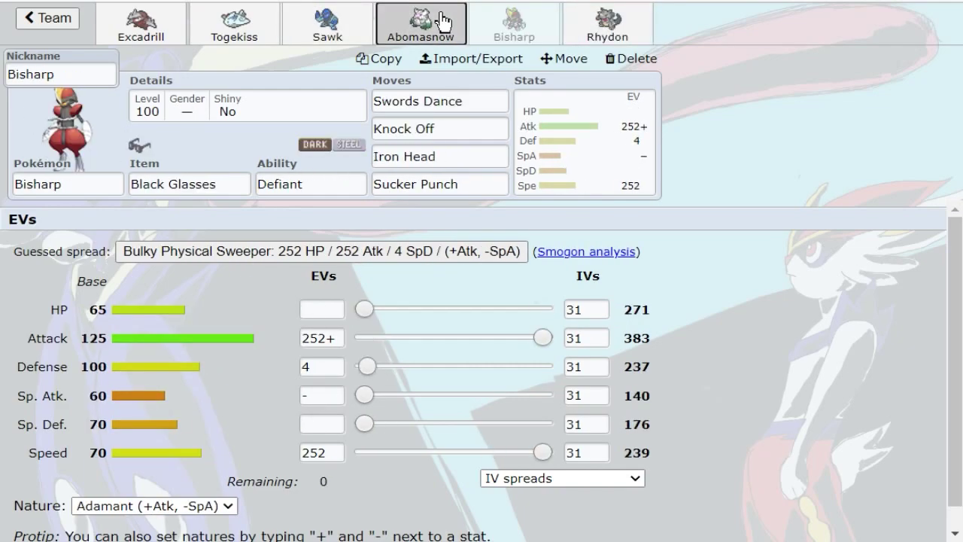
left_click(441, 25)
left_click(327, 24)
left_click(233, 27)
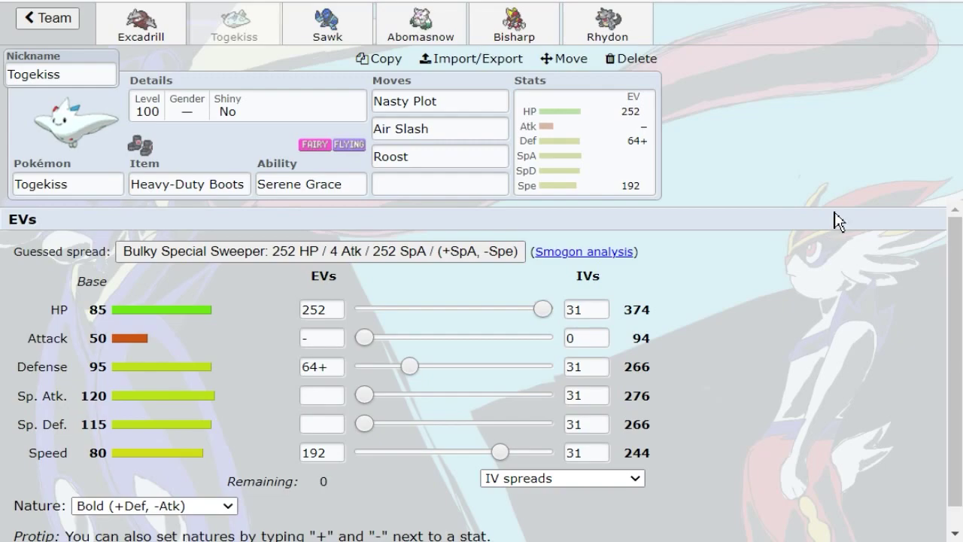
left_click(440, 15)
Step: Change Excadrill's held item to Choice Scarf
left_click(148, 17)
left_click(209, 176)
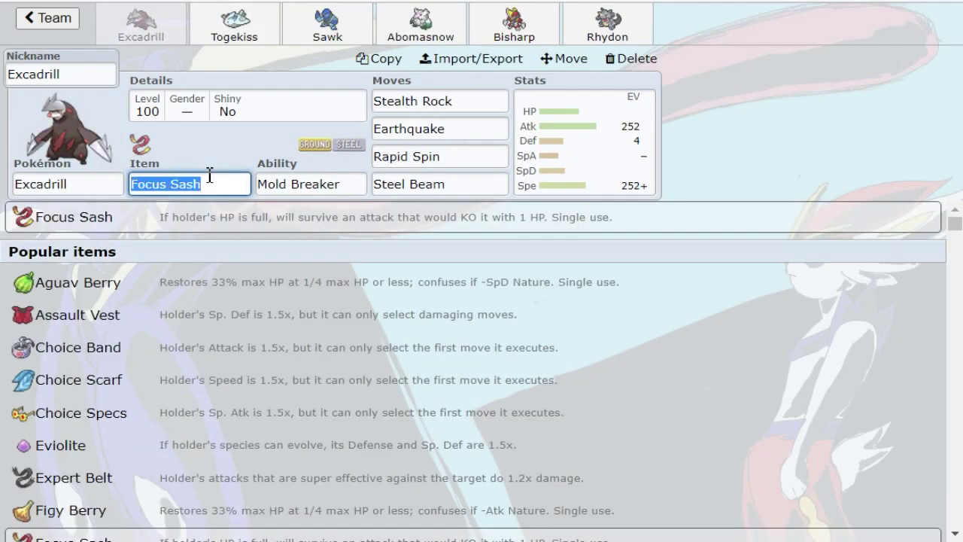
type("choi")
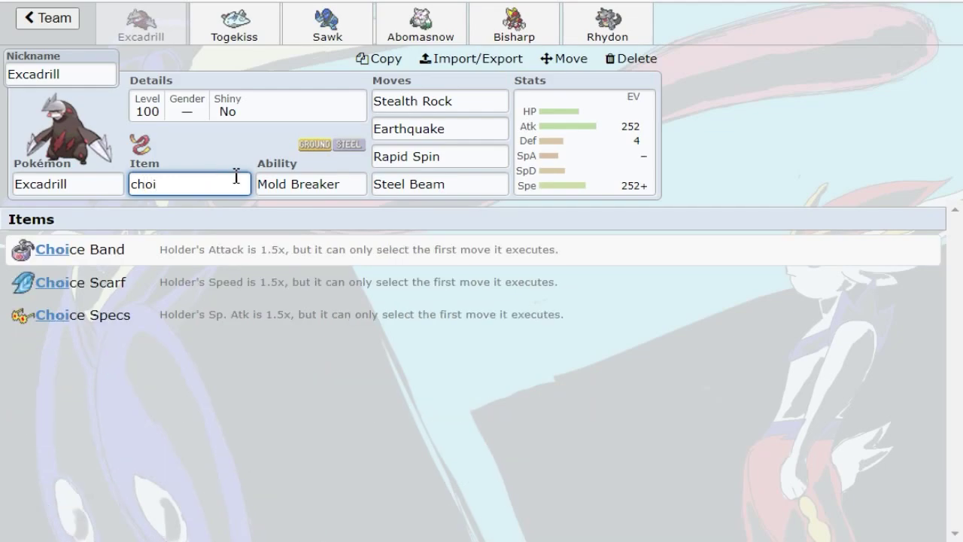
left_click(274, 282)
Step: Set Excadrill's first move to Earthquake and its second move to Iron Head
left_click(463, 101)
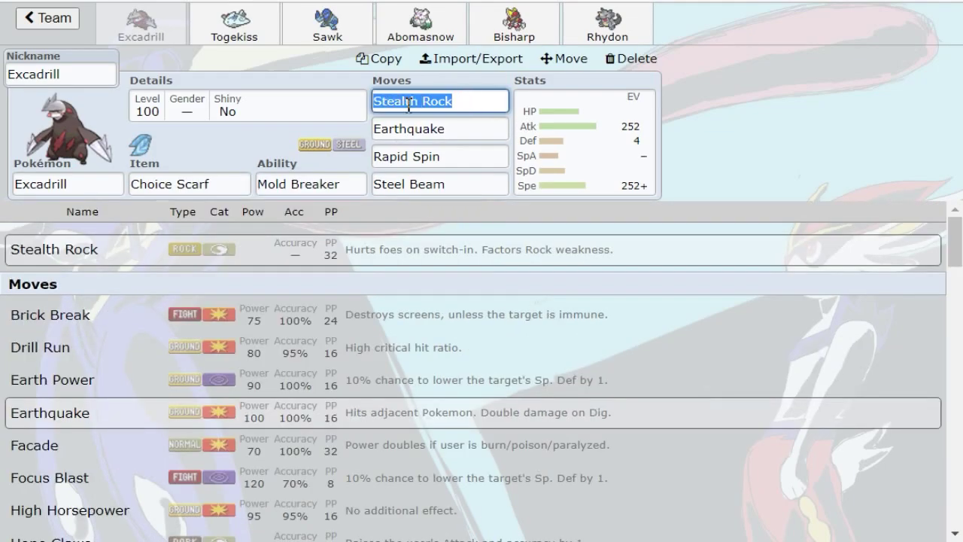
type("iron")
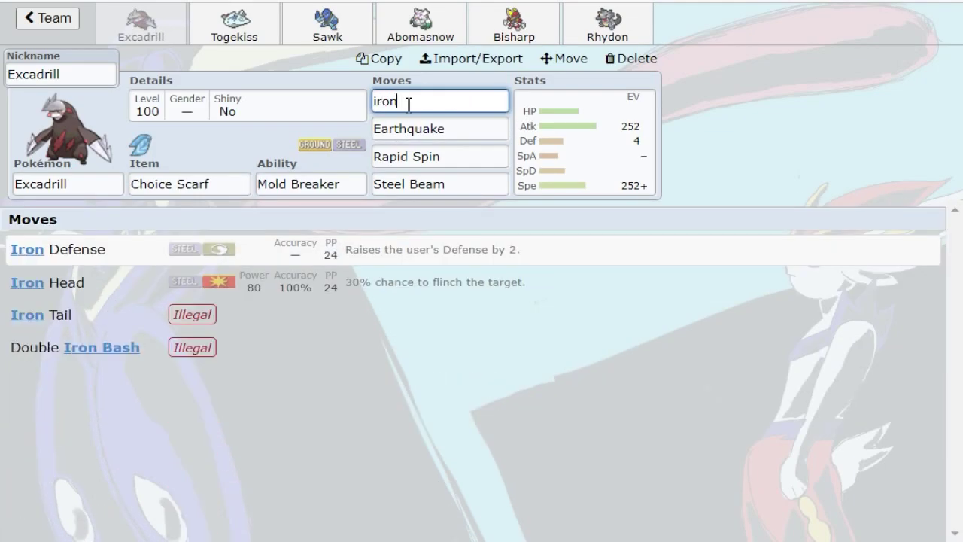
left_click(354, 277)
left_click(438, 101)
type("ea")
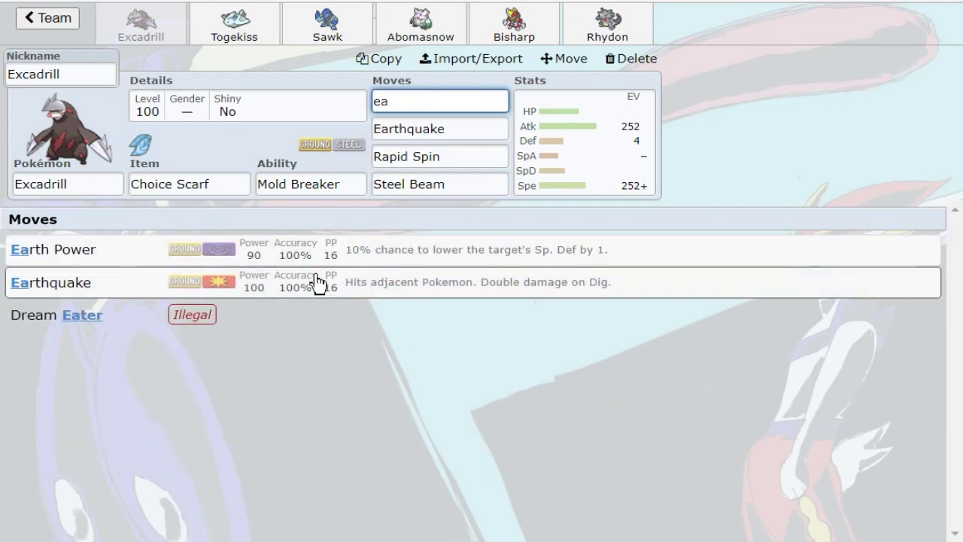
left_click(323, 280)
left_click(459, 100)
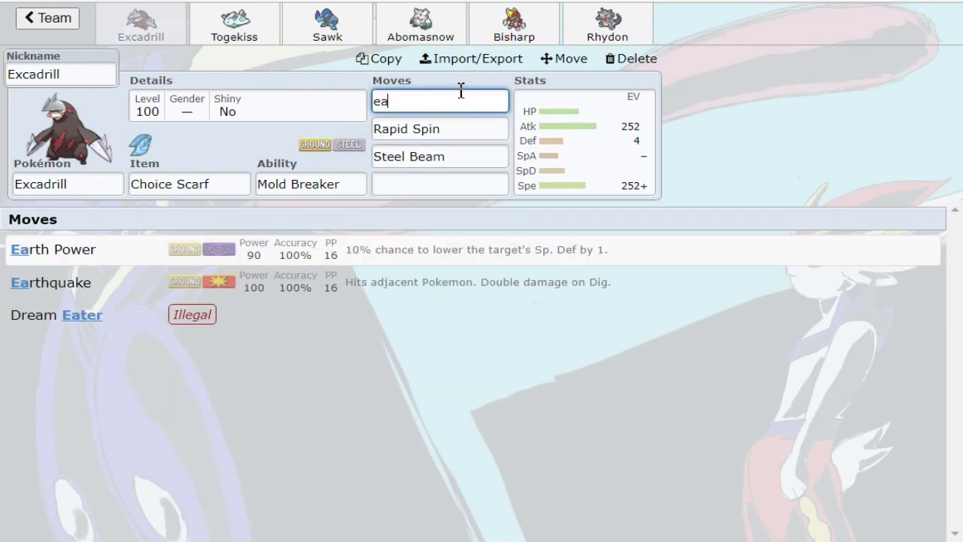
left_click(164, 280)
type("iron")
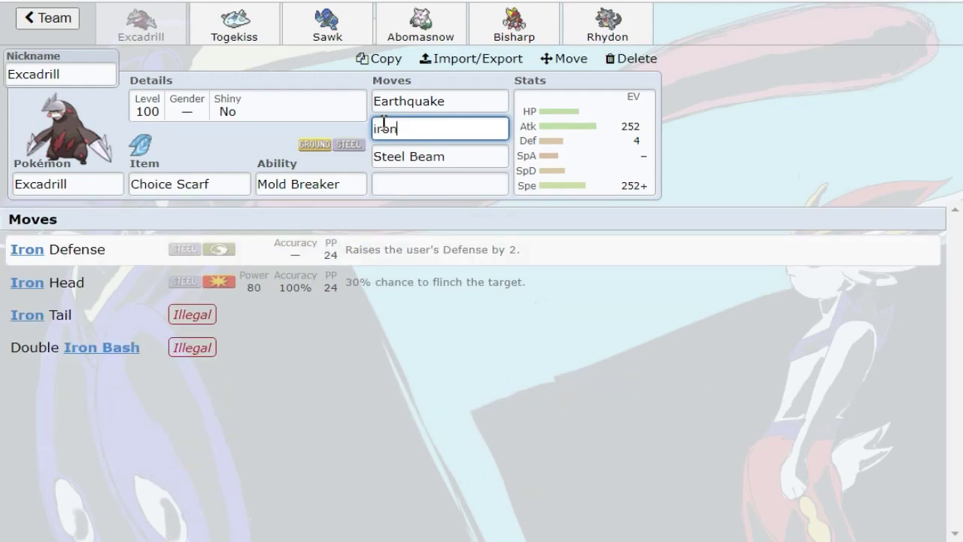
left_click(272, 295)
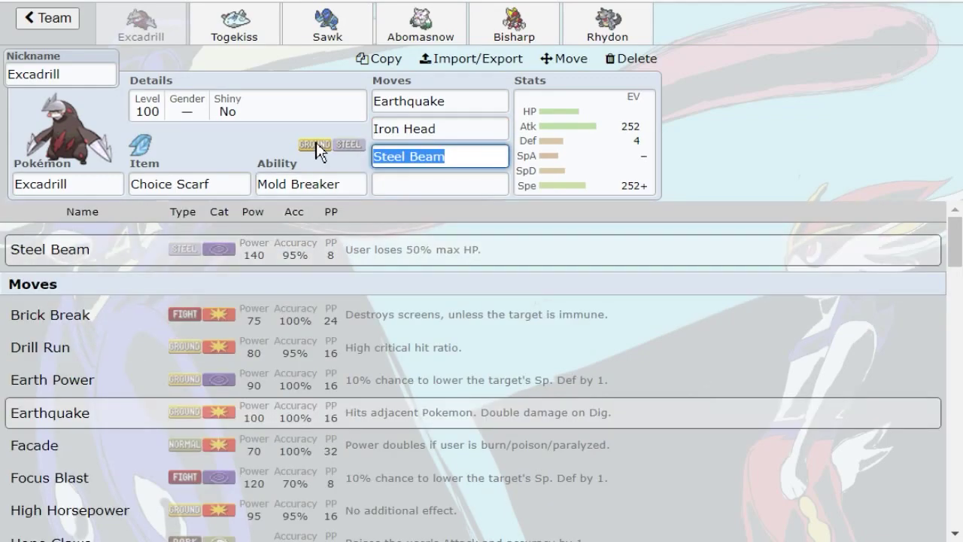
Step: Set Excadrill's third move to Rapid Spin and its fourth move to High Horsepower
type("rapid")
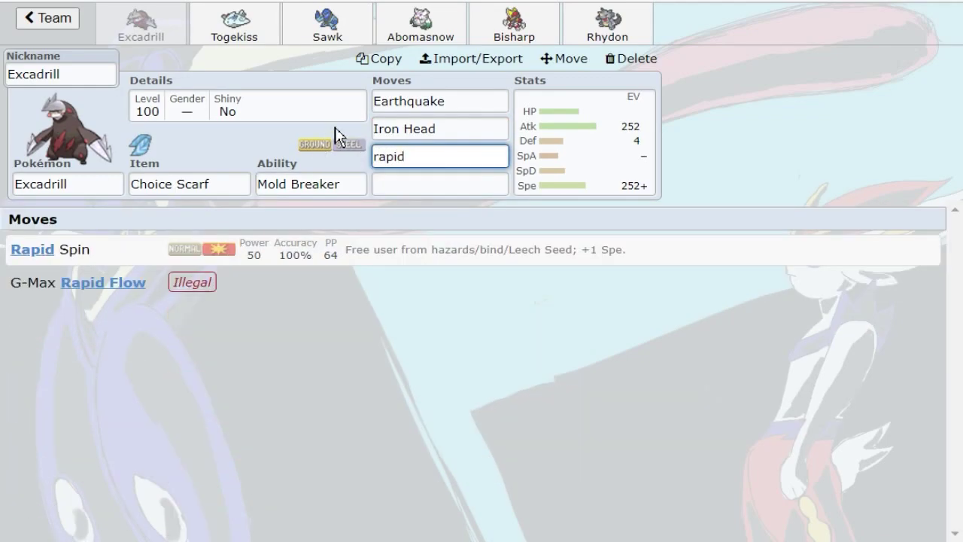
left_click(437, 256)
type("hig")
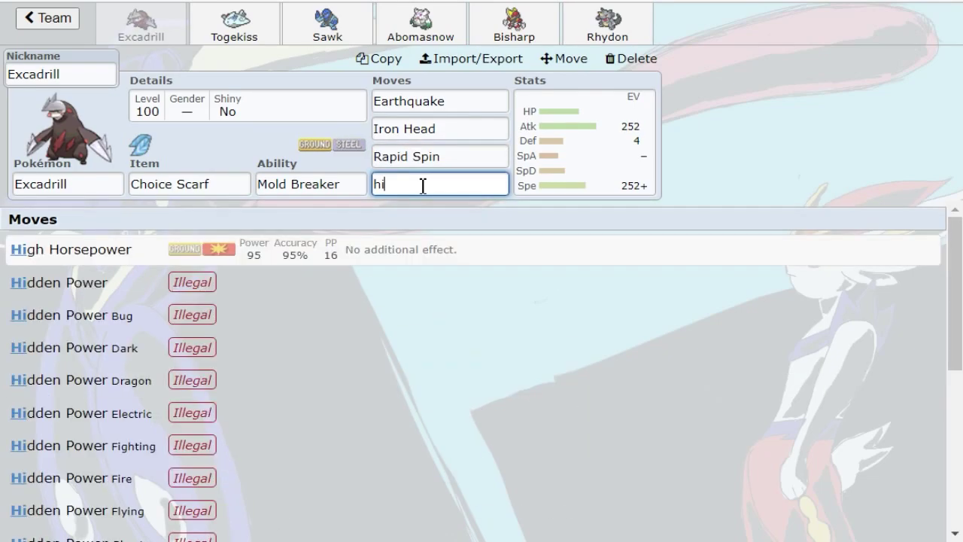
left_click(395, 249)
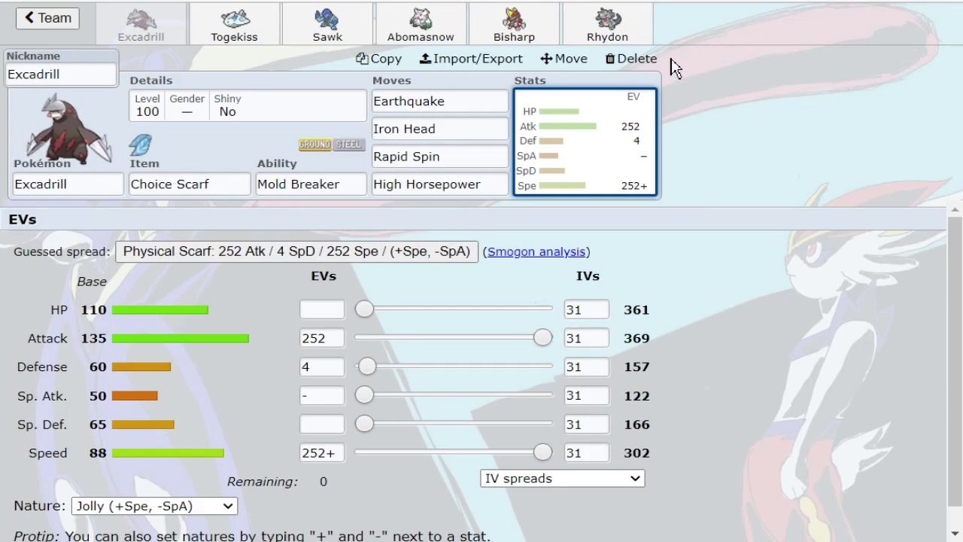
Step: Replace Earthquake in Excadrill's first move slot with High Horsepower
left_click(473, 103)
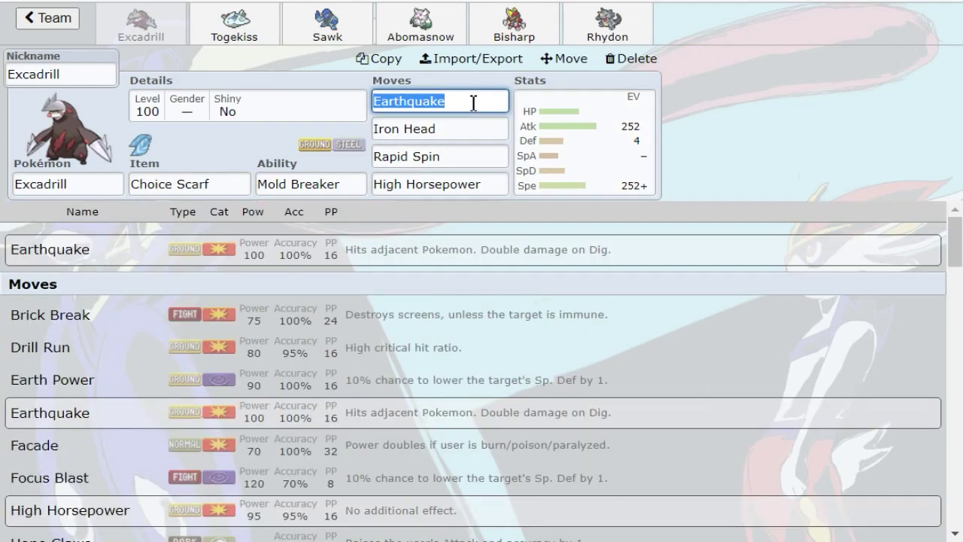
type("high")
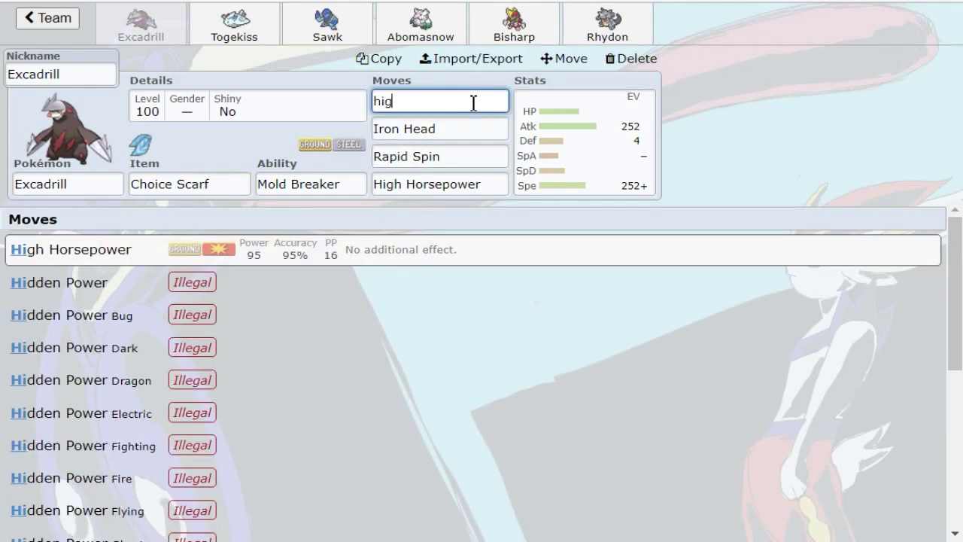
left_click(428, 256)
Step: Set Excadrill's fourth move to Rock Slide, then check High Horsepower's details and the EV spread
left_click(473, 154)
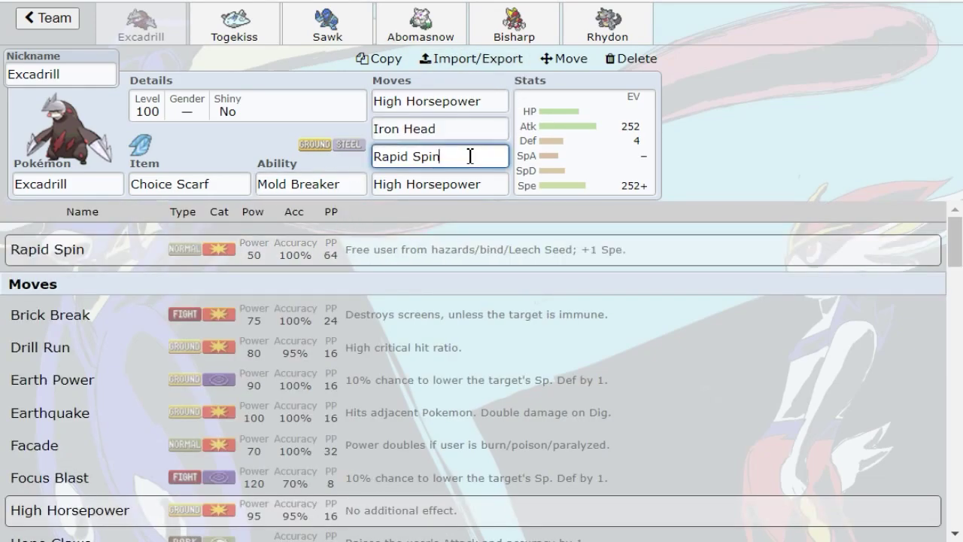
left_click(489, 183)
type("ro")
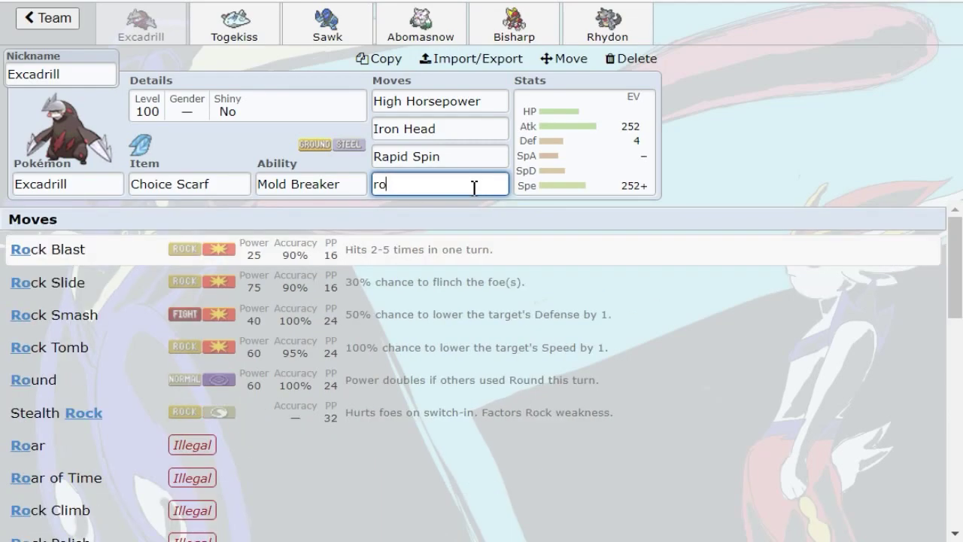
left_click(158, 280)
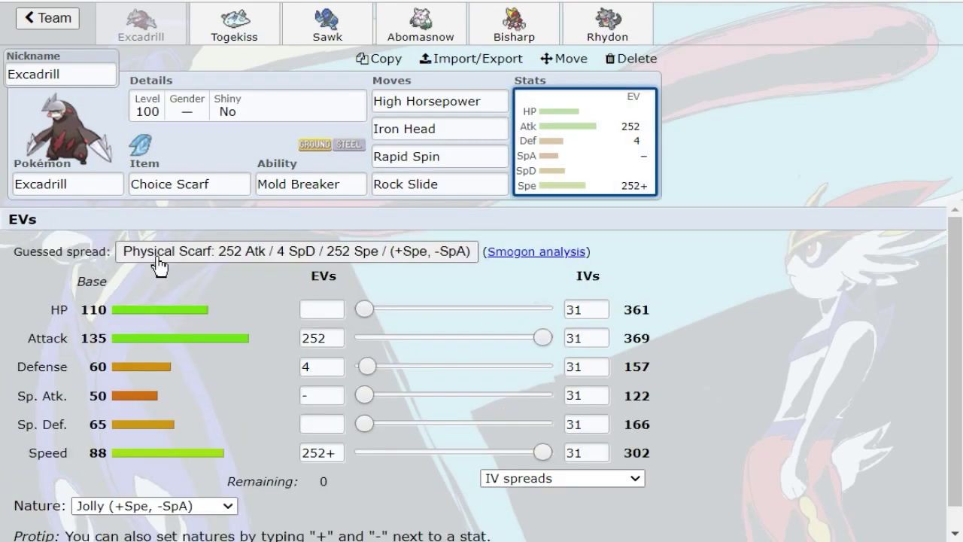
left_click(477, 105)
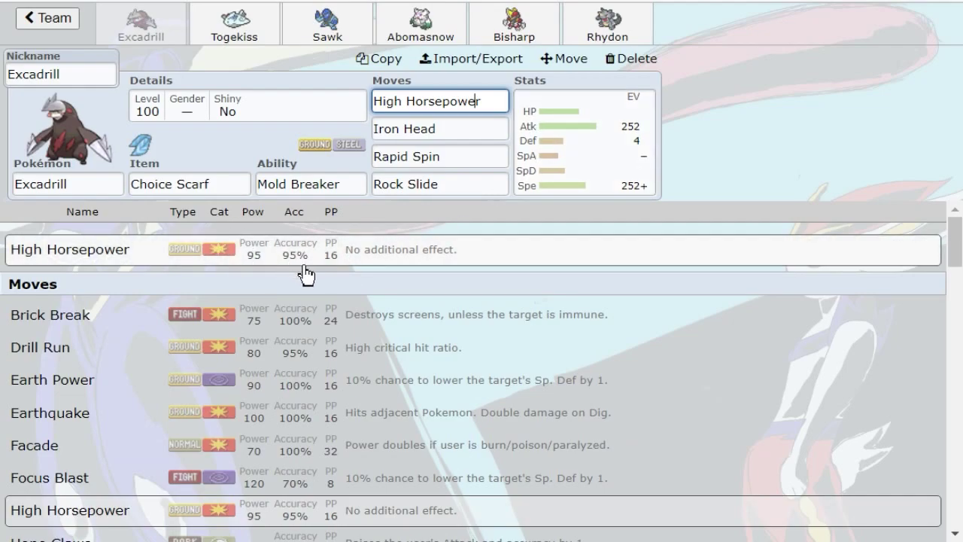
left_click(526, 187)
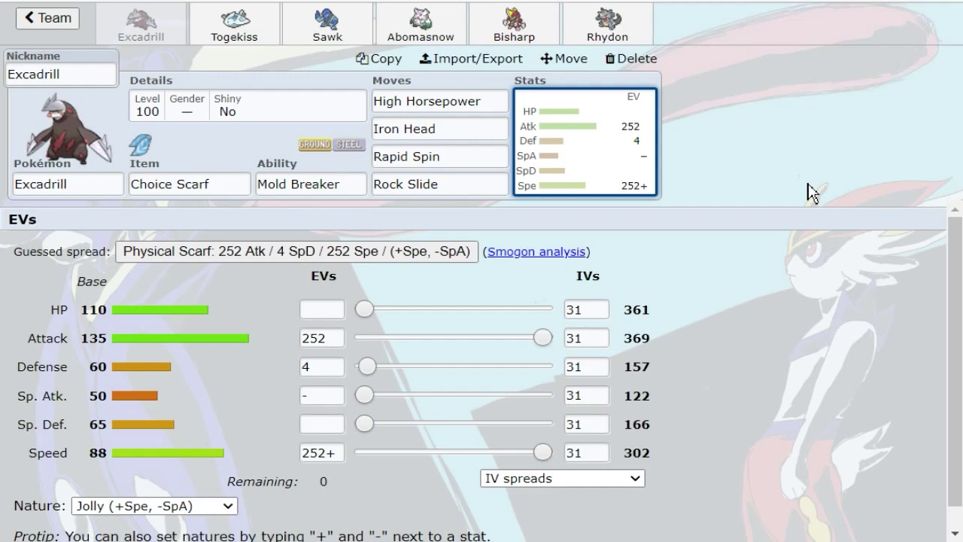
Step: Look through Rhydon's available moves and replace Earthquake with High Horsepower in its second slot
left_click(615, 11)
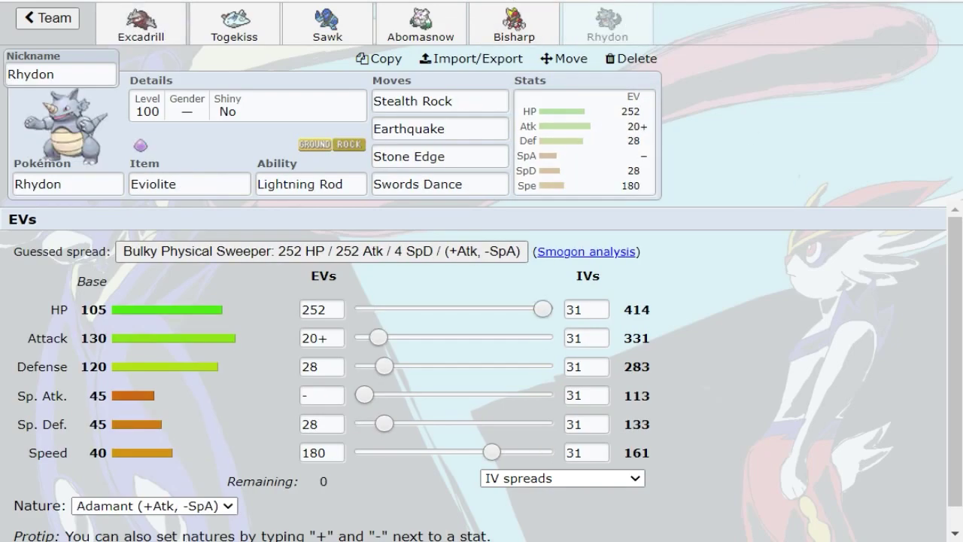
left_click(443, 122)
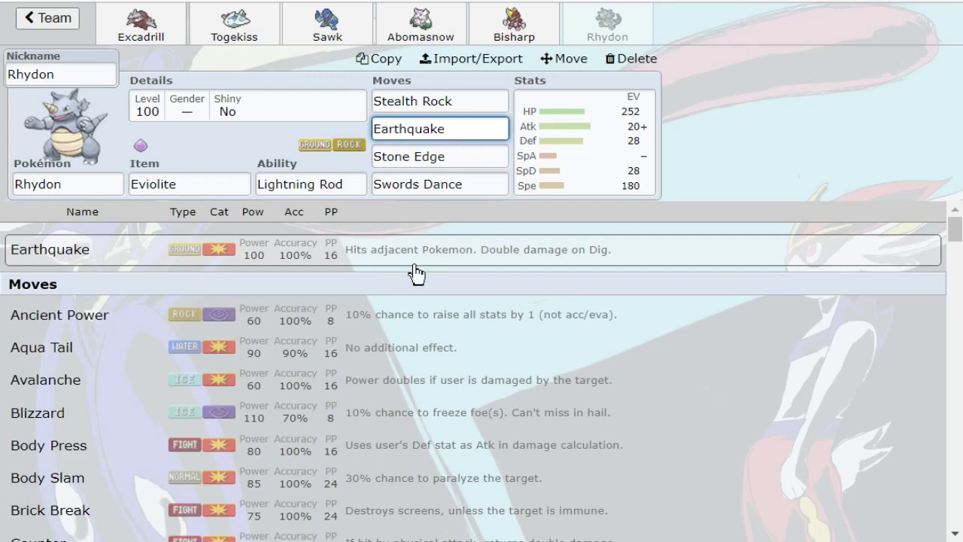
scroll(401, 302, "down", 3)
scroll(401, 302, "down", 8)
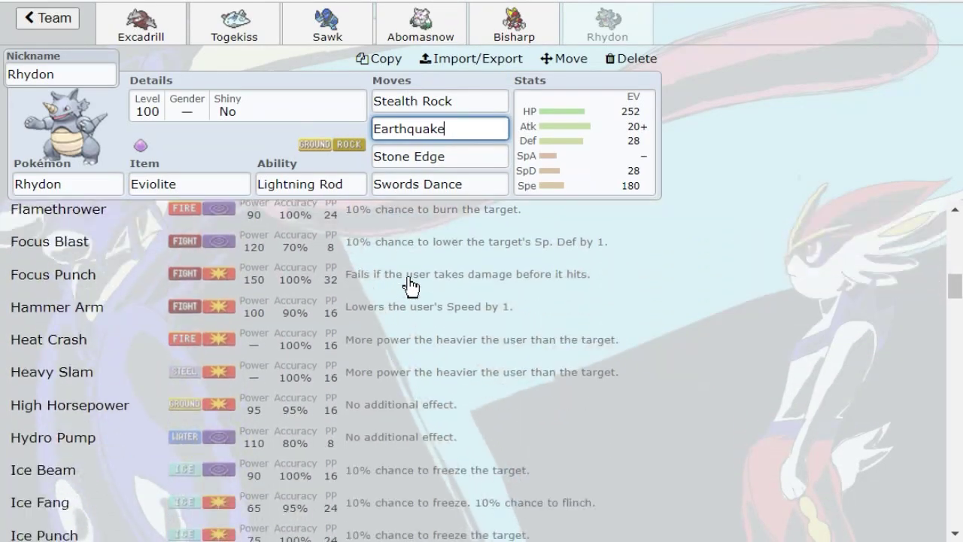
left_click(587, 172)
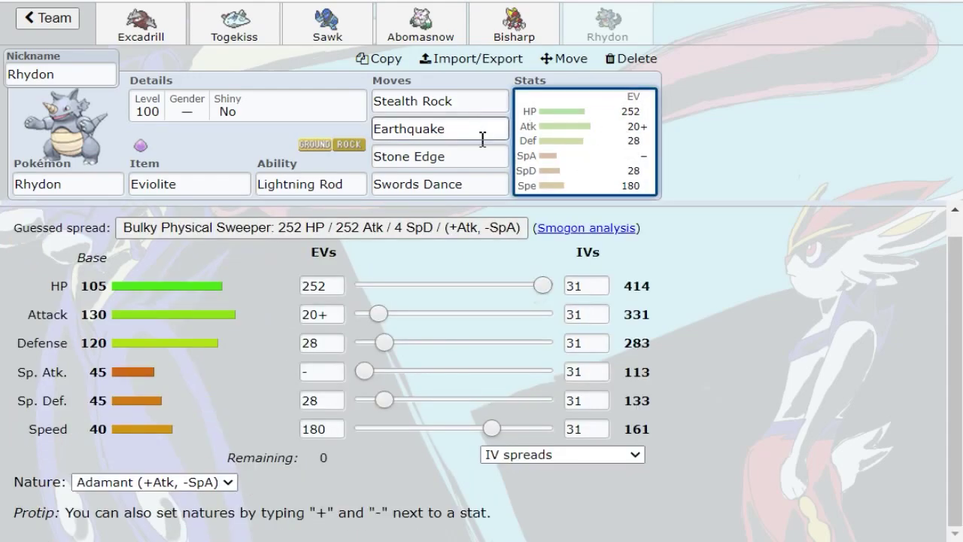
left_click(482, 137)
scroll(333, 315, "down", 7)
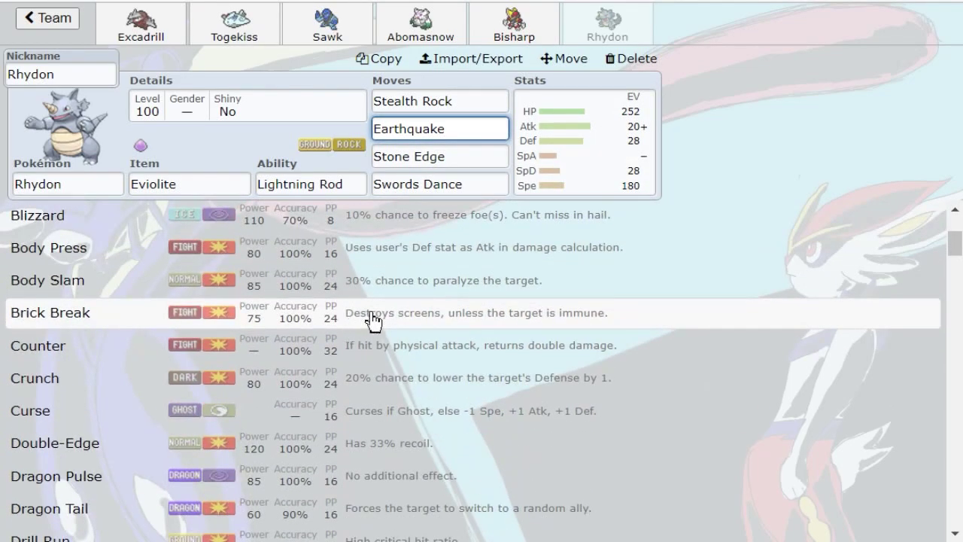
scroll(215, 371, "up", 7)
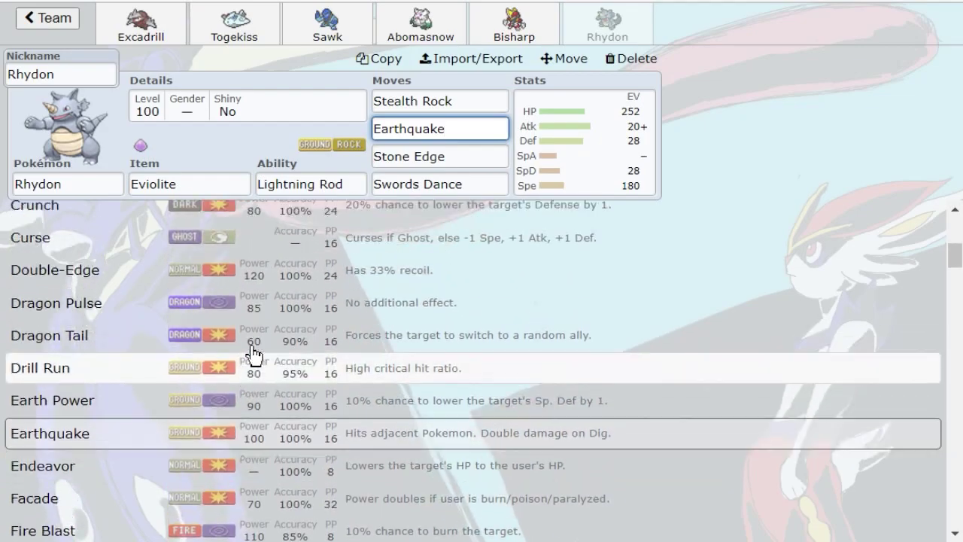
scroll(273, 344, "down", 7)
scroll(288, 318, "down", 5)
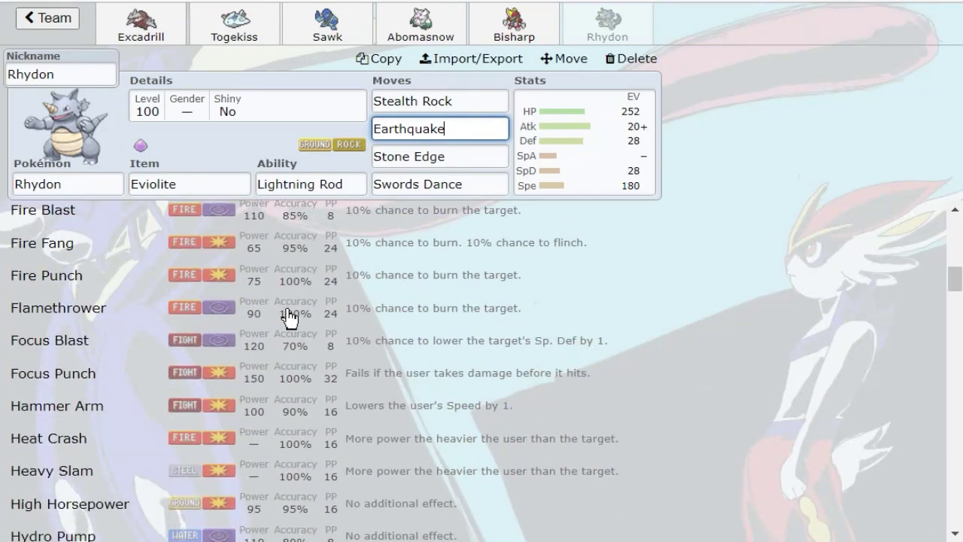
left_click(224, 404)
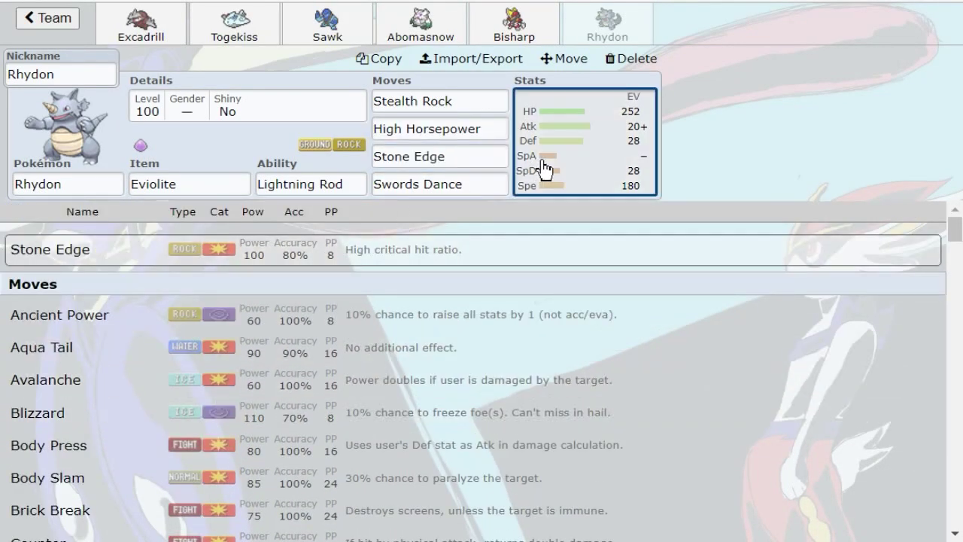
left_click(544, 167)
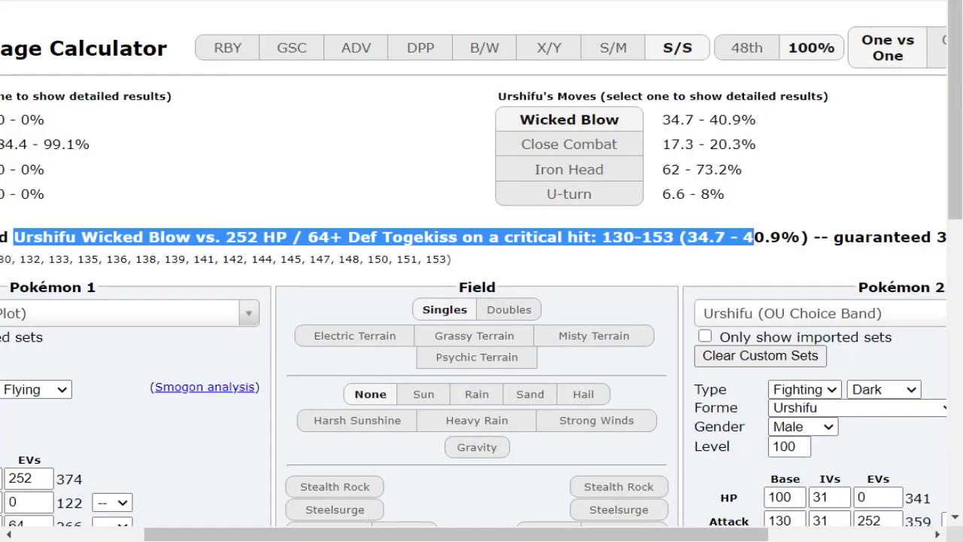
Step: In the Pokémon Damage Calculator, load Rhydon's RU Offensive Stealth Rock set as Pokémon 1 in place of Togekiss
left_click(331, 193)
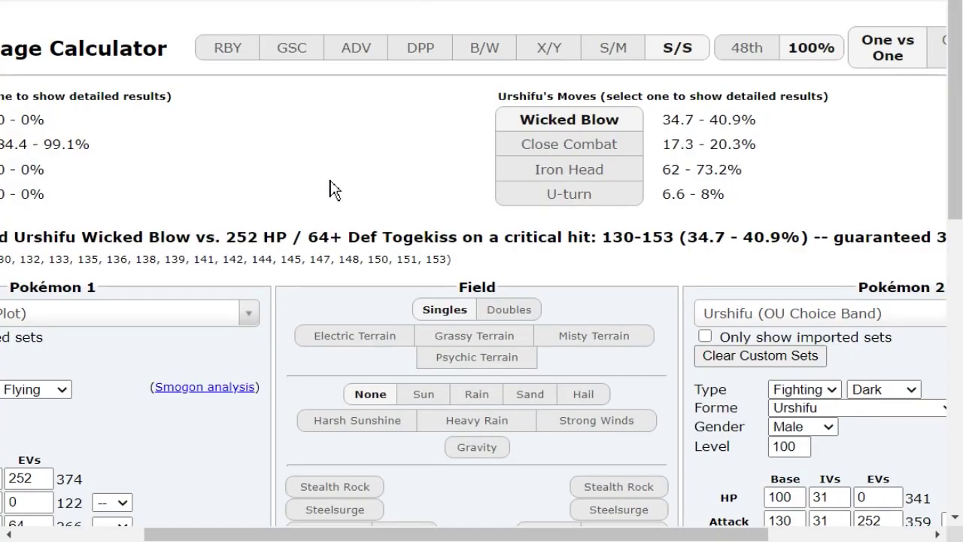
left_click(406, 316)
type("rhyd")
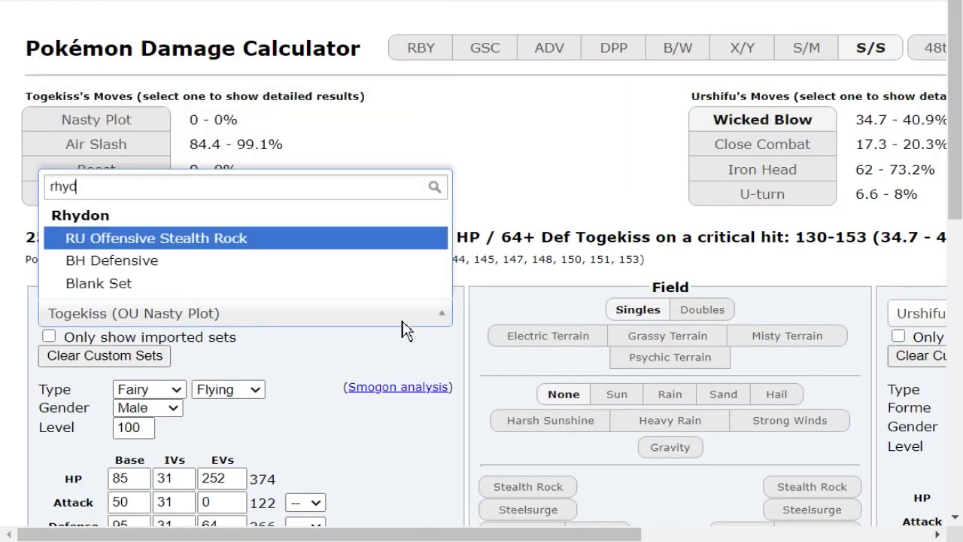
left_click(150, 238)
Step: Set Rhydon's Attack EVs to 20 in the damage calculator
scroll(278, 207, "down", 4)
left_click_drag(209, 206, 273, 213)
type("0")
scroll(321, 155, "down", 5)
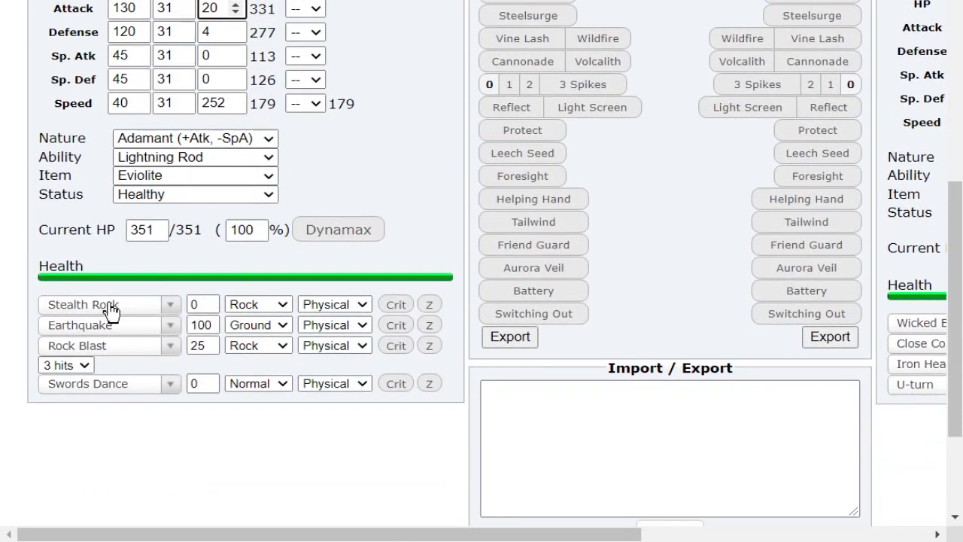
Step: Replace Rhydon's Stealth Rock with High Horsepower in its first move slot and set its Attack boost to +2
left_click(112, 307)
type("high")
scroll(113, 313, "down", 2)
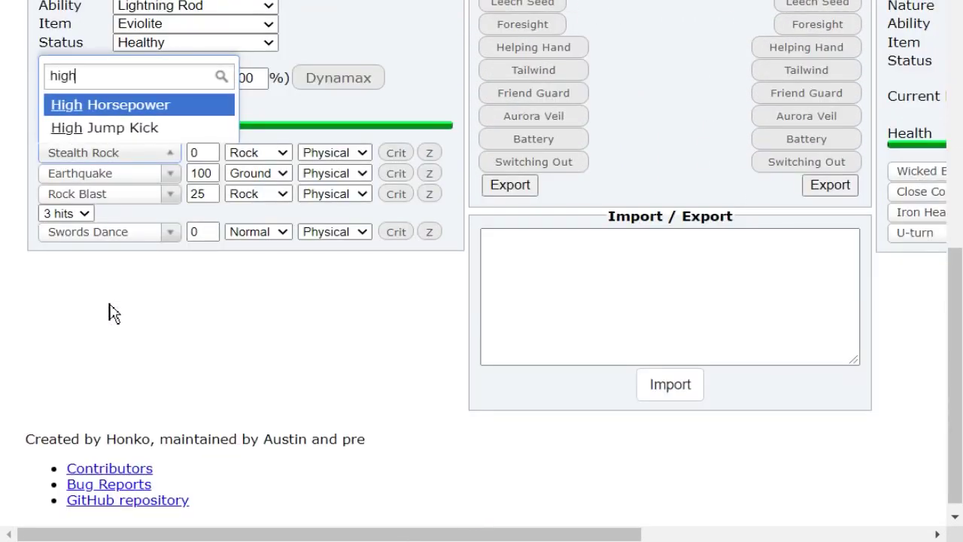
left_click(143, 104)
scroll(353, 226, "up", 5)
left_click(320, 252)
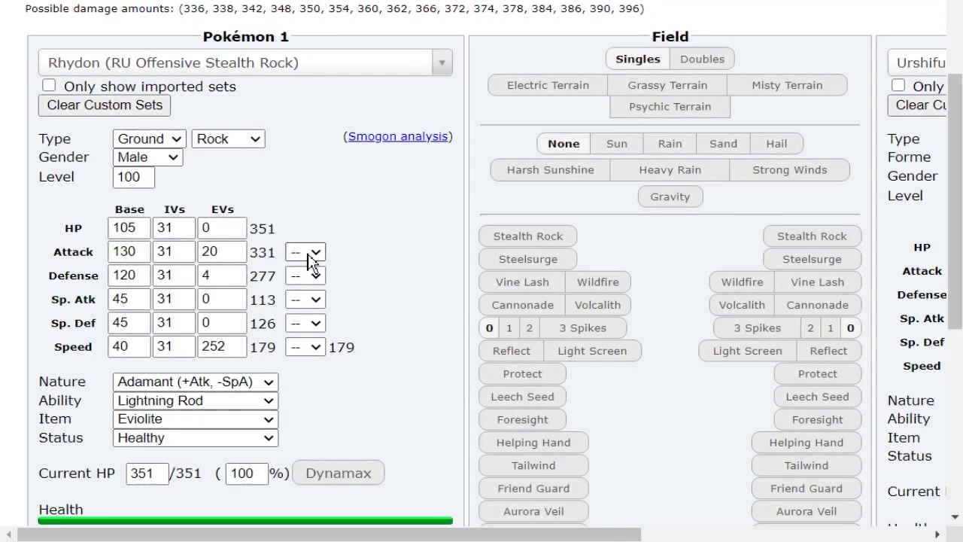
left_click(331, 336)
scroll(372, 366, "up", 4)
scroll(672, 316, "right", 3)
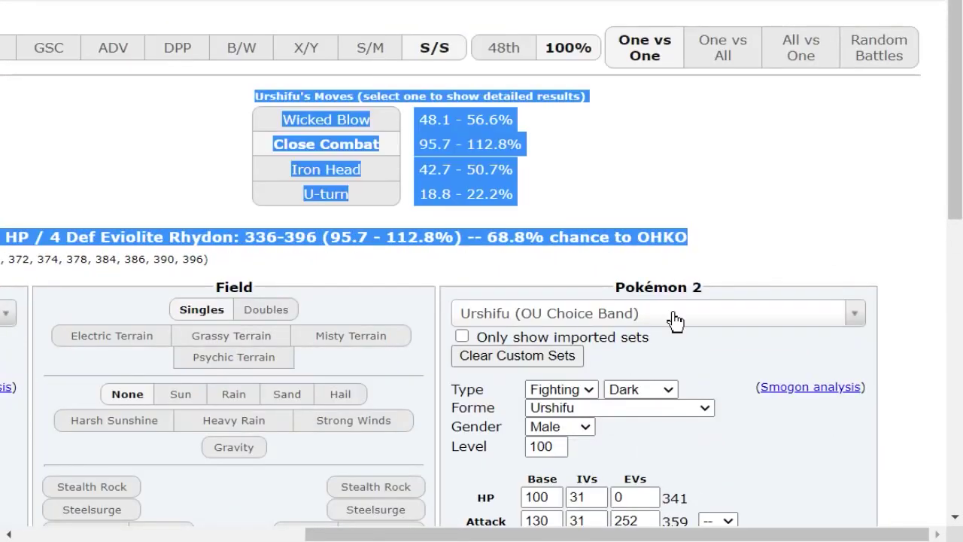
left_click(672, 316)
type("toxi")
key("Return")
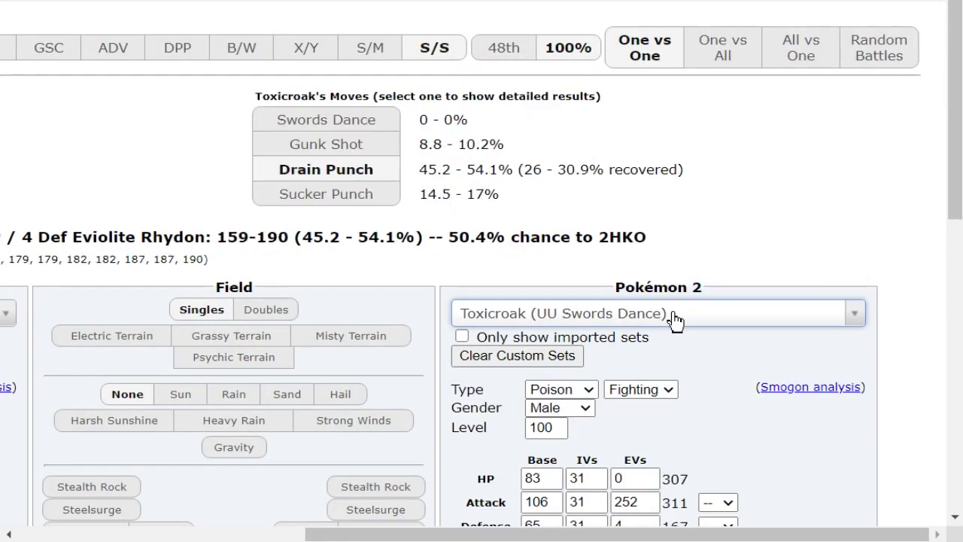
Step: Load Toxapex's OU The Pex set as Pokémon 2 and show the detailed damage result for Rhydon's High Horsepower
left_click(672, 315)
type("toxa")
key("Return")
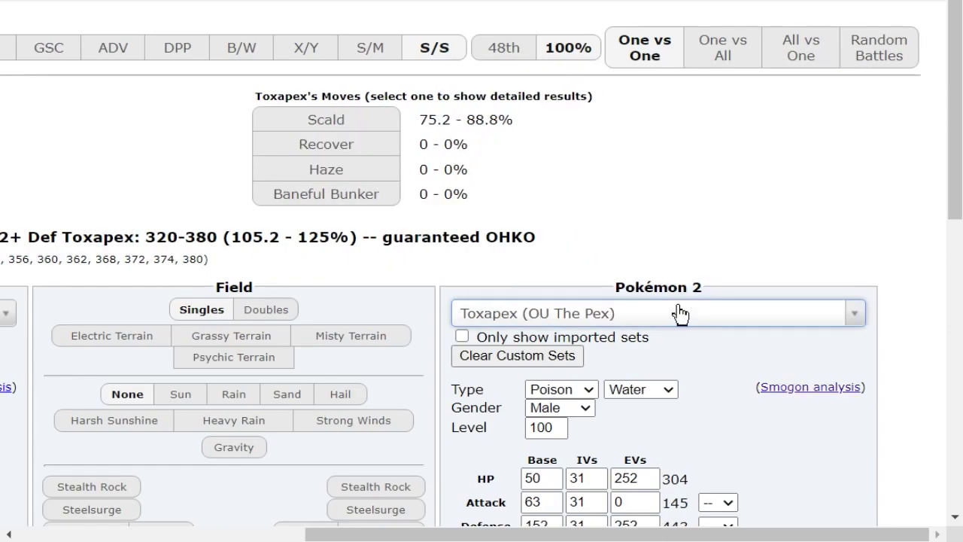
left_click(752, 238)
left_click(342, 216)
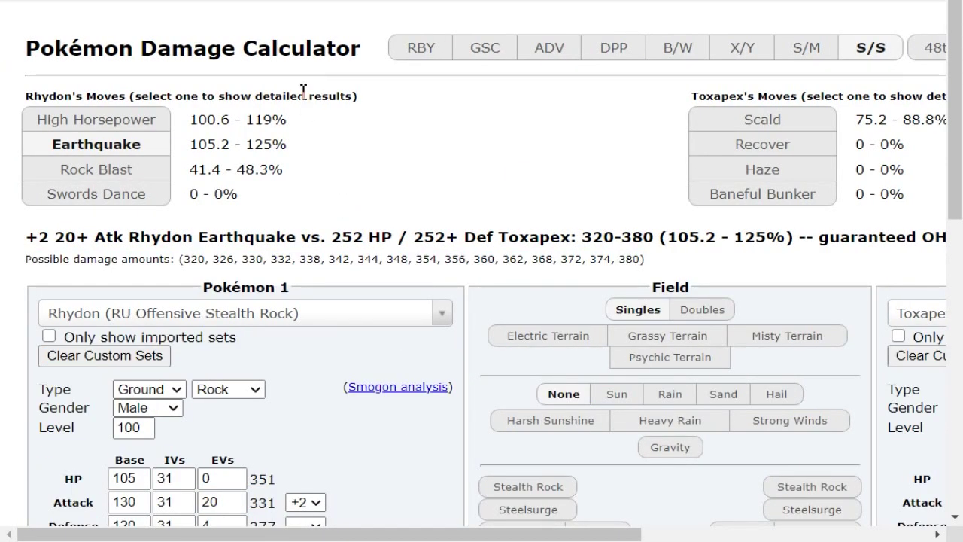
left_click(153, 123)
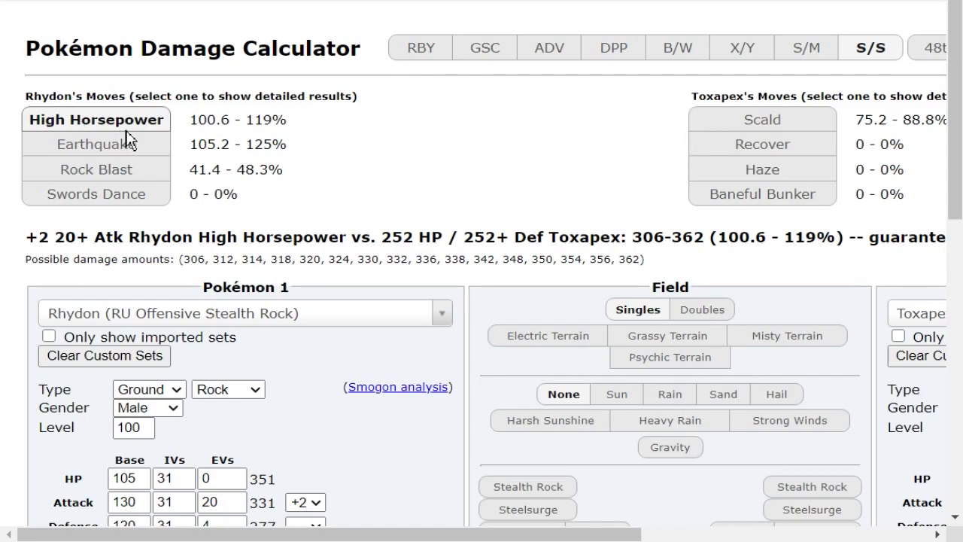
left_click_drag(370, 234, 476, 146)
left_click(482, 144)
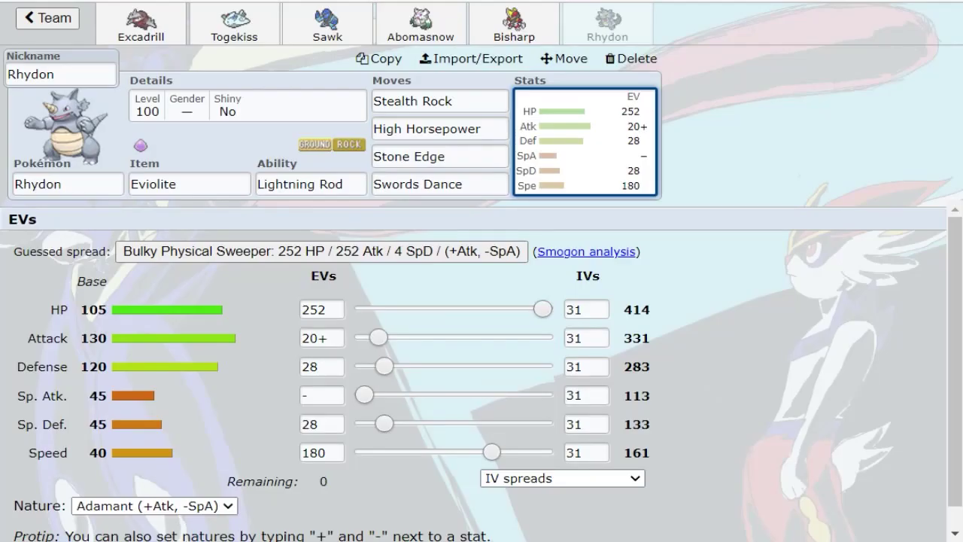
Step: Switch back to the teambuilder and review the sets of Bisharp, Rhydon, Abomasnow and Sawk
left_click(527, 18)
left_click(610, 24)
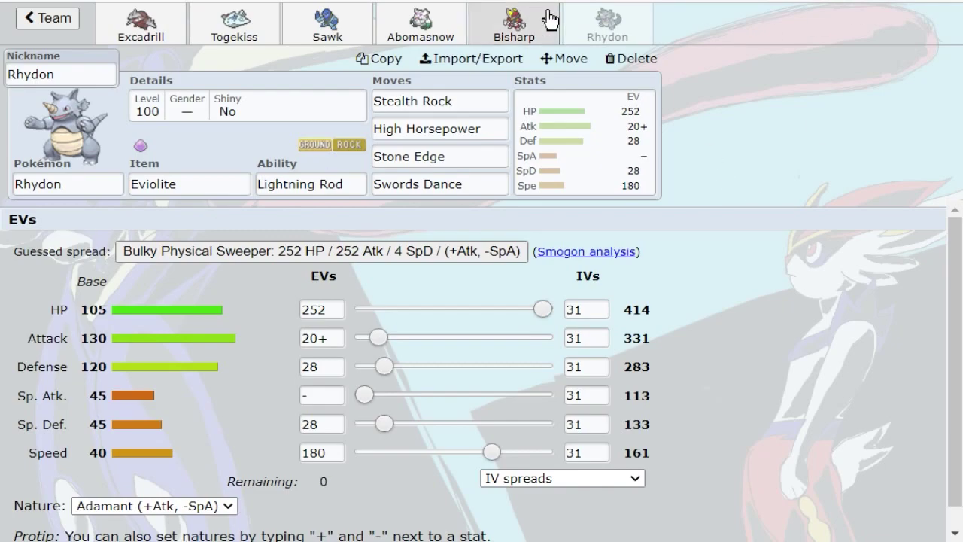
left_click(511, 23)
left_click(395, 29)
left_click(359, 32)
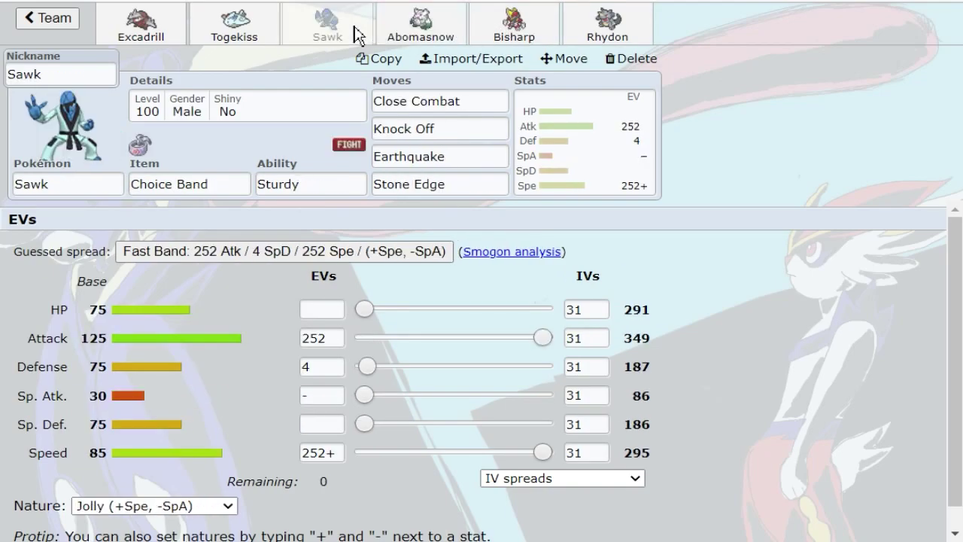
Step: Open Togekiss's set and check its empty fourth move slot and its EV spread
left_click(269, 36)
left_click(457, 182)
left_click(548, 129)
left_click(430, 183)
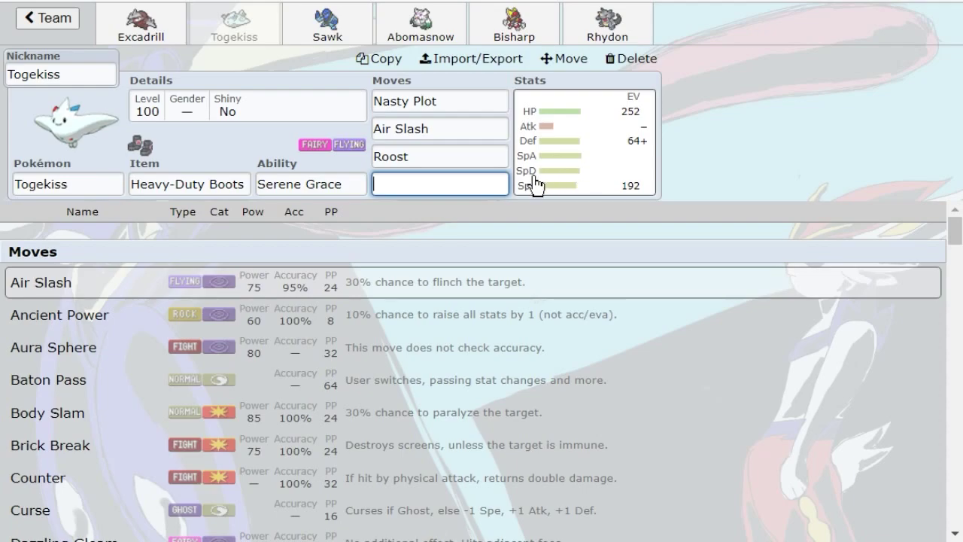
left_click(613, 164)
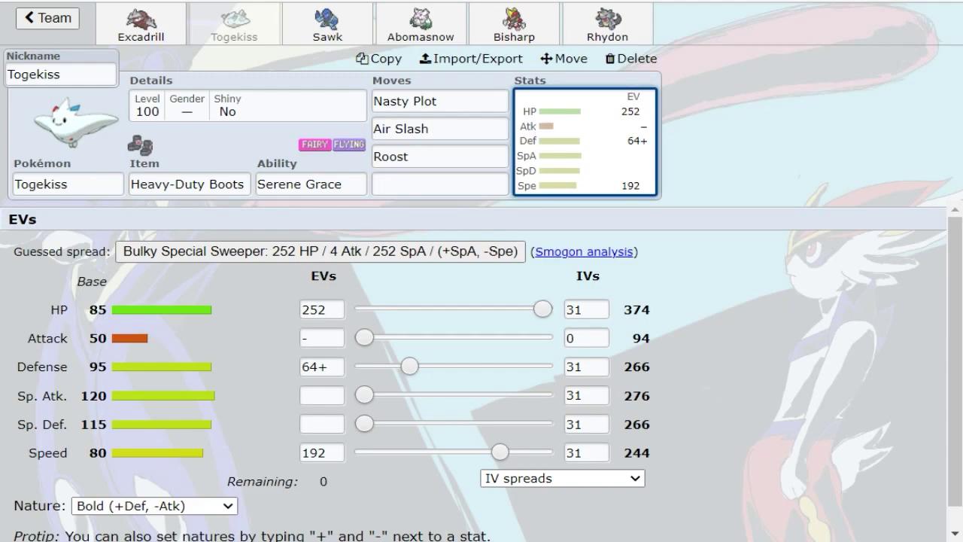
Step: Look through Togekiss's available moves for a candidate to fill the fourth slot
left_click(455, 183)
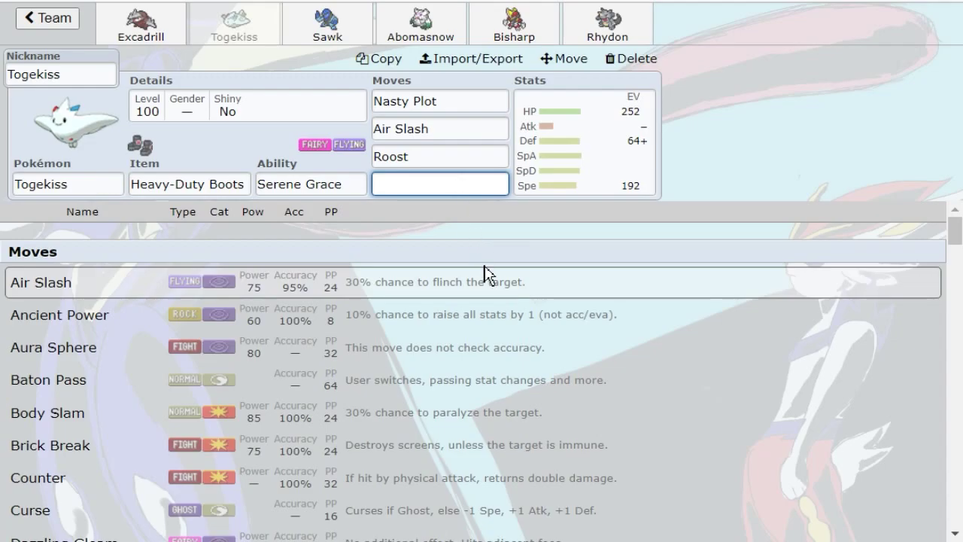
scroll(316, 301, "down", 10)
scroll(390, 275, "down", 9)
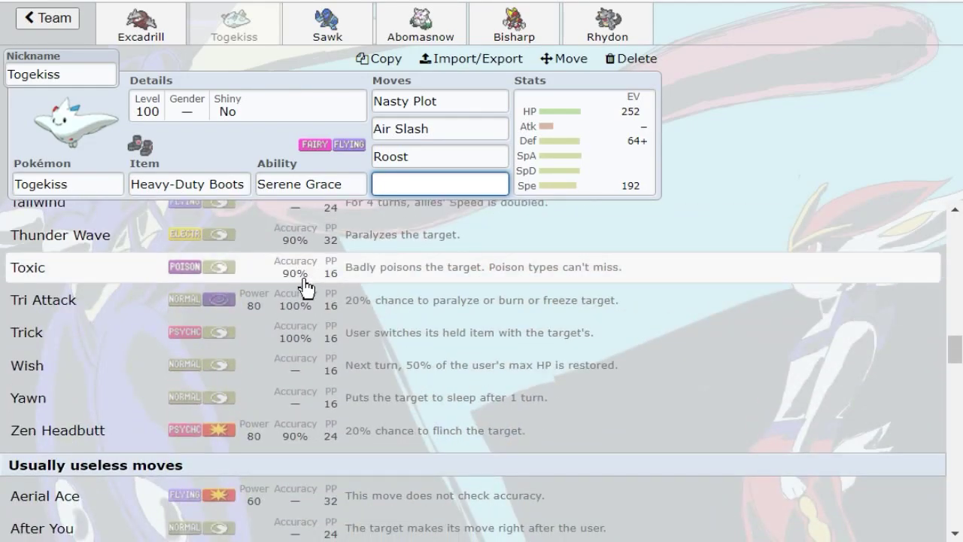
scroll(307, 276, "up", 1)
scroll(361, 338, "down", 1)
scroll(406, 312, "up", 1)
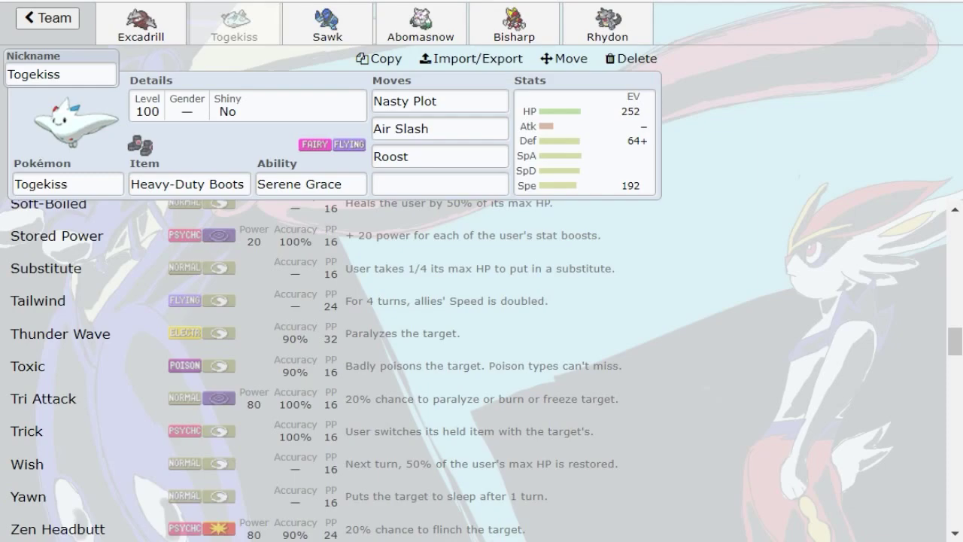
left_click(440, 184)
left_click(497, 176)
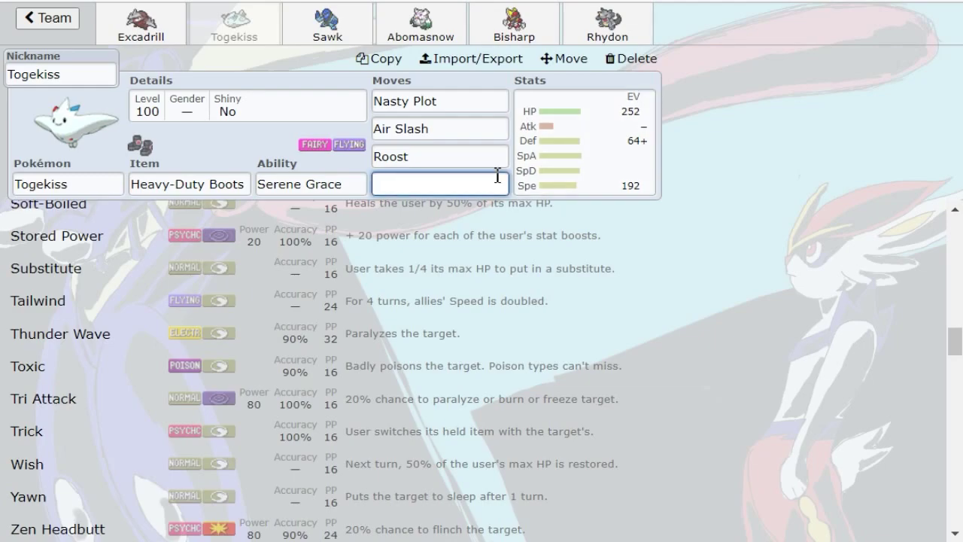
scroll(348, 258, "up", 12)
scroll(355, 210, "down", 1)
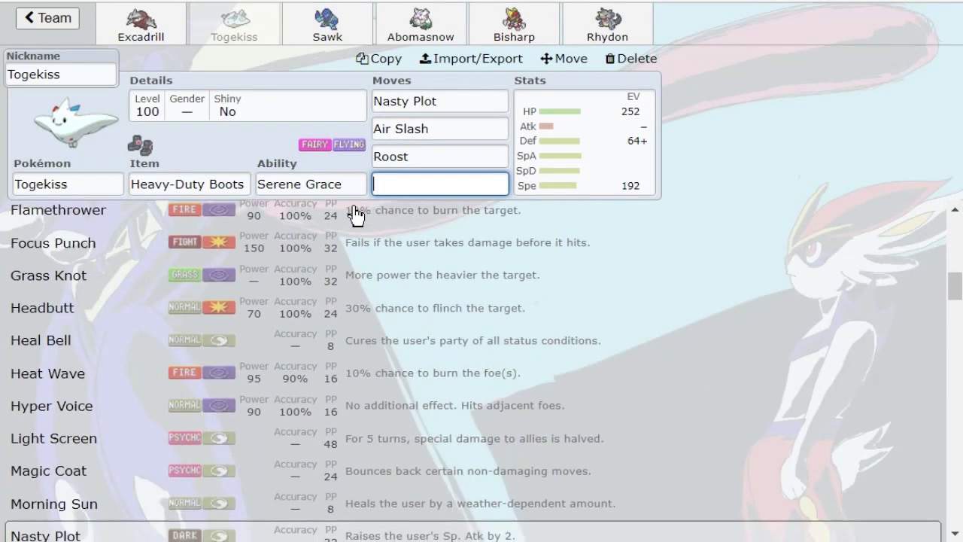
scroll(150, 300, "down", 3)
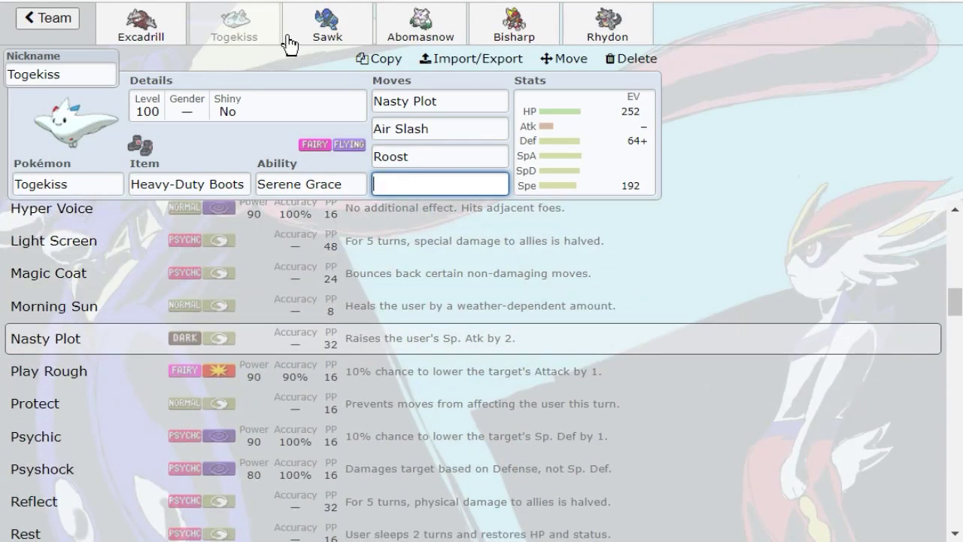
Step: Review the sets of Sawk, Abomasnow, Bisharp and Rhydon, and return to Togekiss
left_click(326, 30)
left_click(415, 23)
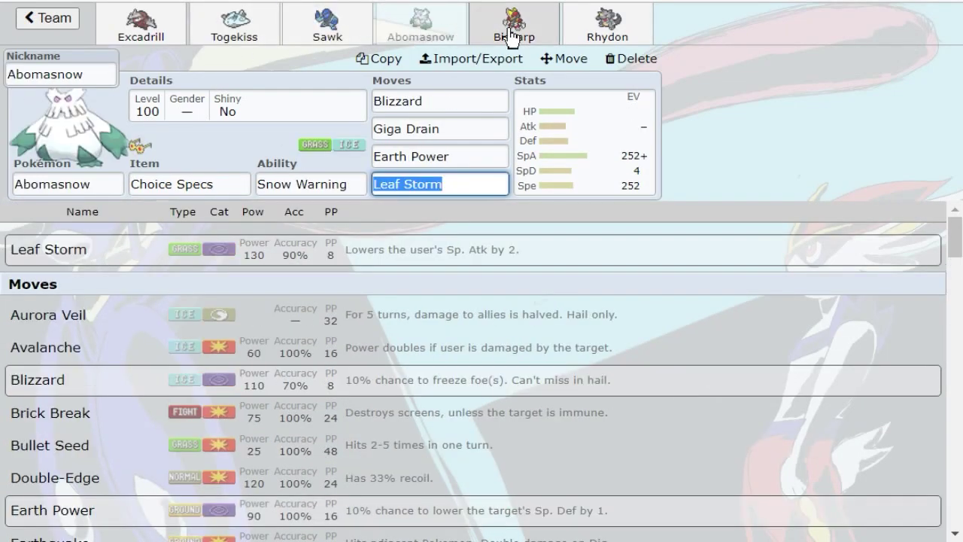
left_click(506, 34)
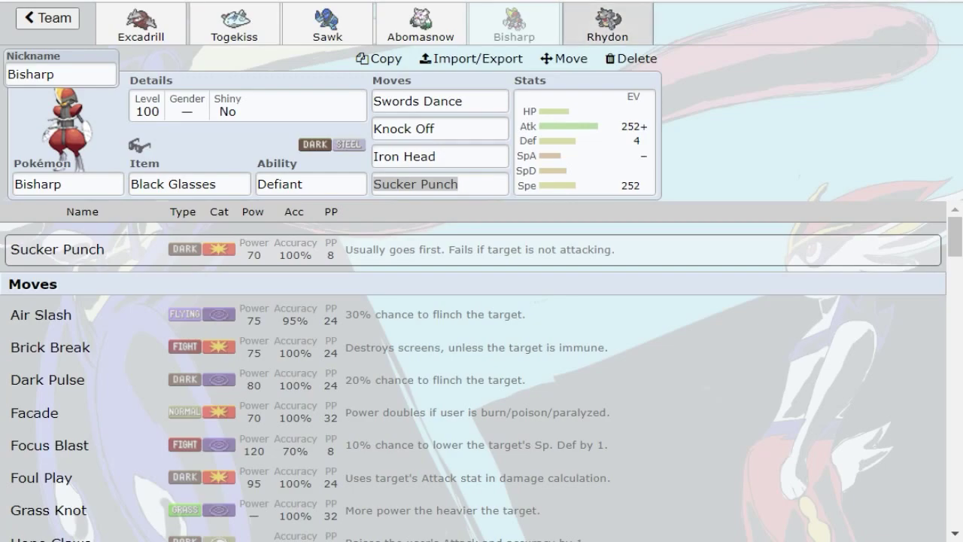
left_click(583, 24)
left_click(318, 35)
left_click(241, 37)
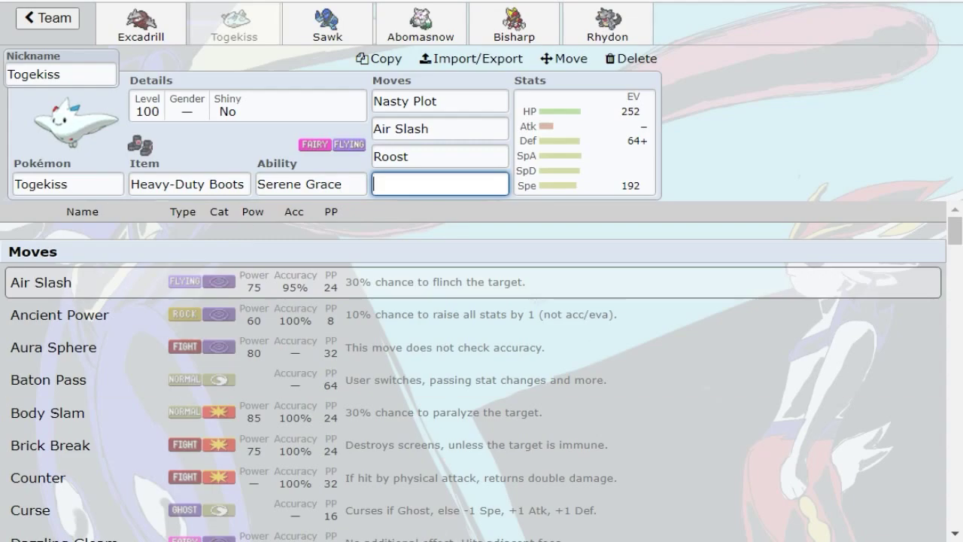
Step: Look through the OU Pokémon list for threats the team has to face, keeping Togekiss selected, and reopen Togekiss's stats
left_click(37, 185)
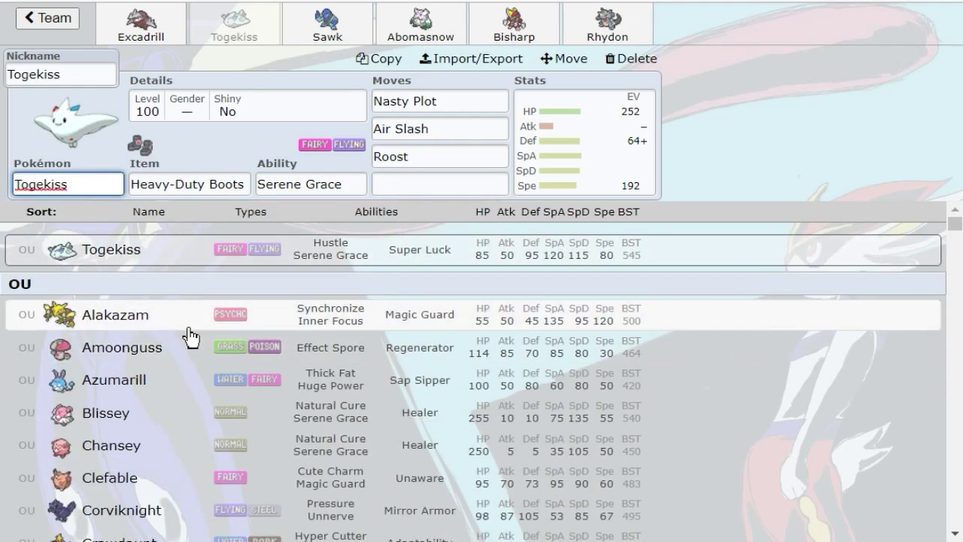
scroll(198, 321, "down", 2)
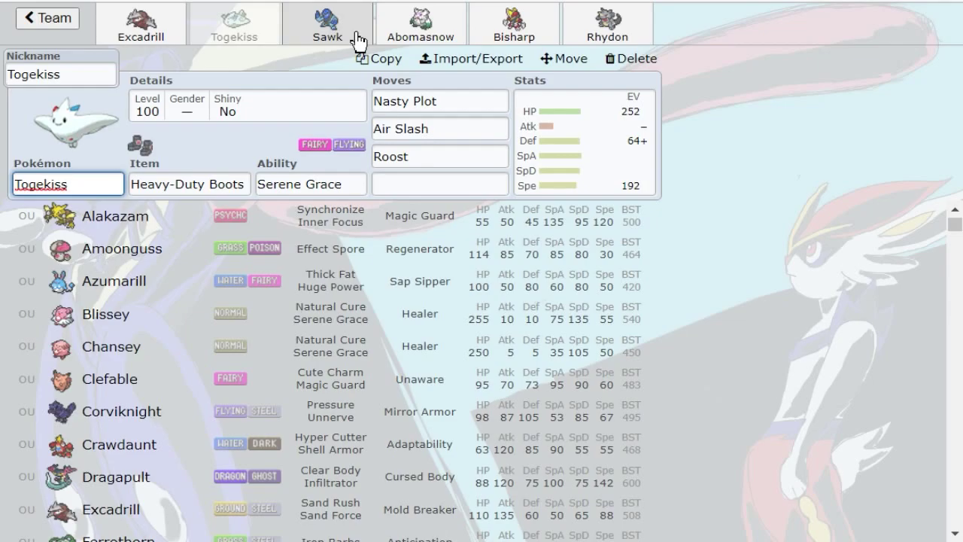
scroll(296, 296, "down", 6)
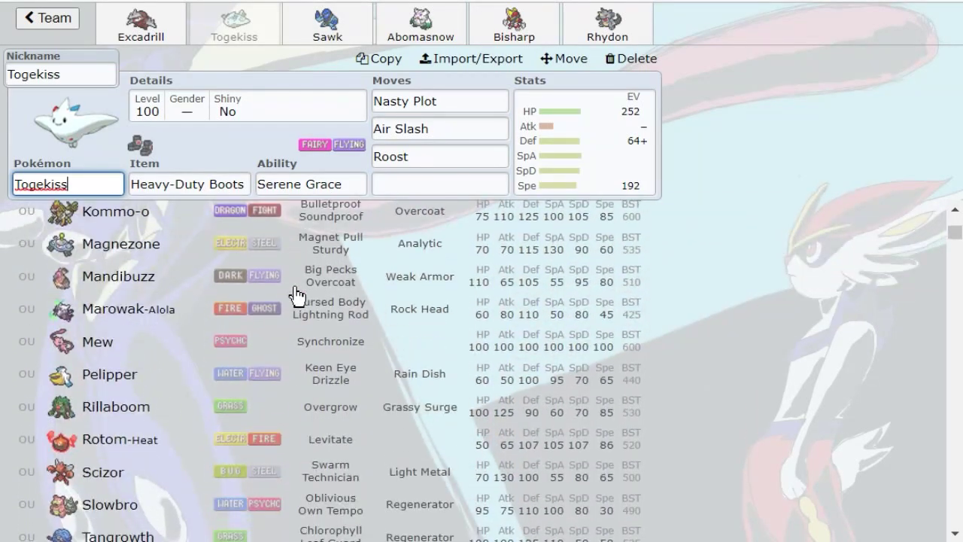
scroll(215, 342, "down", 3)
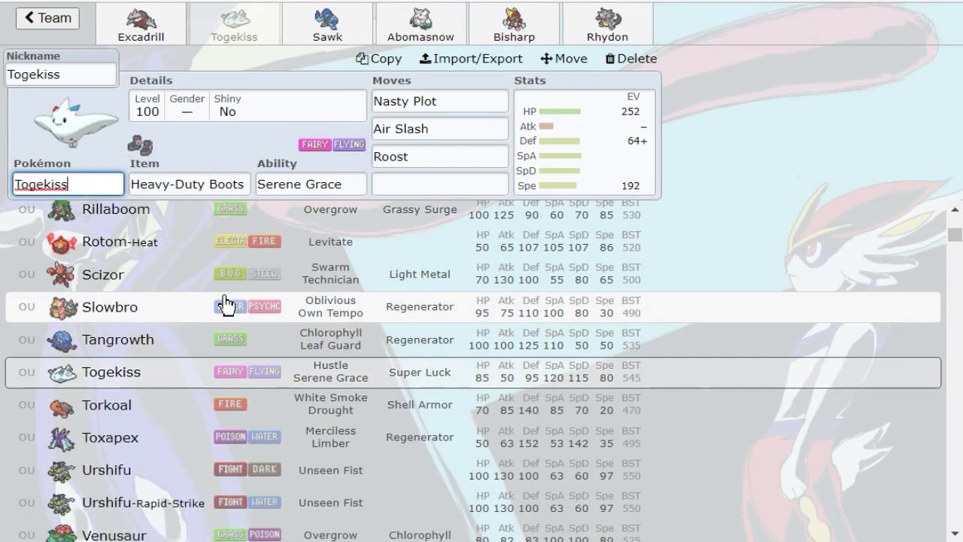
scroll(225, 304, "down", 3)
scroll(275, 290, "up", 10)
left_click(598, 144)
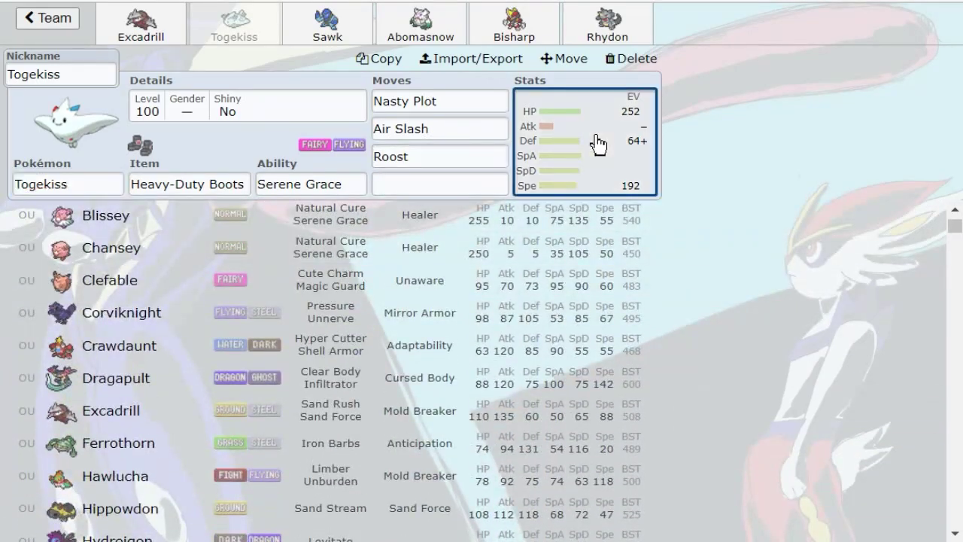
Step: Set Togekiss's fourth move to Substitute
left_click(481, 184)
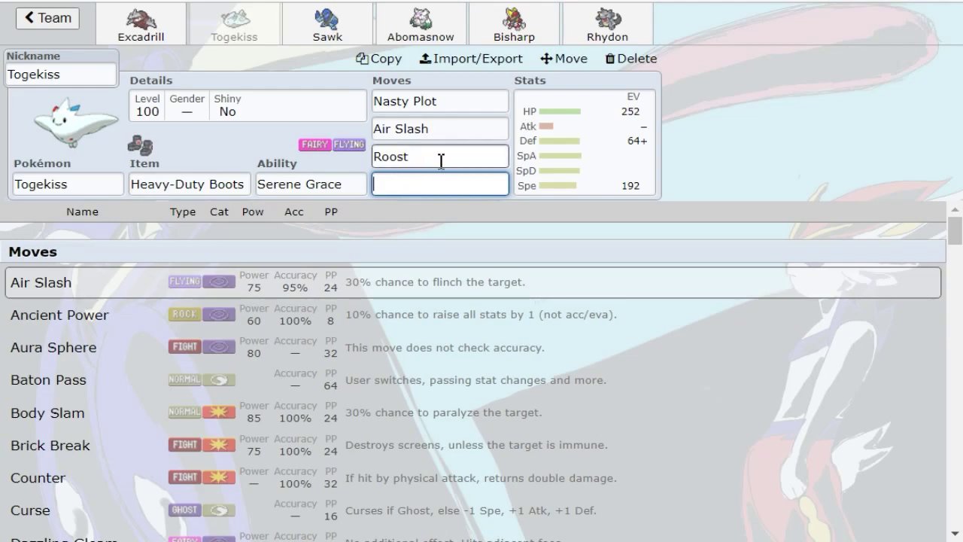
scroll(316, 338, "down", 15)
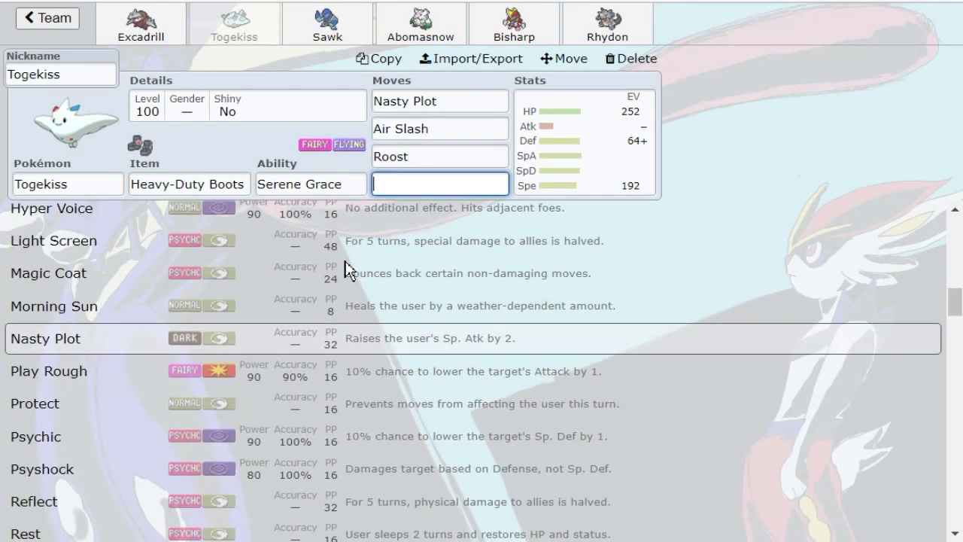
scroll(346, 271, "down", 5)
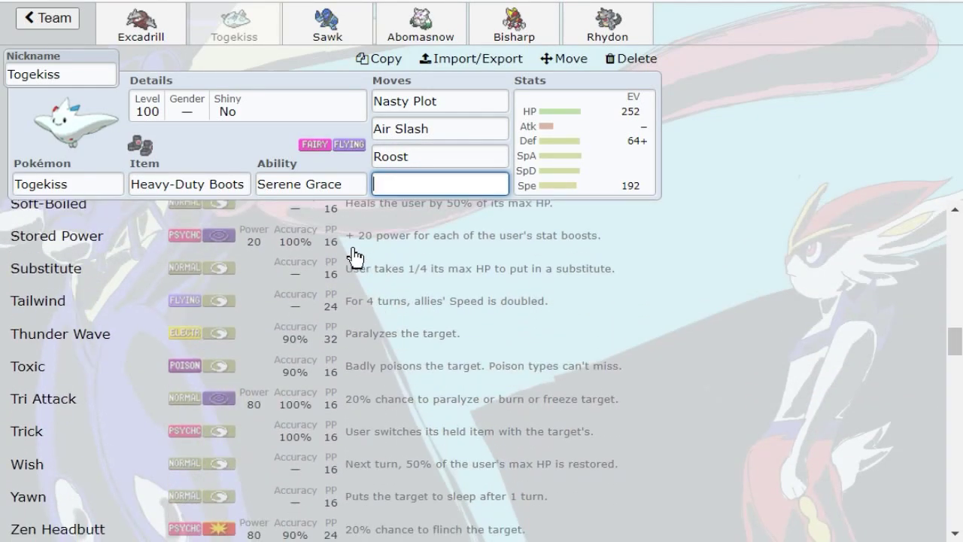
left_click(320, 271)
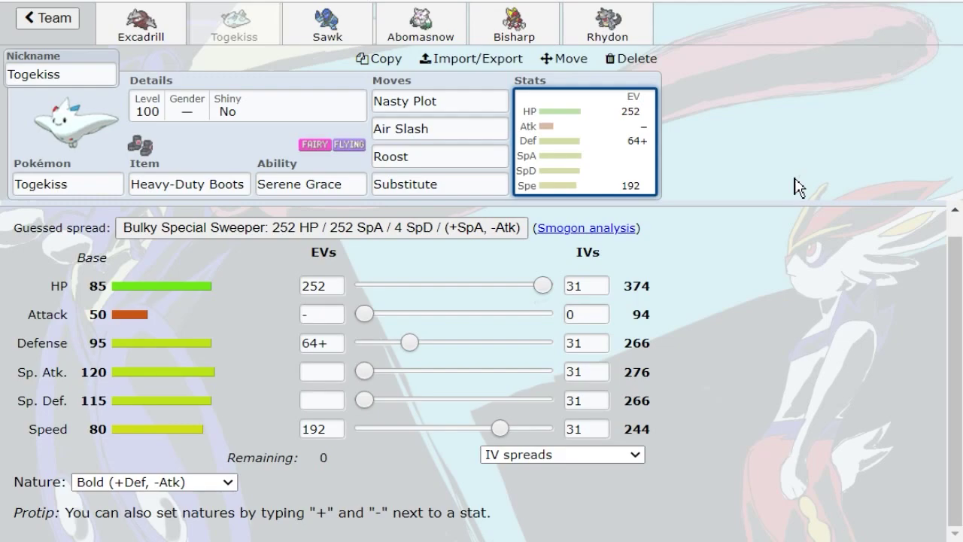
Step: Check Excadrill's set, then review Togekiss's fourth move and EV spread
left_click(158, 19)
left_click(201, 7)
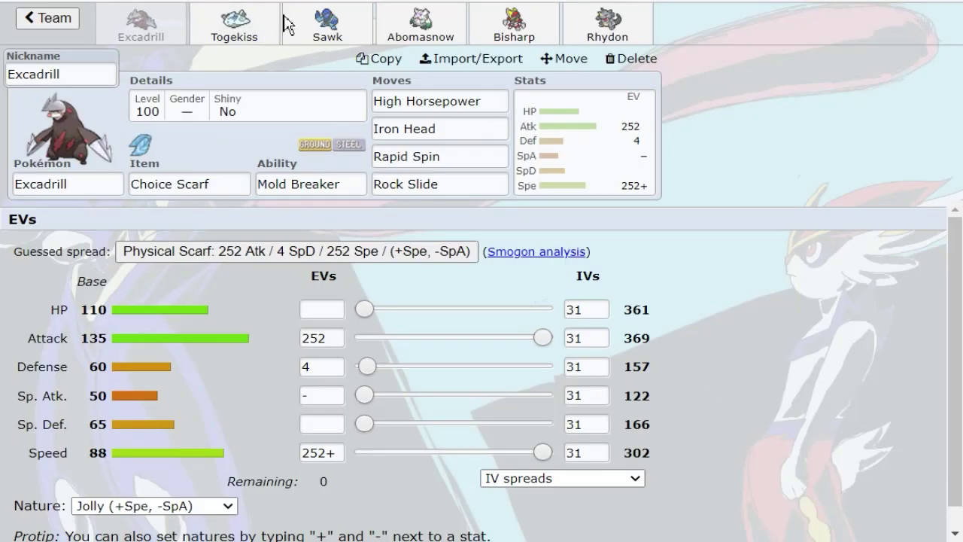
left_click(247, 34)
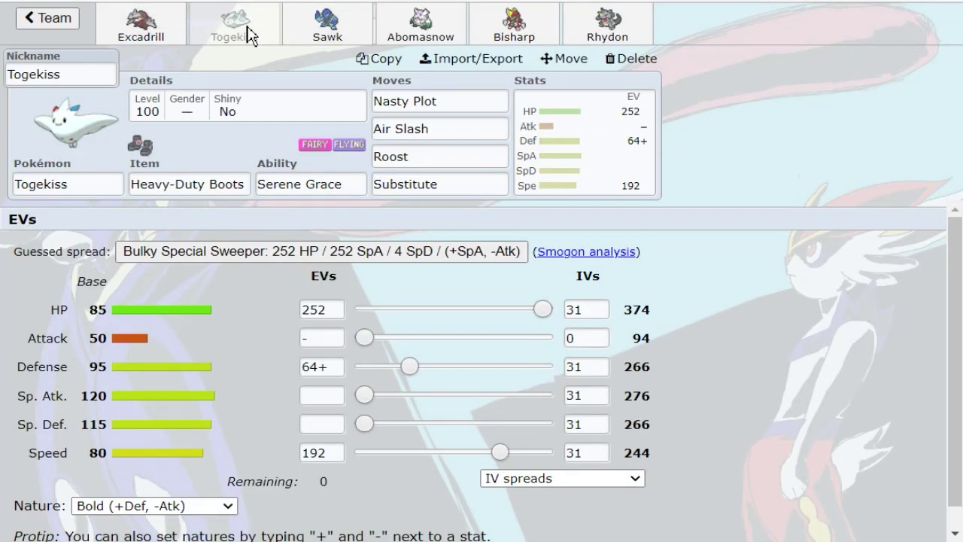
left_click(464, 184)
left_click(577, 172)
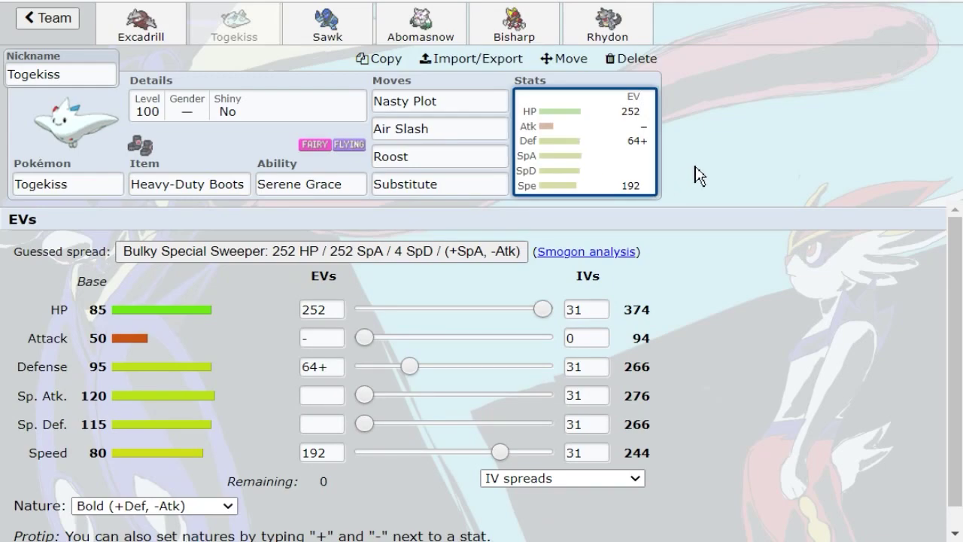
Step: Return to the team overview, check the six sets, and name the team "Choiced + Rhydon"
left_click(46, 18)
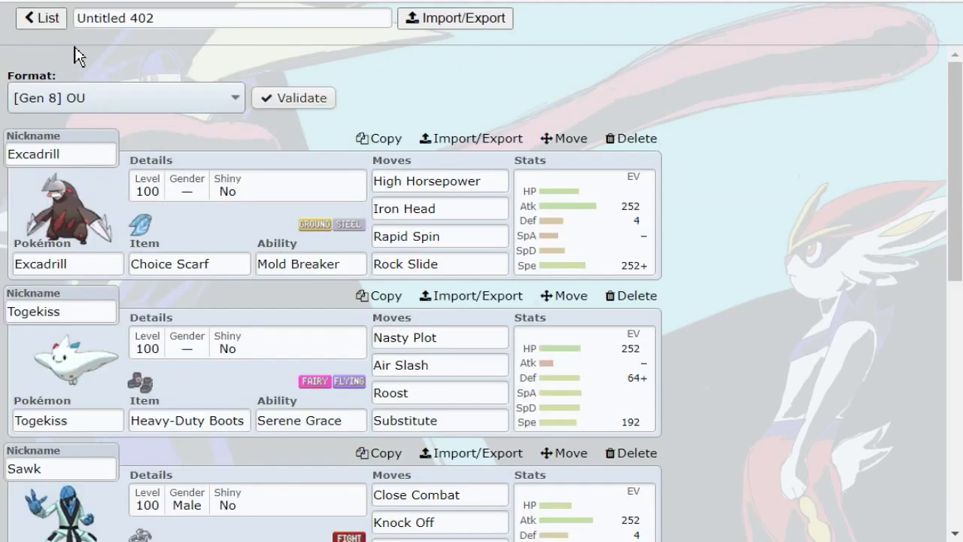
triple_click(251, 11)
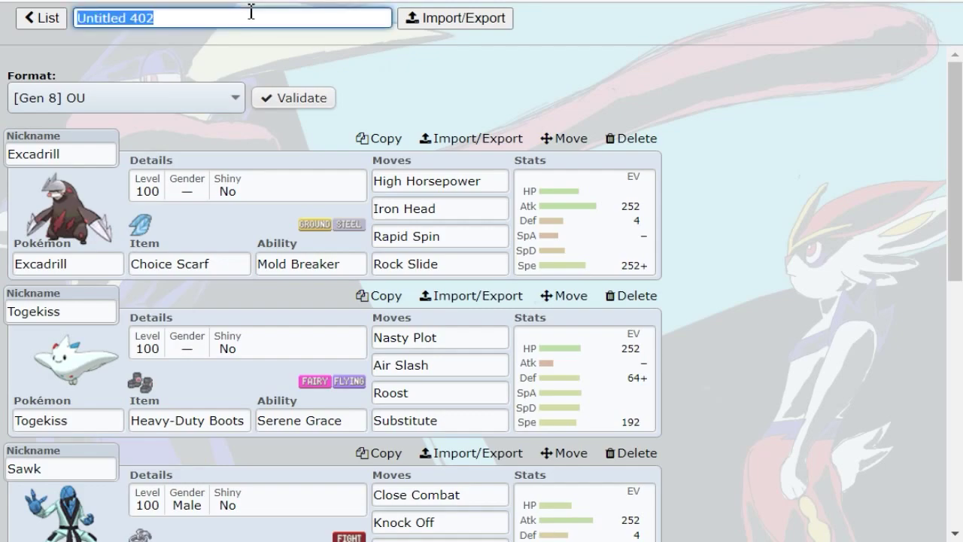
scroll(682, 236, "down", 7)
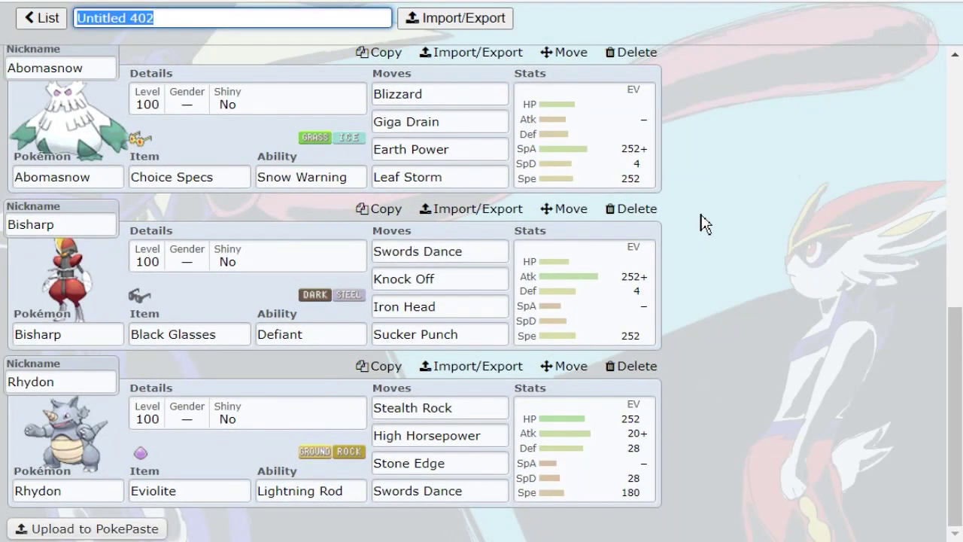
scroll(700, 223, "up", 7)
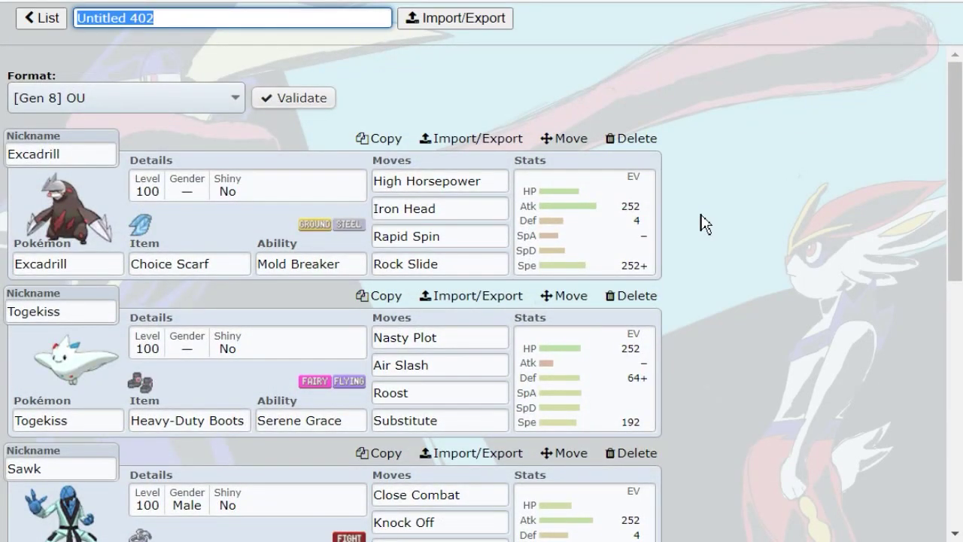
scroll(703, 218, "down", 7)
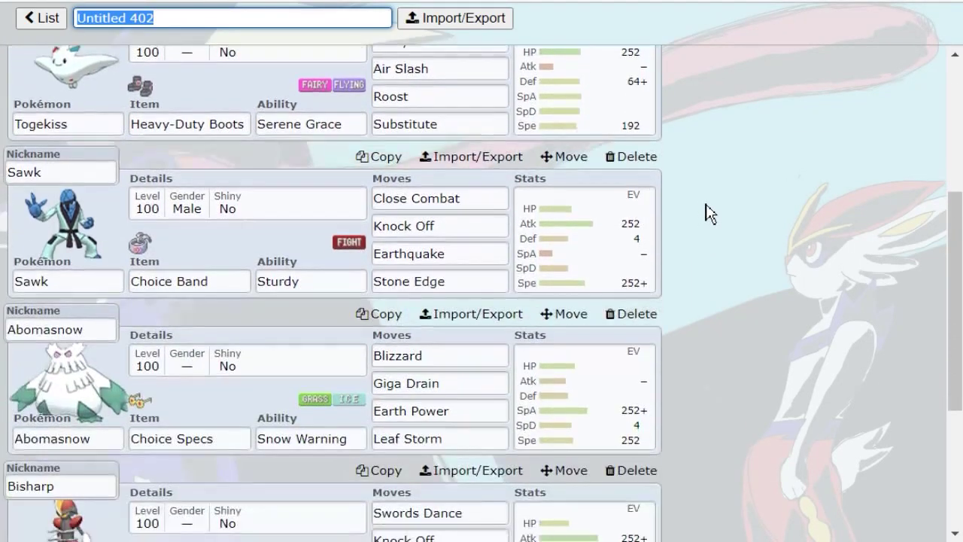
scroll(709, 213, "up", 7)
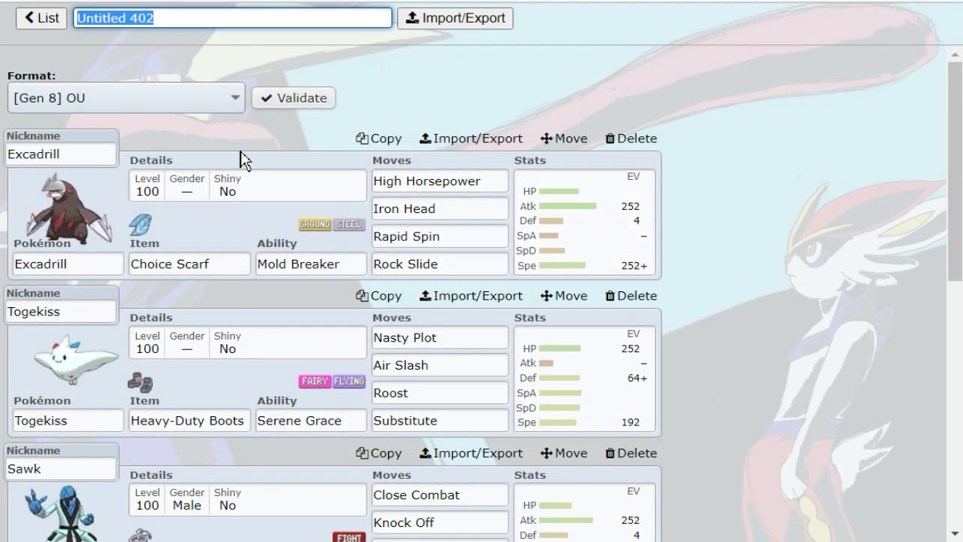
scroll(242, 159, "down", 7)
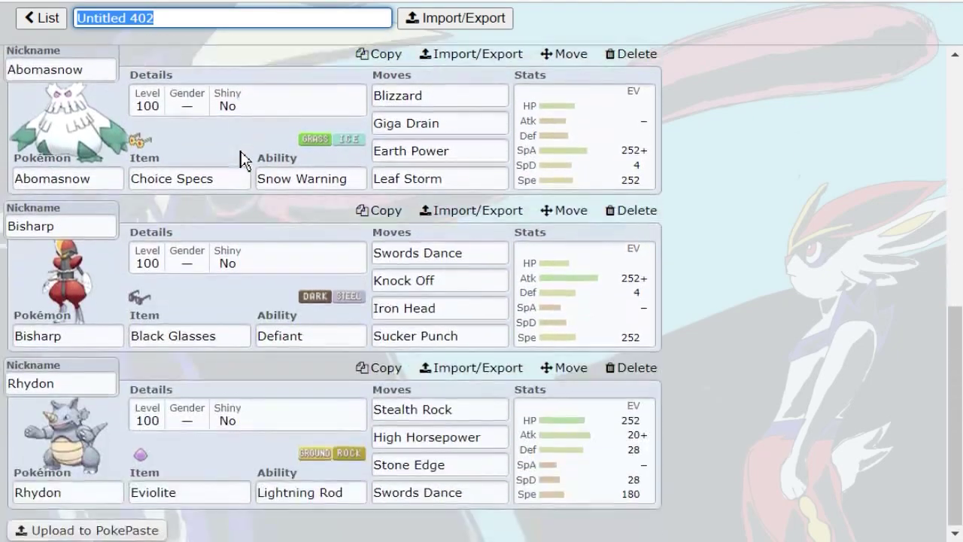
scroll(338, 145, "up", 7)
type("C")
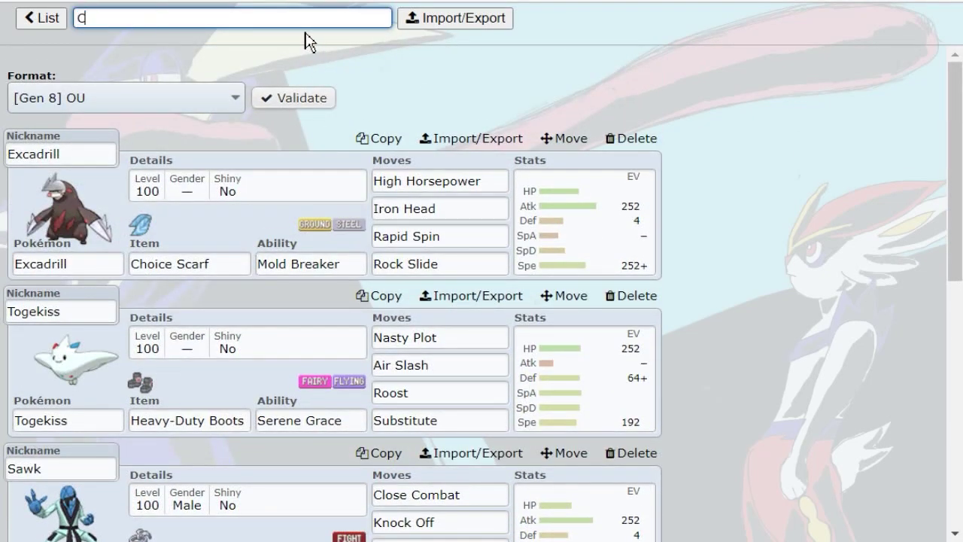
type("hoiced + Rhydon")
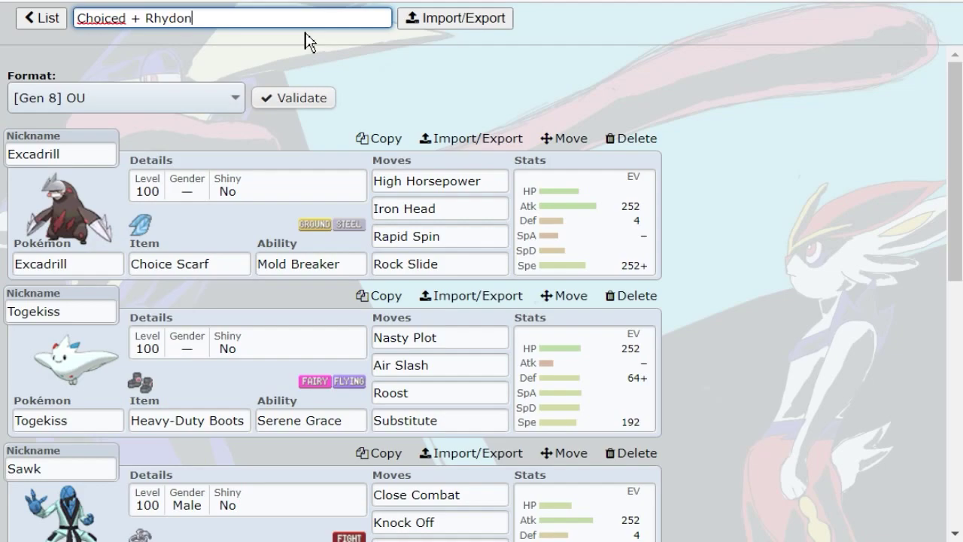
Step: Review the sets and EV spreads of Excadrill, Sawk, Abomasnow, Bisharp, Rhydon and Togekiss, ending on Sawk
left_click(621, 238)
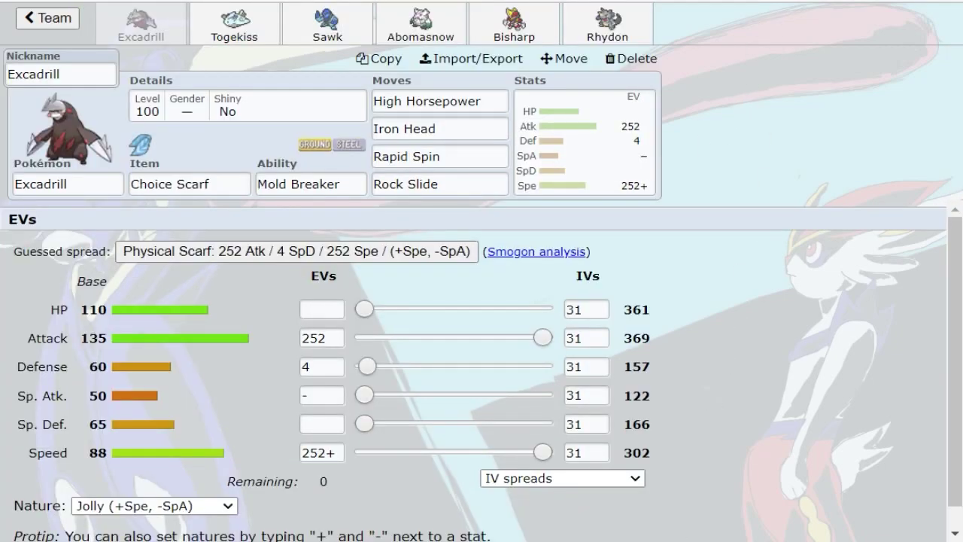
left_click(340, 28)
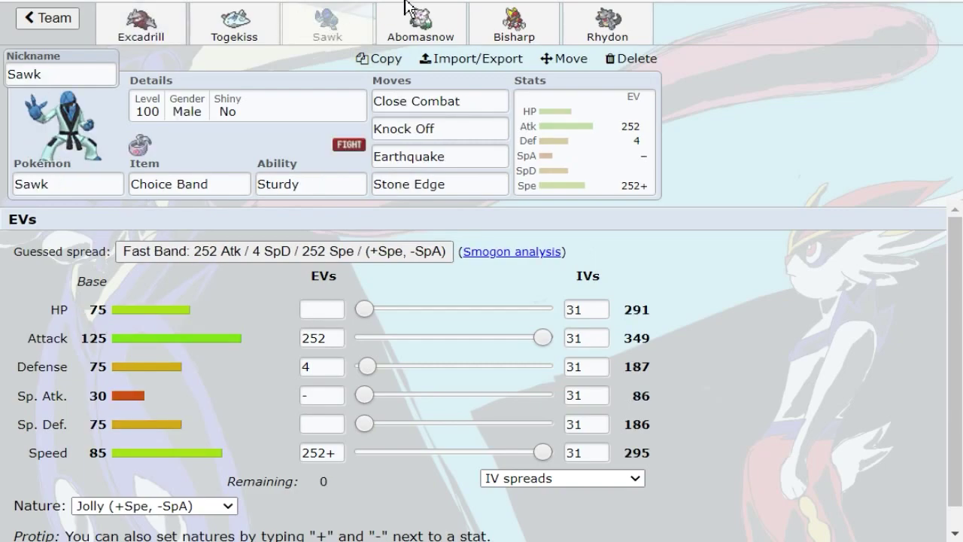
left_click(425, 22)
left_click(536, 33)
left_click(576, 32)
left_click(301, 23)
left_click(277, 21)
left_click(327, 23)
left_click(229, 26)
left_click(327, 26)
left_click(421, 27)
left_click(328, 24)
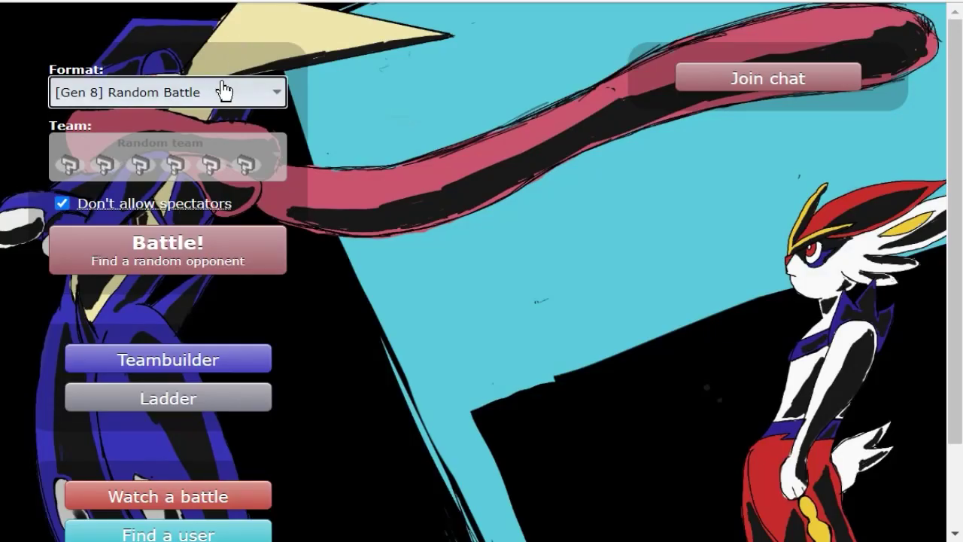
Step: Choose the [Gen 8] OU format with the Choiced + Rhydon team and search for a battle against a random opponent
left_click(224, 90)
left_click(118, 40)
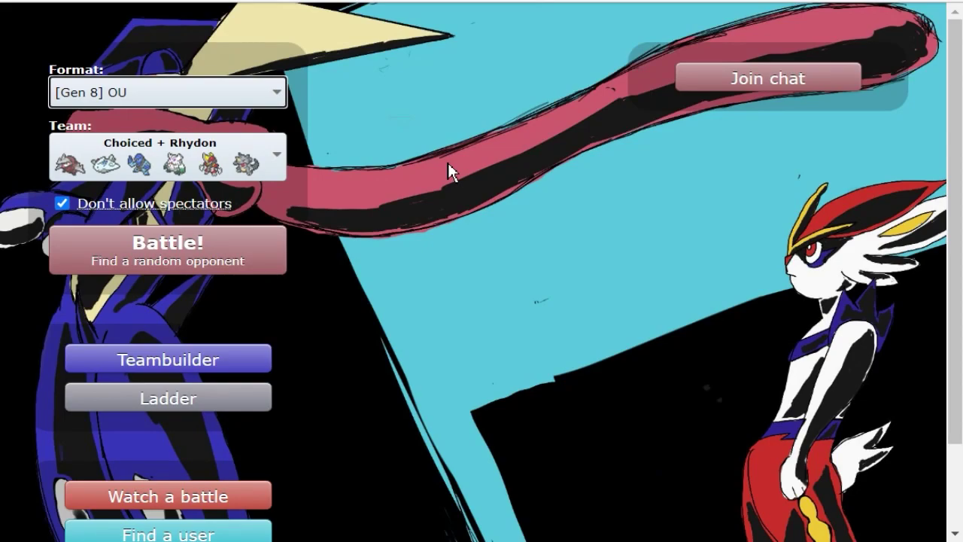
left_click(655, 365)
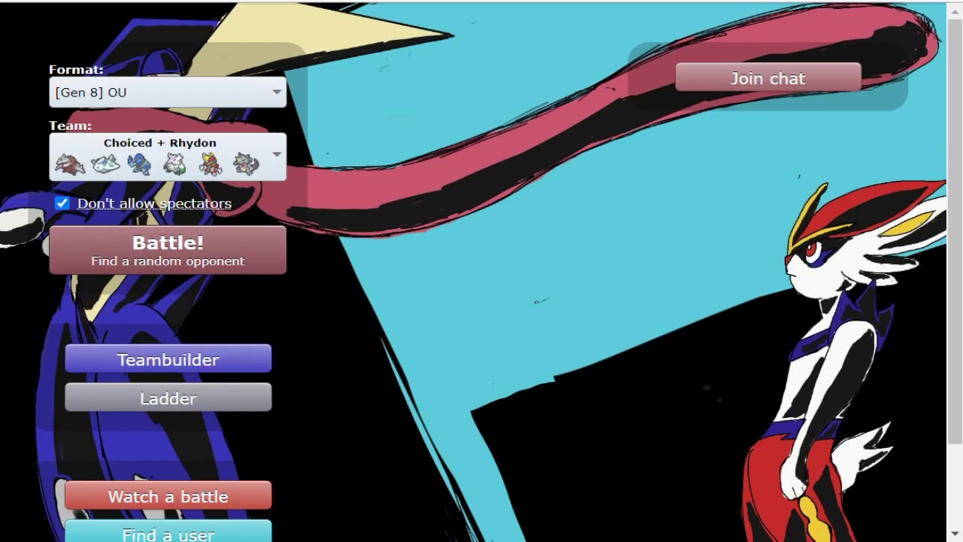
left_click(207, 263)
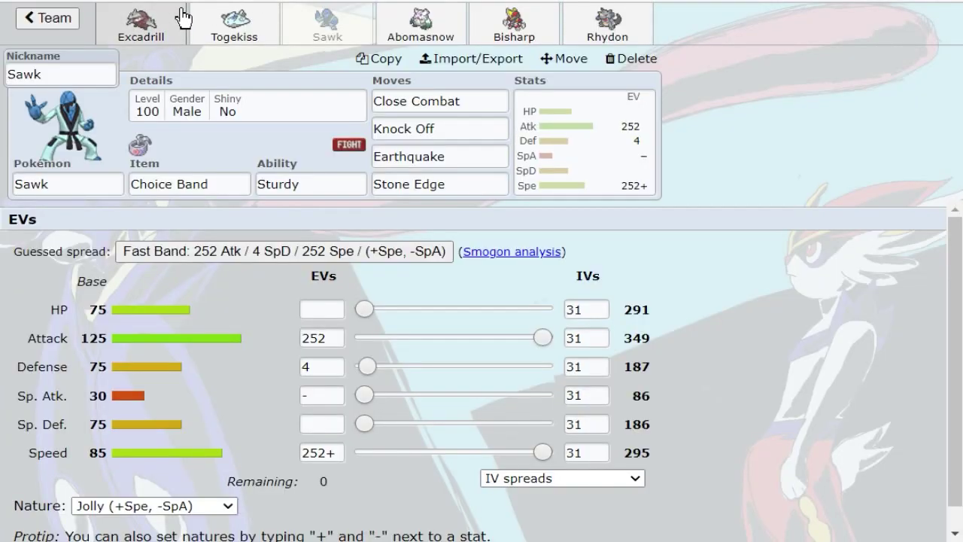
left_click(183, 18)
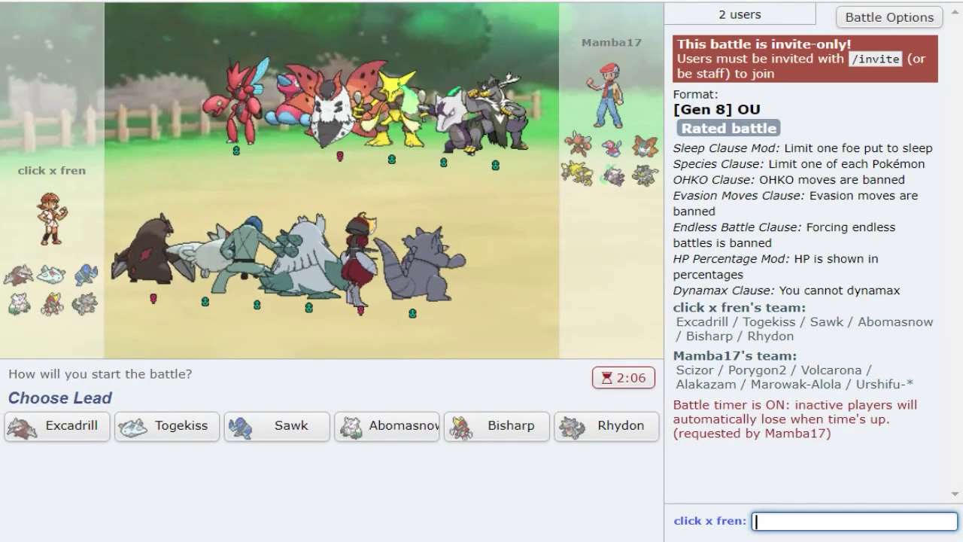
Step: Lead the battle with Rhydon, and switch to Togekiss against Urshifu on turn 1
mouse_move(280, 436)
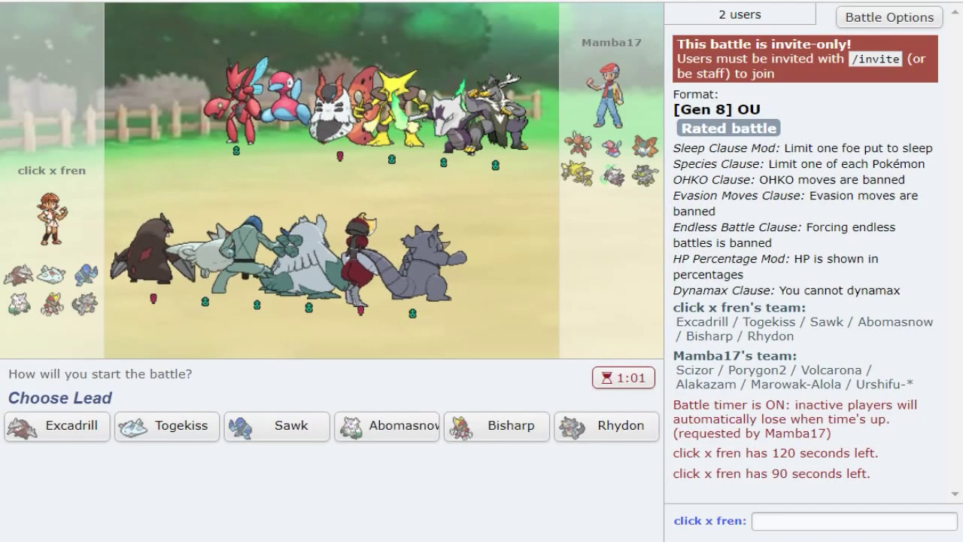
left_click(250, 120)
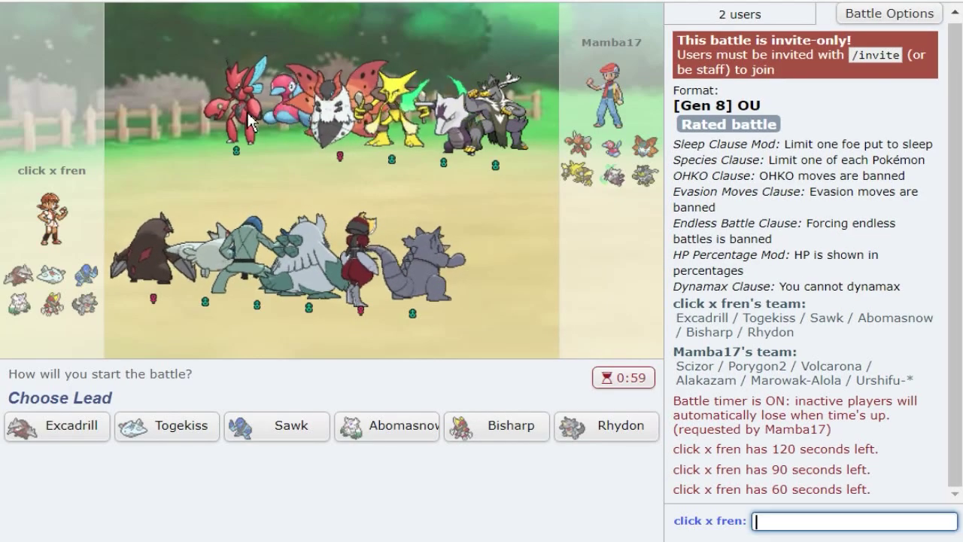
mouse_move(57, 433)
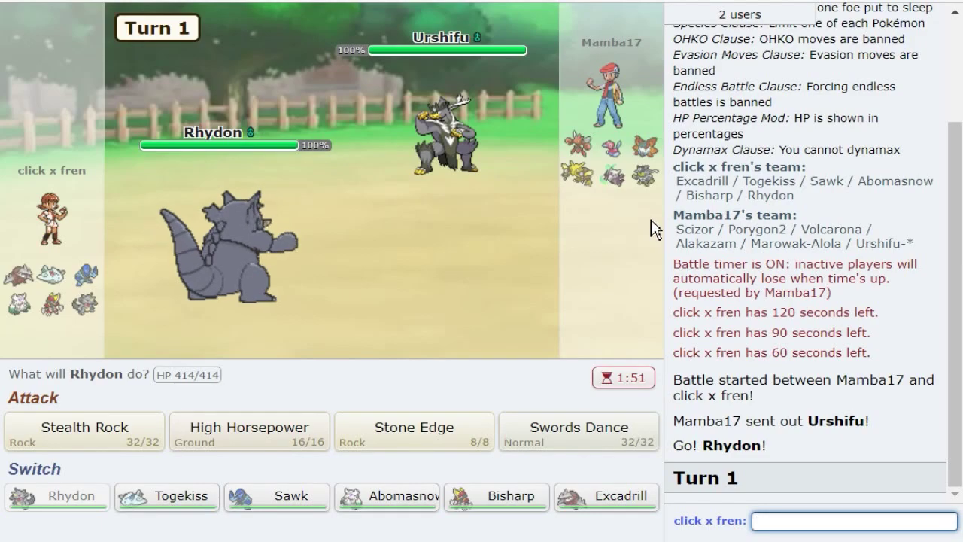
mouse_move(188, 257)
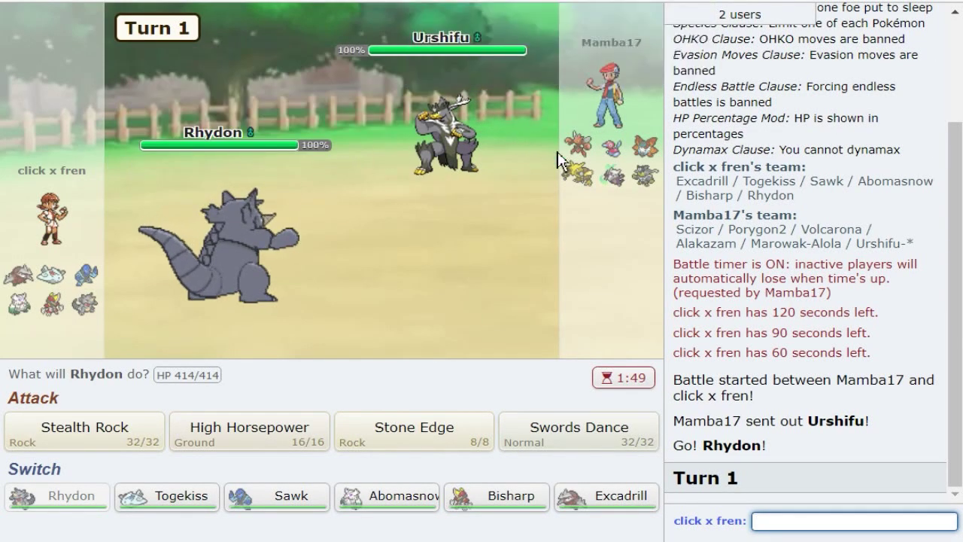
left_click(167, 495)
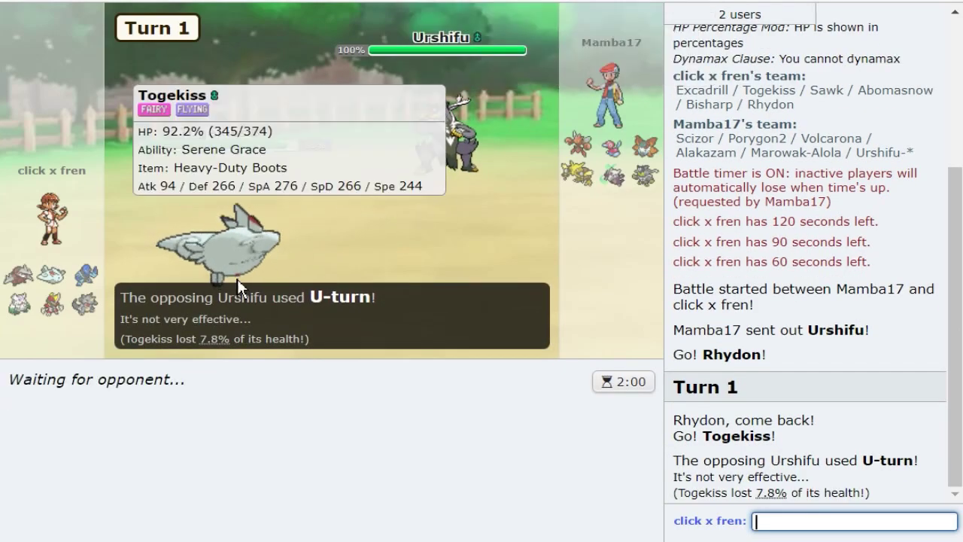
Step: Inspect the opposing team, and have Togekiss use Substitute on turn 2 and Nasty Plot on turn 3
mouse_move(213, 277)
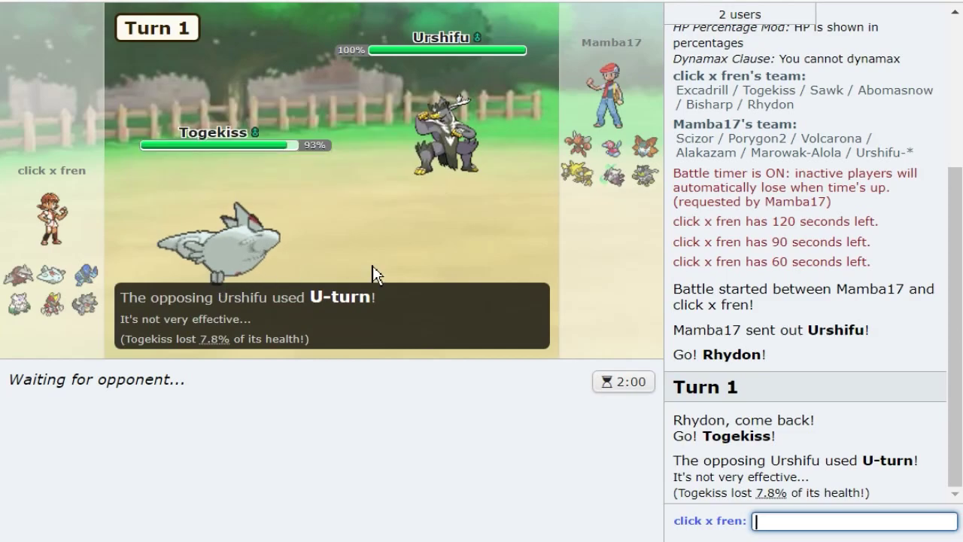
mouse_move(630, 180)
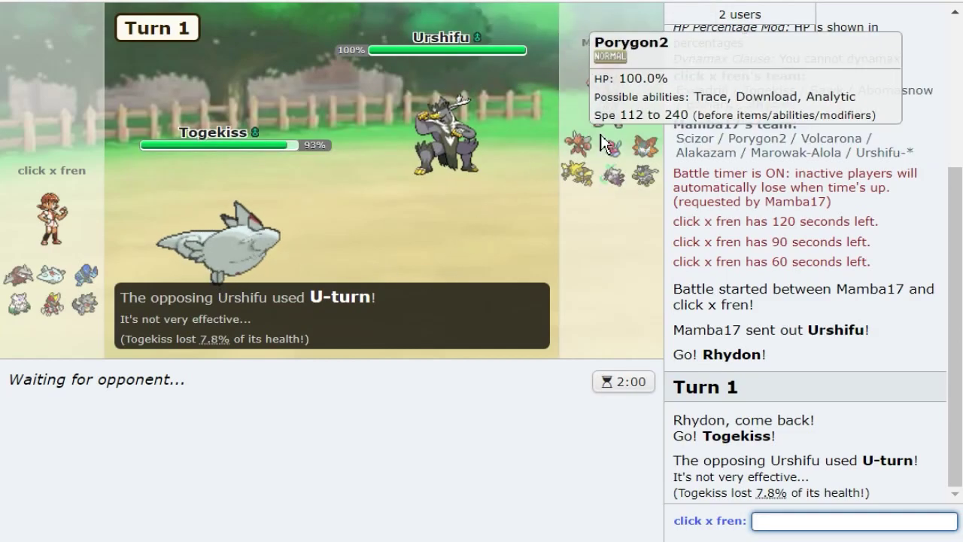
mouse_move(585, 181)
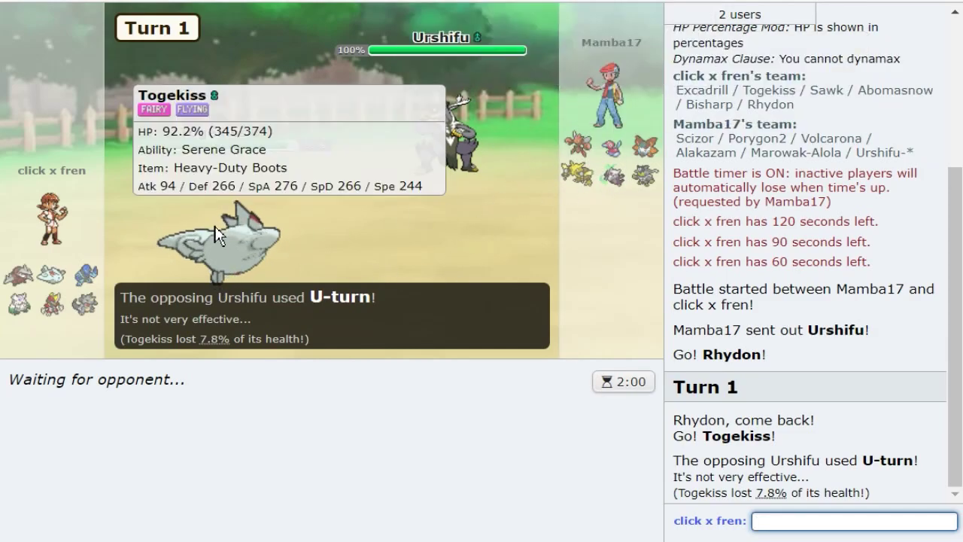
mouse_move(573, 149)
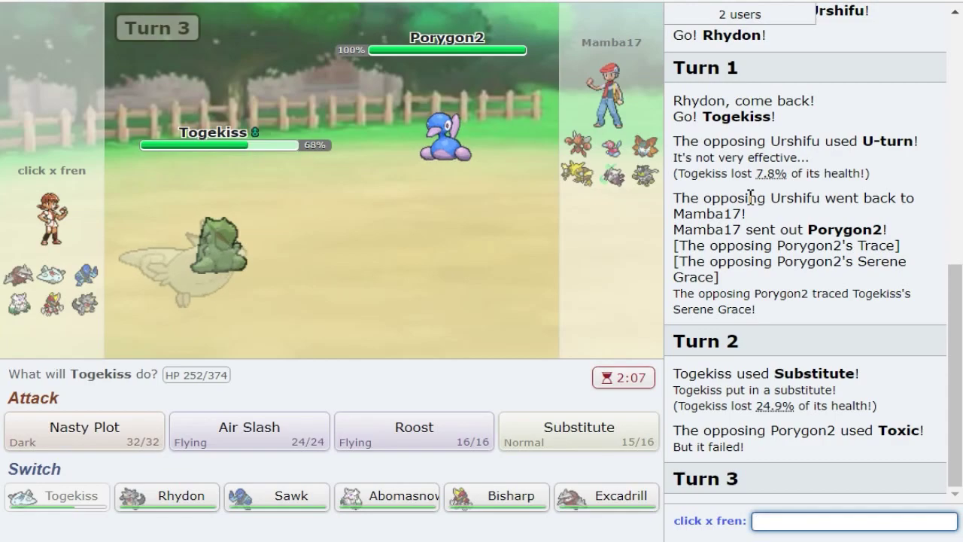
left_click(84, 429)
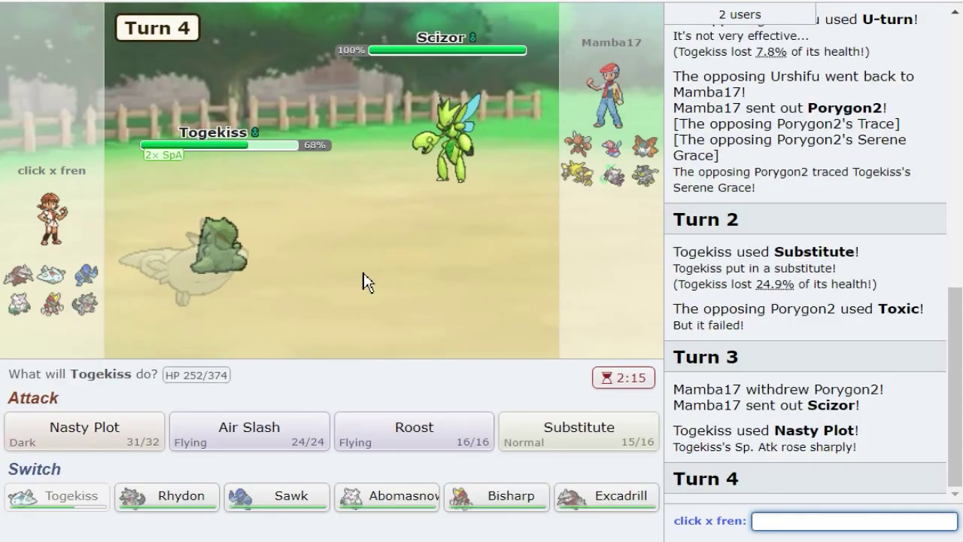
Step: Attack Scizor with Togekiss's Air Slash on turn 4, and switch to Bisharp on turn 5
left_click(613, 425)
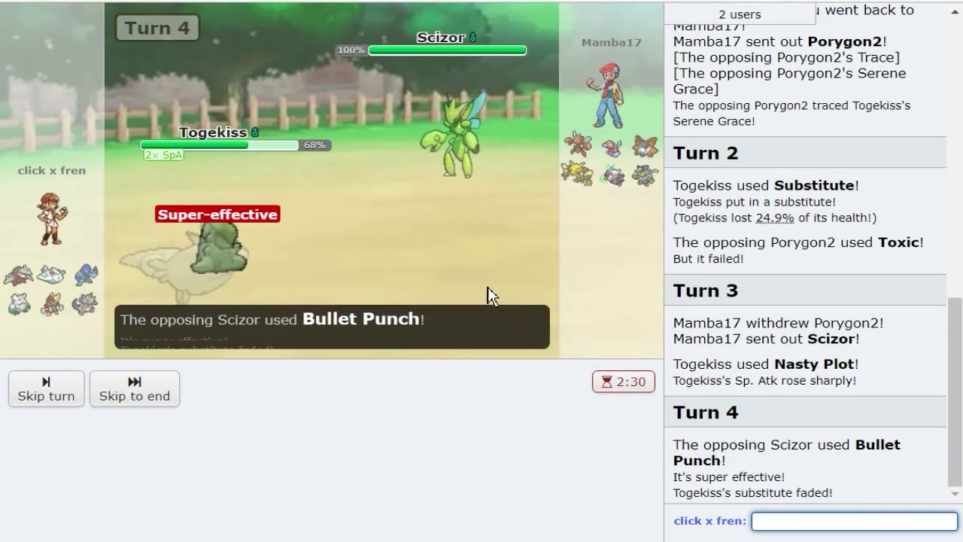
mouse_move(500, 214)
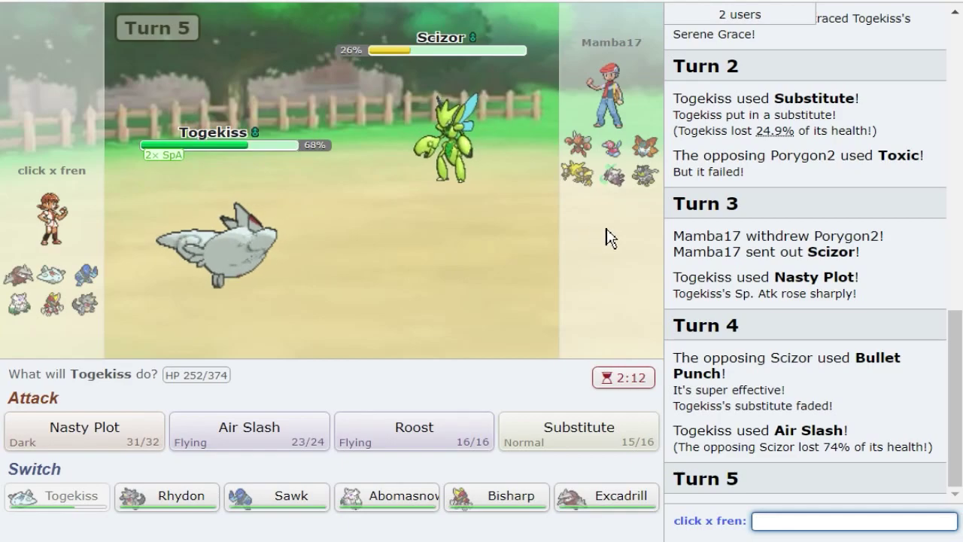
mouse_move(506, 156)
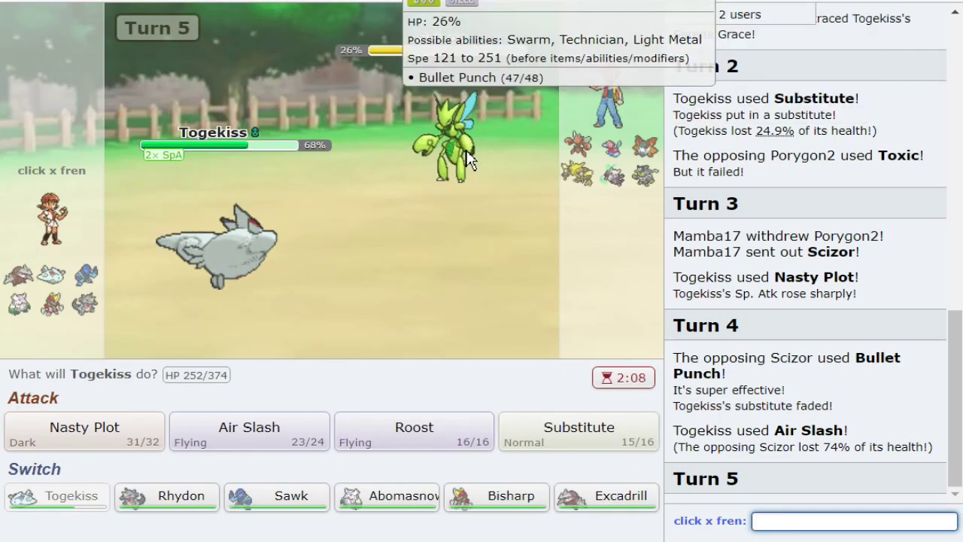
mouse_move(645, 154)
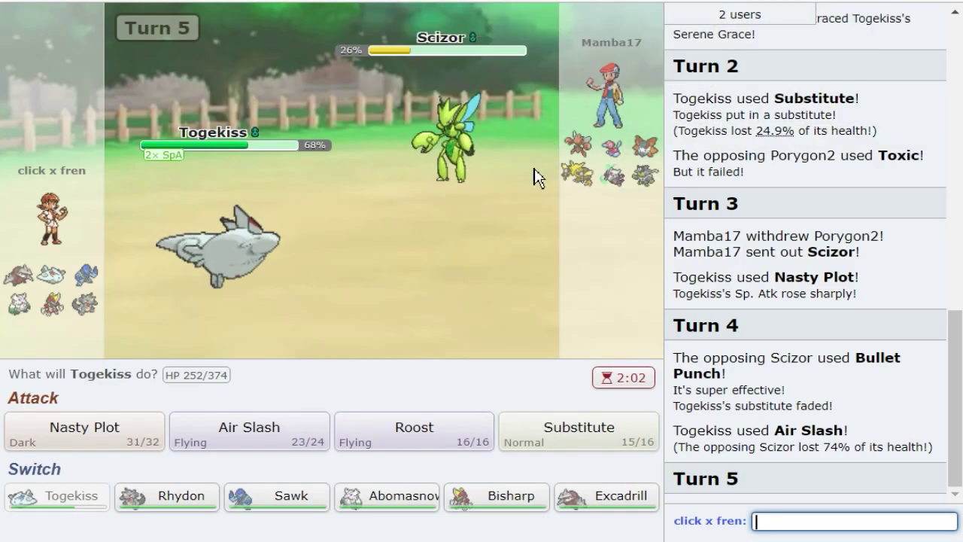
mouse_move(630, 181)
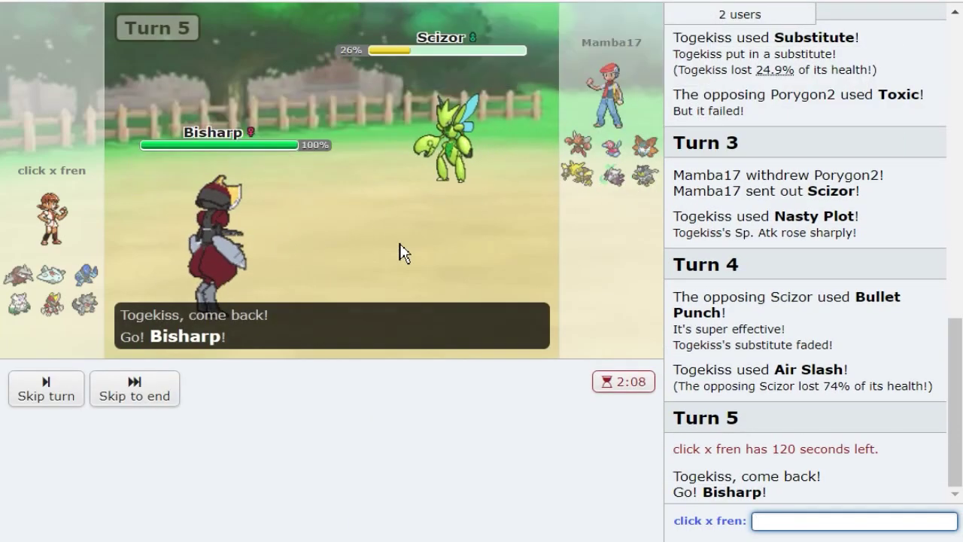
Step: Attack Scizor with Bisharp's Knock Off on turn 6, and switch to Sawk against Volcarona on turn 7
mouse_move(436, 162)
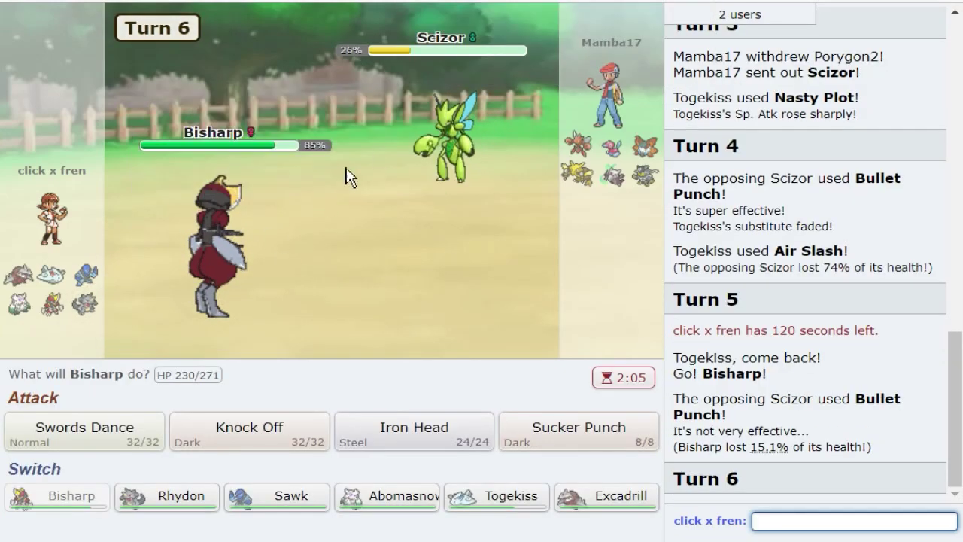
left_click(249, 426)
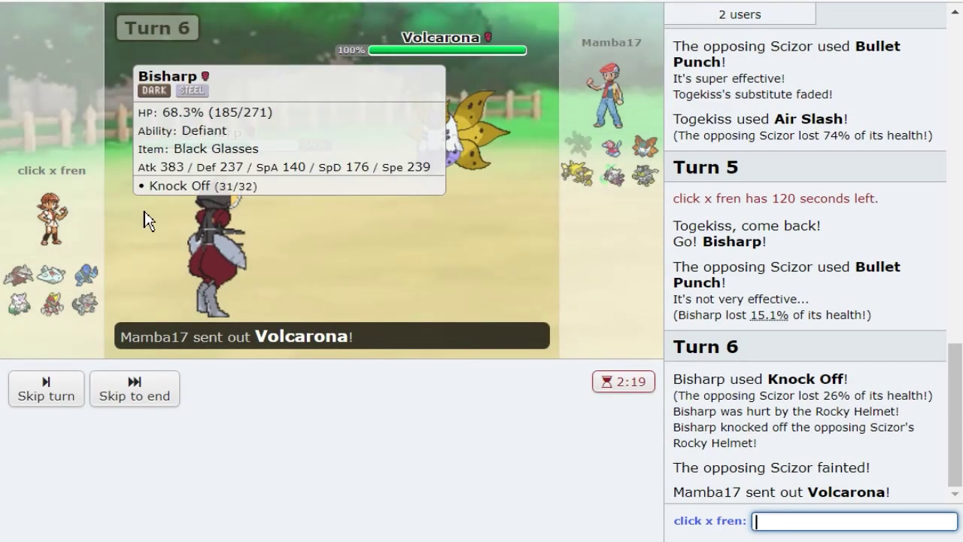
mouse_move(429, 112)
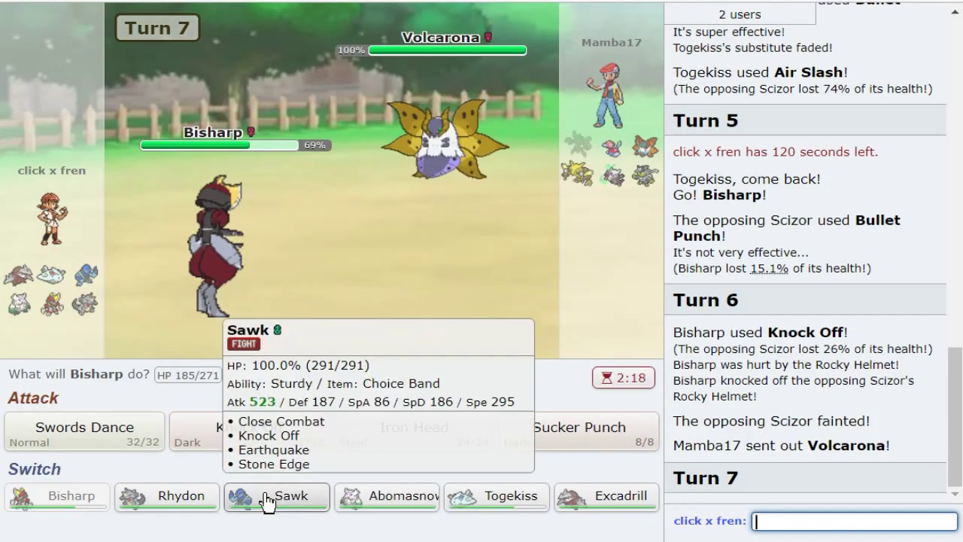
left_click(267, 498)
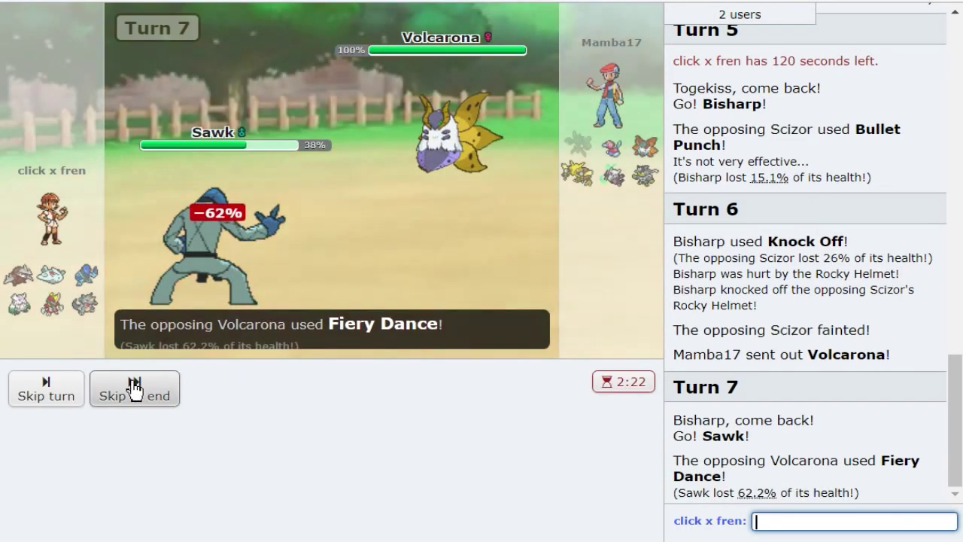
Step: Skip the rest of turn 7's animation, and load Volcarona's OU Offensive Quiver Dance set as Pokémon 2 in the damage calculator
left_click(135, 389)
left_click(151, 307)
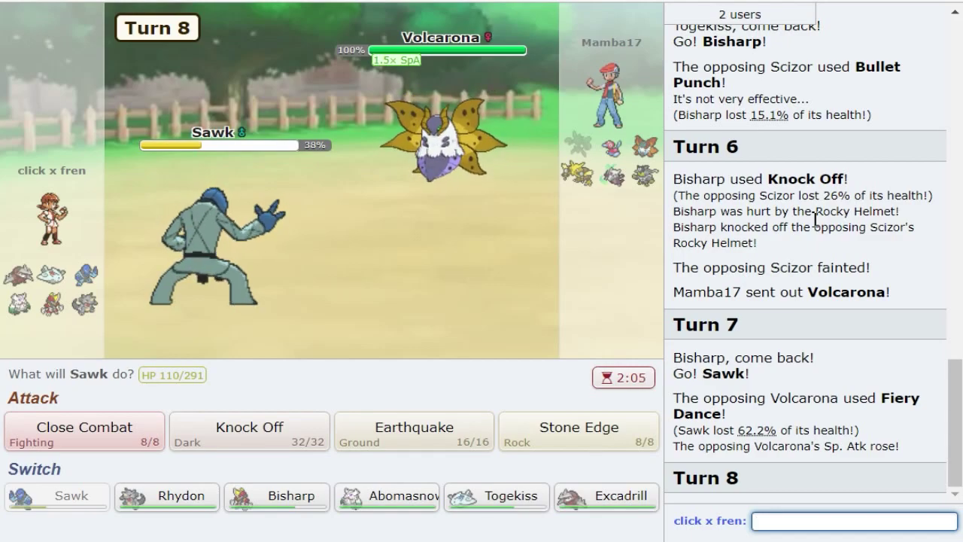
mouse_move(452, 128)
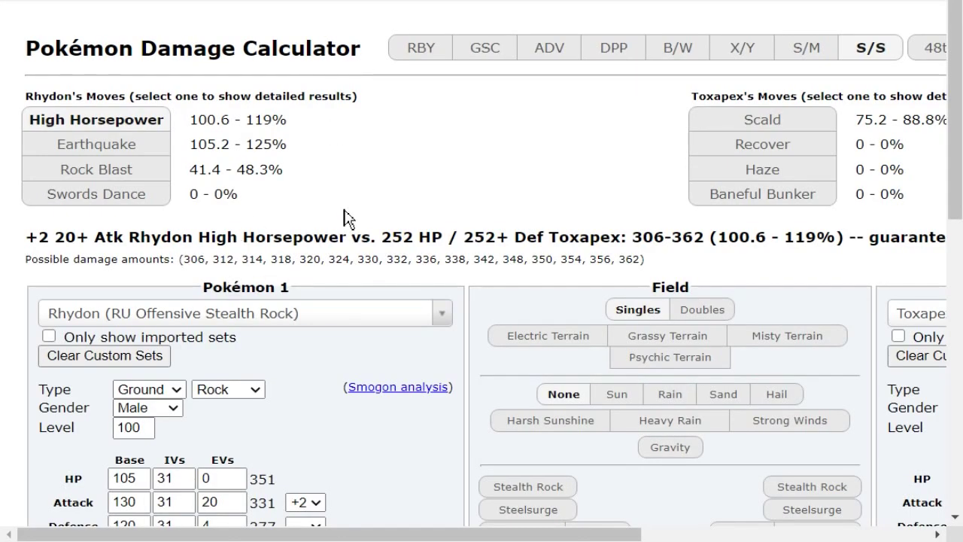
left_click_drag(343, 220, 913, 241)
left_click(600, 241)
left_click(602, 313)
type("v")
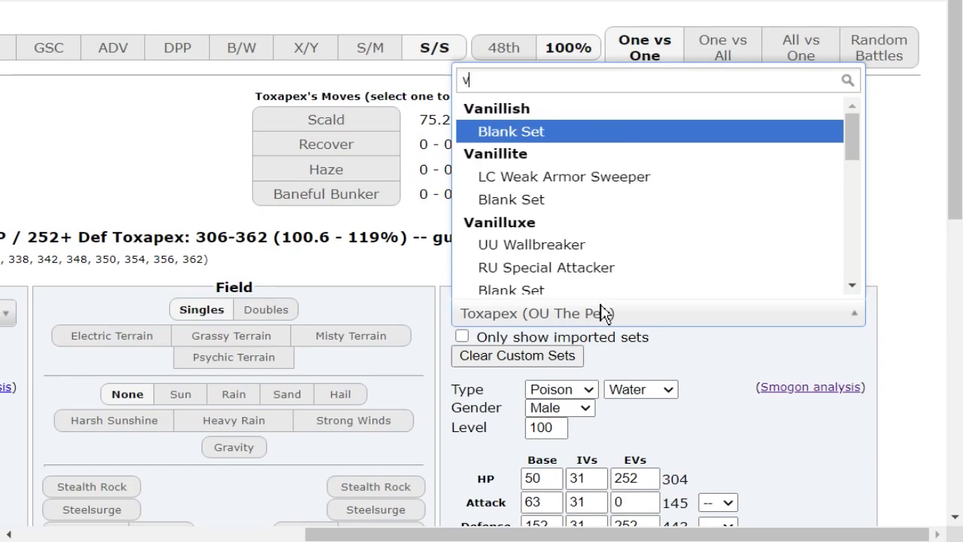
type("olc")
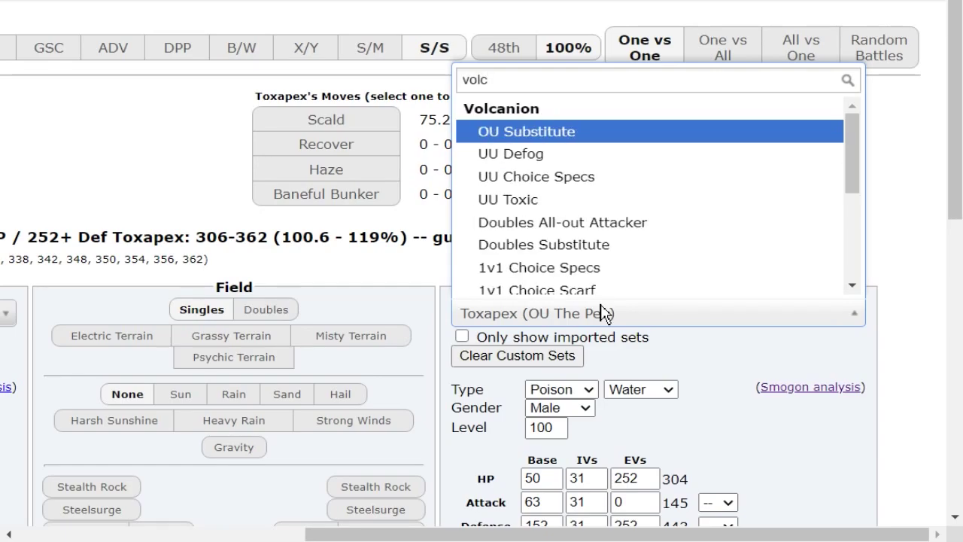
type("arona")
key("Return")
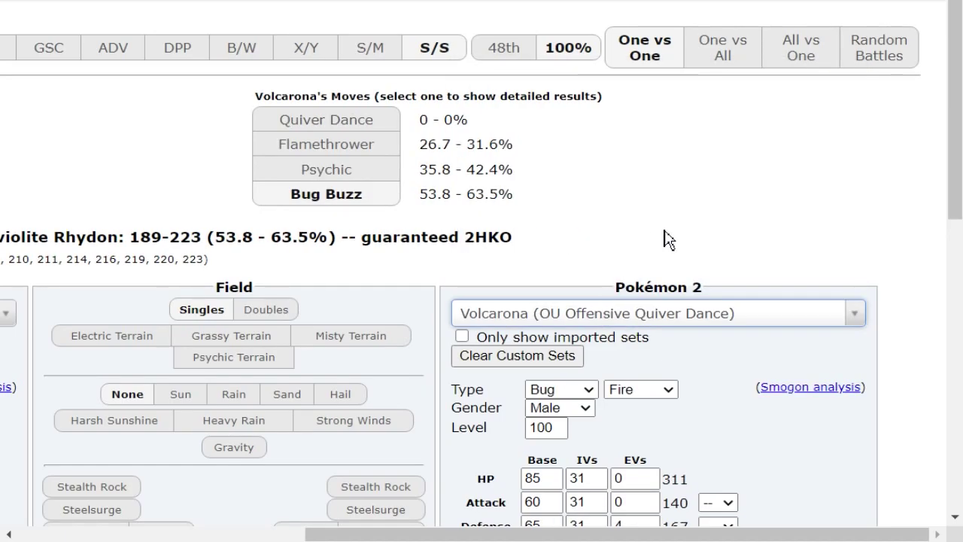
Step: Replace Volcarona's Quiver Dance with Giga Drain, and check its damage against Rhydon
scroll(707, 218, "down", 5)
left_click(496, 404)
type("gig")
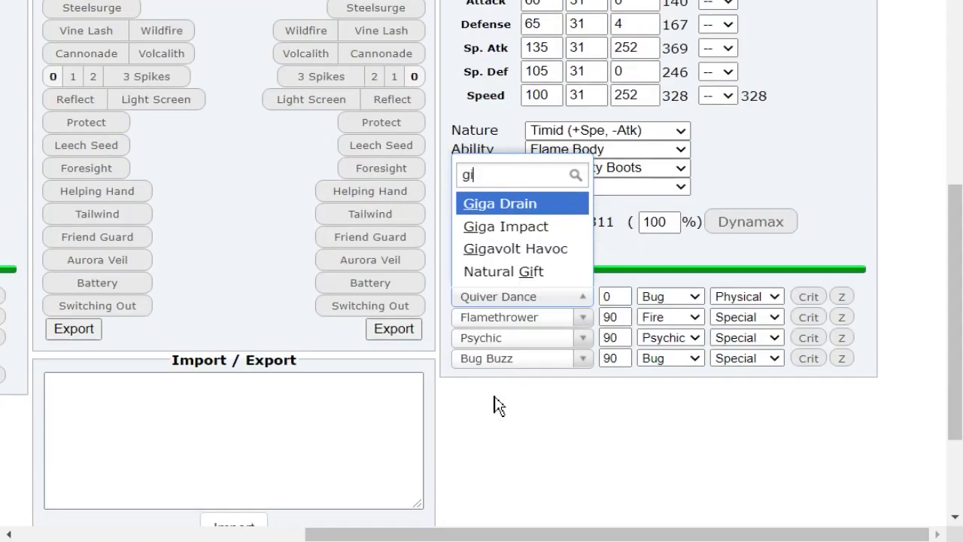
key("Return")
scroll(496, 404, "up", 6)
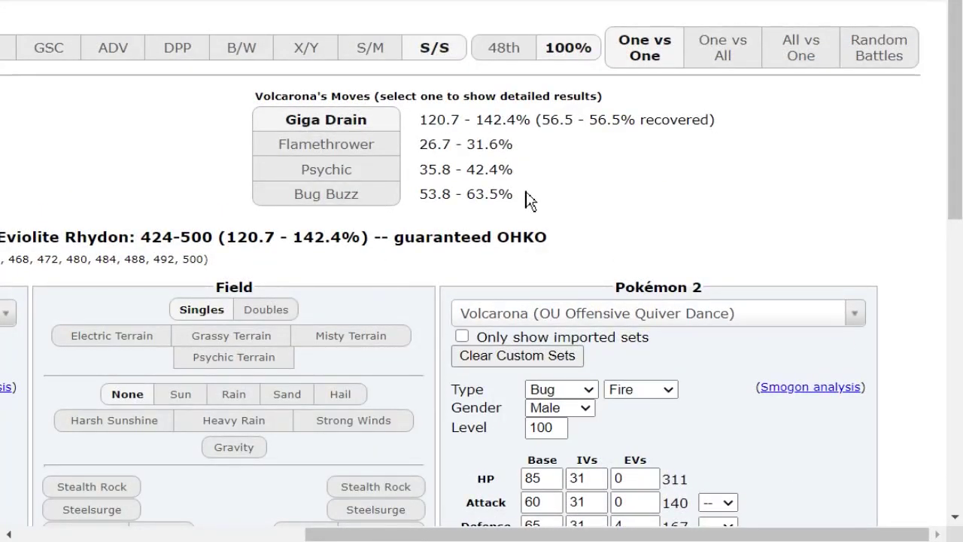
Step: Set Rhydon's EVs to 252 HP and 28 Sp. Def, and check the damage from Volcarona's Giga Drain
scroll(301, 142, "left", 6)
scroll(225, 263, "down", 3)
left_click(219, 281)
type("2")
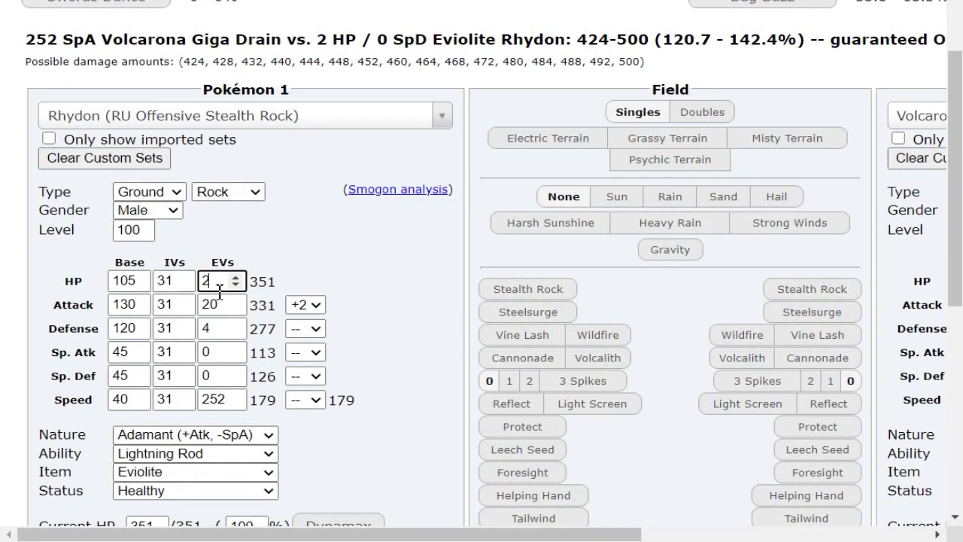
type("52")
left_click(213, 374)
type("28")
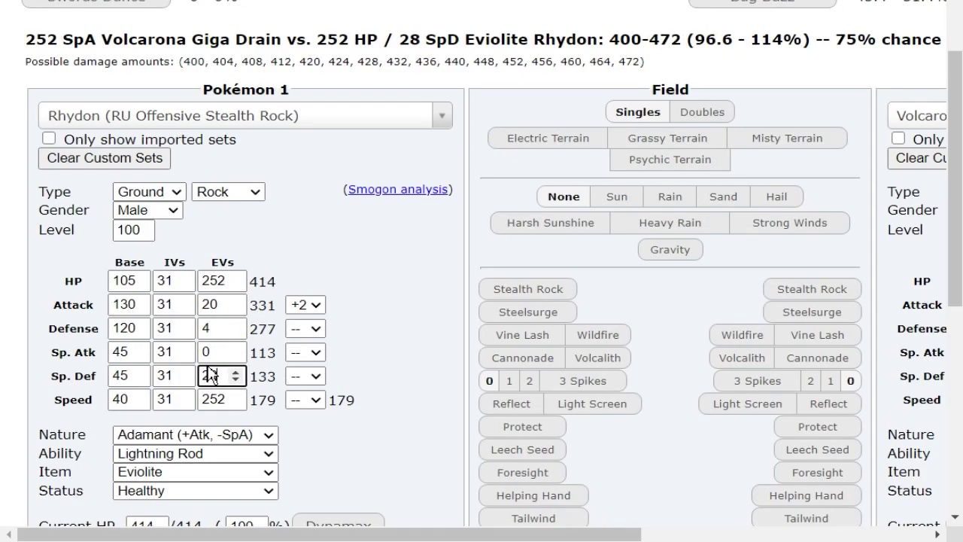
scroll(451, 301, "up", 3)
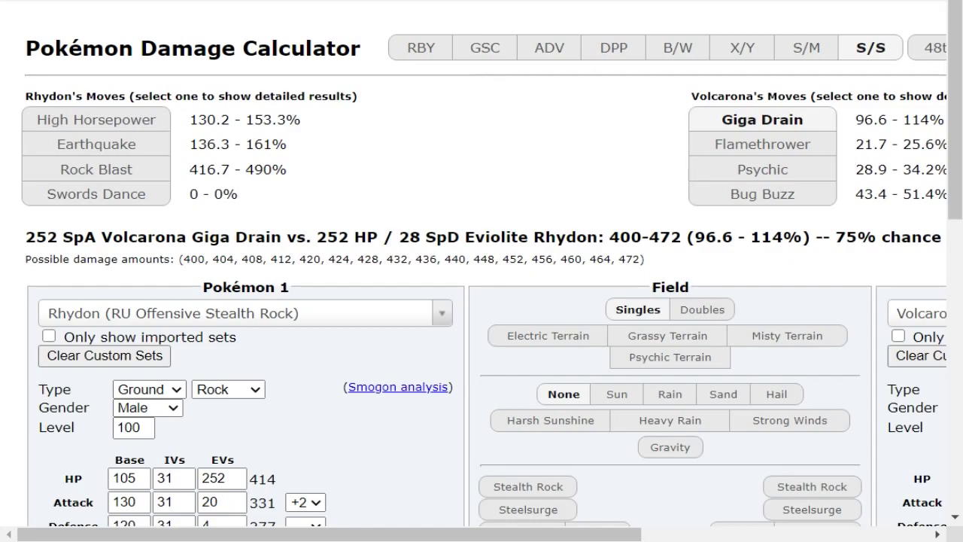
Step: Return to the battle, inspect the opposing team, and attack Volcarona with Excadrill's Rock Slide on turn 9
key("alt+Tab")
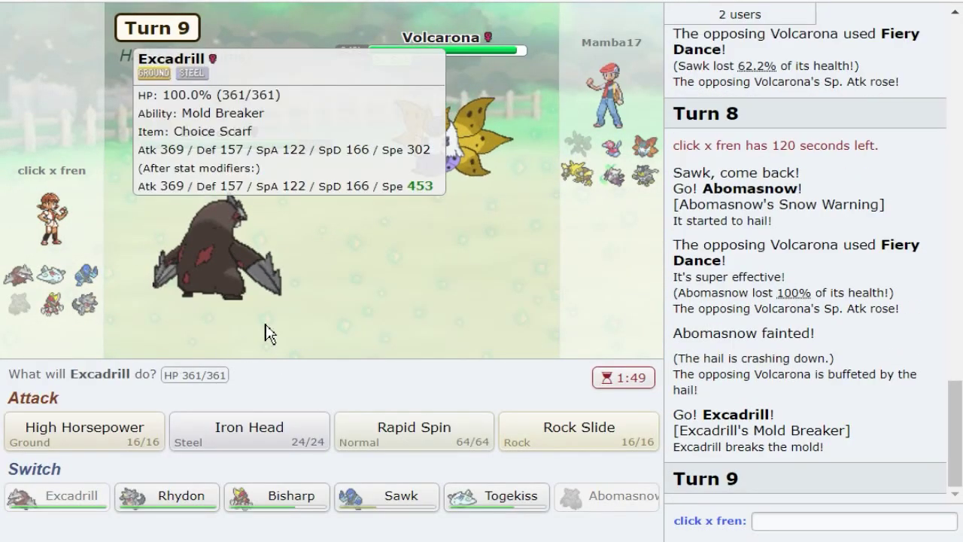
mouse_move(505, 168)
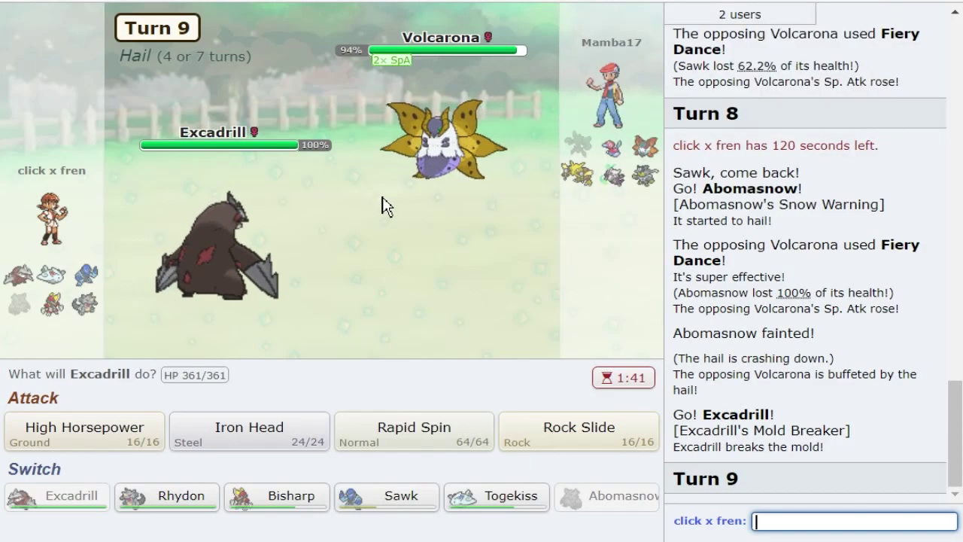
mouse_move(578, 165)
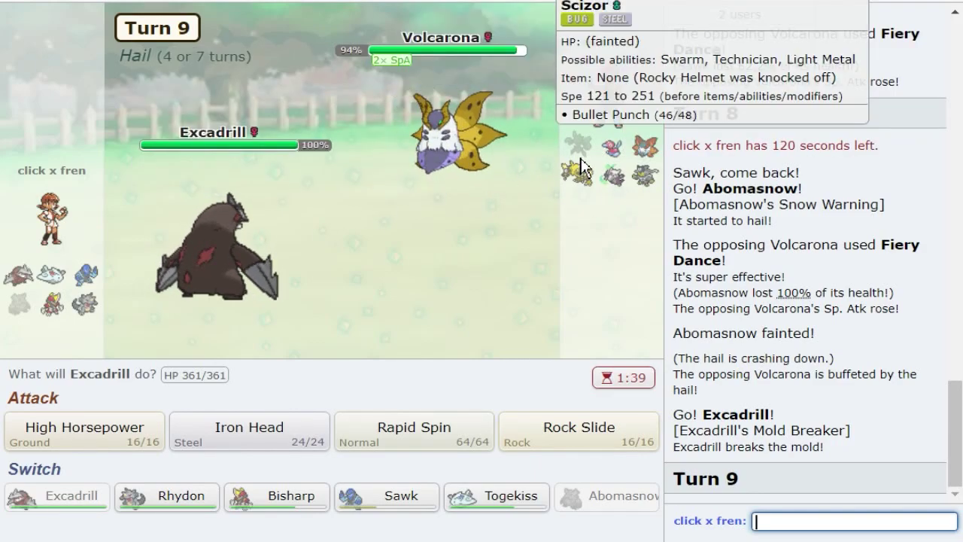
mouse_move(632, 180)
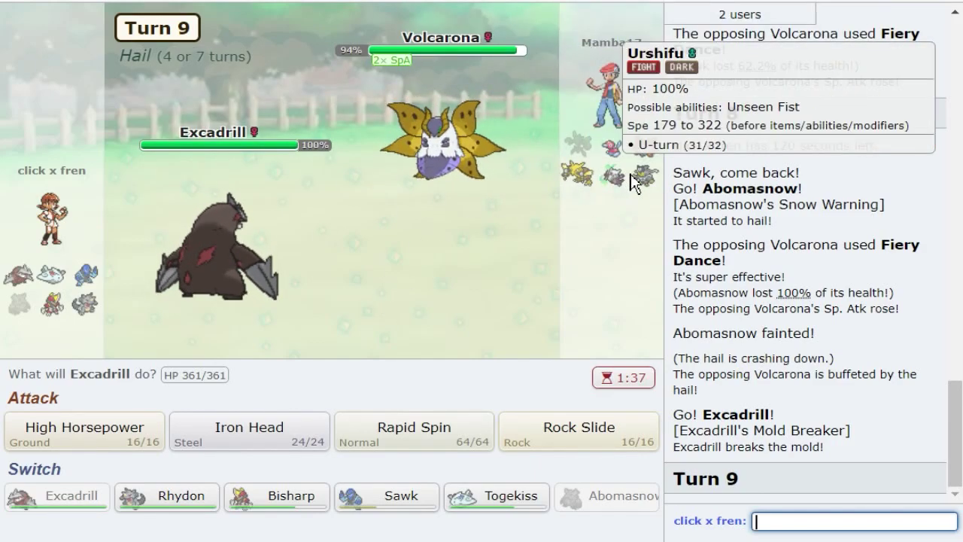
mouse_move(511, 509)
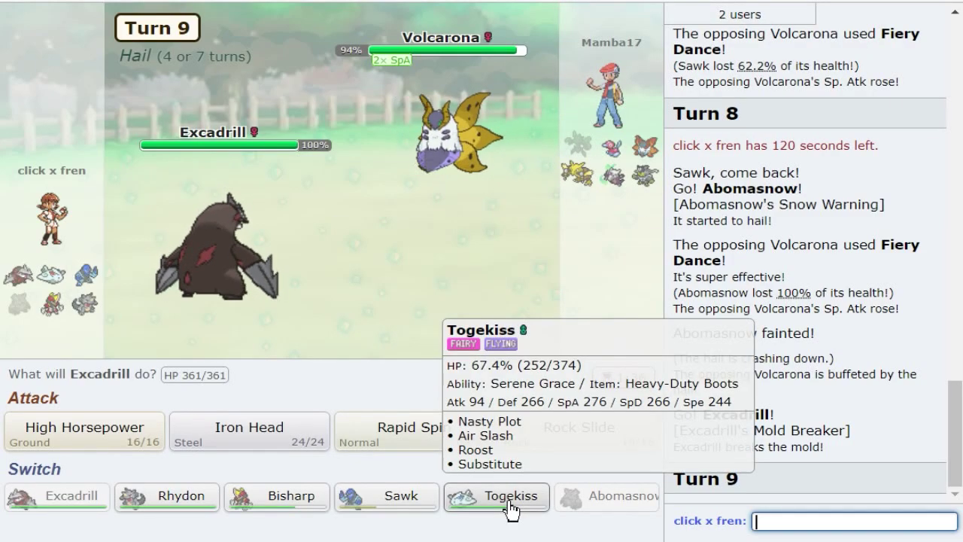
left_click(579, 426)
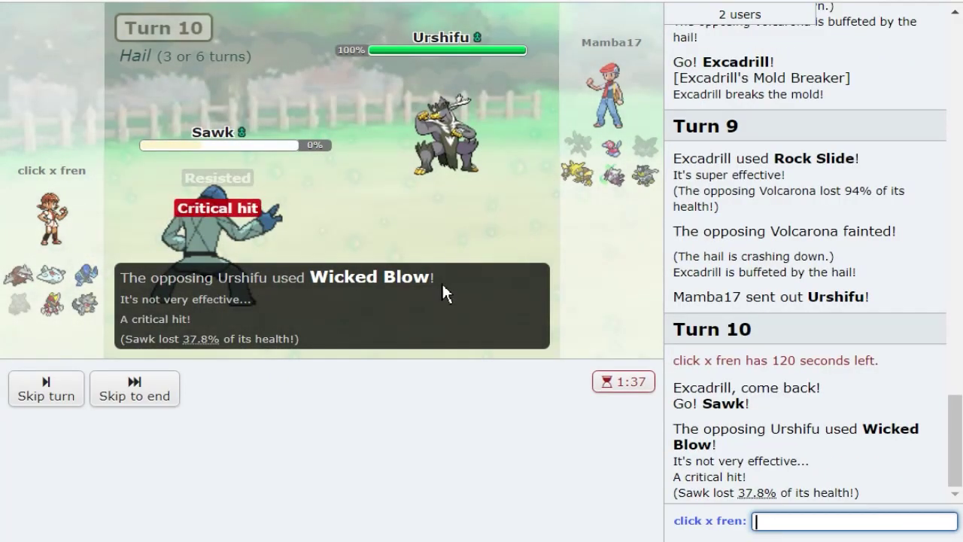
Step: Send out Togekiss in place of Sawk, and have it use Roost on turn 11 and Air Slash on turn 12
left_click(143, 398)
mouse_move(181, 440)
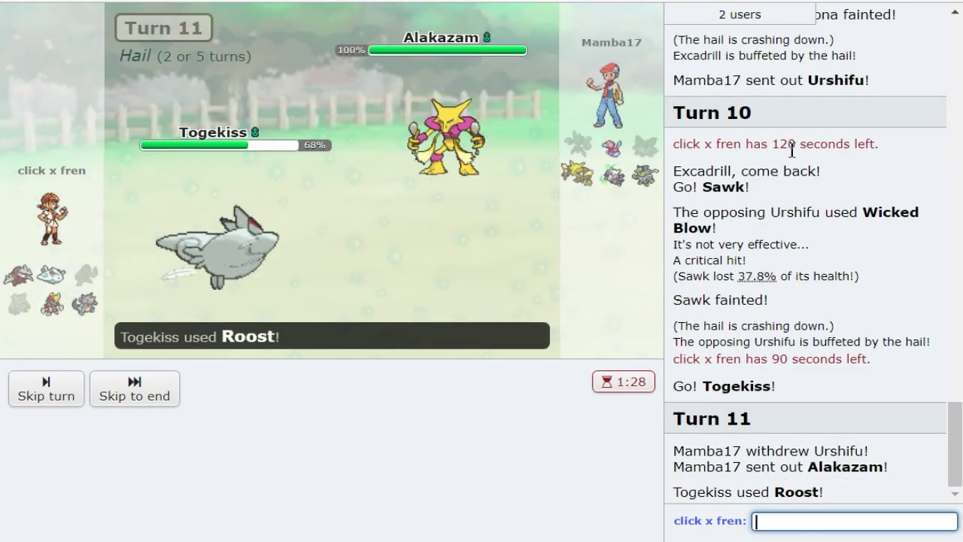
left_click(167, 395)
mouse_move(440, 164)
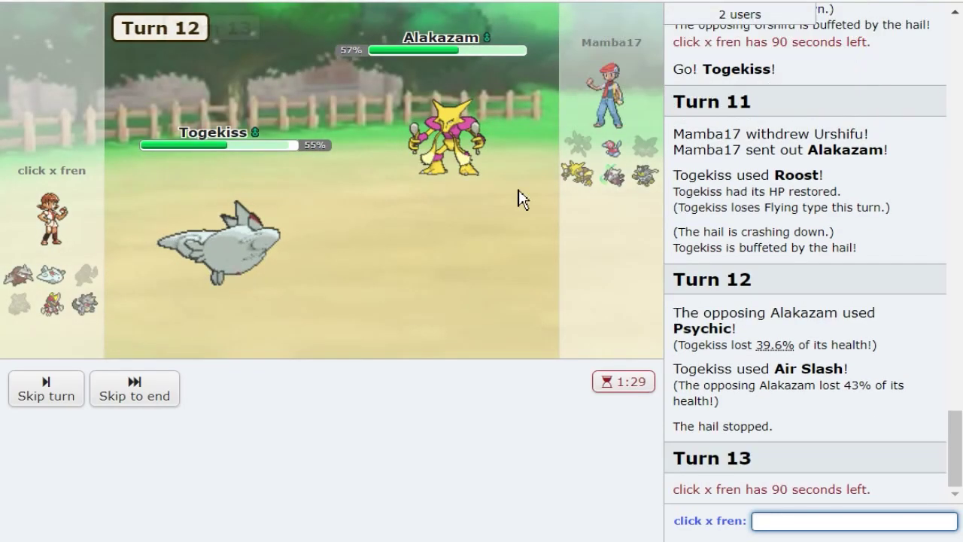
Step: Use Togekiss's Roost on turn 13, switch to Excadrill on turn 14, and attack Alakazam with Iron Head on turn 15
left_click(453, 231)
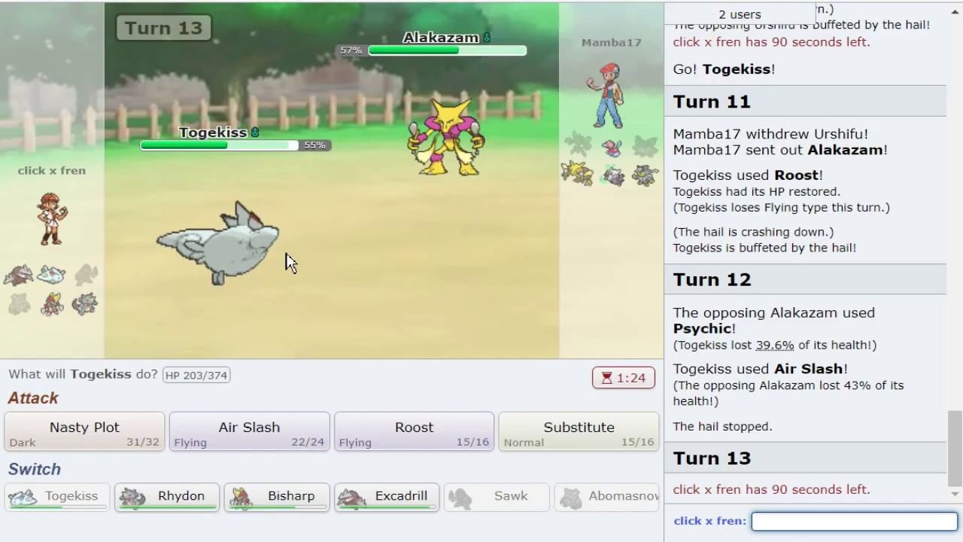
mouse_move(623, 187)
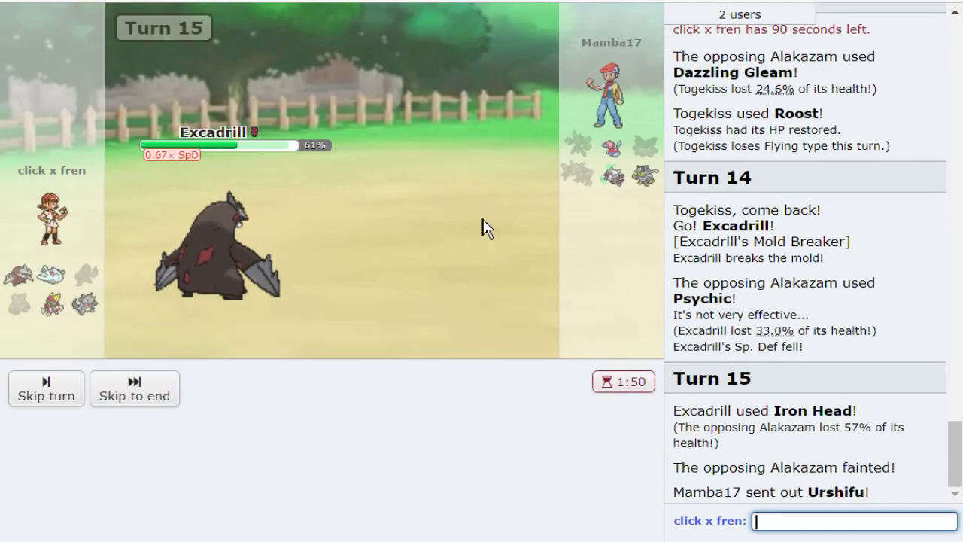
Step: Switch to Bisharp against Urshifu on turn 16, and attack with Sucker Punch on turn 17
mouse_move(475, 136)
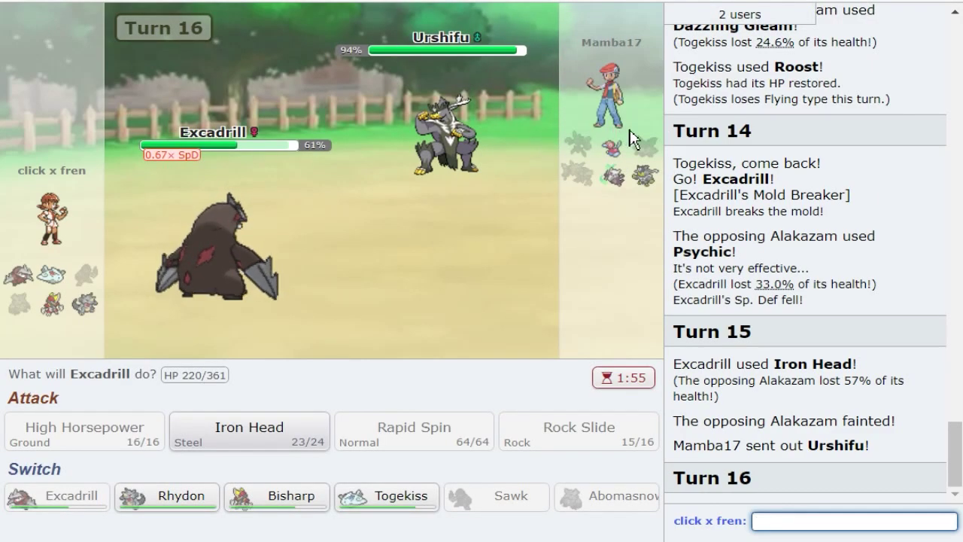
mouse_move(642, 149)
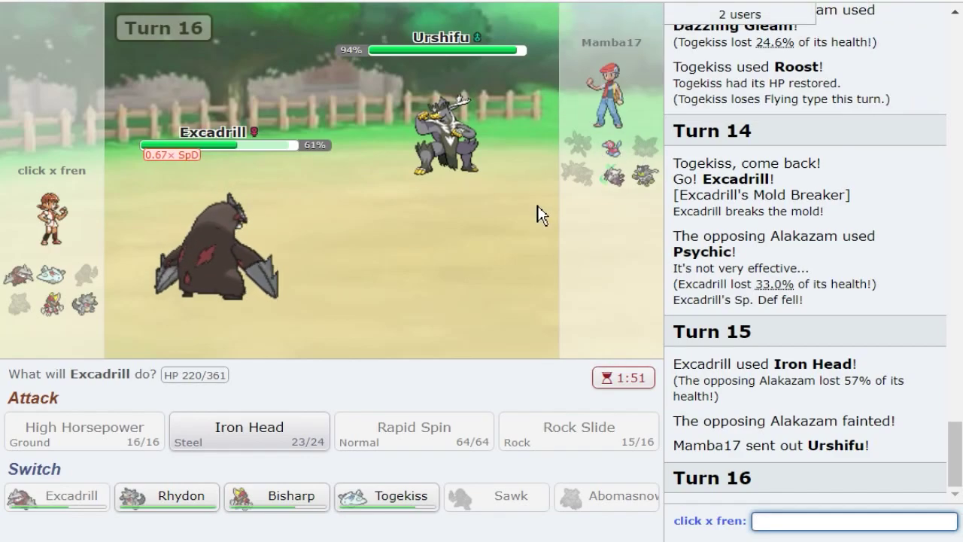
mouse_move(615, 160)
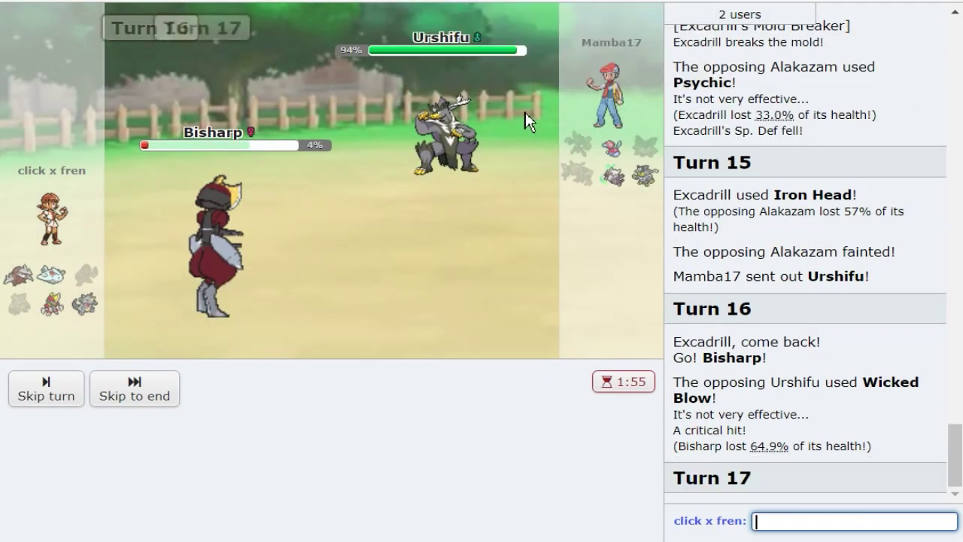
mouse_move(478, 156)
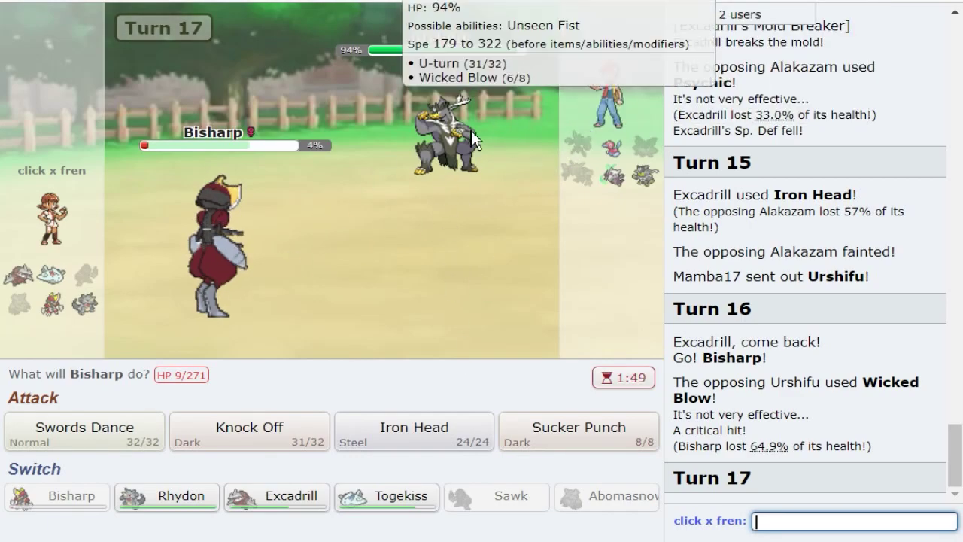
left_click(578, 426)
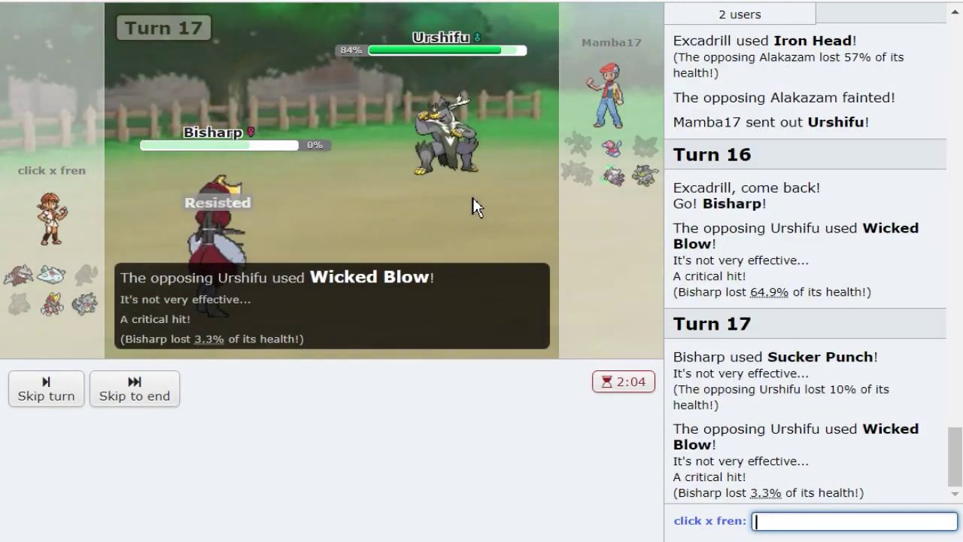
Step: Switch to the damage calculator, load Togekiss's OU Nasty Plot set as Pokémon 1, and review its spread
mouse_move(236, 338)
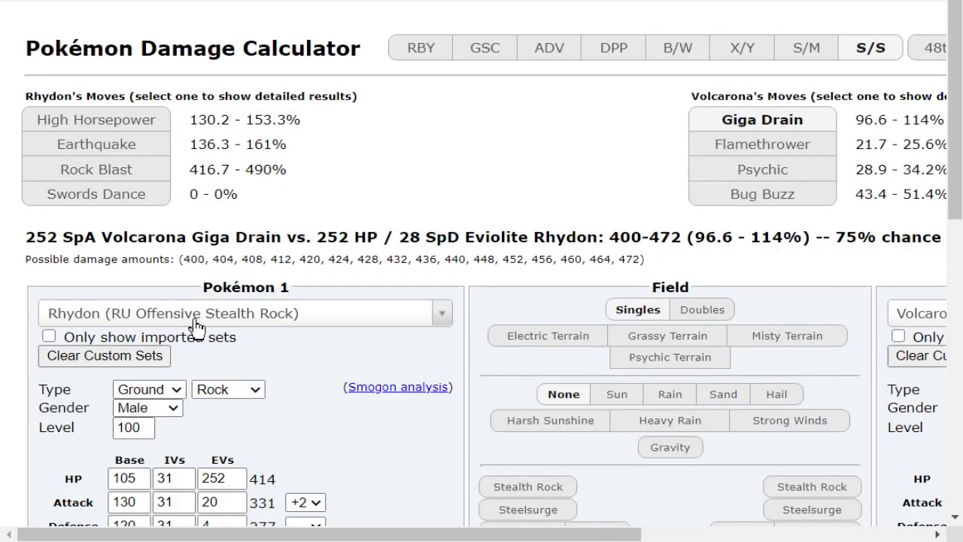
left_click(194, 319)
type("togekis")
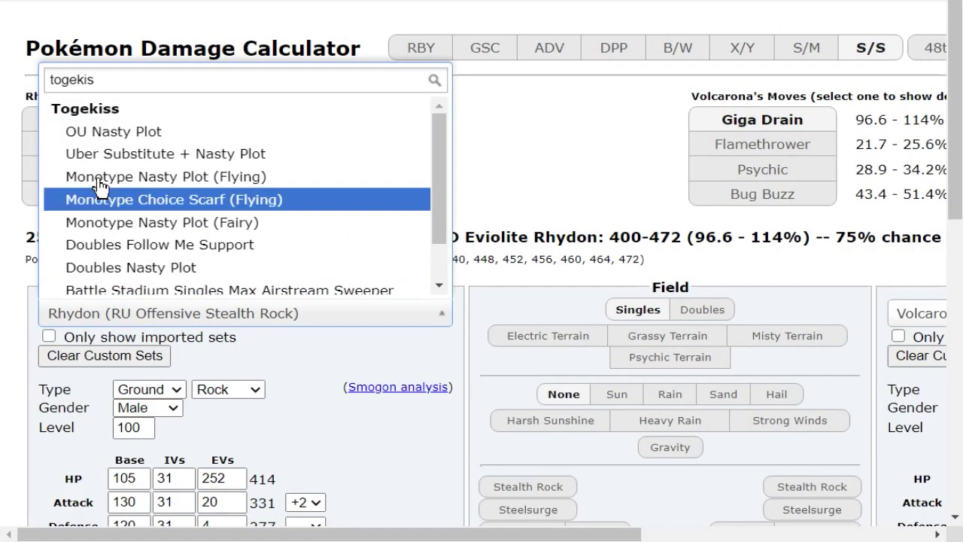
left_click(178, 129)
scroll(260, 161, "down", 4)
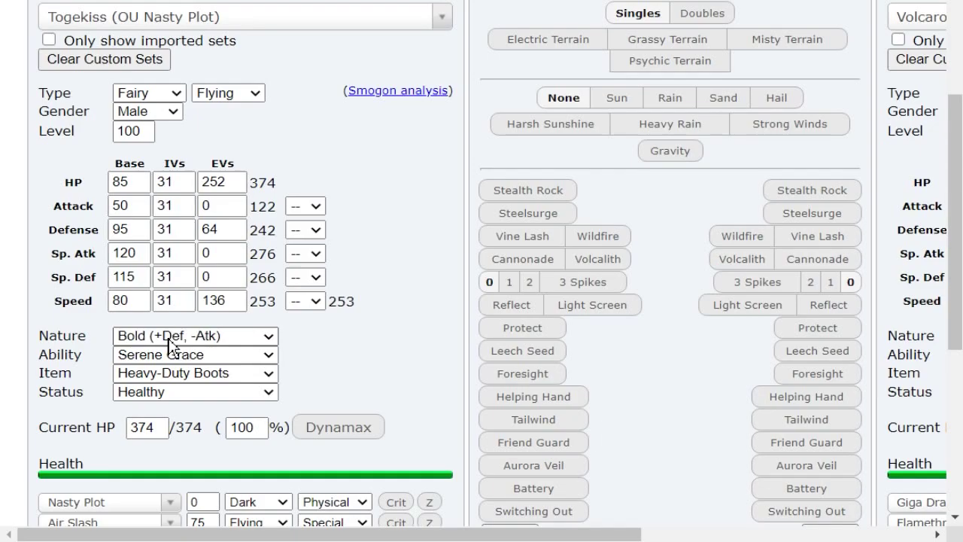
scroll(170, 345, "up", 4)
Step: Load Urshifu's OU Choice Band set as Pokémon 2
scroll(325, 260, "right", 6)
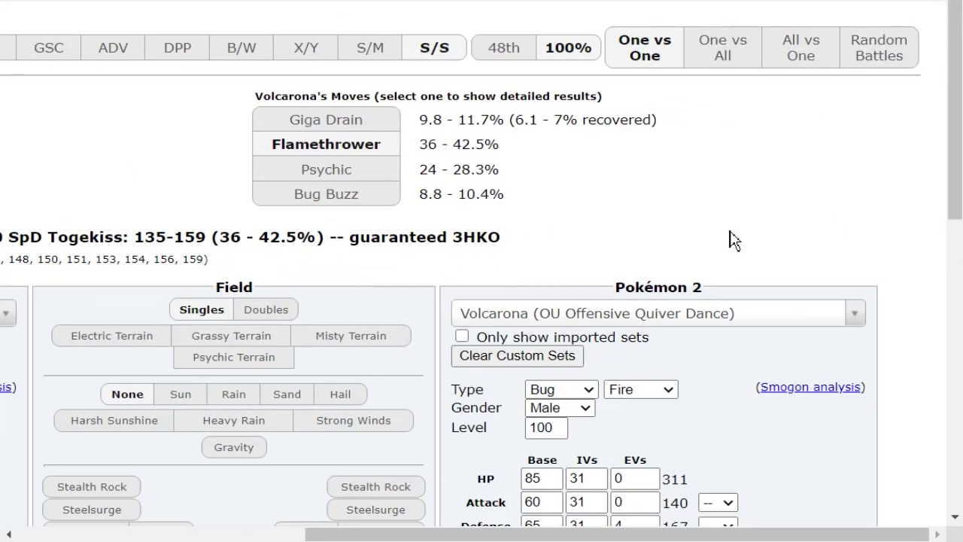
left_click(698, 322)
type("r")
key("BackSpace")
type("urshi")
key("Return")
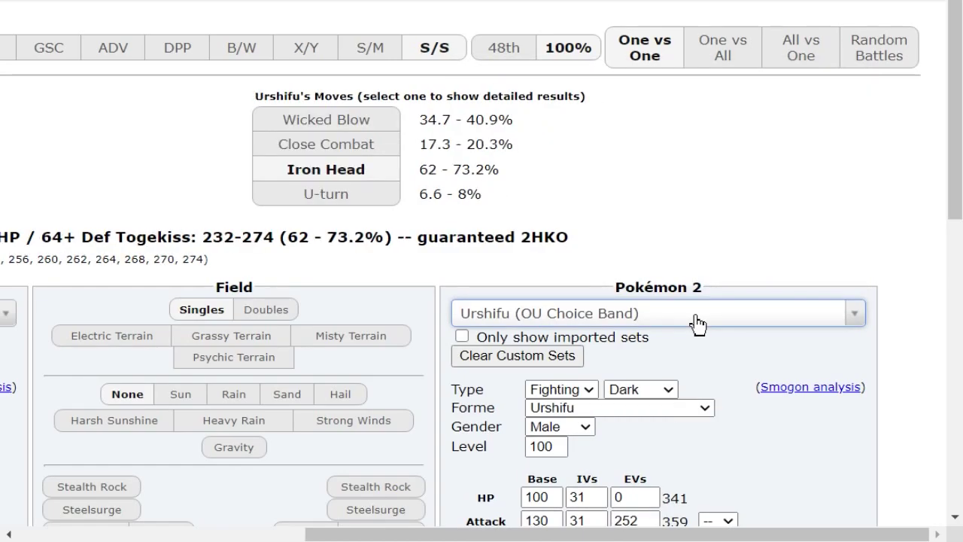
Step: Examine the detailed damage result of Choice Band Urshifu's Wicked Blow against Togekiss
left_click(367, 124)
left_click_drag(631, 235, 15, 238)
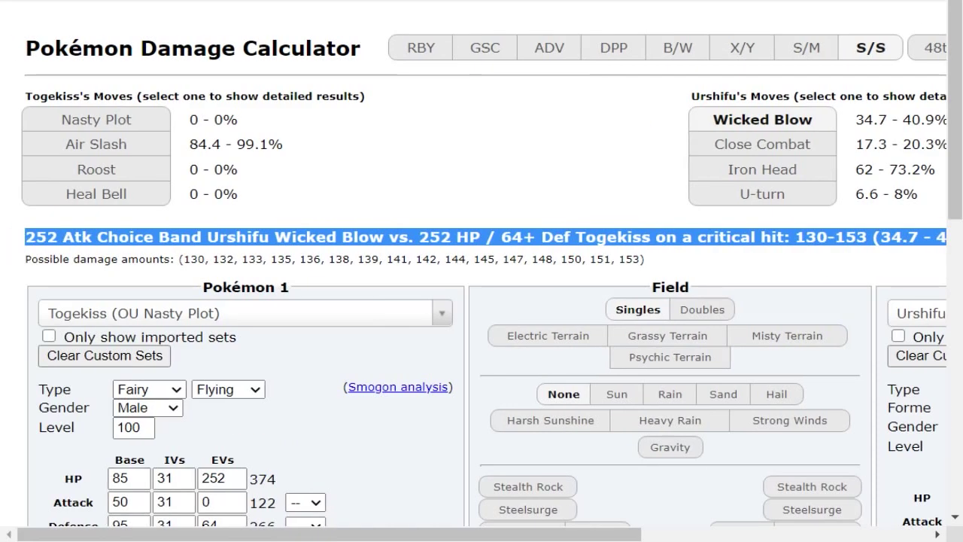
left_click(428, 155)
scroll(428, 155, "down", 4)
scroll(526, 152, "up", 4)
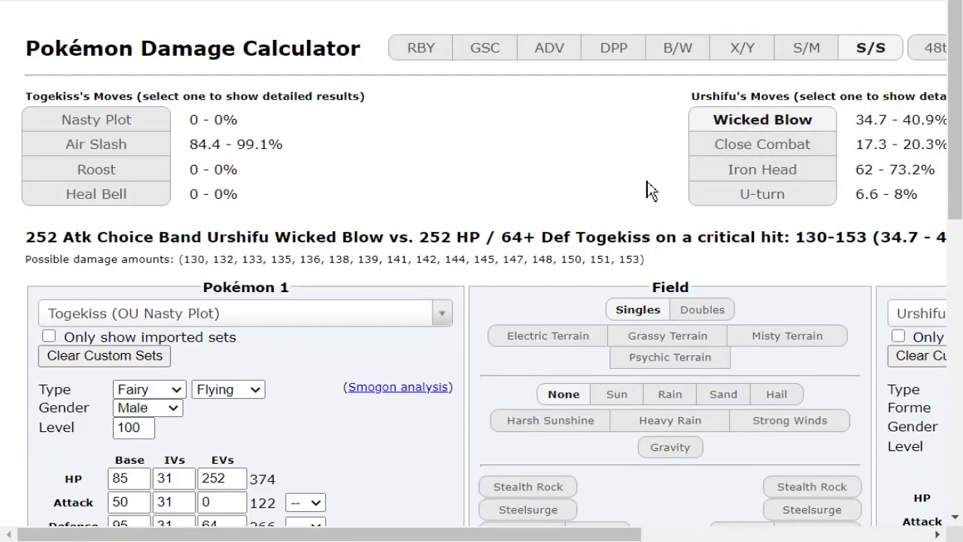
left_click_drag(423, 238, 22, 238)
left_click(613, 185)
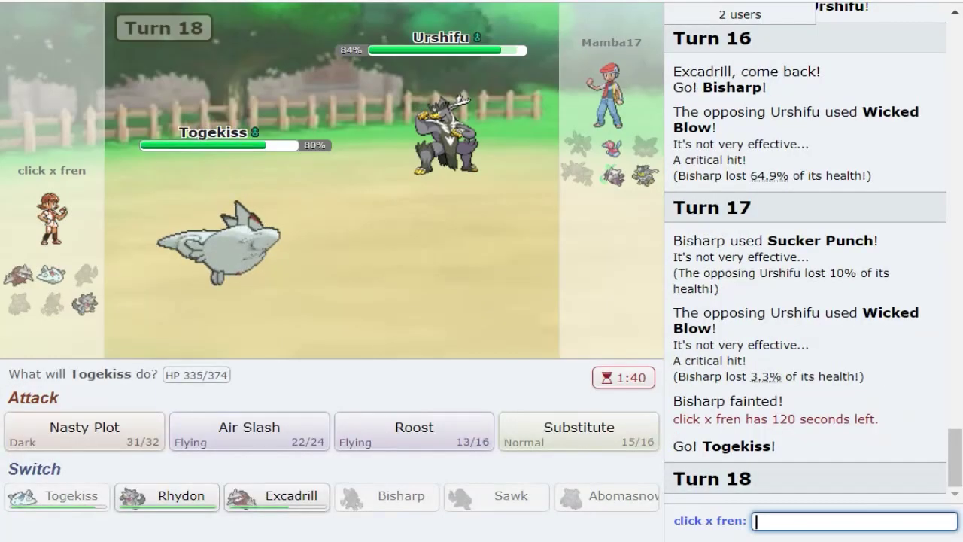
Step: Have Togekiss use Roost against Urshifu on turn 18
left_click(248, 489)
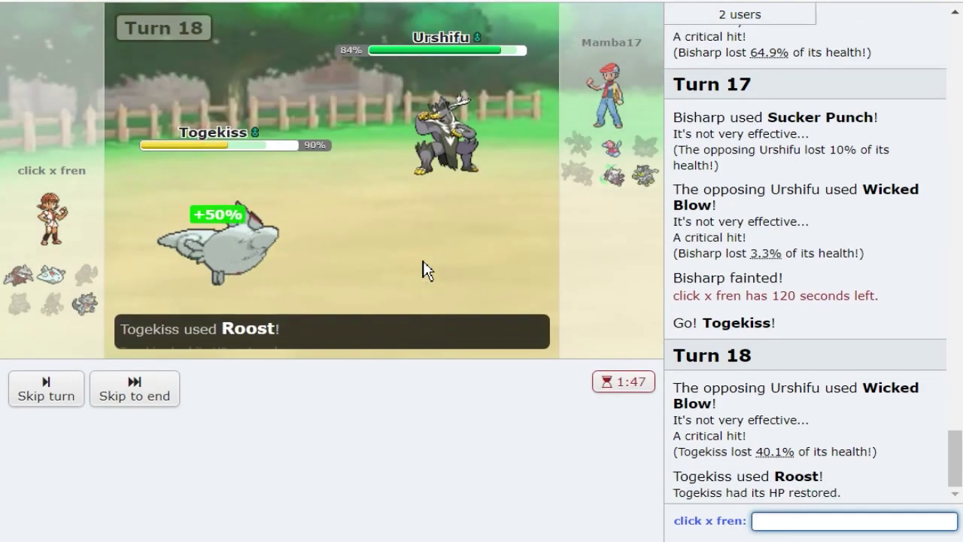
mouse_move(488, 199)
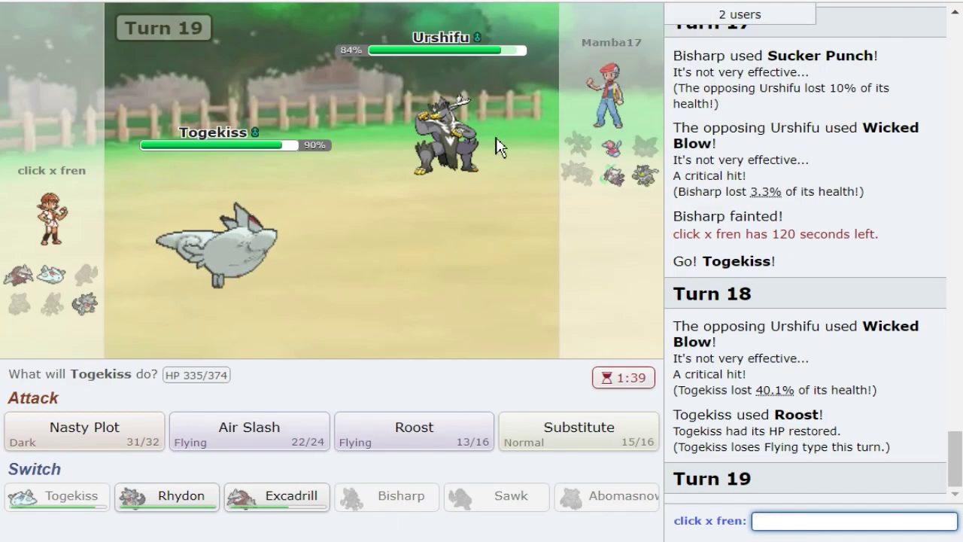
Step: Have Togekiss use Nasty Plot on turn 19 and switch it out for Rhydon on turn 20
left_click_drag(895, 383, 784, 364)
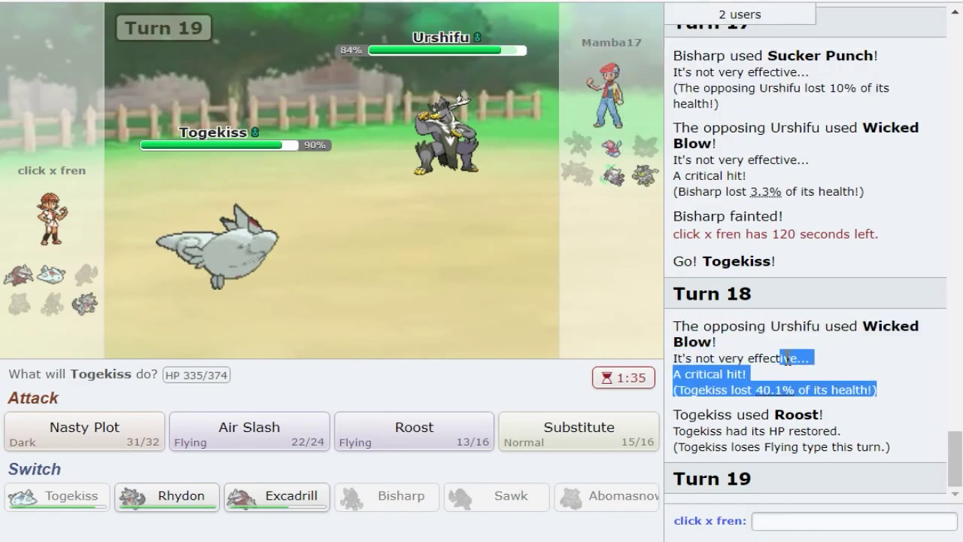
left_click(64, 398)
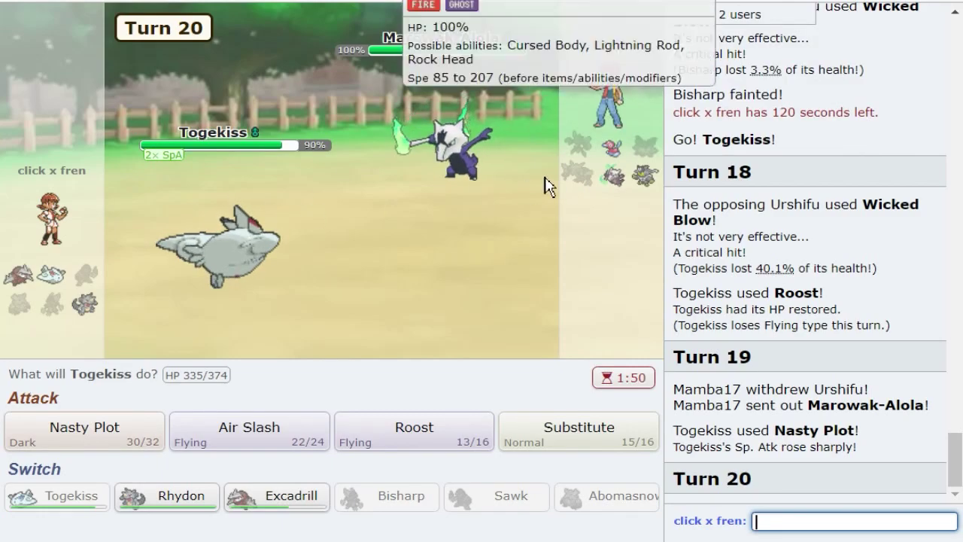
mouse_move(455, 148)
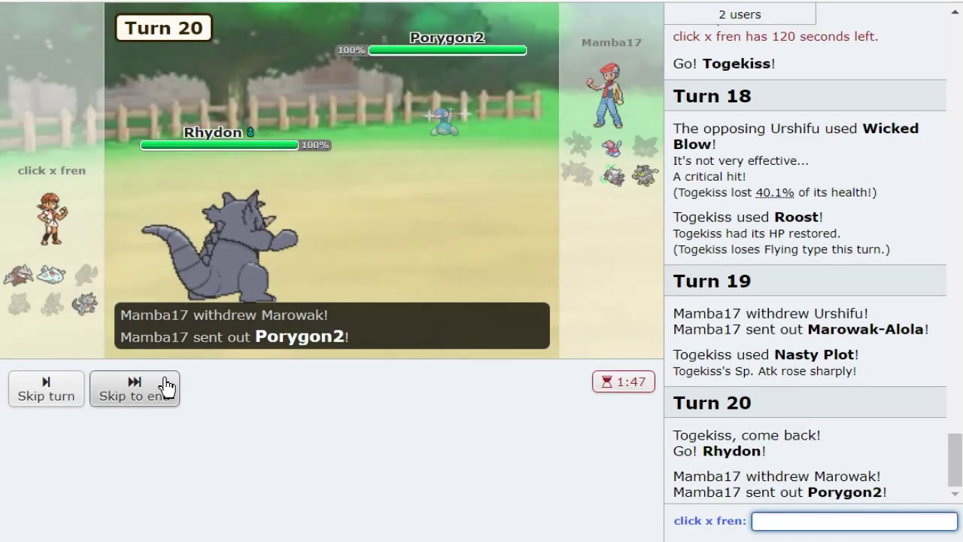
left_click(167, 387)
Step: Check Rhydon's current stats and have it use Stealth Rock against Porygon2 on turn 21
mouse_move(614, 194)
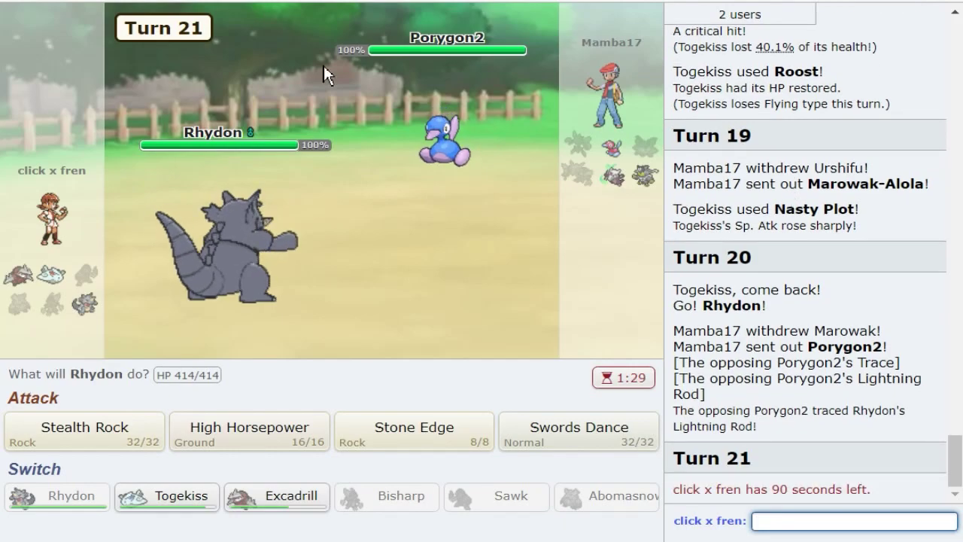
mouse_move(658, 174)
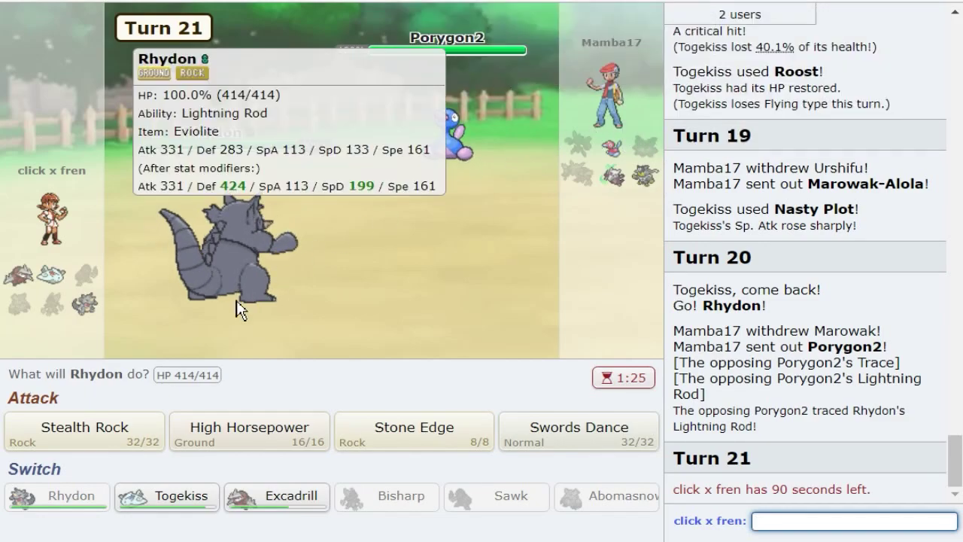
mouse_move(173, 282)
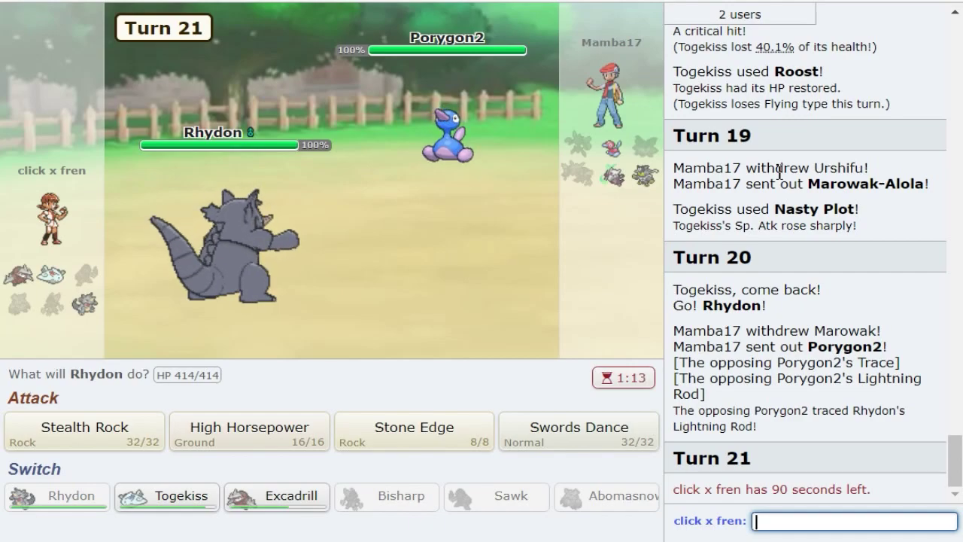
mouse_move(188, 236)
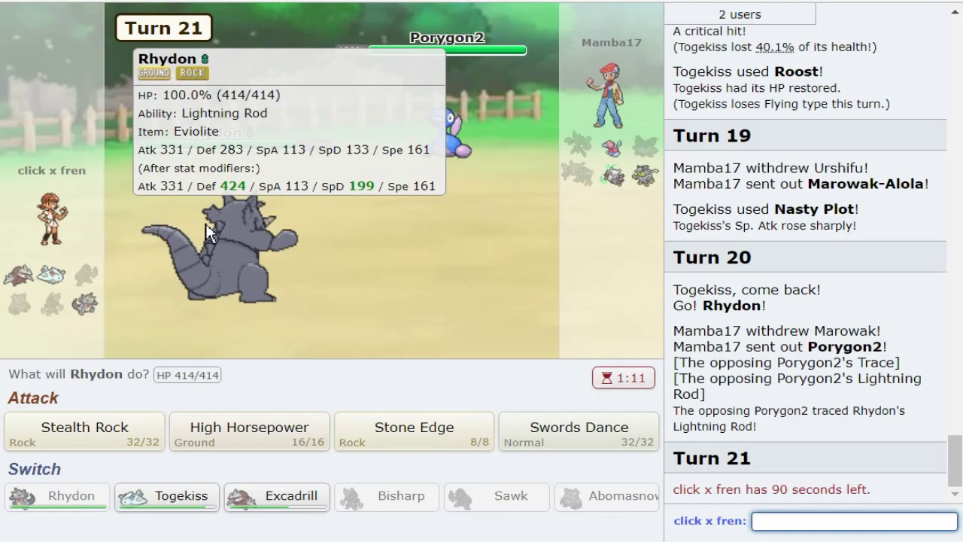
mouse_move(231, 283)
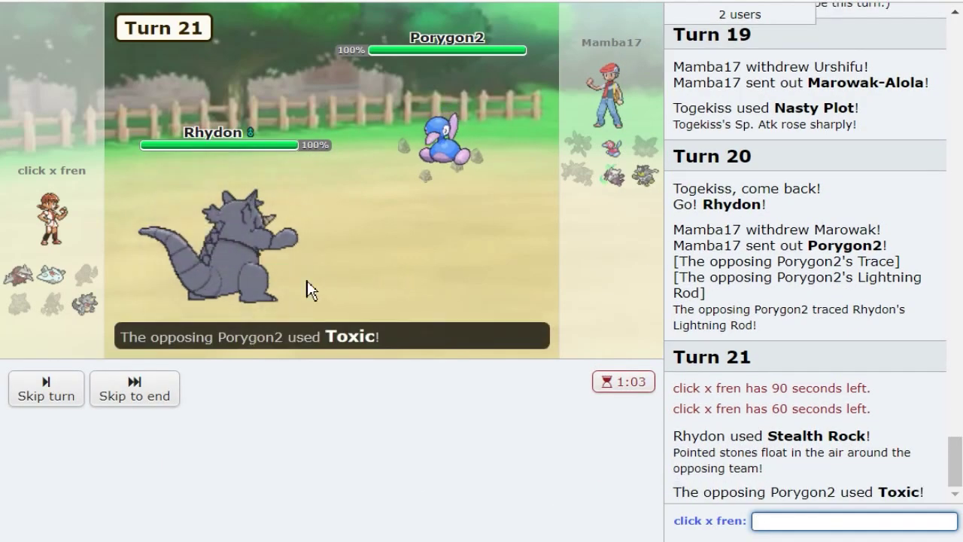
left_click(154, 390)
left_click(611, 227)
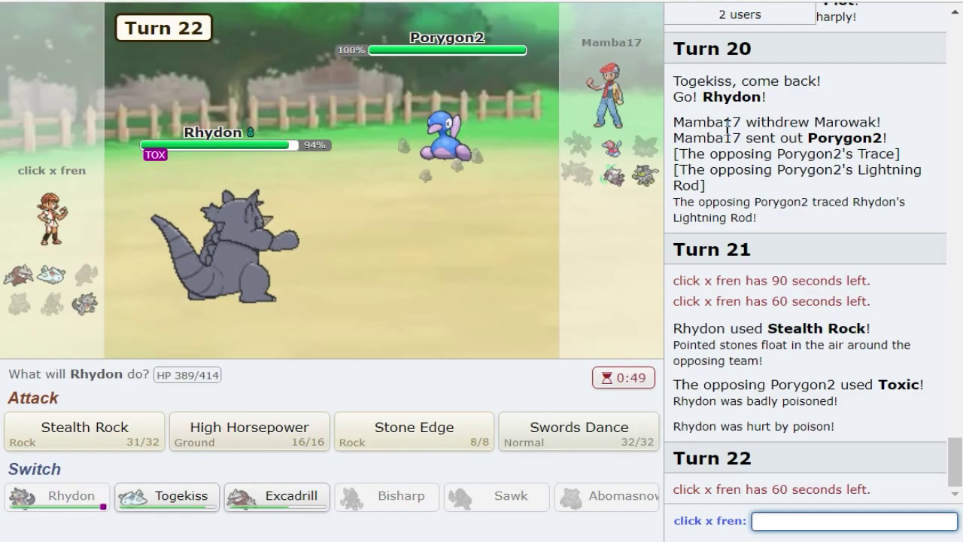
Step: Have Rhydon use Swords Dance in front of Porygon2 on turn 22
mouse_move(645, 172)
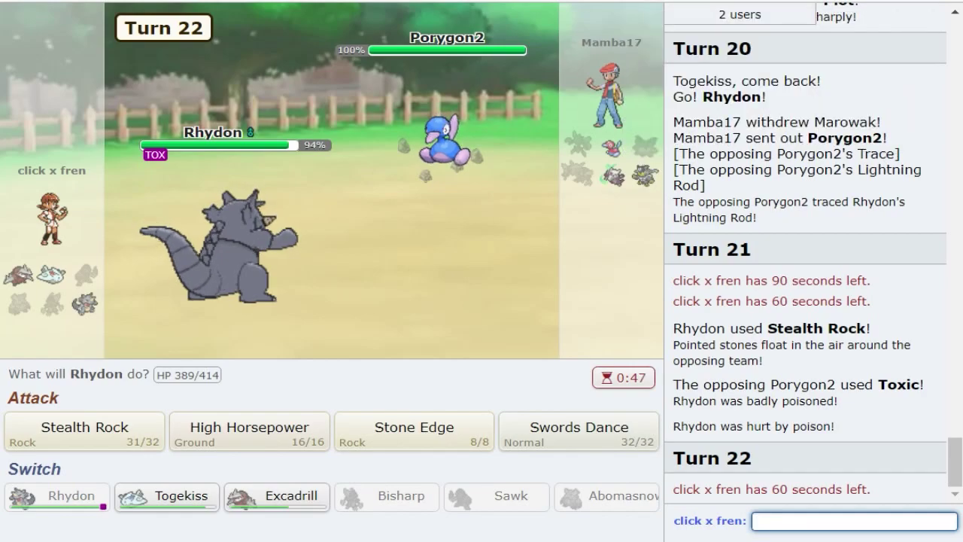
left_click(578, 432)
mouse_move(153, 306)
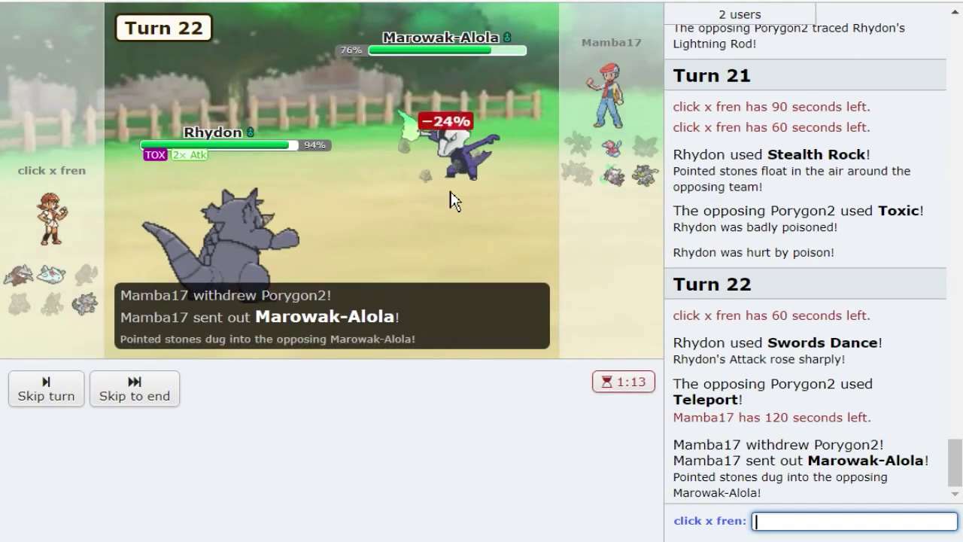
mouse_move(436, 133)
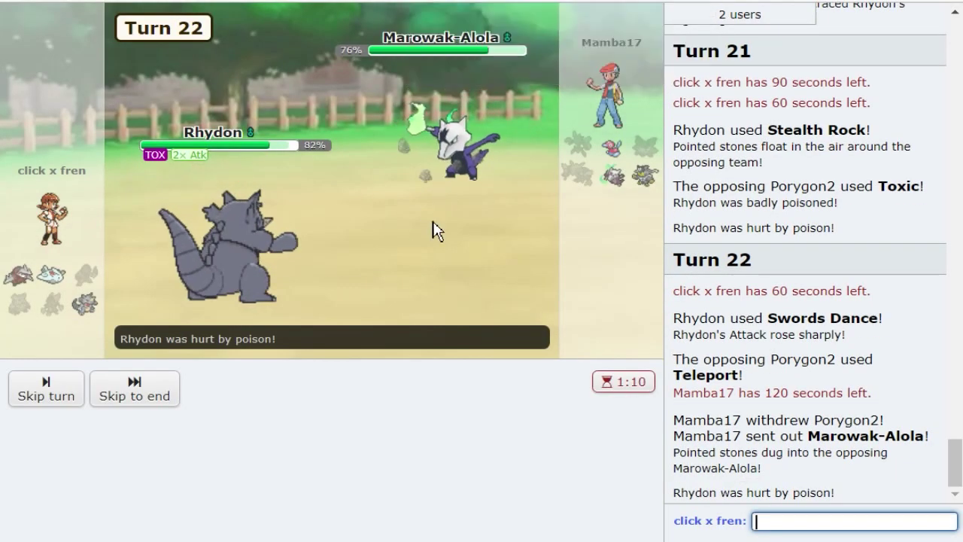
Step: Have Rhydon use High Horsepower against Marowak-Alola on turn 23 and check the opponent's remaining team members
mouse_move(209, 288)
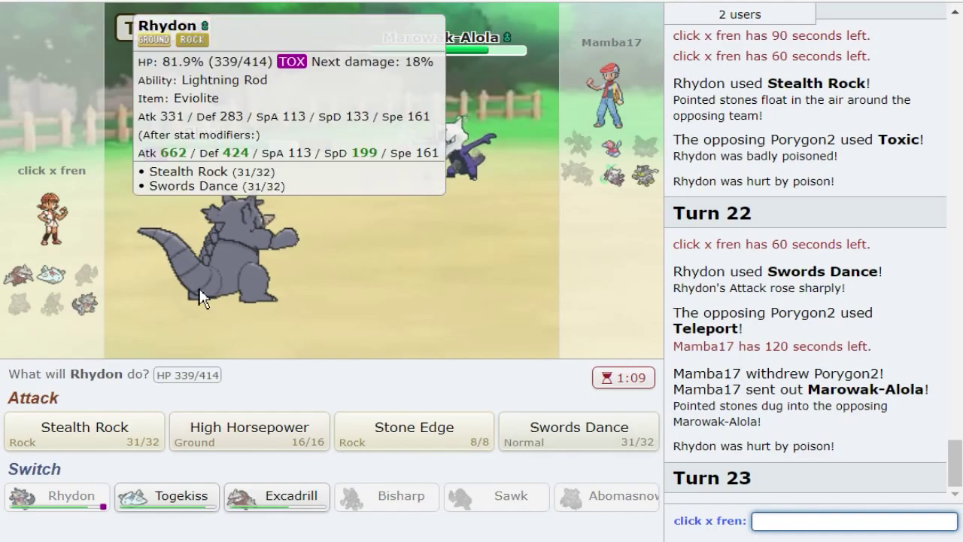
left_click(301, 421)
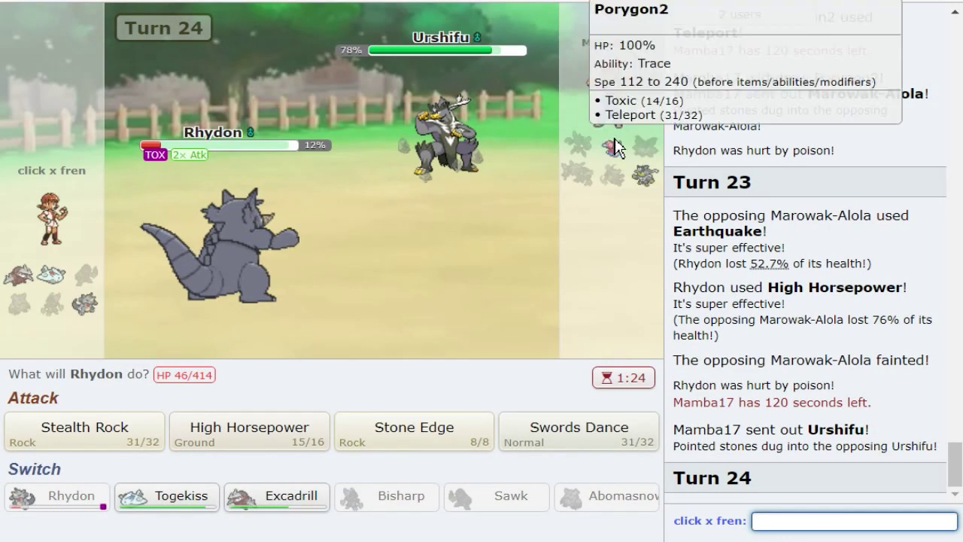
mouse_move(596, 164)
mouse_move(501, 148)
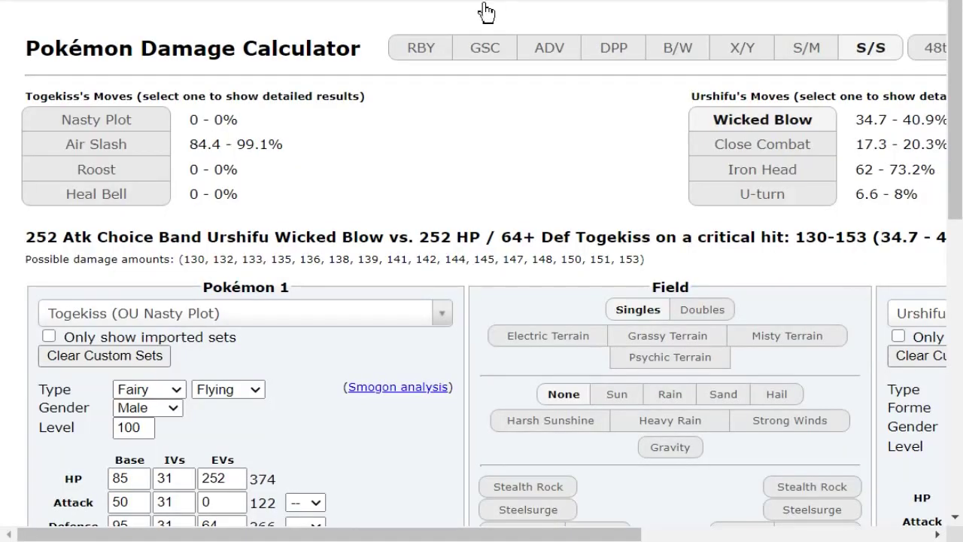
Step: Set Urshifu's nature to Adamant in the damage calculator and examine the Choice Band Wicked Blow result against Togekiss
scroll(468, 105, "down", 3)
left_click_drag(423, 529, 686, 527)
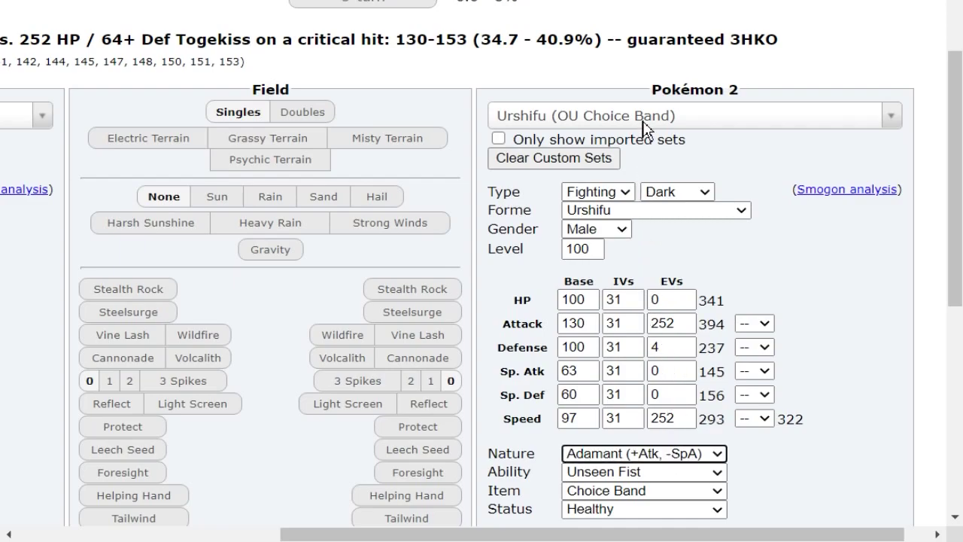
scroll(590, 138, "up", 3)
left_click(391, 120)
left_click_drag(626, 237, 312, 232)
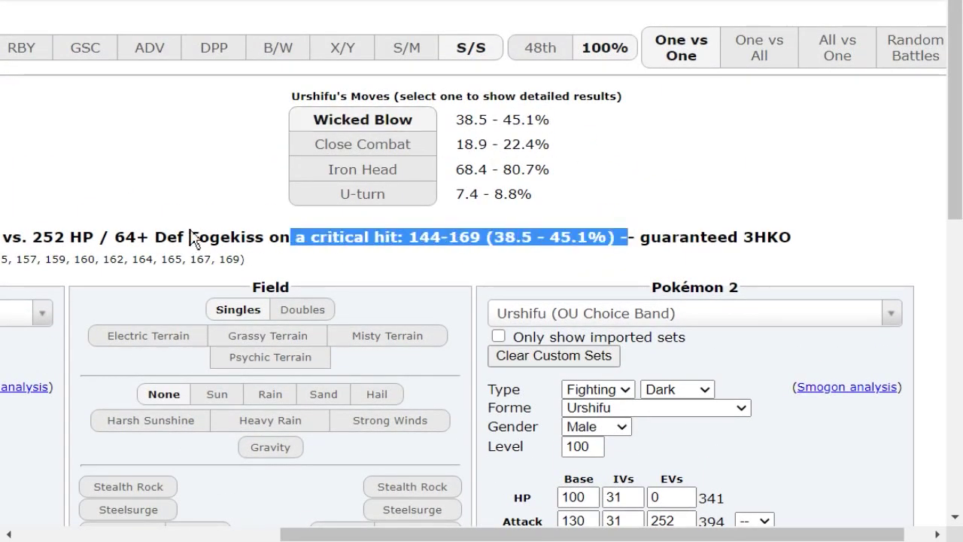
scroll(324, 210, "left", 5)
scroll(462, 194, "down", 2)
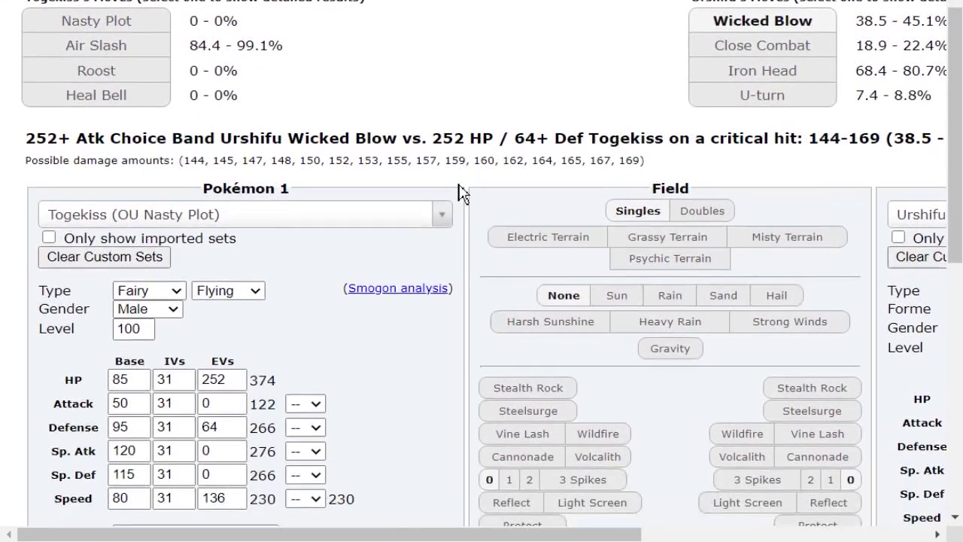
Step: Return to the battle and have Togekiss use Roost on turn 28 and Substitute on turn 29 against Porygon2
key("alt+Tab")
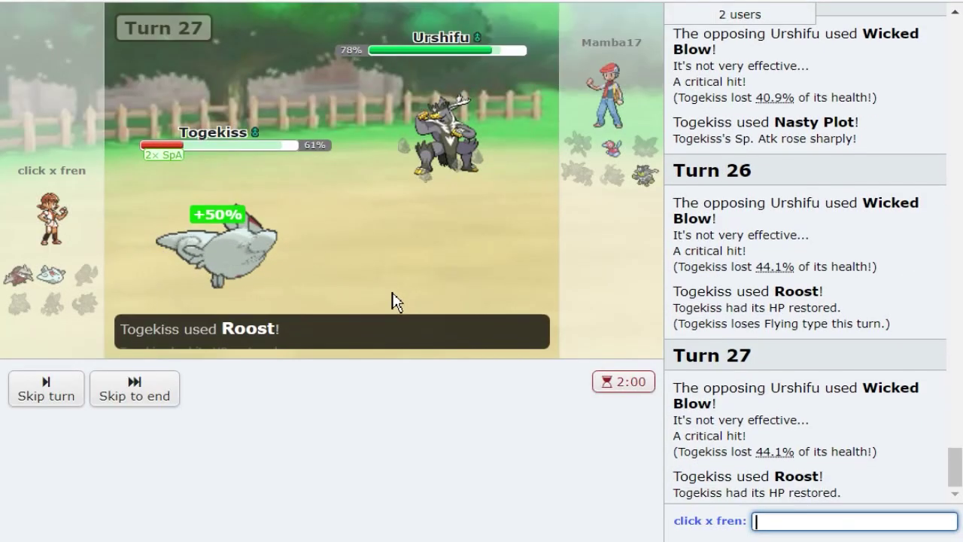
mouse_move(479, 150)
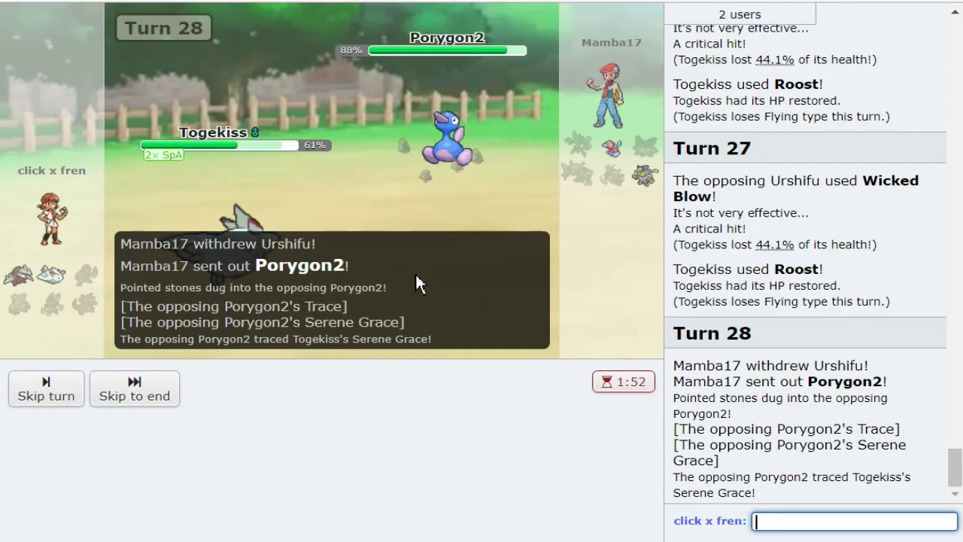
mouse_move(452, 191)
left_click(138, 386)
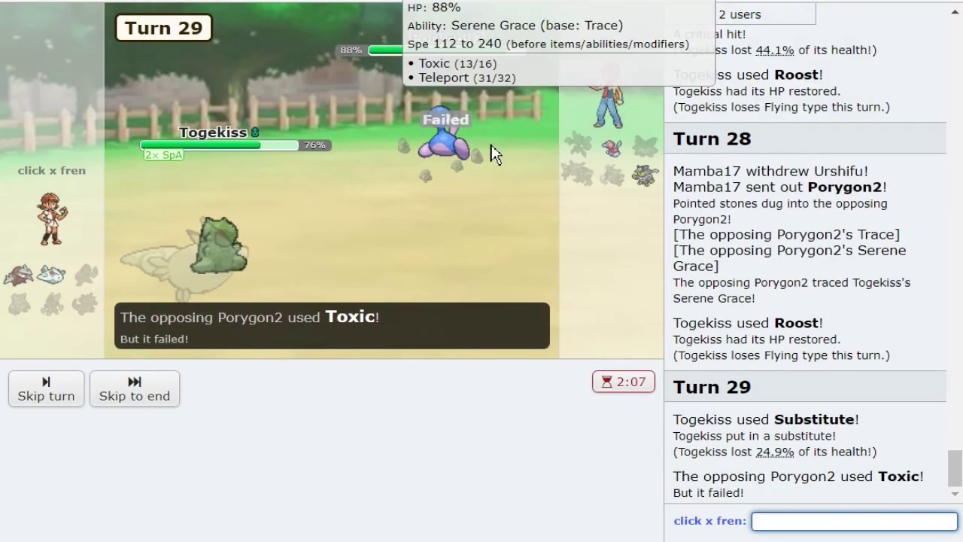
mouse_move(466, 147)
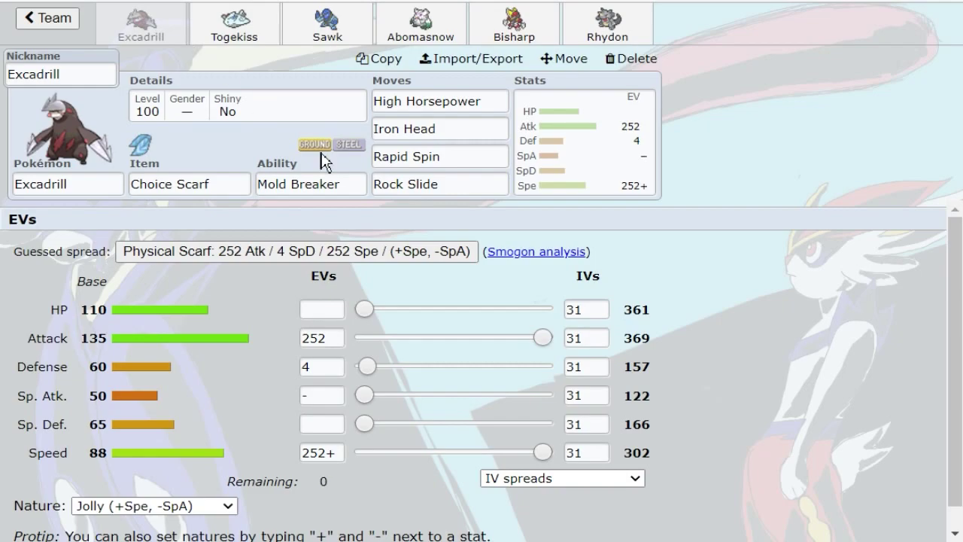
Step: Replace Excadrill's Rock Slide with Earthquake in the teambuilder
left_click(438, 187)
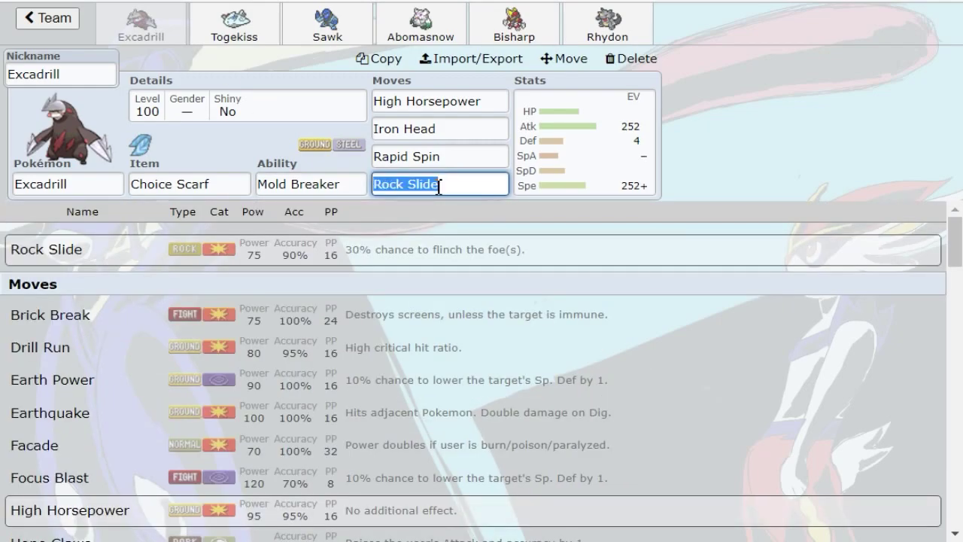
type("ea")
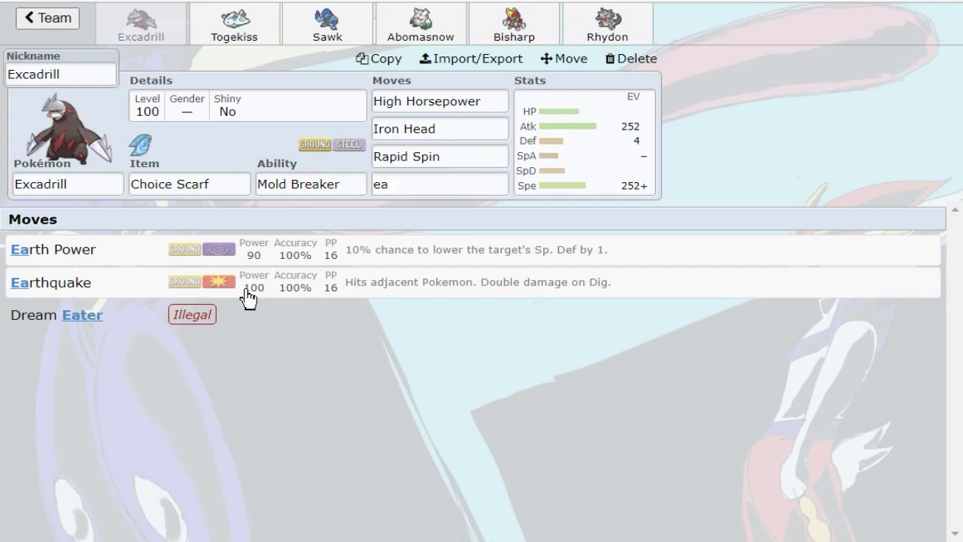
left_click(247, 290)
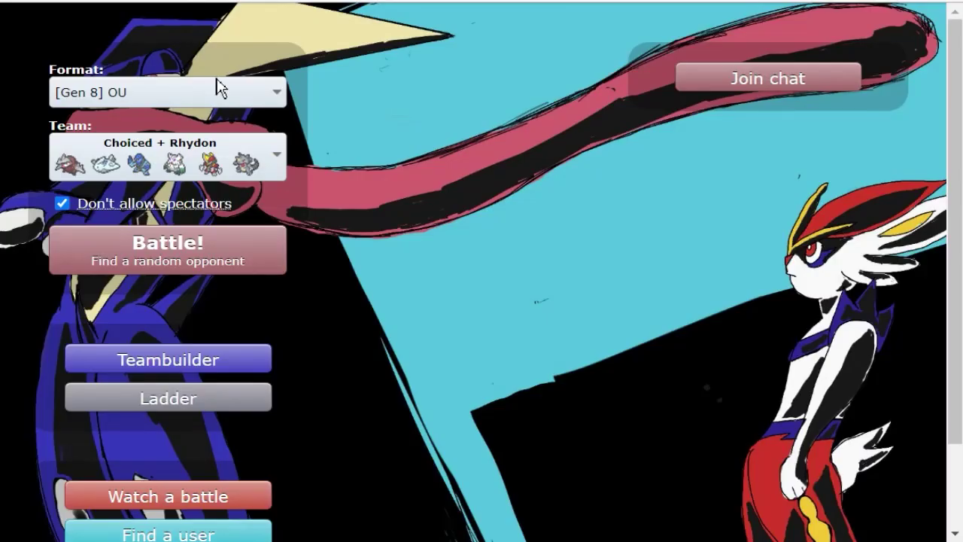
Step: Start a new Gen 8 OU battle with the Choiced + Rhydon team and review Sawk's set at team preview
left_click(265, 267)
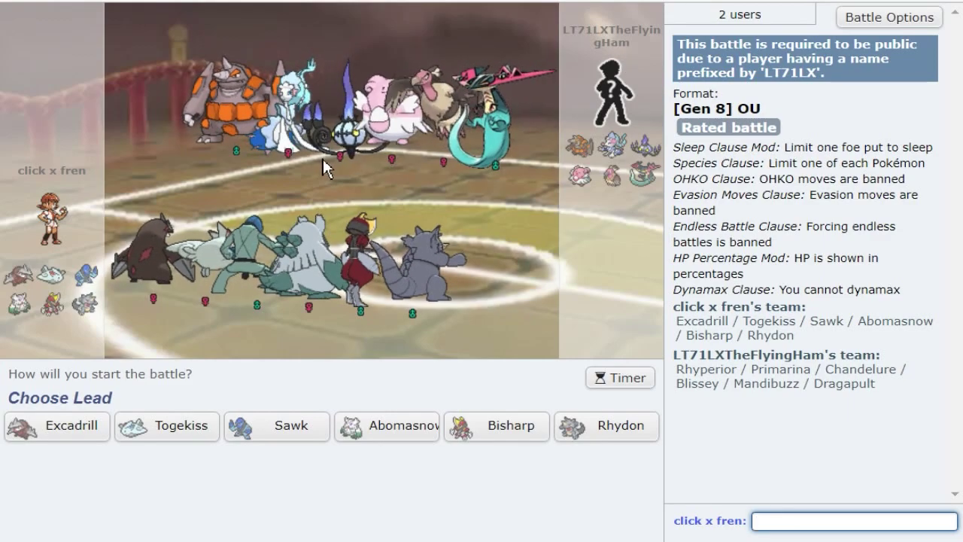
mouse_move(291, 440)
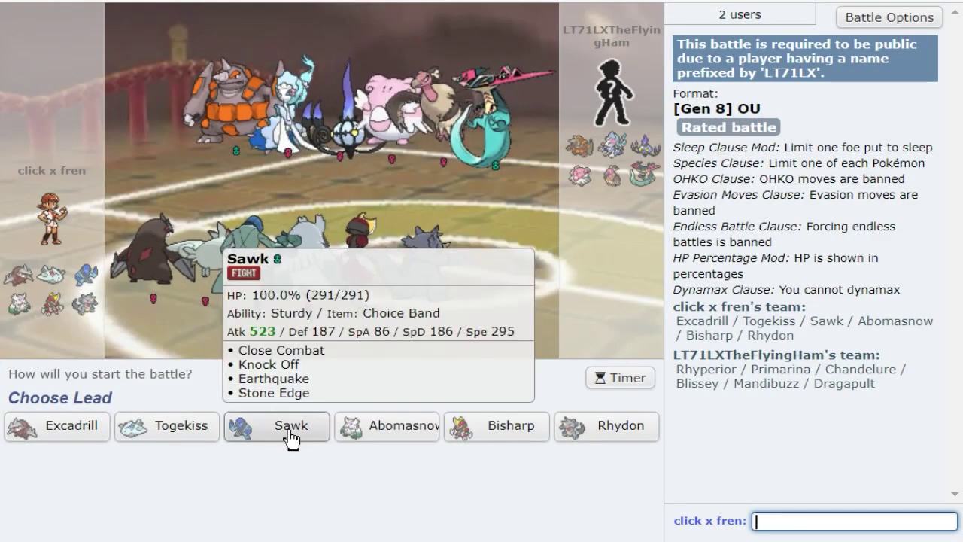
mouse_move(594, 180)
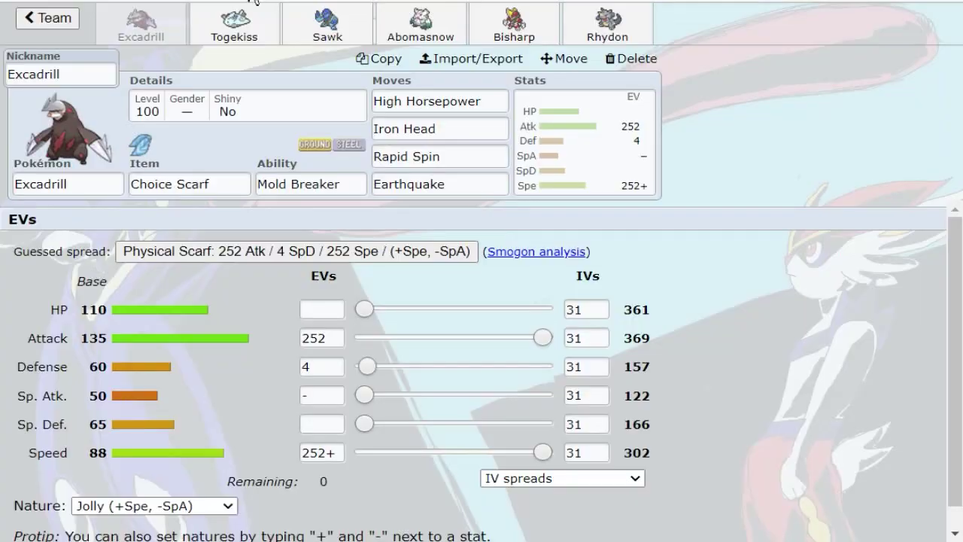
Step: Browse the OU species list from Excadrill's slot in the teambuilder
left_click(72, 184)
scroll(194, 294, "down", 10)
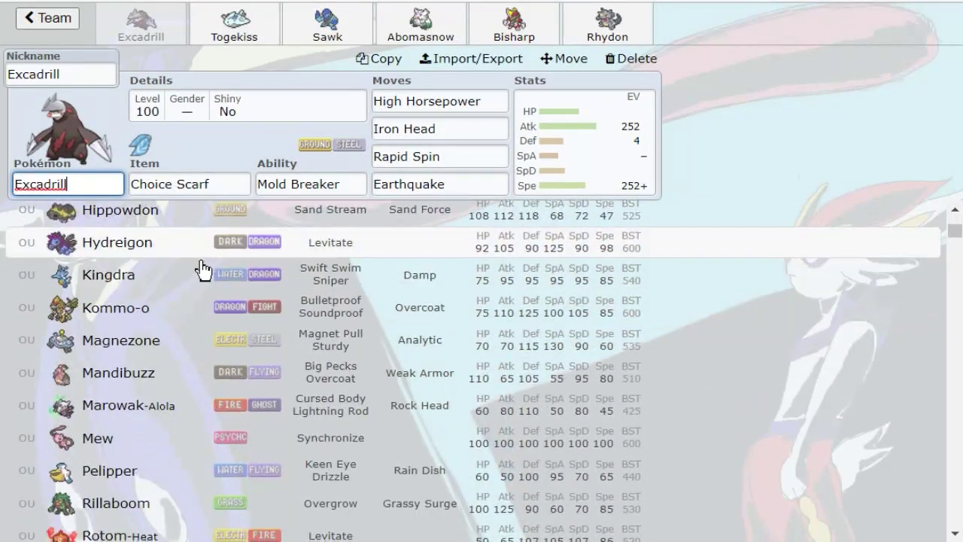
scroll(207, 255, "down", 4)
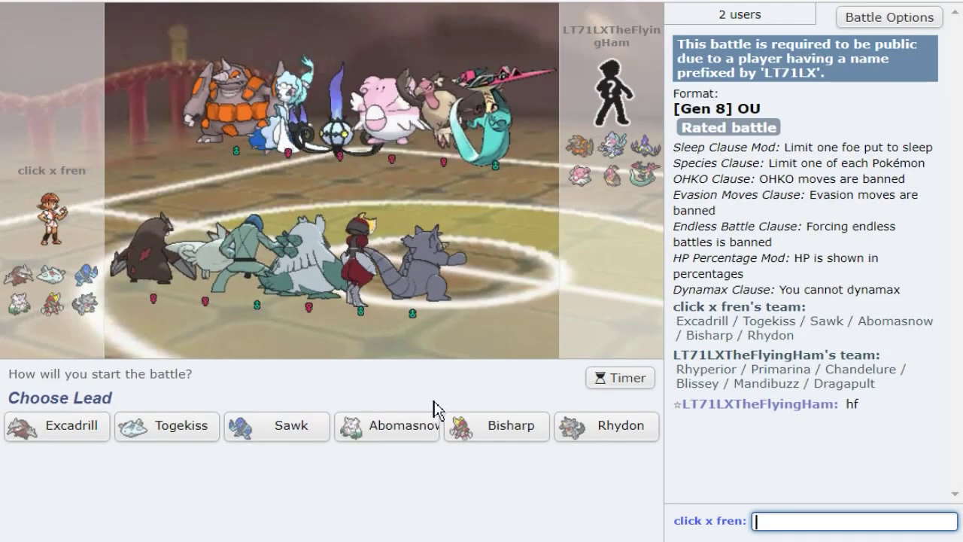
Step: Lead the new battle with Sawk, turn on the battle timer, and skip the opening animation
mouse_move(489, 435)
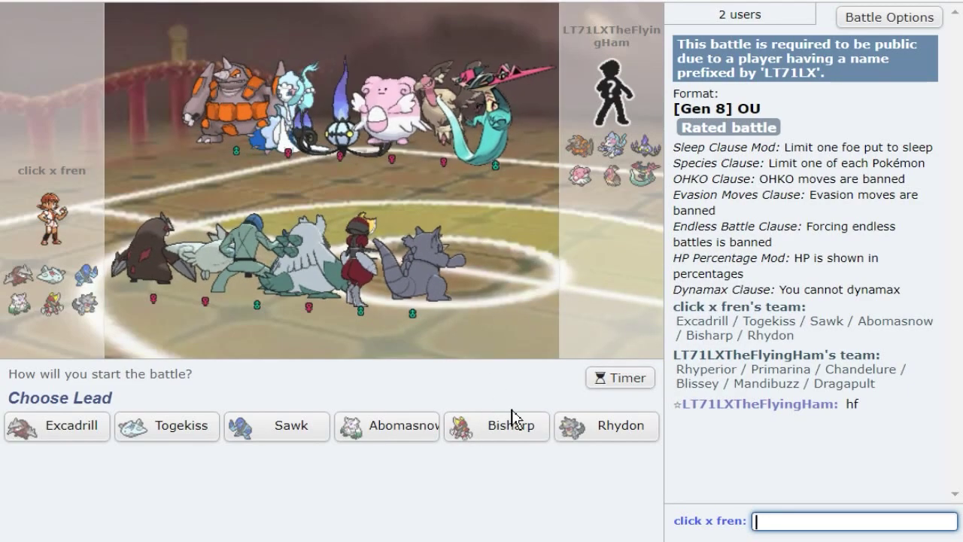
mouse_move(510, 423)
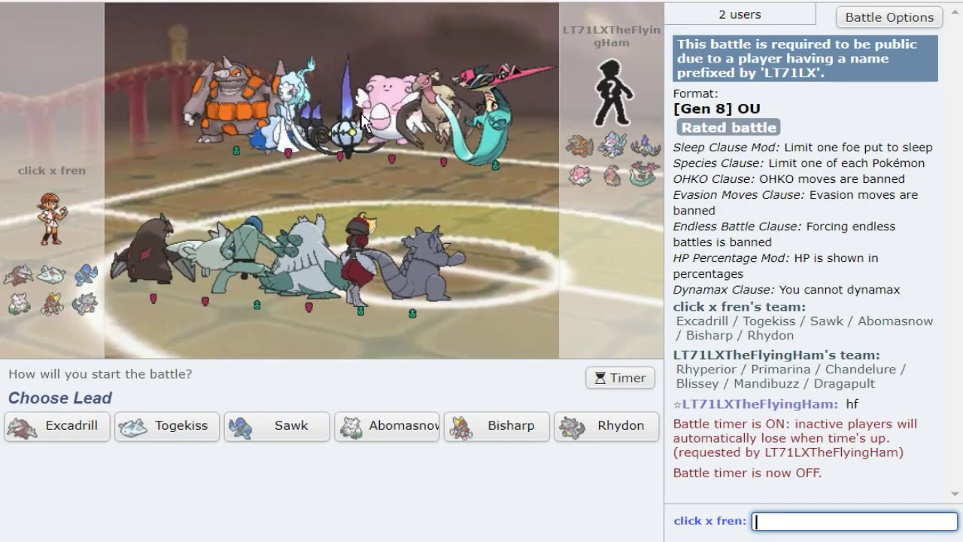
left_click(290, 433)
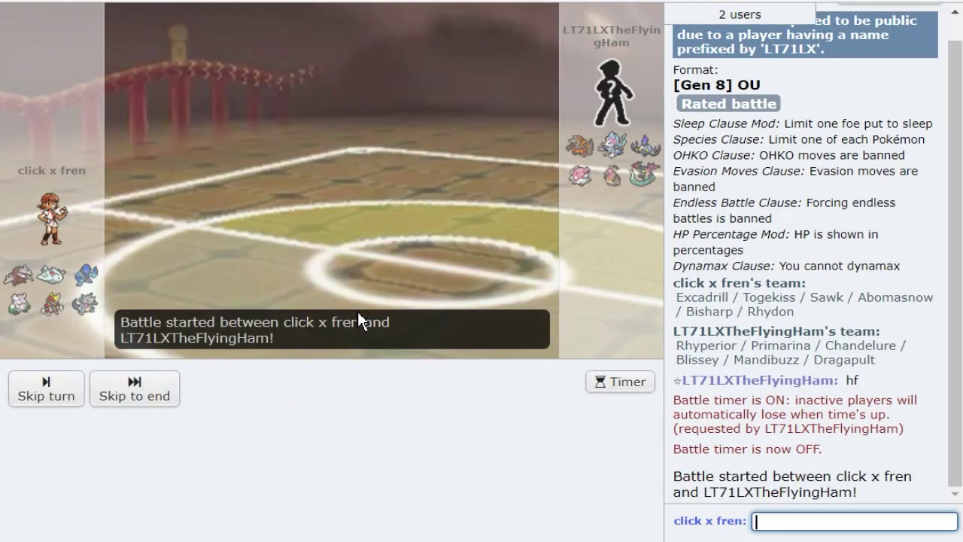
left_click(622, 381)
left_click(643, 354)
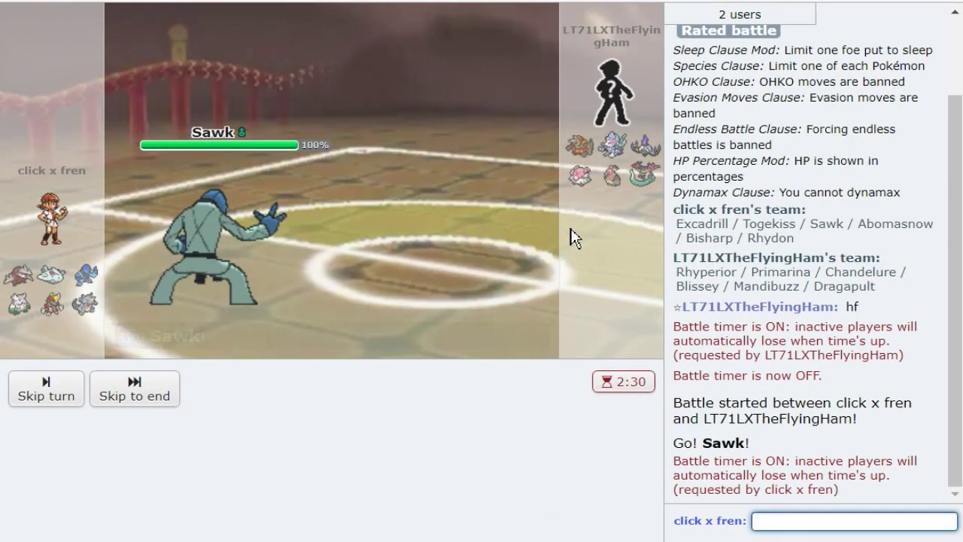
left_click(126, 393)
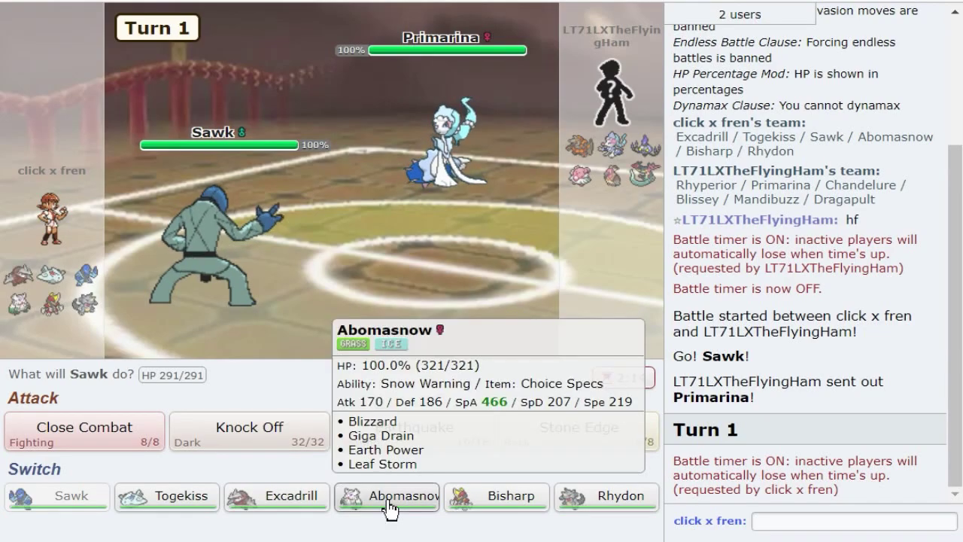
Step: Inspect the opposing Primarina and its teammates, attack with Sawk's Close Combat, and skip the turn animation
mouse_move(583, 139)
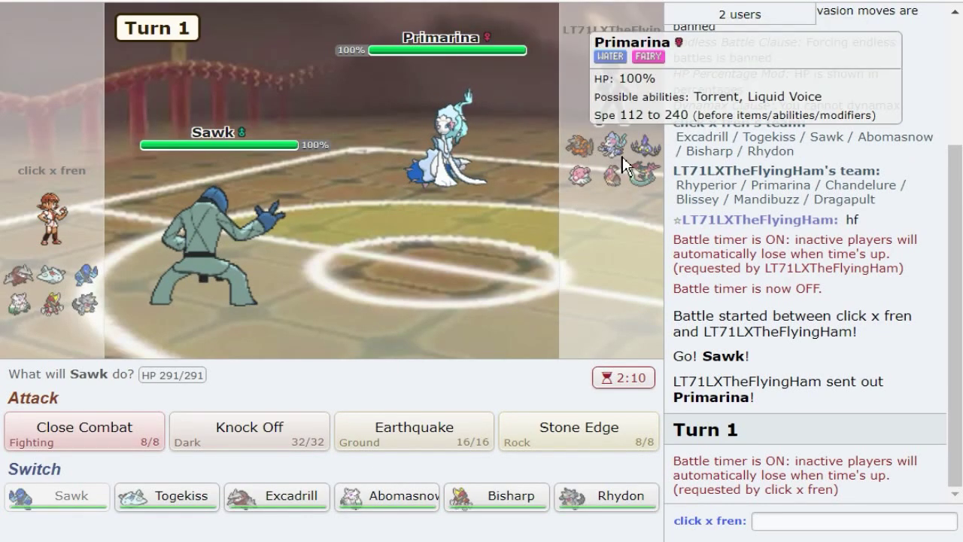
mouse_move(488, 135)
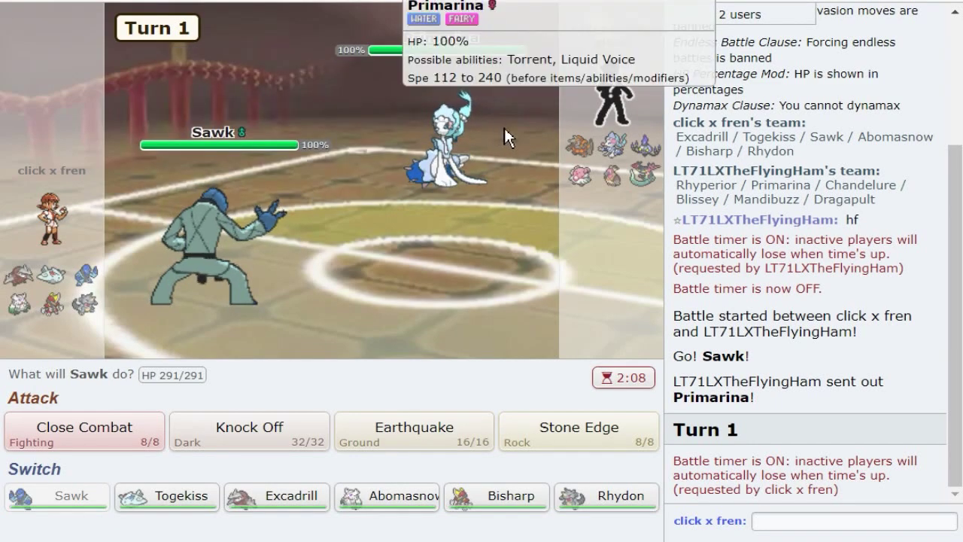
mouse_move(624, 179)
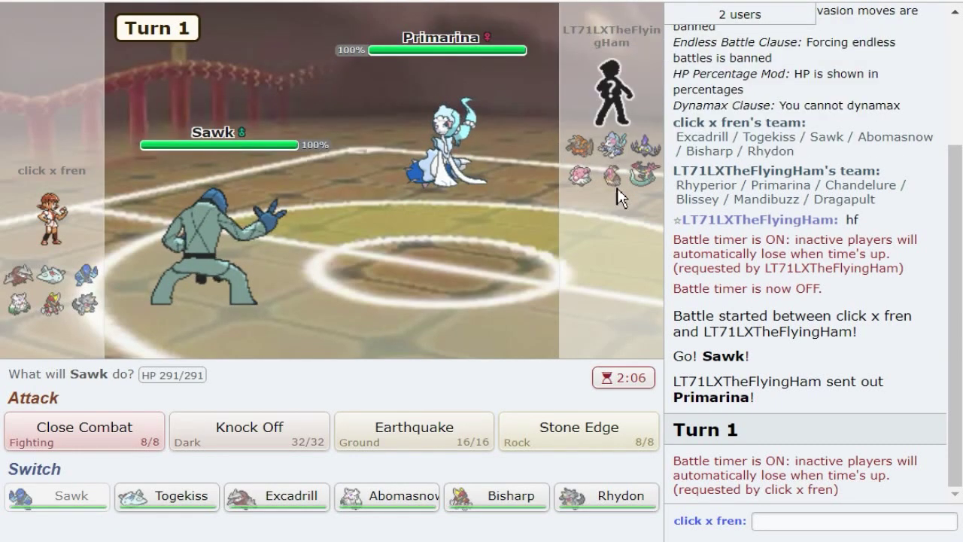
mouse_move(455, 121)
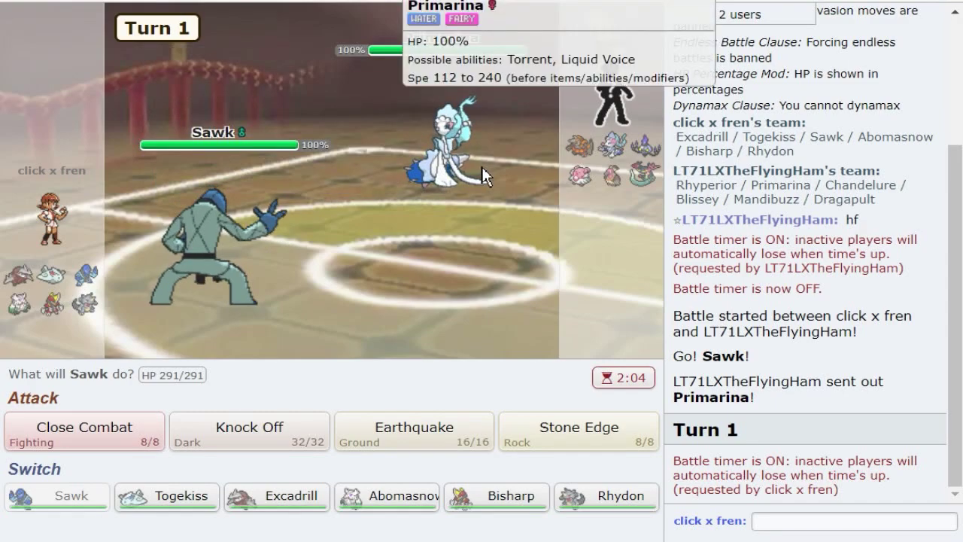
mouse_move(414, 489)
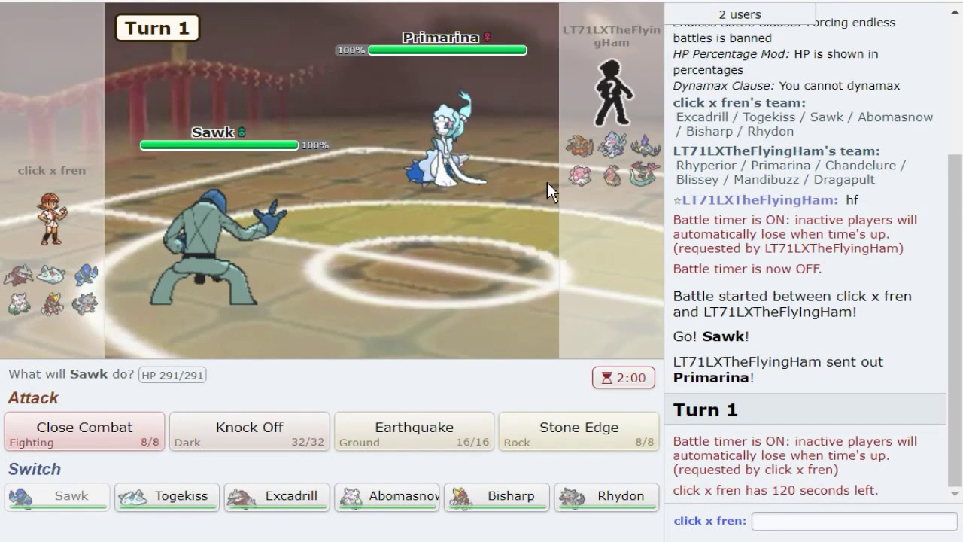
left_click(111, 421)
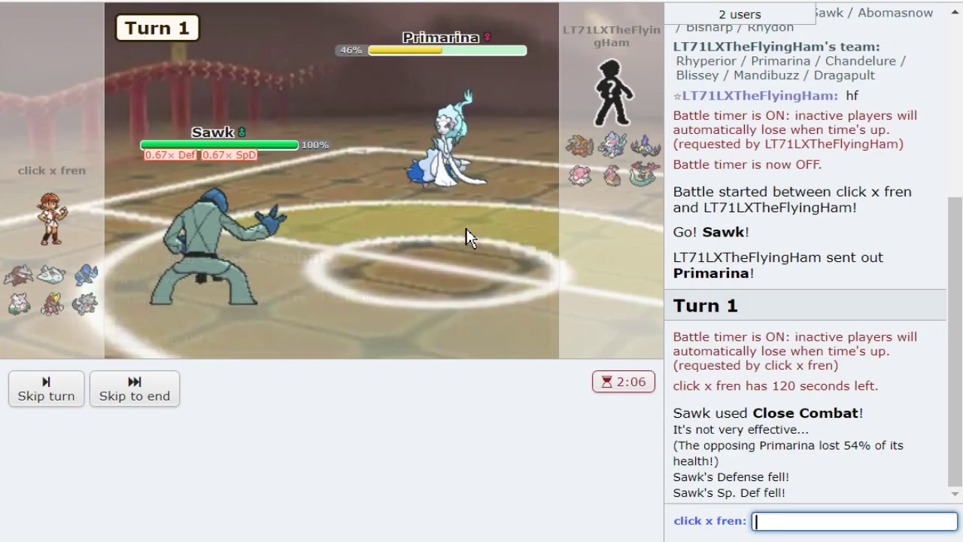
left_click(161, 383)
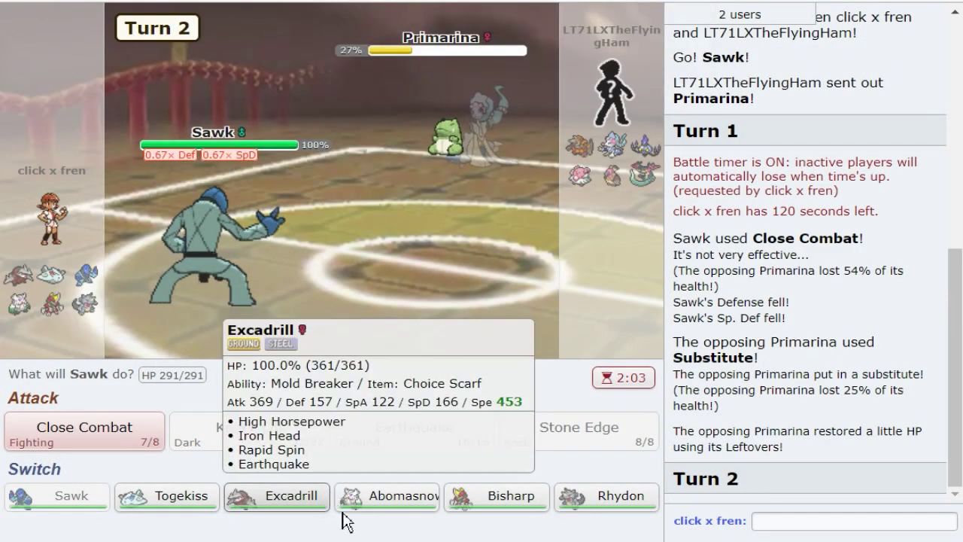
Step: Open the export text of the Choiced + Rhydon team in the teambuilder and copy all of it
mouse_move(425, 500)
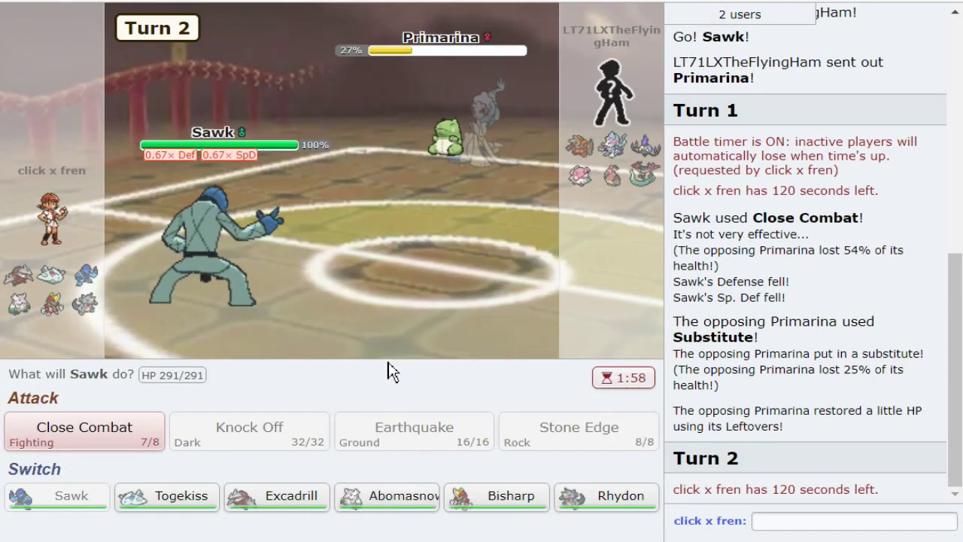
mouse_move(466, 160)
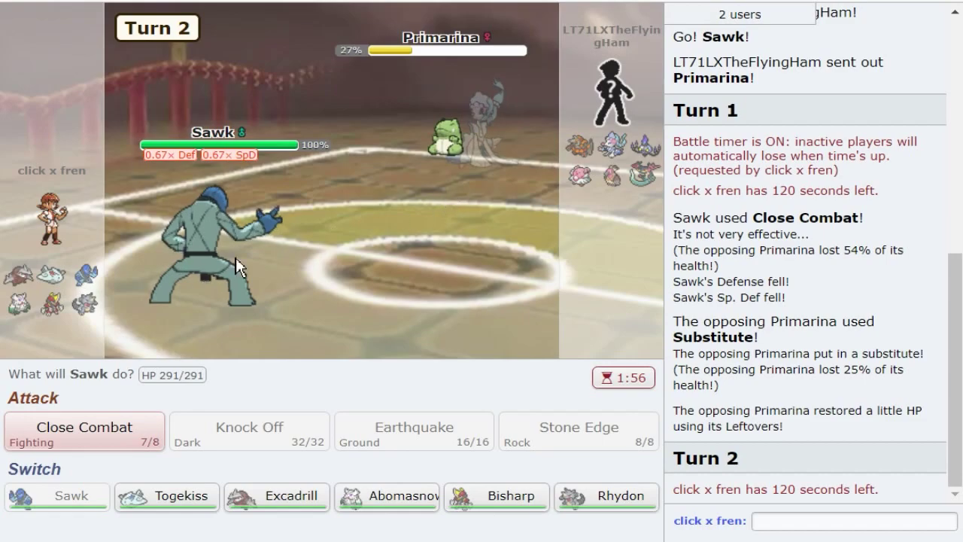
left_click(424, 228)
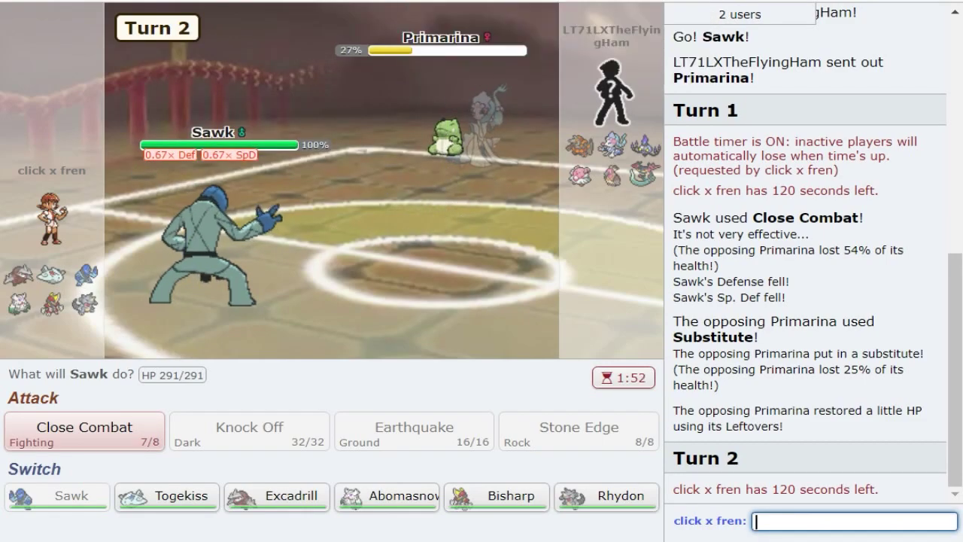
key("alt+Tab")
key("alt+Tab")
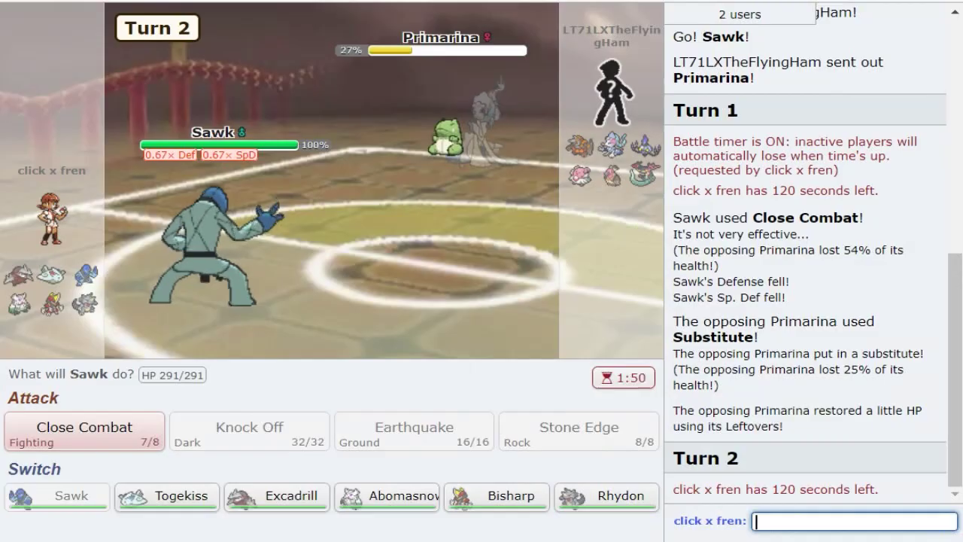
key("alt+Tab")
left_click(56, 21)
left_click(425, 18)
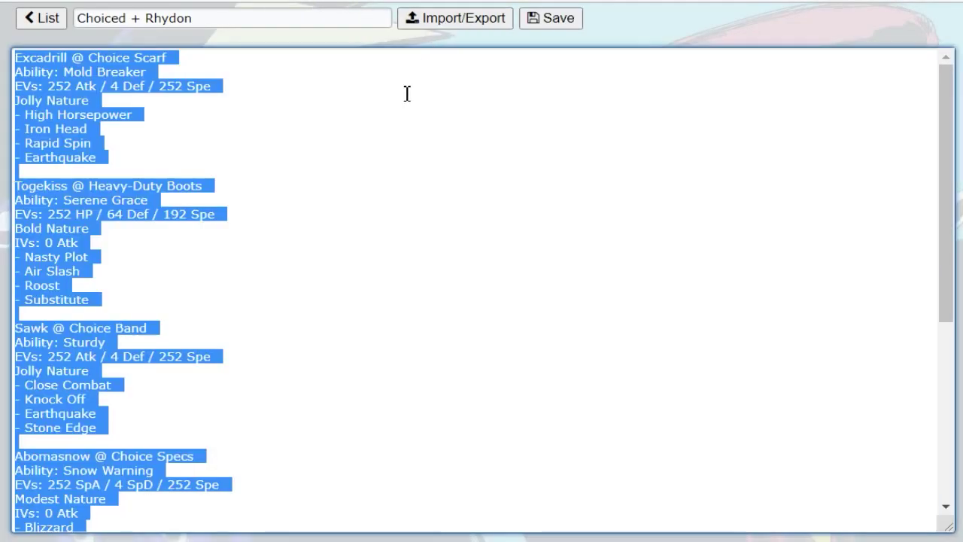
key("alt+Tab")
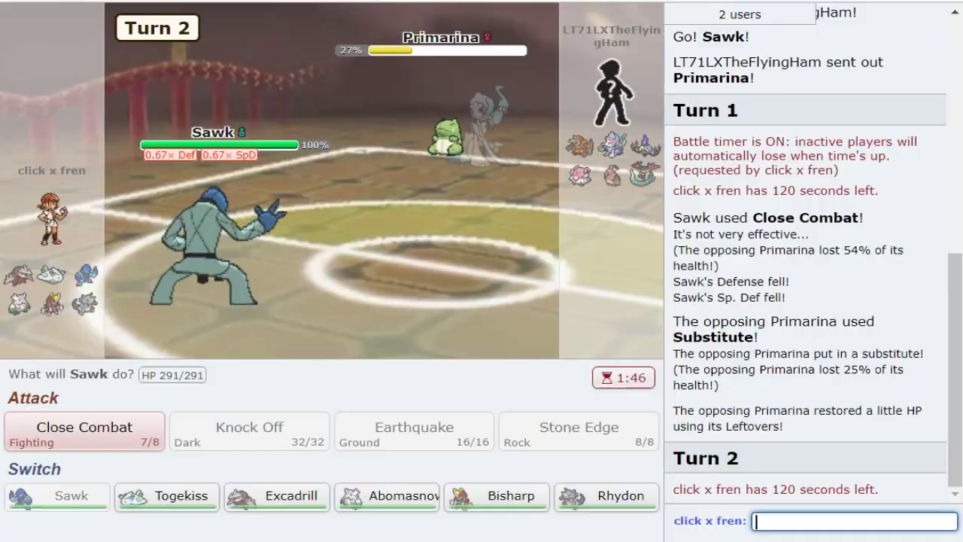
Step: Clear the damage calculator's old custom sets, reload the page, and import the copied team
key("alt+Tab")
left_click(126, 262)
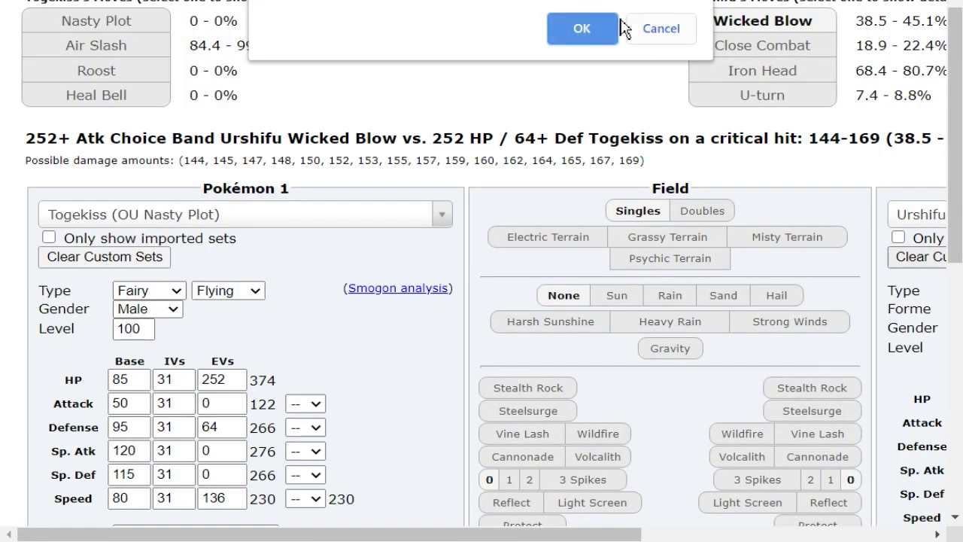
key("Return")
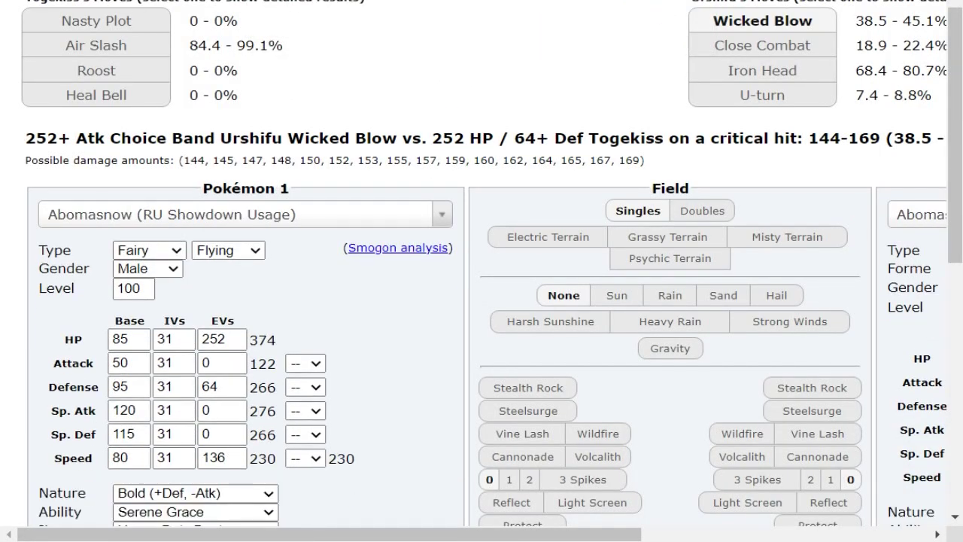
key("F5")
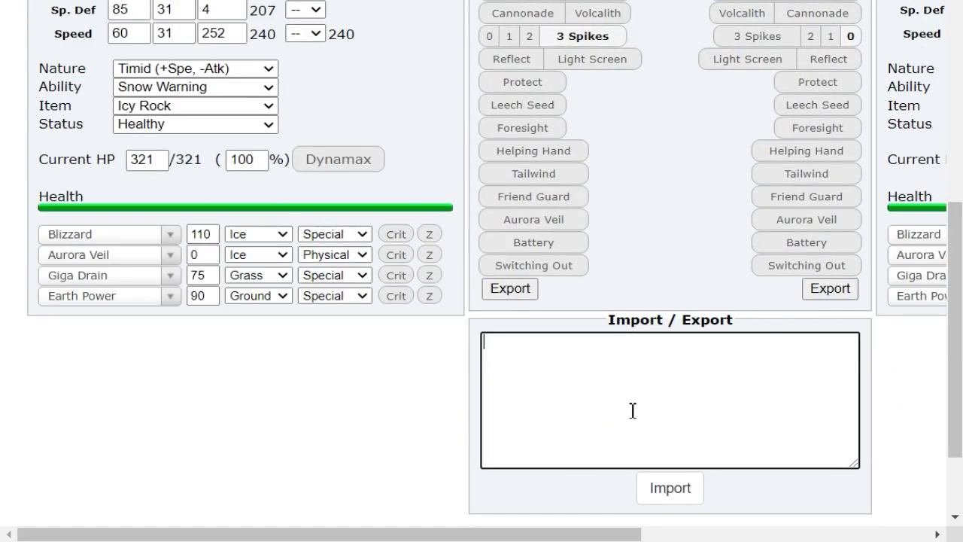
key("ctrl+v")
left_click(671, 488)
left_click(663, 11)
Step: Set Pokémon 1 to the custom Sawk set and Pokémon 2 to Primarina's OU Choice Specs set
scroll(307, 209, "up", 6)
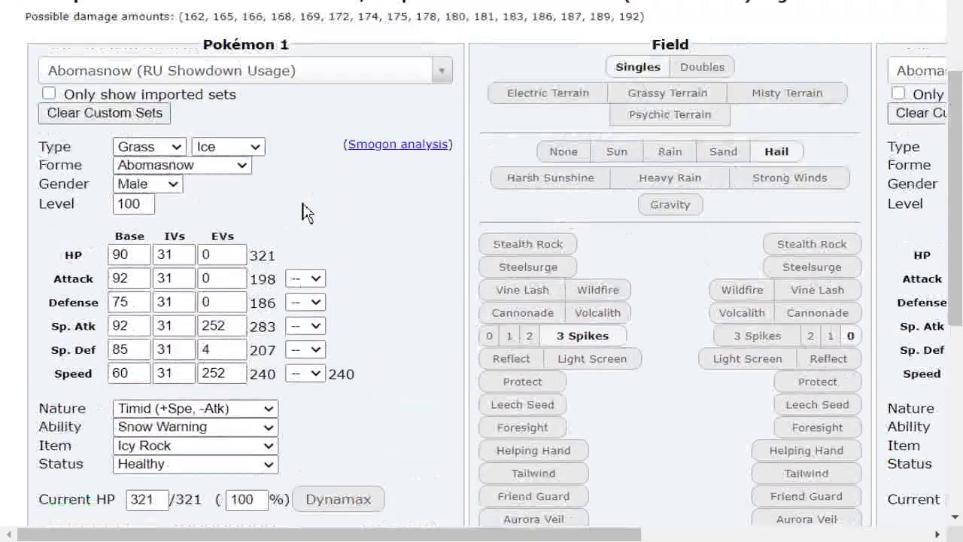
left_click(85, 169)
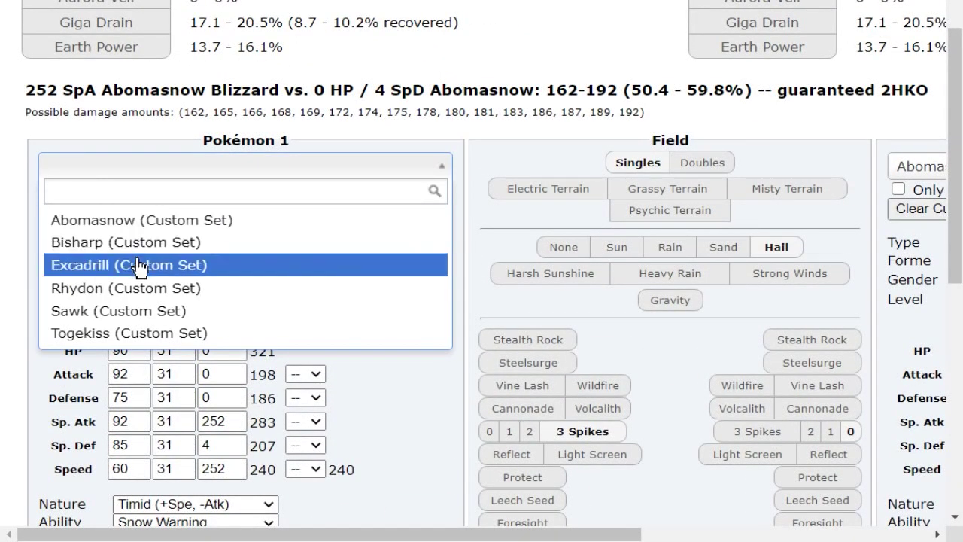
left_click(225, 308)
left_click_drag(440, 62, 955, 87)
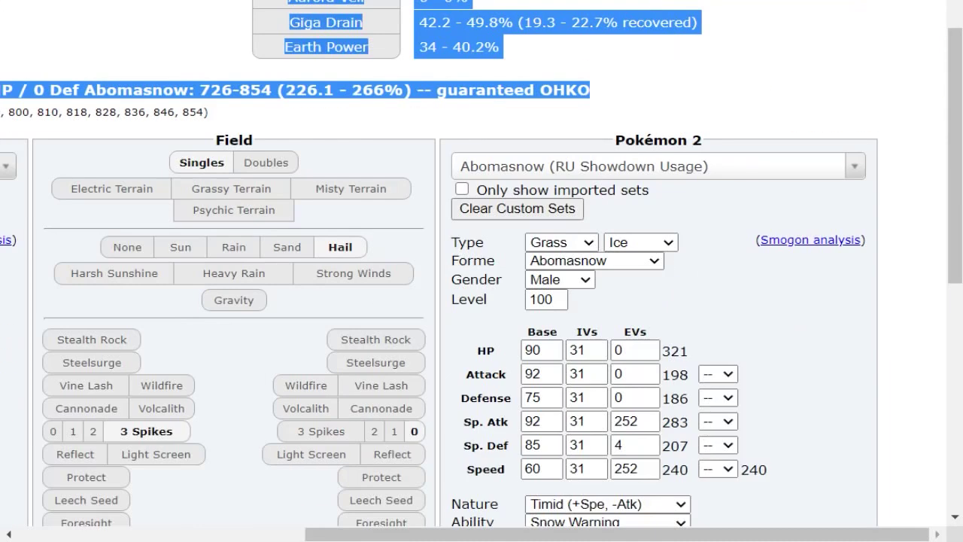
left_click(748, 179)
type("primarin")
key("Return")
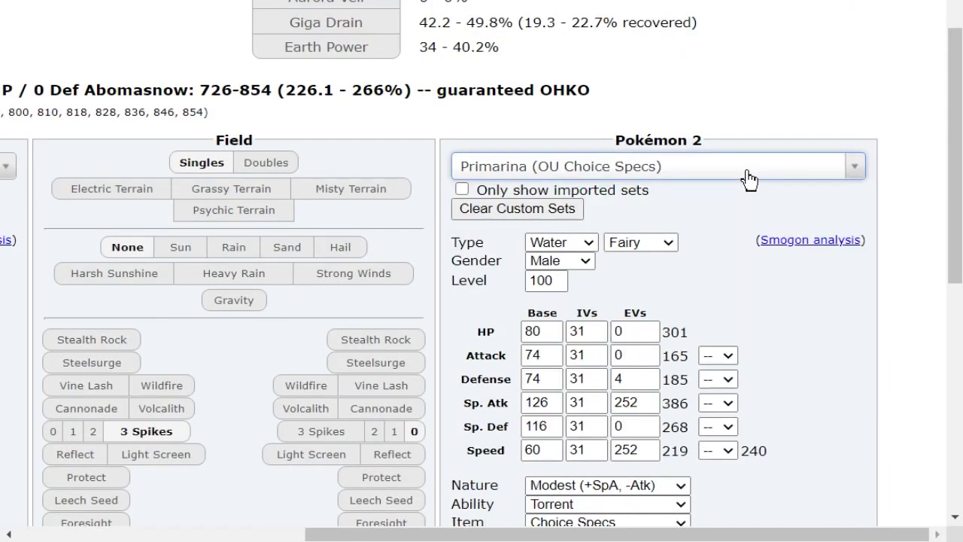
Step: Examine Sawk's move damage against Primarina, checking its HP EVs and the detailed Close Combat result
scroll(727, 159, "up", 3)
scroll(545, 155, "left", 6)
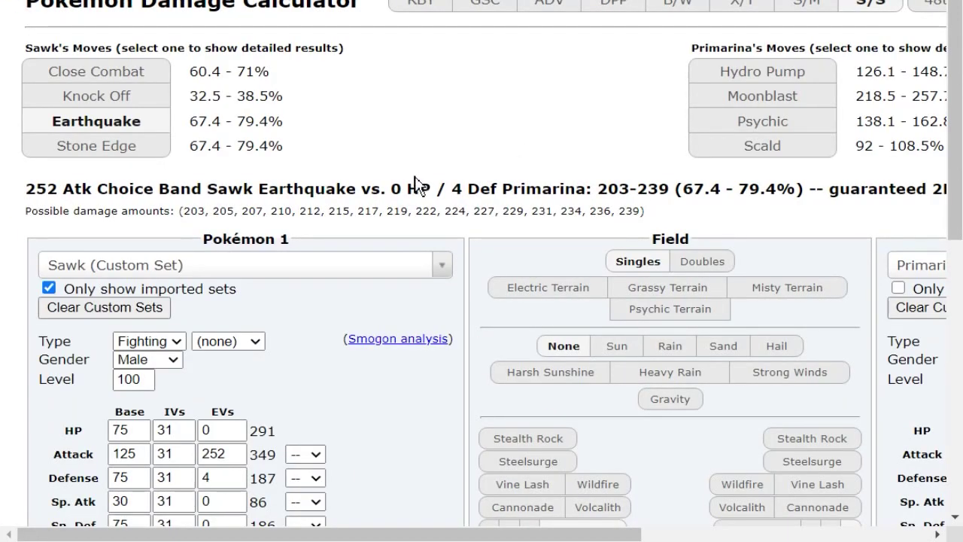
left_click_drag(381, 187, 955, 190)
double_click(638, 430)
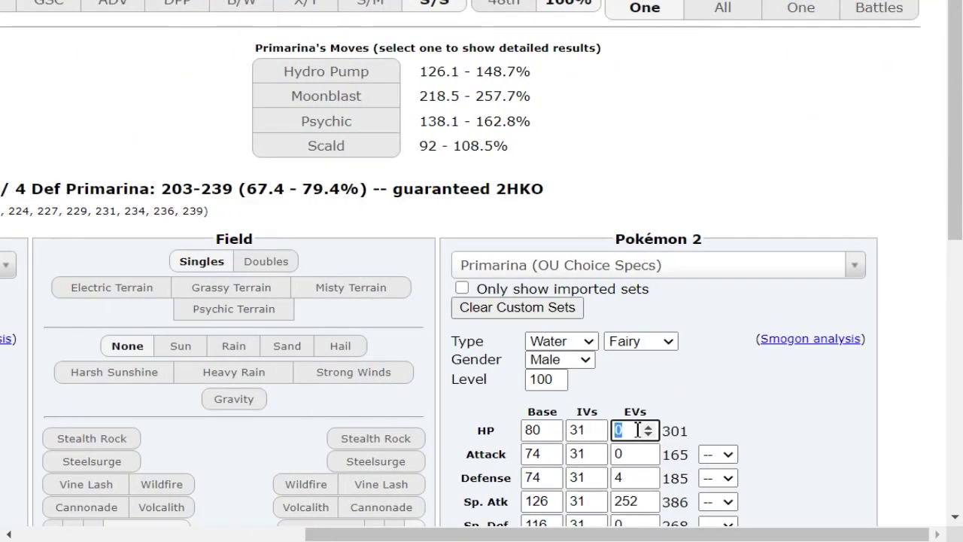
scroll(509, 218, "left", 6)
left_click(135, 80)
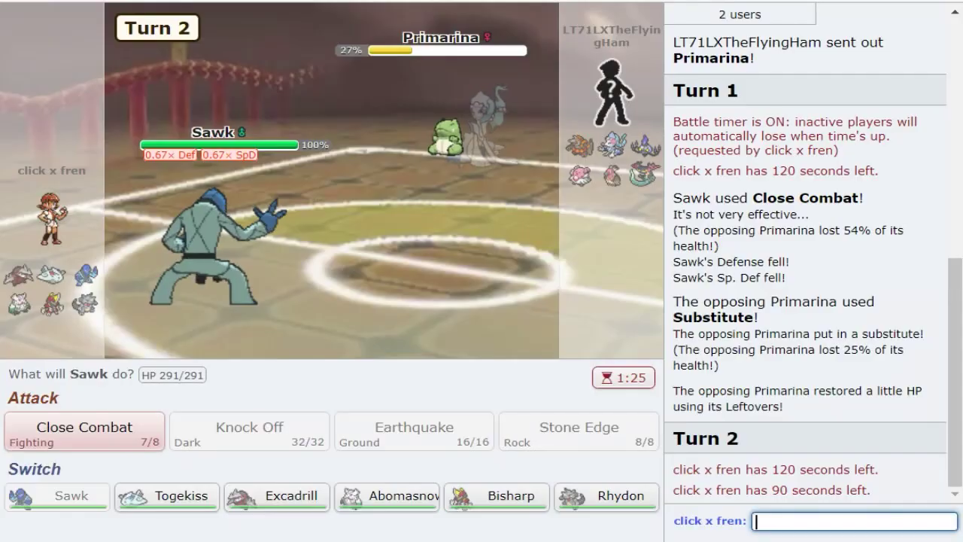
Step: Back in the battle, switch Sawk out for Abomasnow on turn 2 and skip the animation
mouse_move(439, 148)
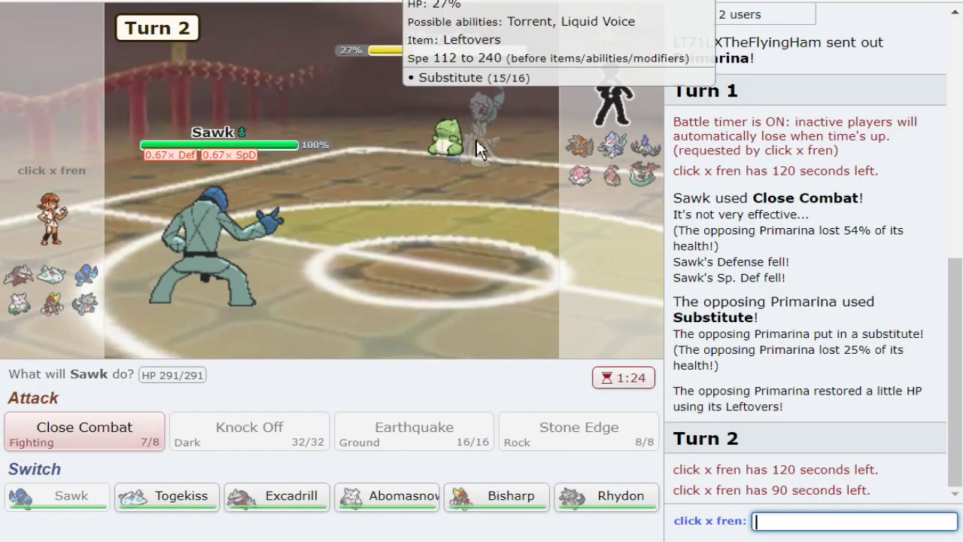
left_click(389, 496)
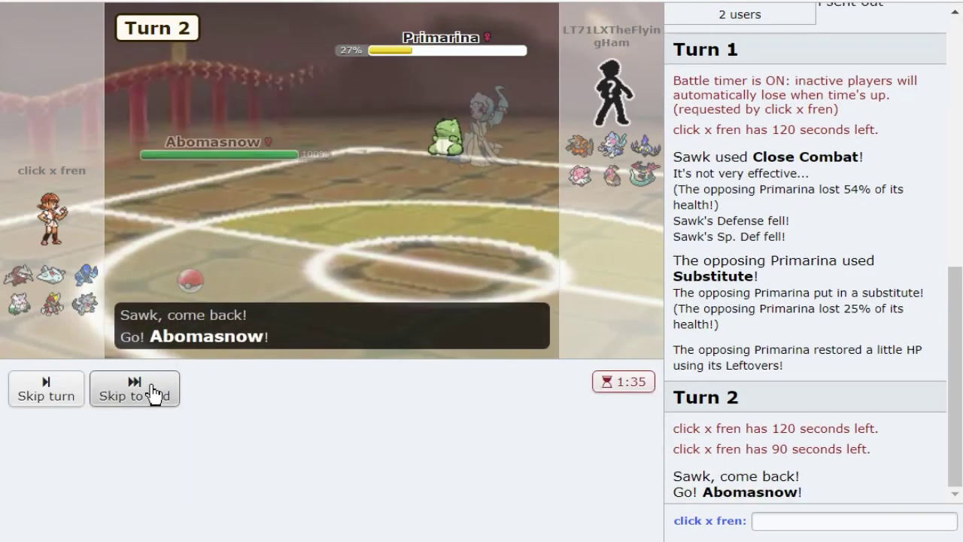
left_click(154, 388)
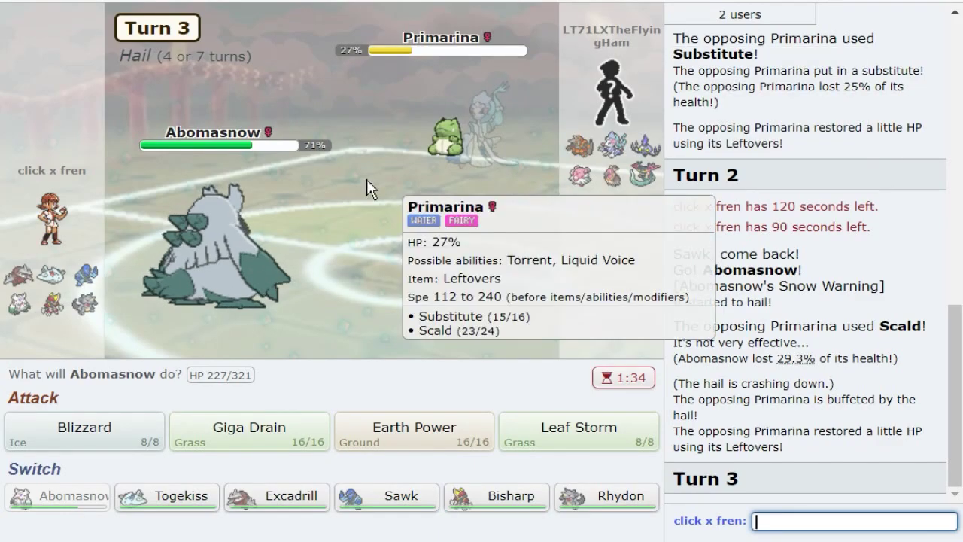
Step: Use Abomasnow's Giga Drain on Primarina's substitute on turn 3 and skip the animation
left_click(262, 442)
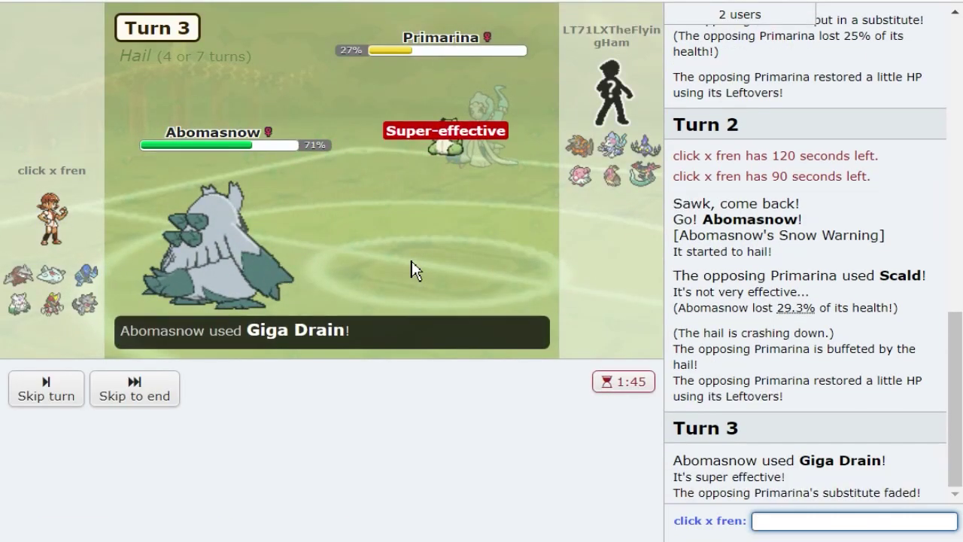
mouse_move(446, 194)
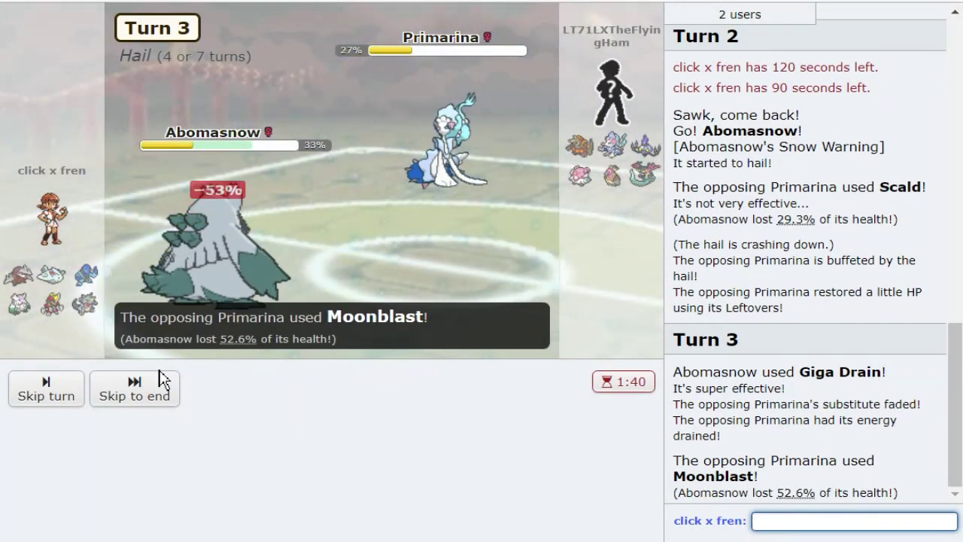
left_click(160, 379)
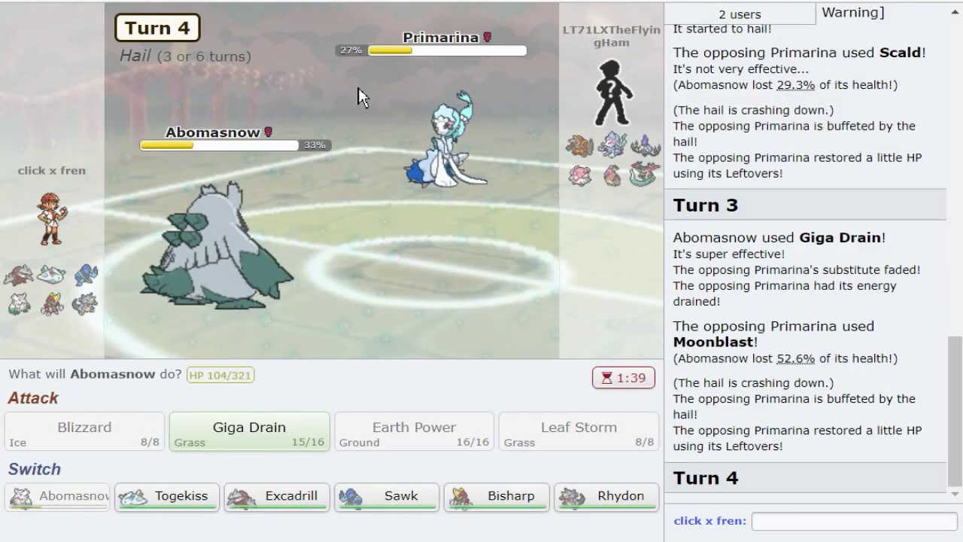
Step: Review the opposing team's possible switch-ins and use Abomasnow's Giga Drain on both turns 4 and 5
mouse_move(470, 111)
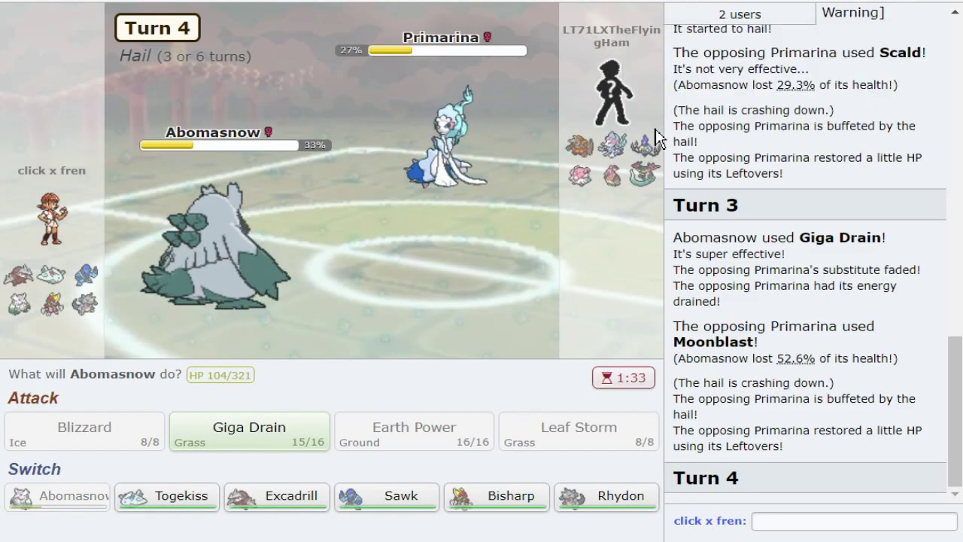
mouse_move(609, 179)
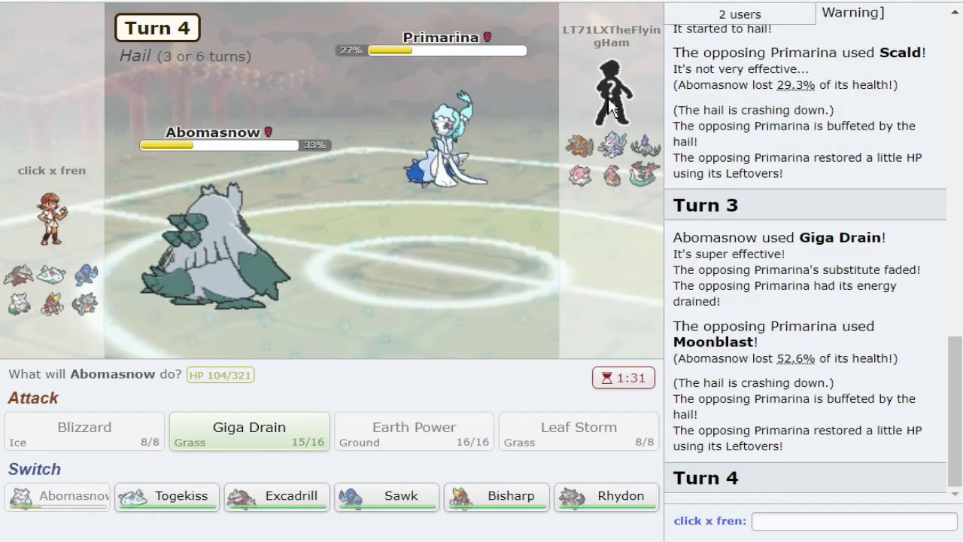
mouse_move(638, 156)
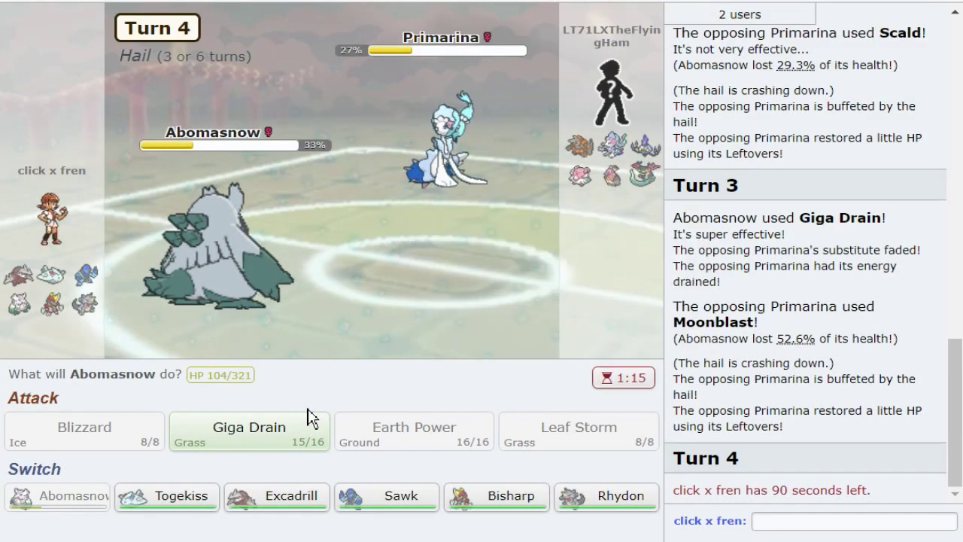
mouse_move(474, 175)
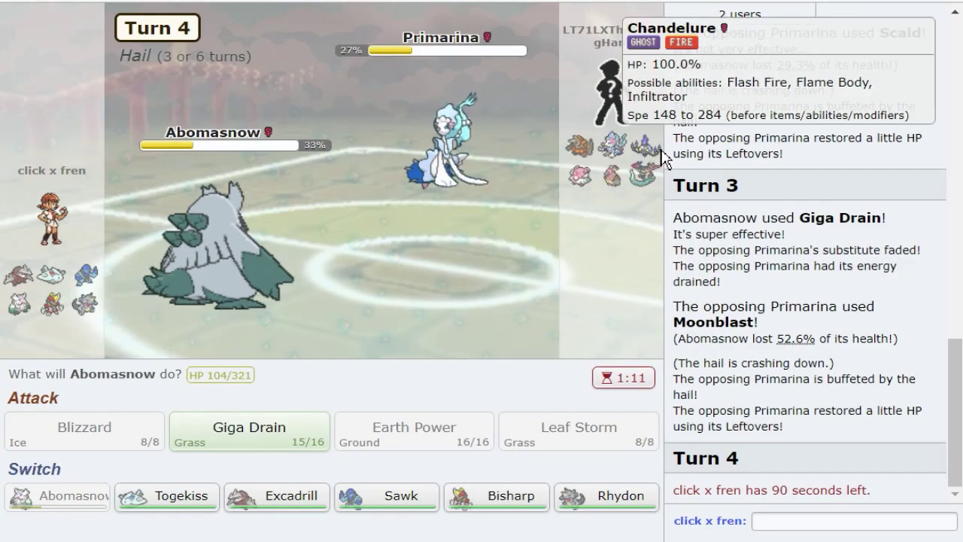
left_click(284, 427)
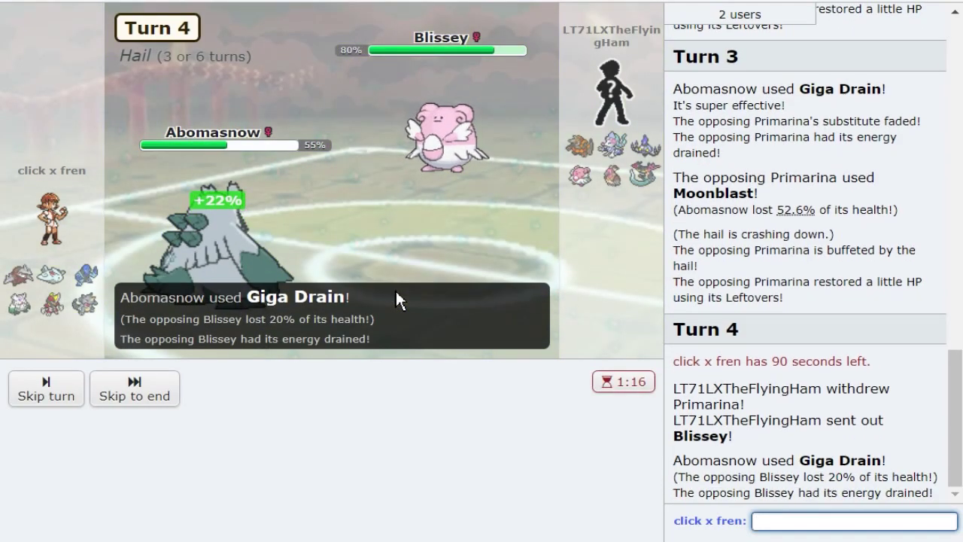
left_click(161, 397)
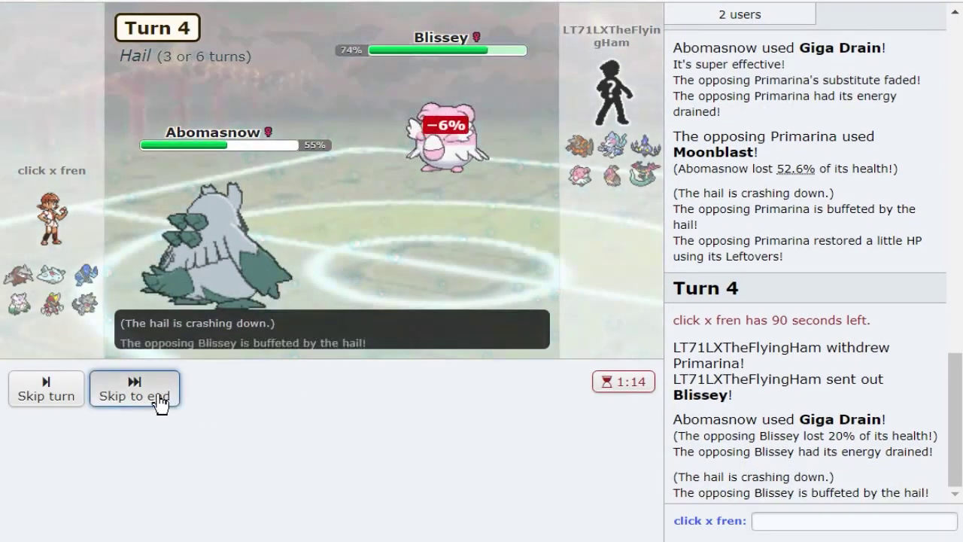
left_click(218, 489)
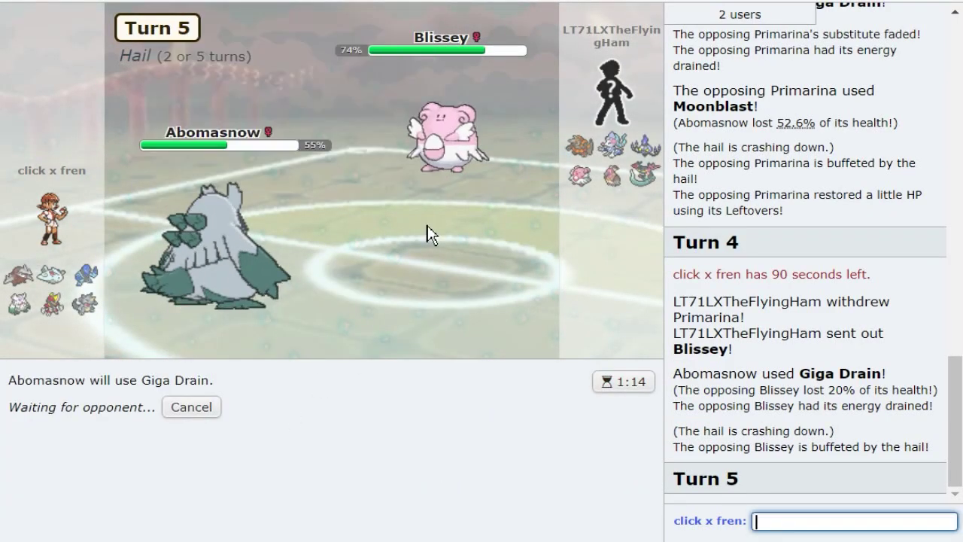